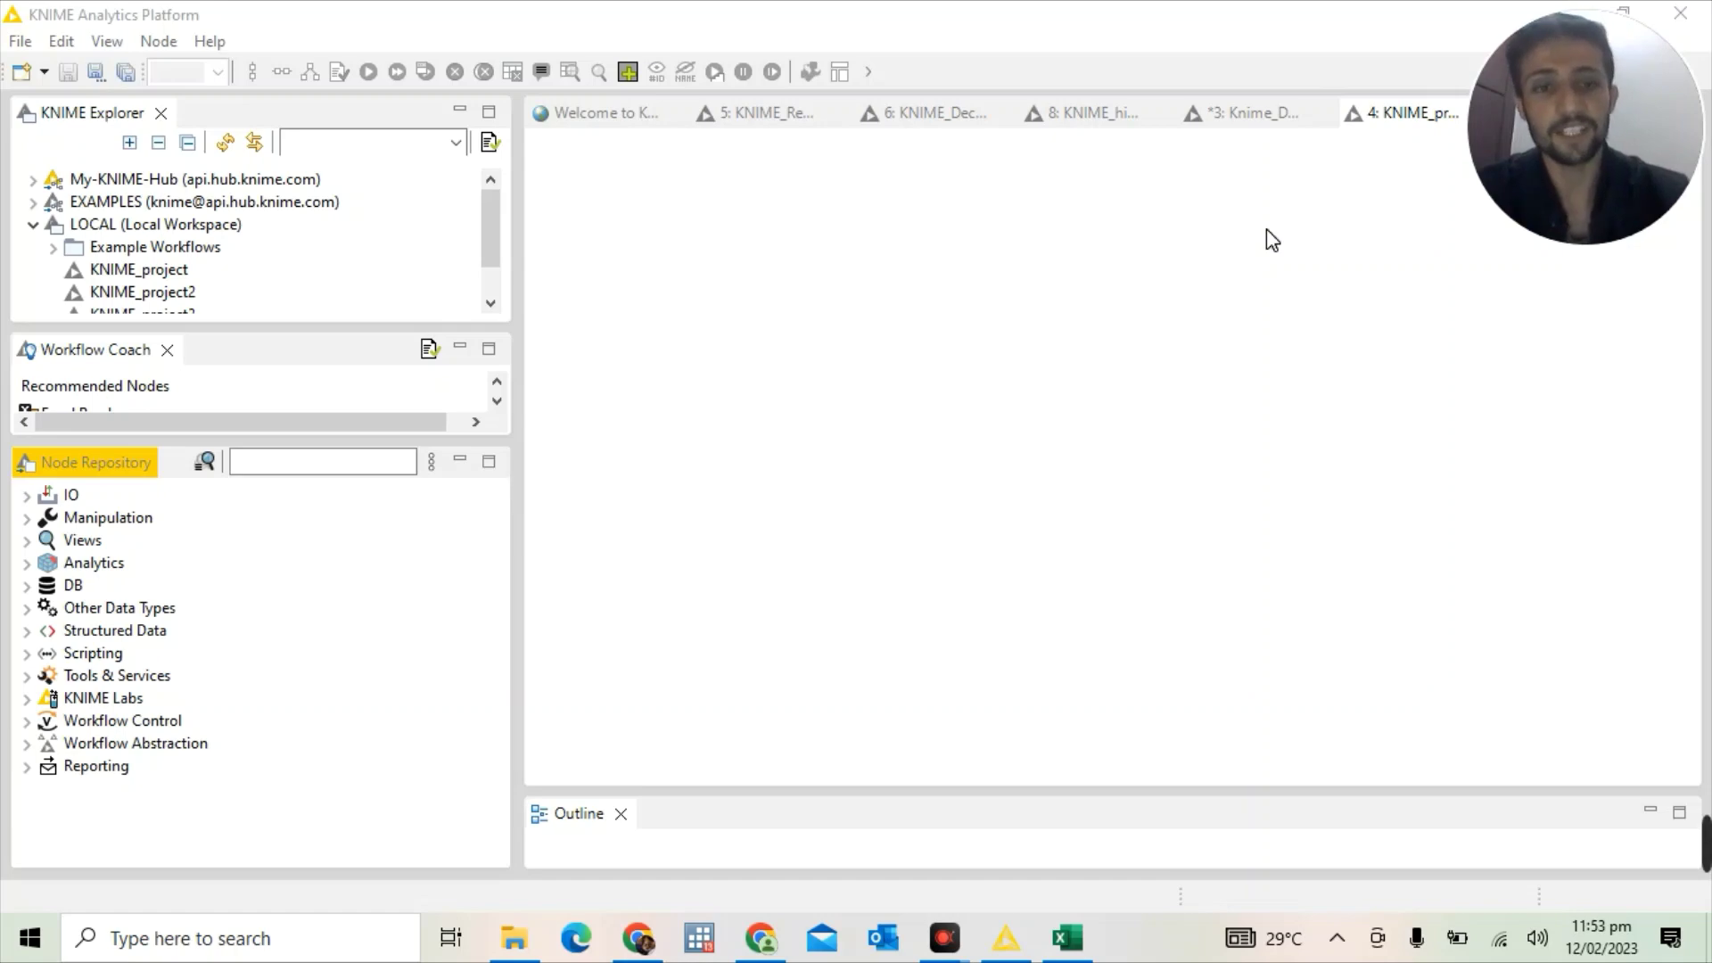
Switch to Excel to view the ToyotaCorolla dataset, and return to KNIME
{"action": "left_click", "coordinate": [1067, 938]}
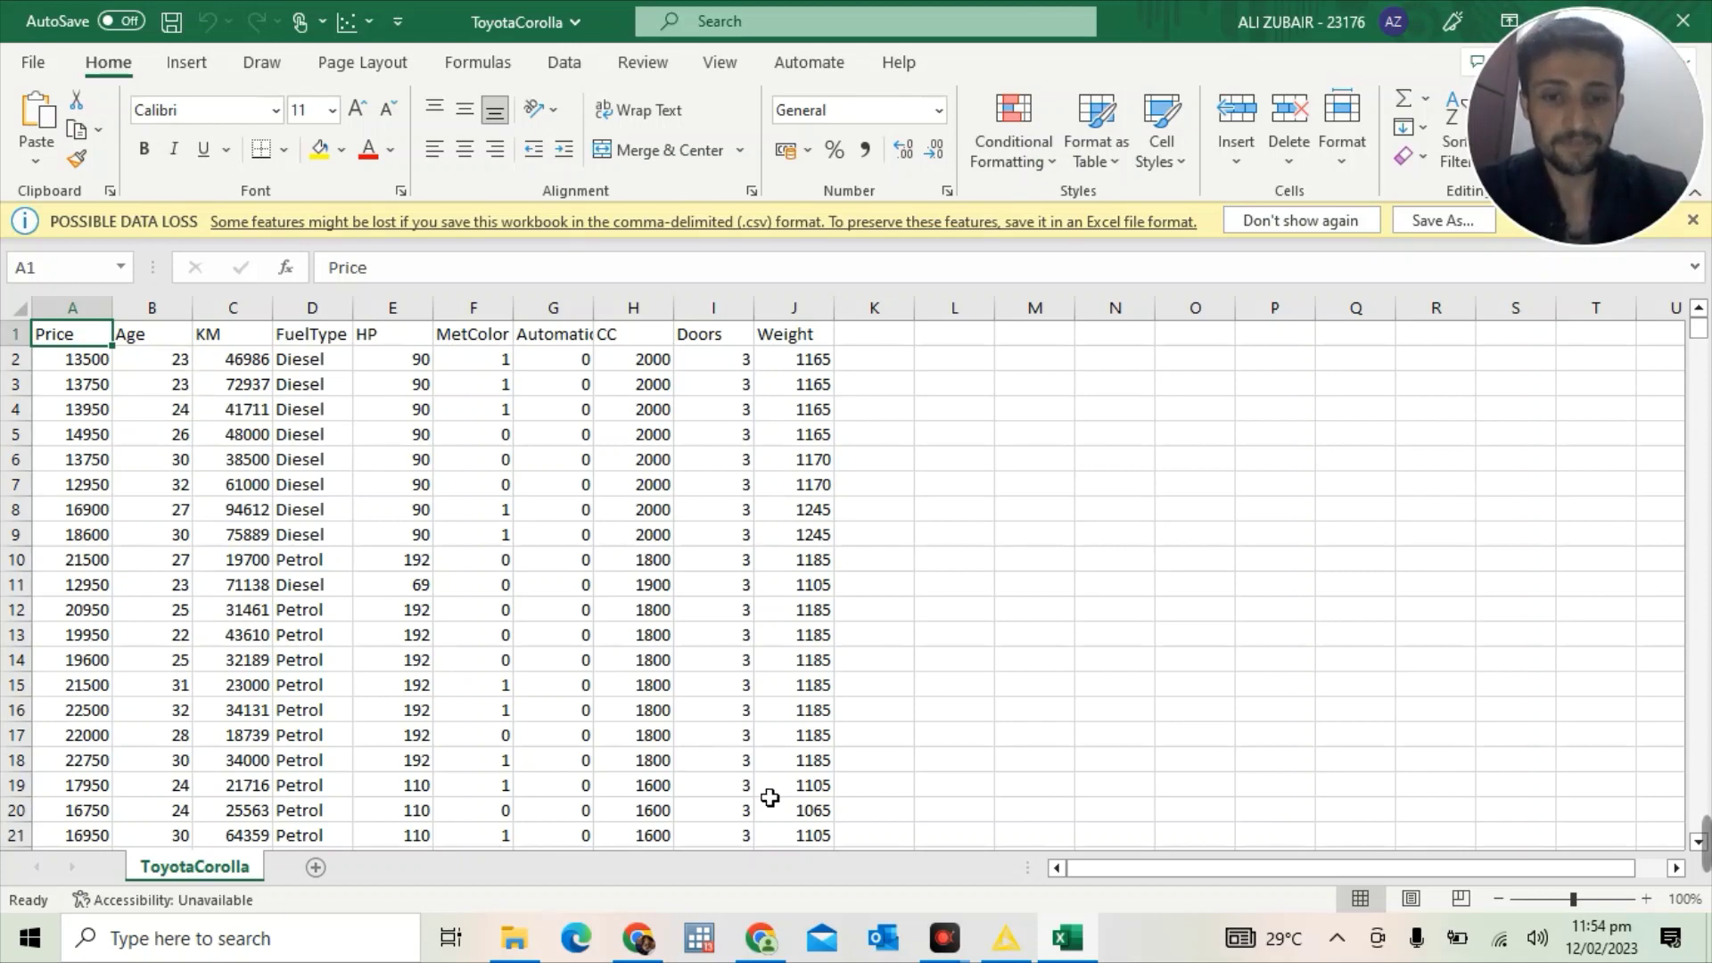
{"action": "left_click", "coordinate": [1005, 940]}
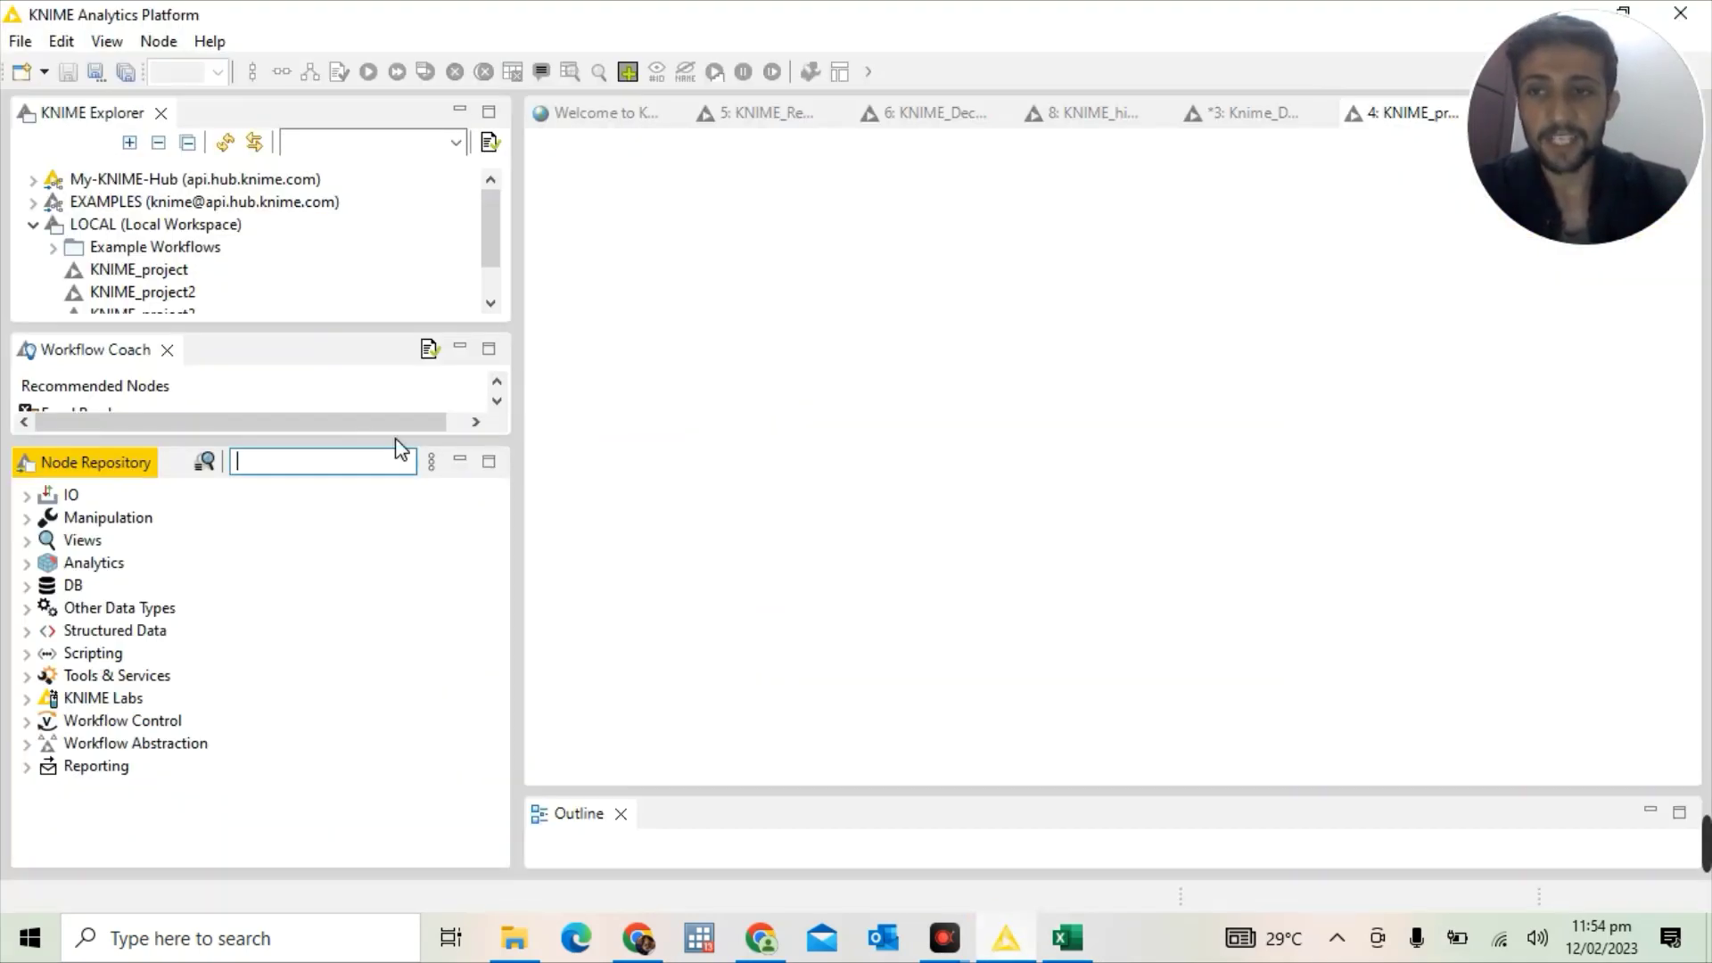
Create a new KNIME workflow named KNIME_project5 in the LOCAL workspace
{"action": "left_click", "coordinate": [20, 42]}
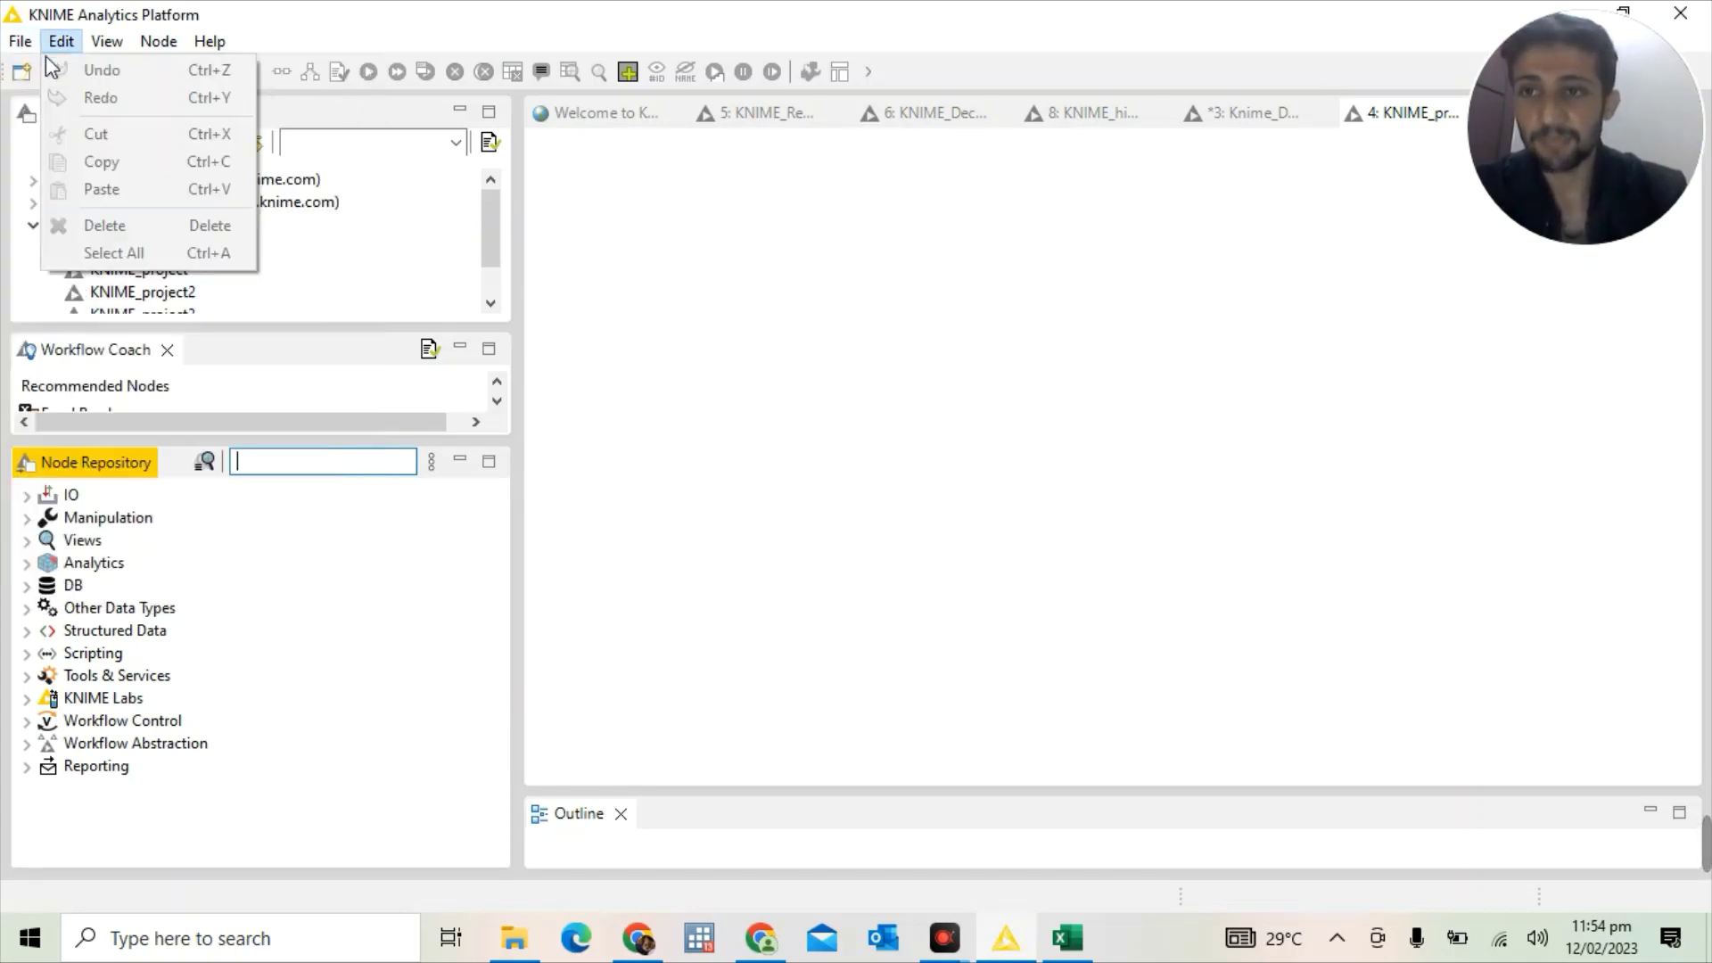
{"action": "left_click", "coordinate": [30, 69]}
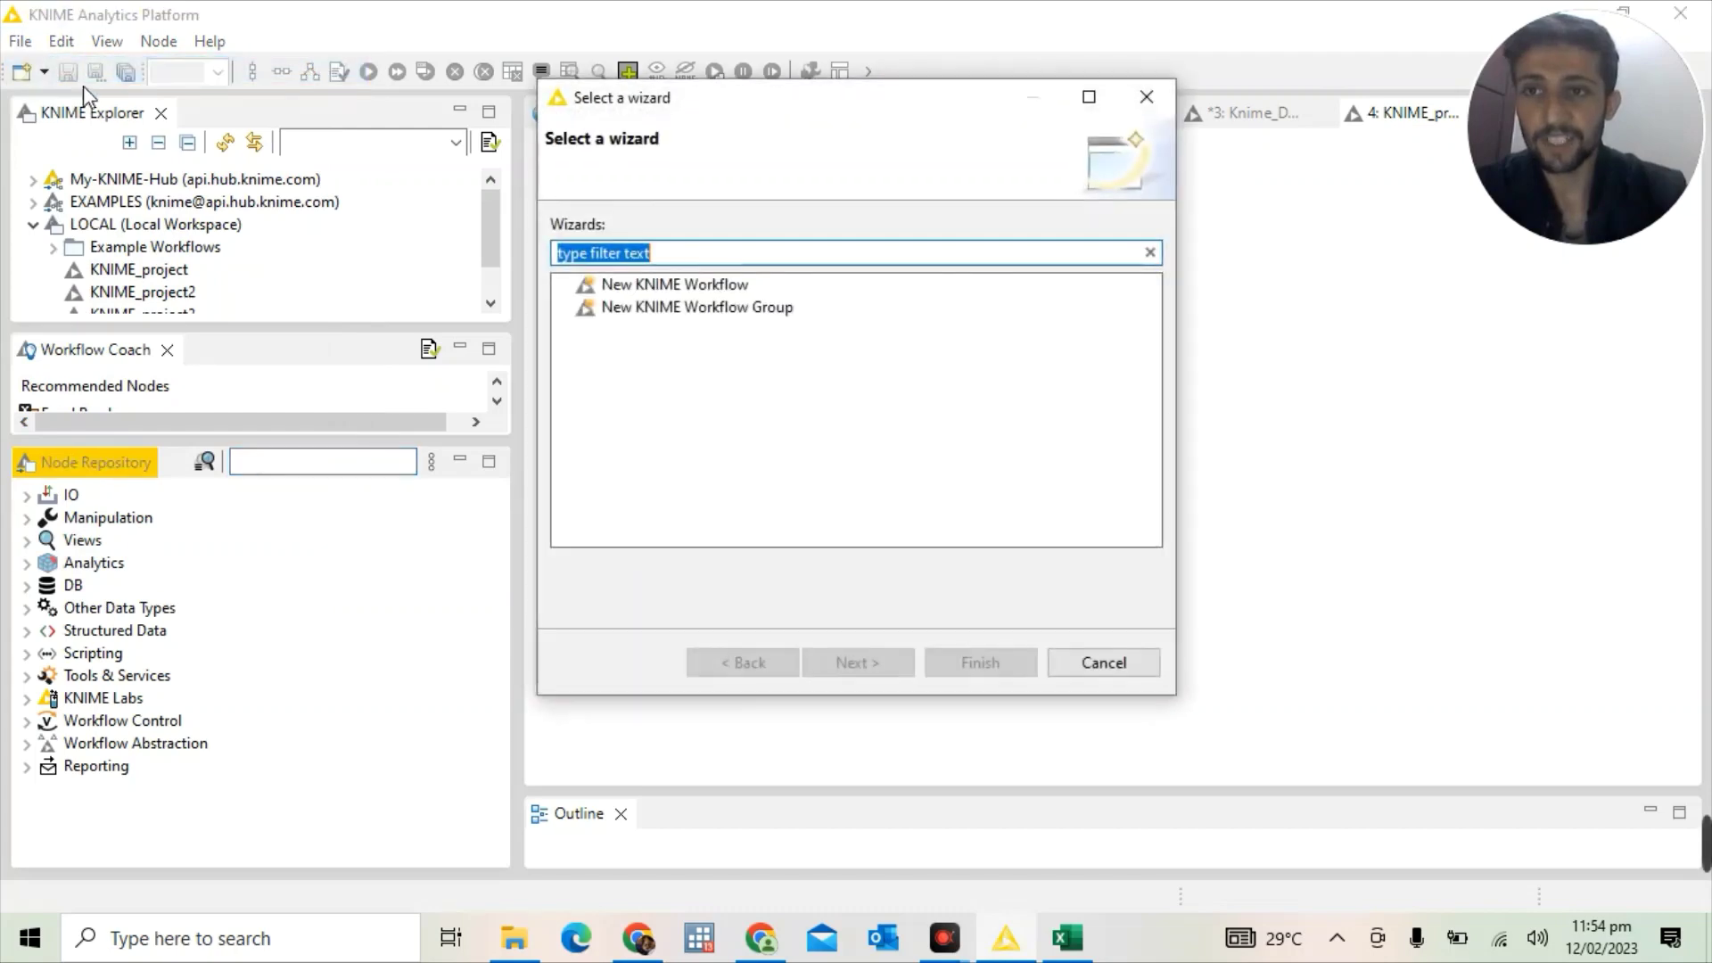
{"action": "left_click", "coordinate": [727, 290]}
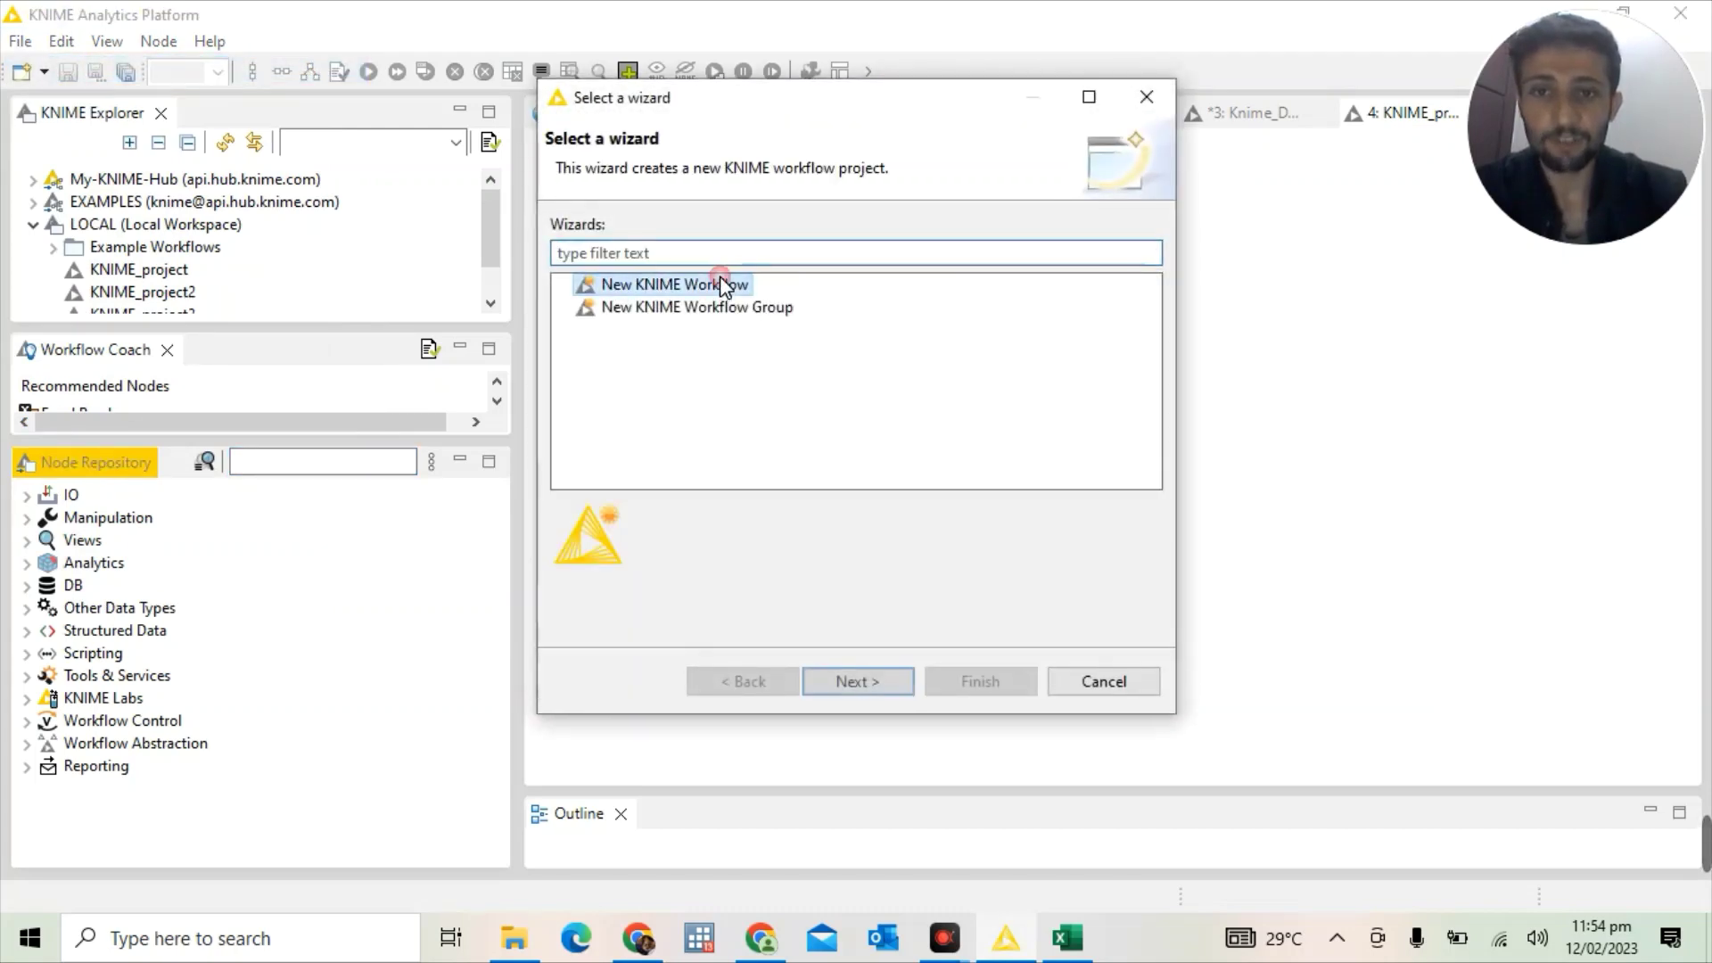
{"action": "left_click", "coordinate": [862, 682]}
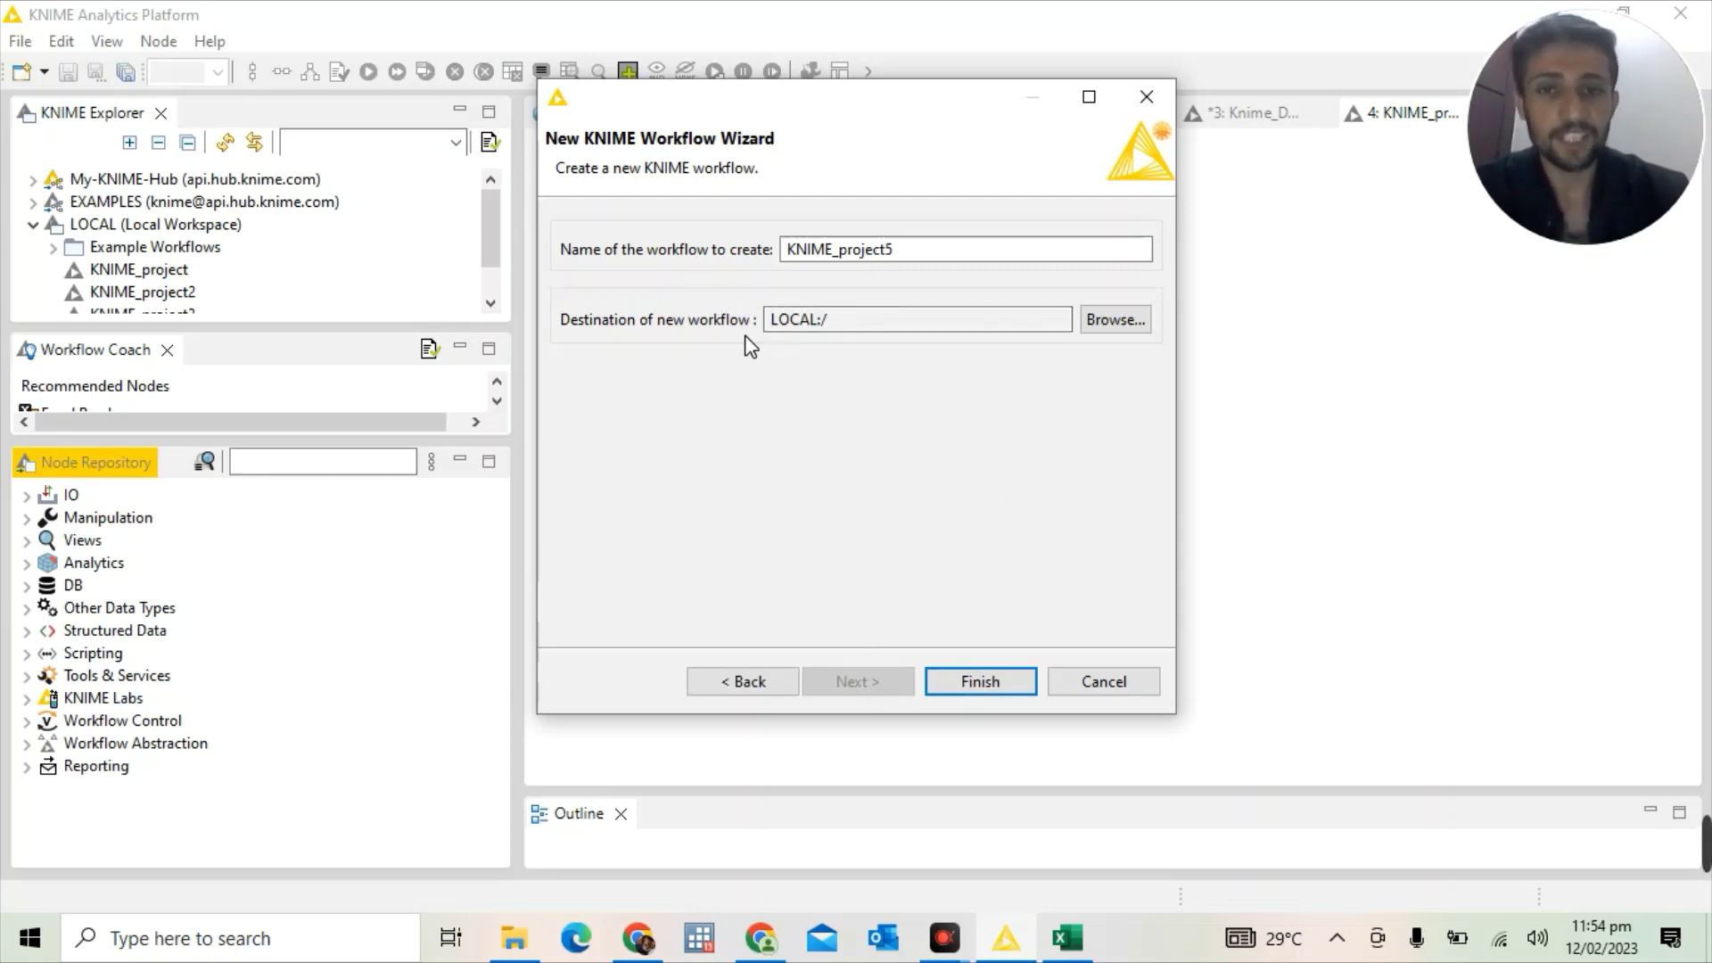
{"action": "left_click", "coordinate": [954, 680]}
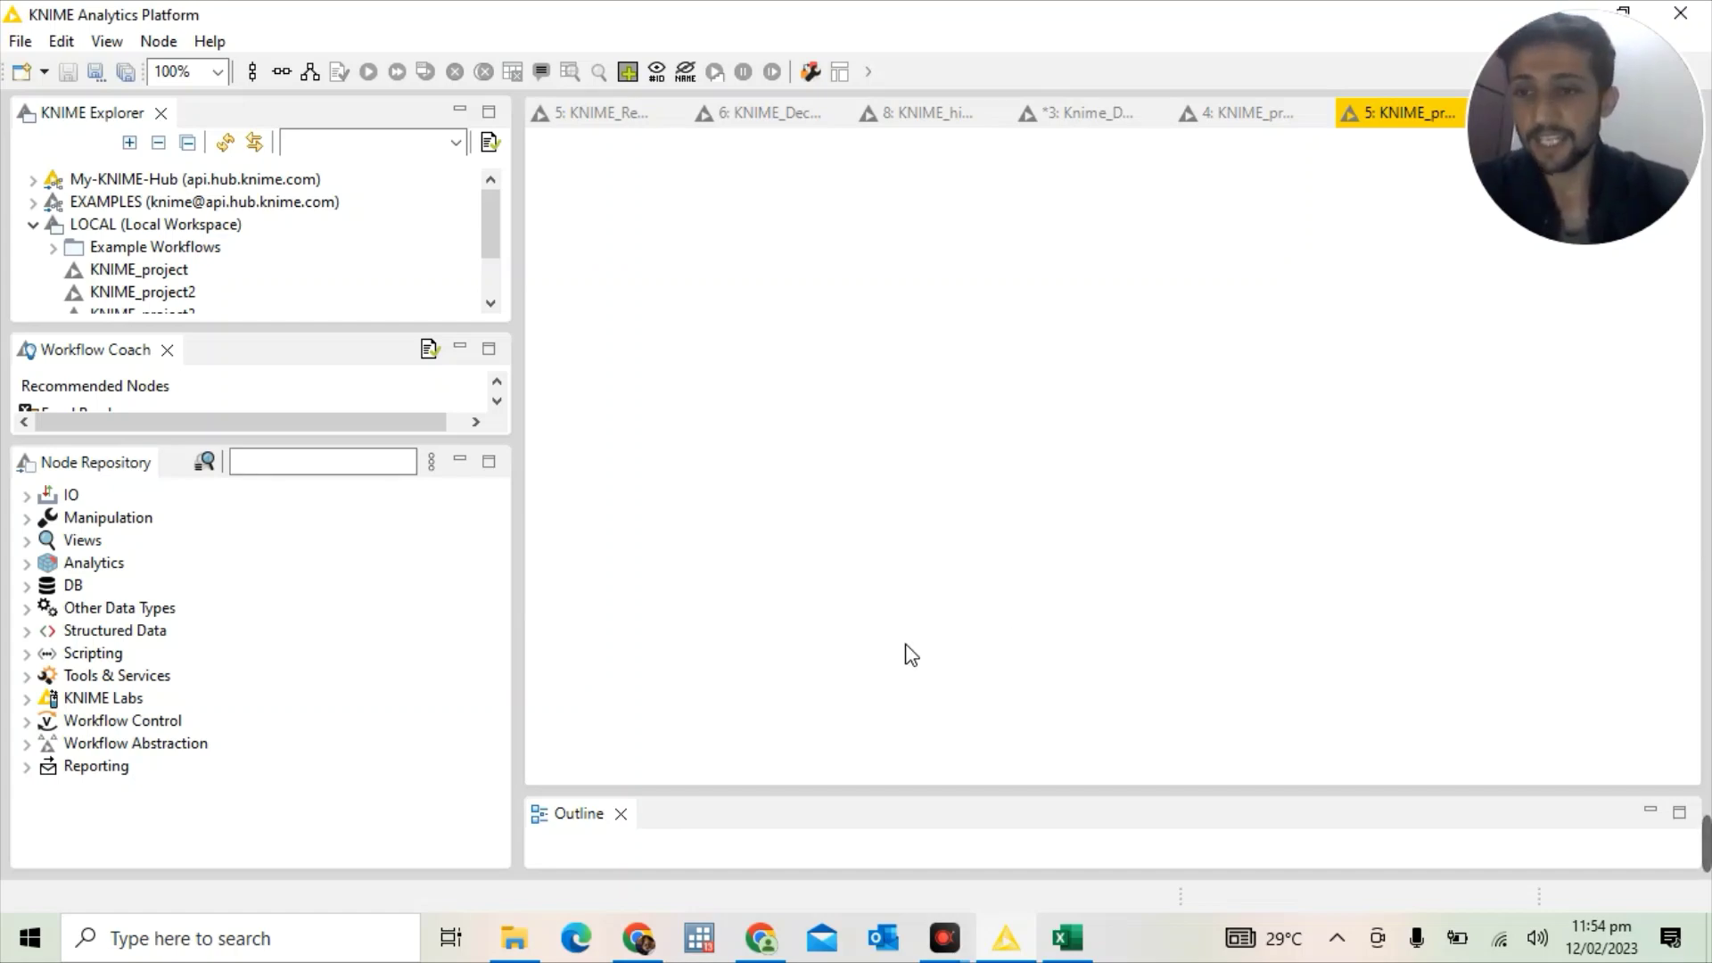
Find the CSV Reader node in the repository and place it on the empty KNIME_project5 canvas
{"action": "left_click", "coordinate": [249, 467]}
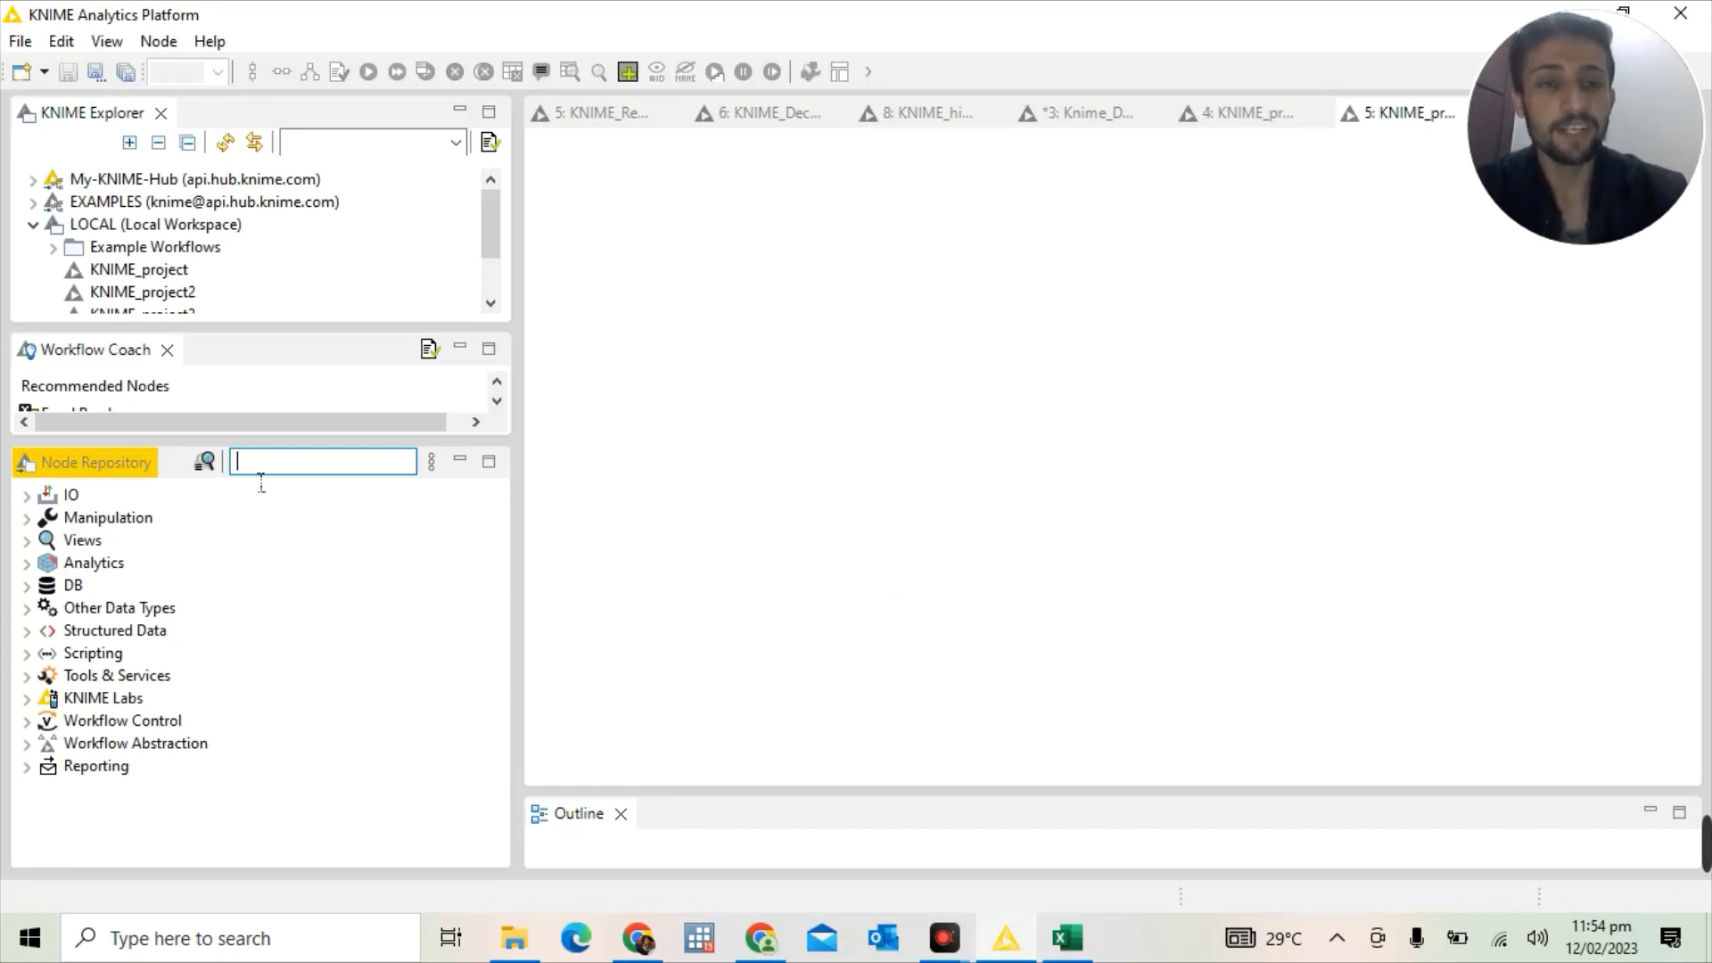
{"action": "type", "text": "cs"}
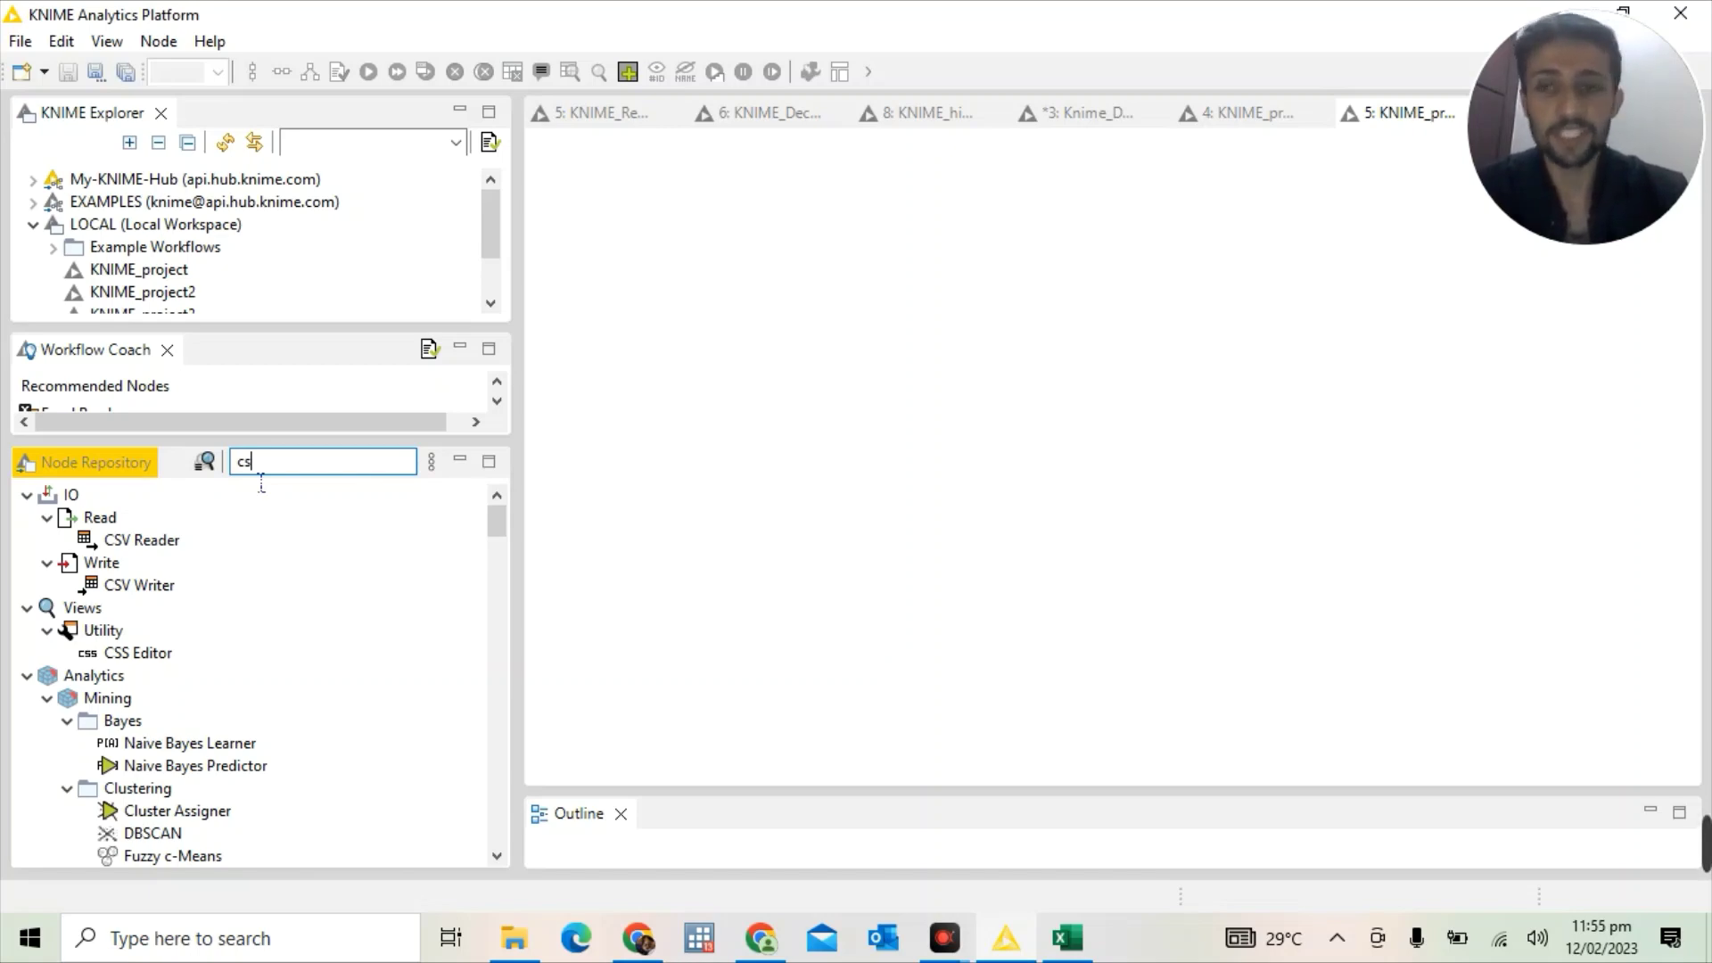
{"action": "left_click_drag", "start_coordinate": [142, 541], "coordinate": [745, 364]}
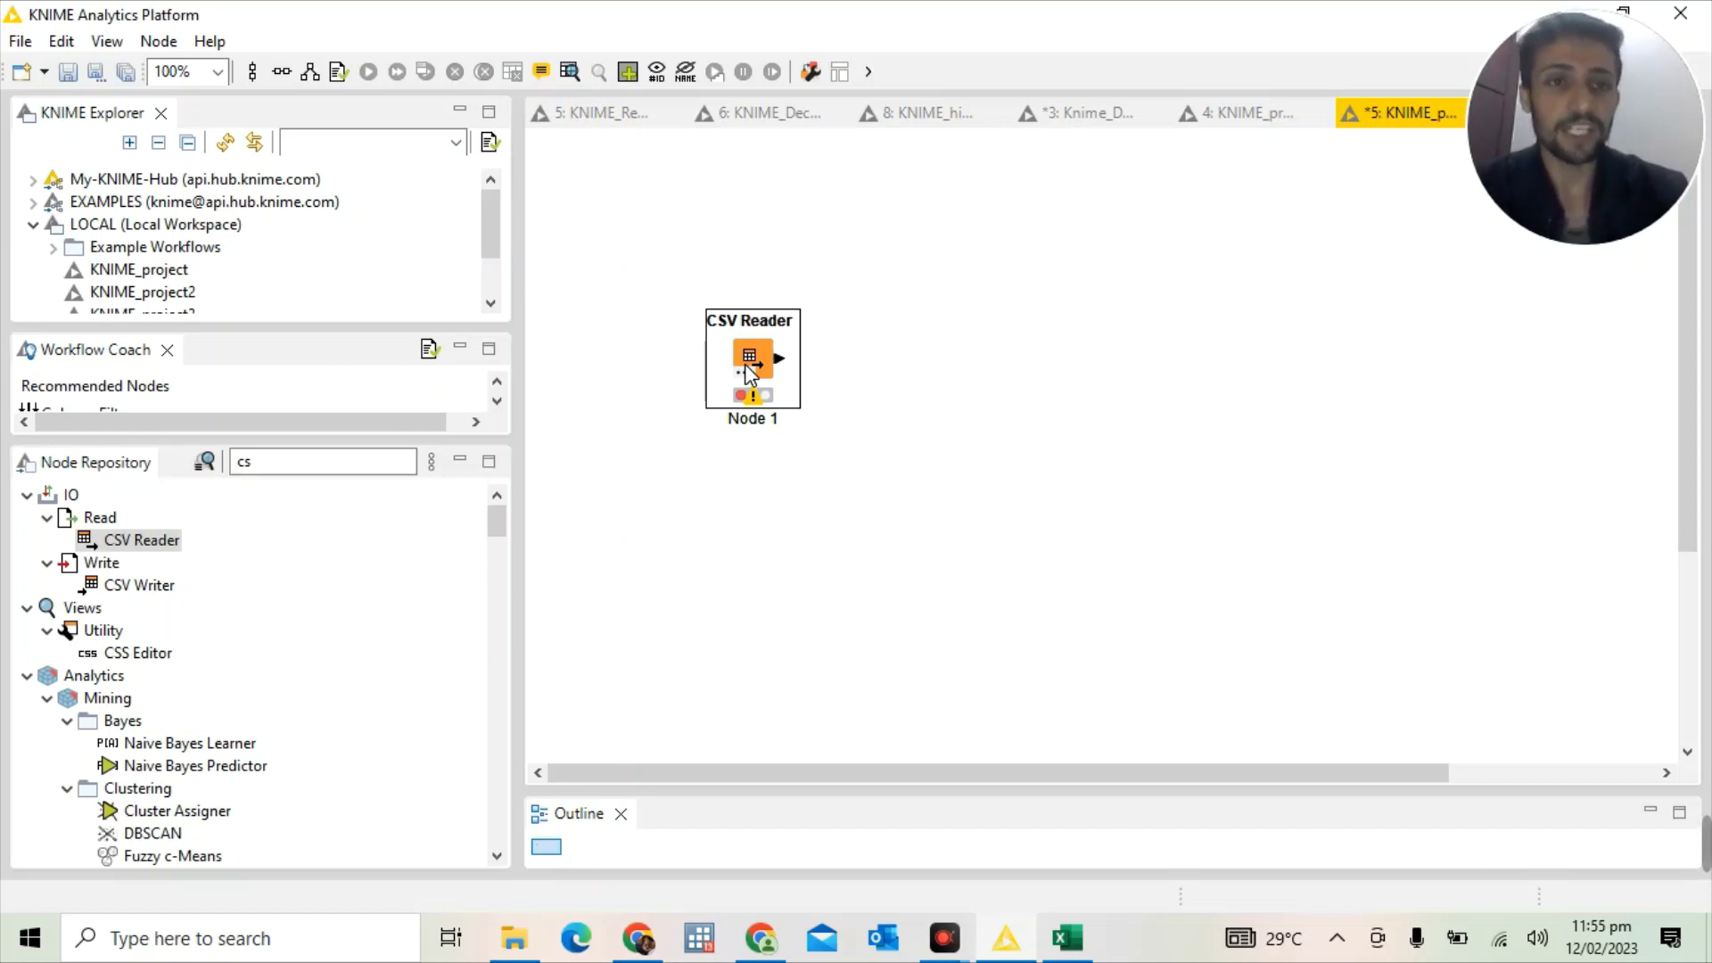
Show the Knime_Demo1 workflow and close the open workflow whose name starts with KNIME_hi
{"action": "left_click", "coordinate": [1199, 114]}
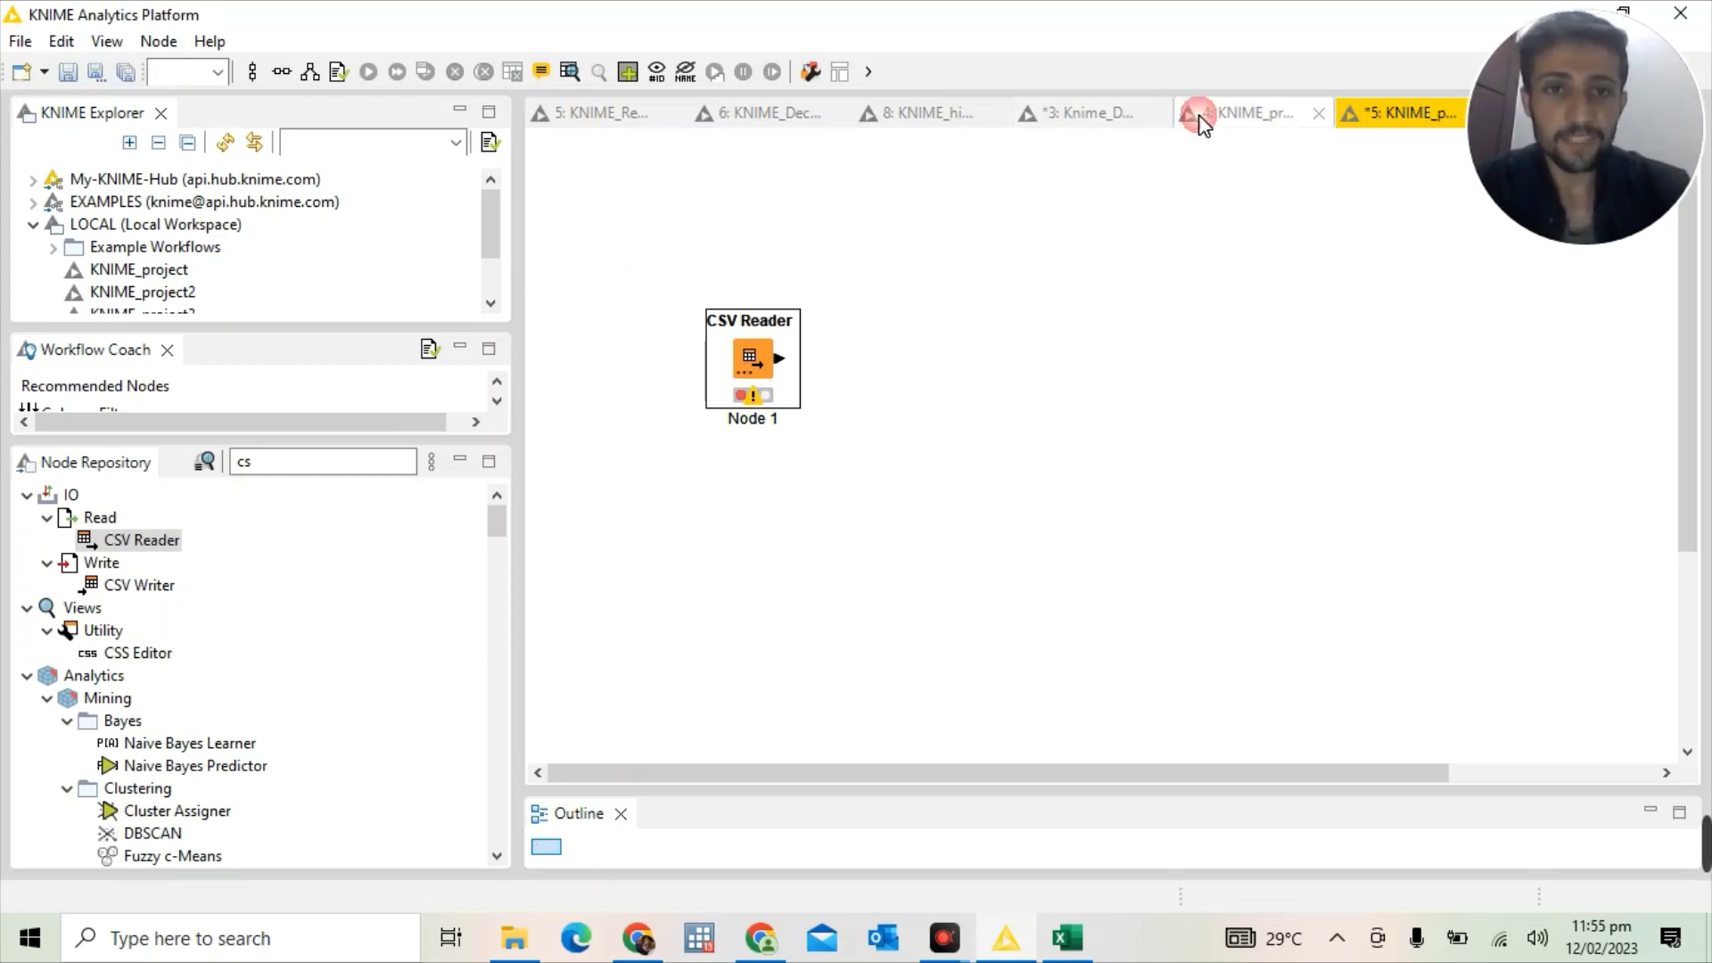
{"action": "left_click", "coordinate": [1102, 100]}
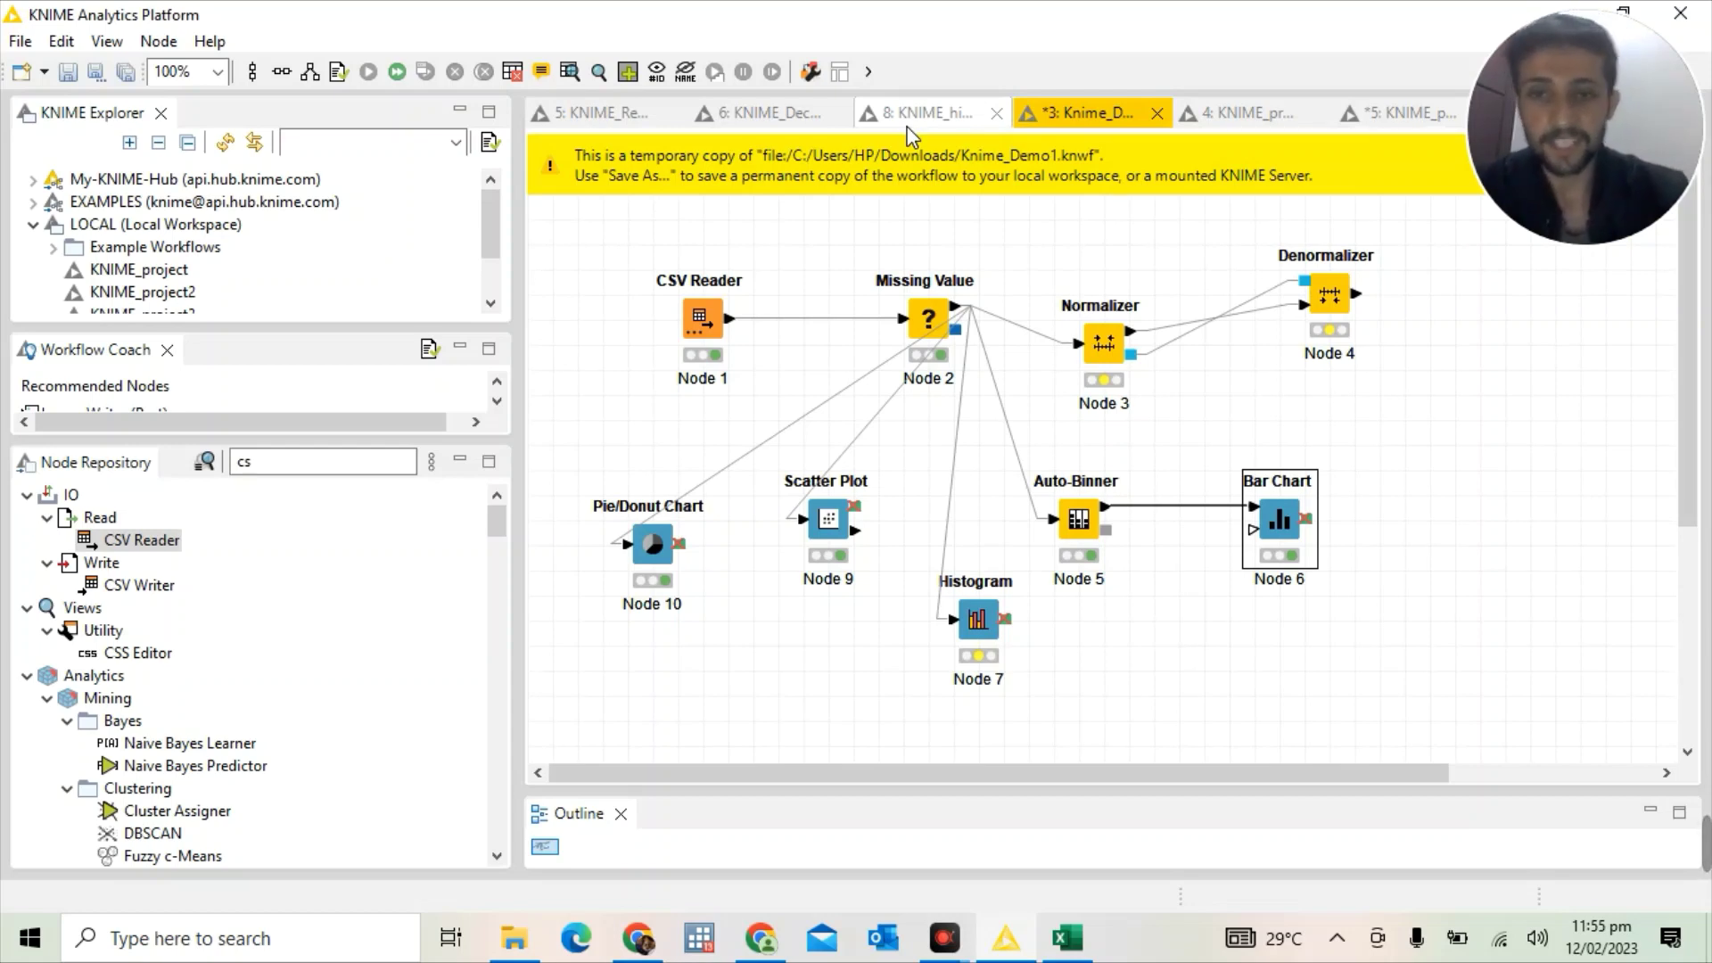
{"action": "middle_click", "coordinate": [911, 132]}
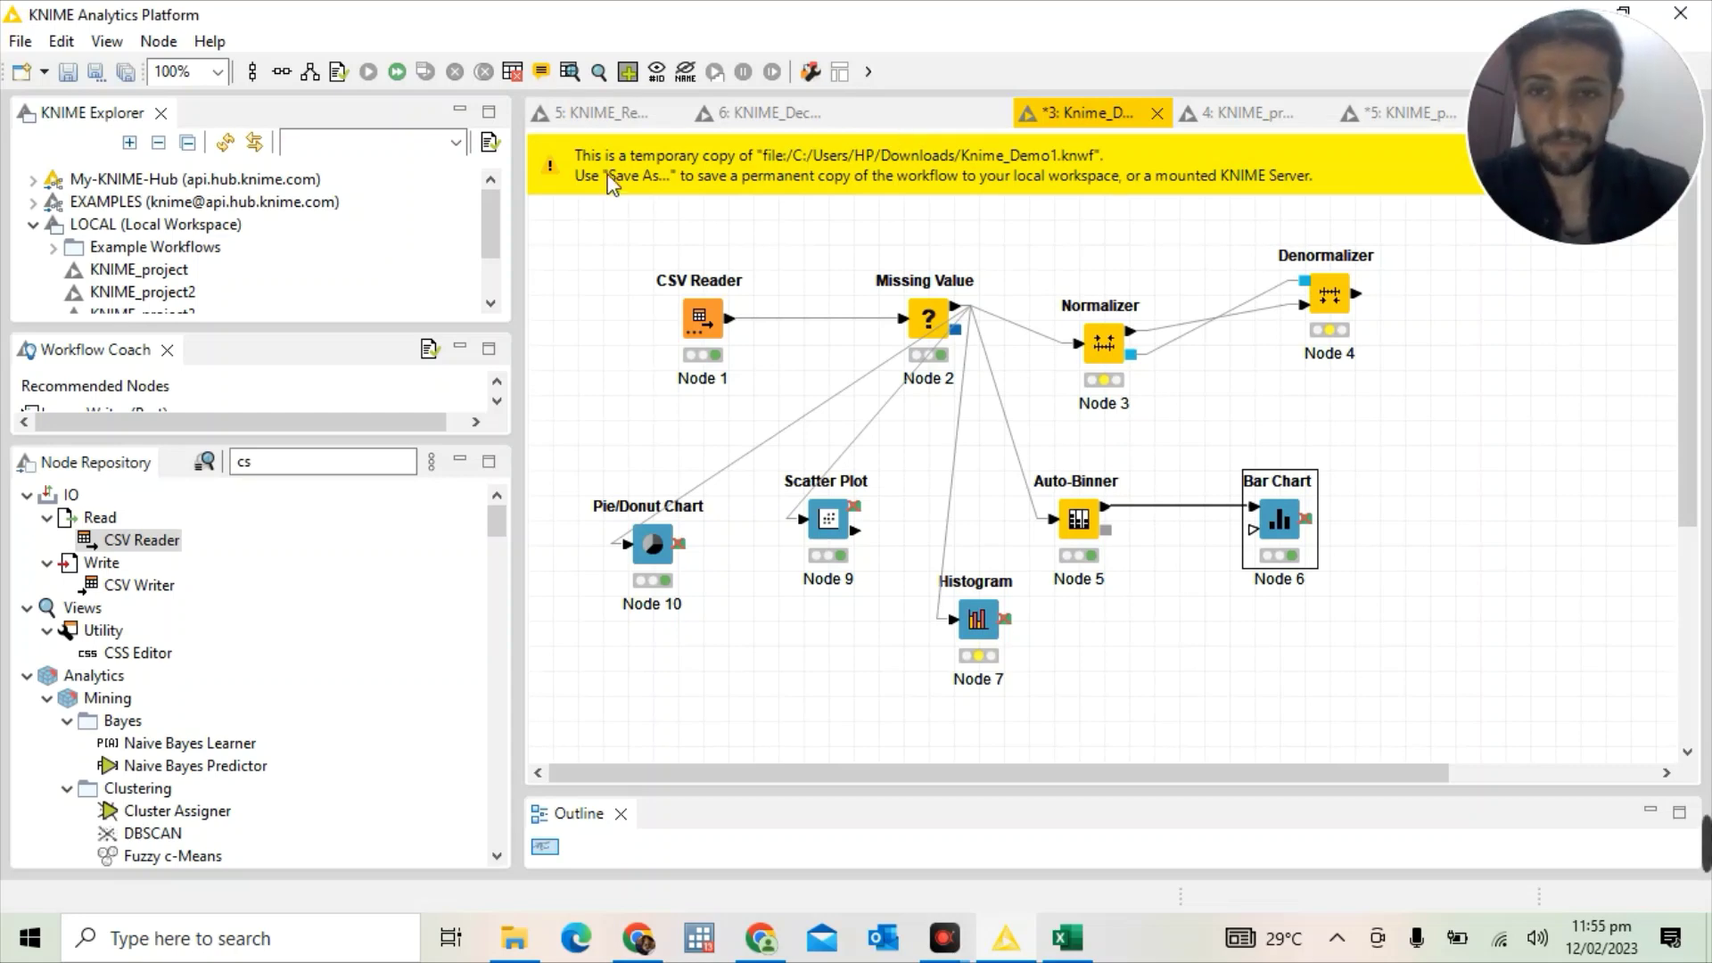
Open the CSV Reader node's configuration in the Knime_Demo1 workflow and check its input modes, leaving File selected
{"action": "left_click", "coordinate": [688, 299]}
{"action": "right_click", "coordinate": [688, 300]}
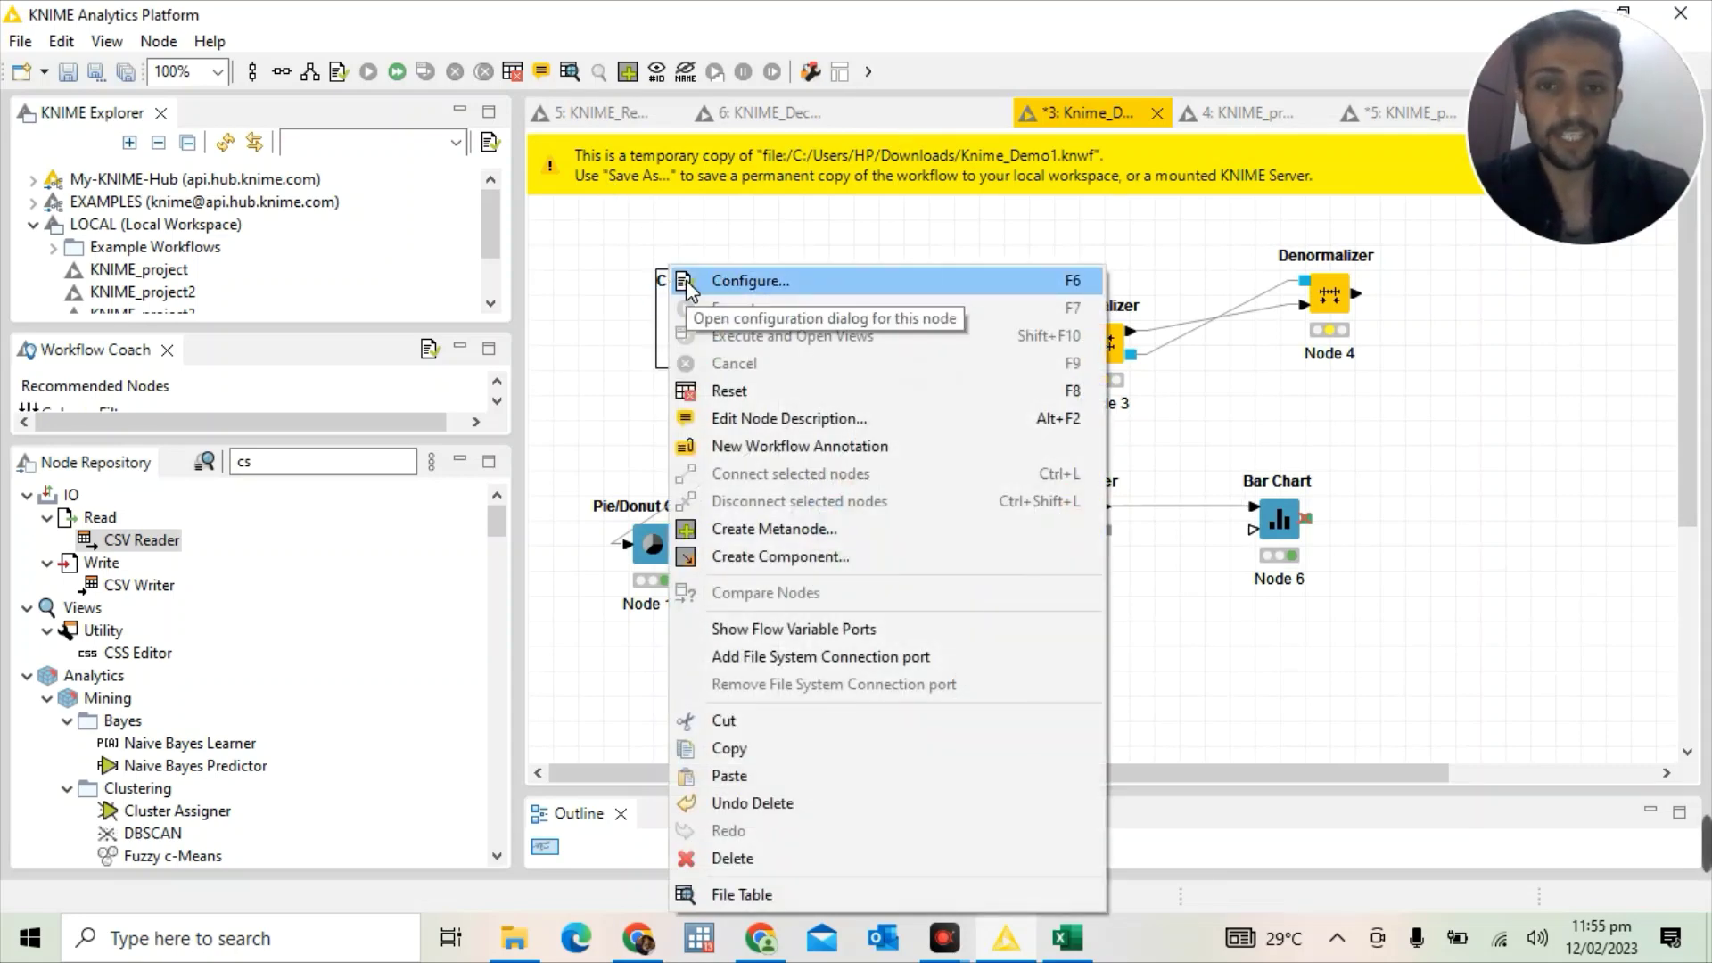
{"action": "left_click", "coordinate": [687, 284]}
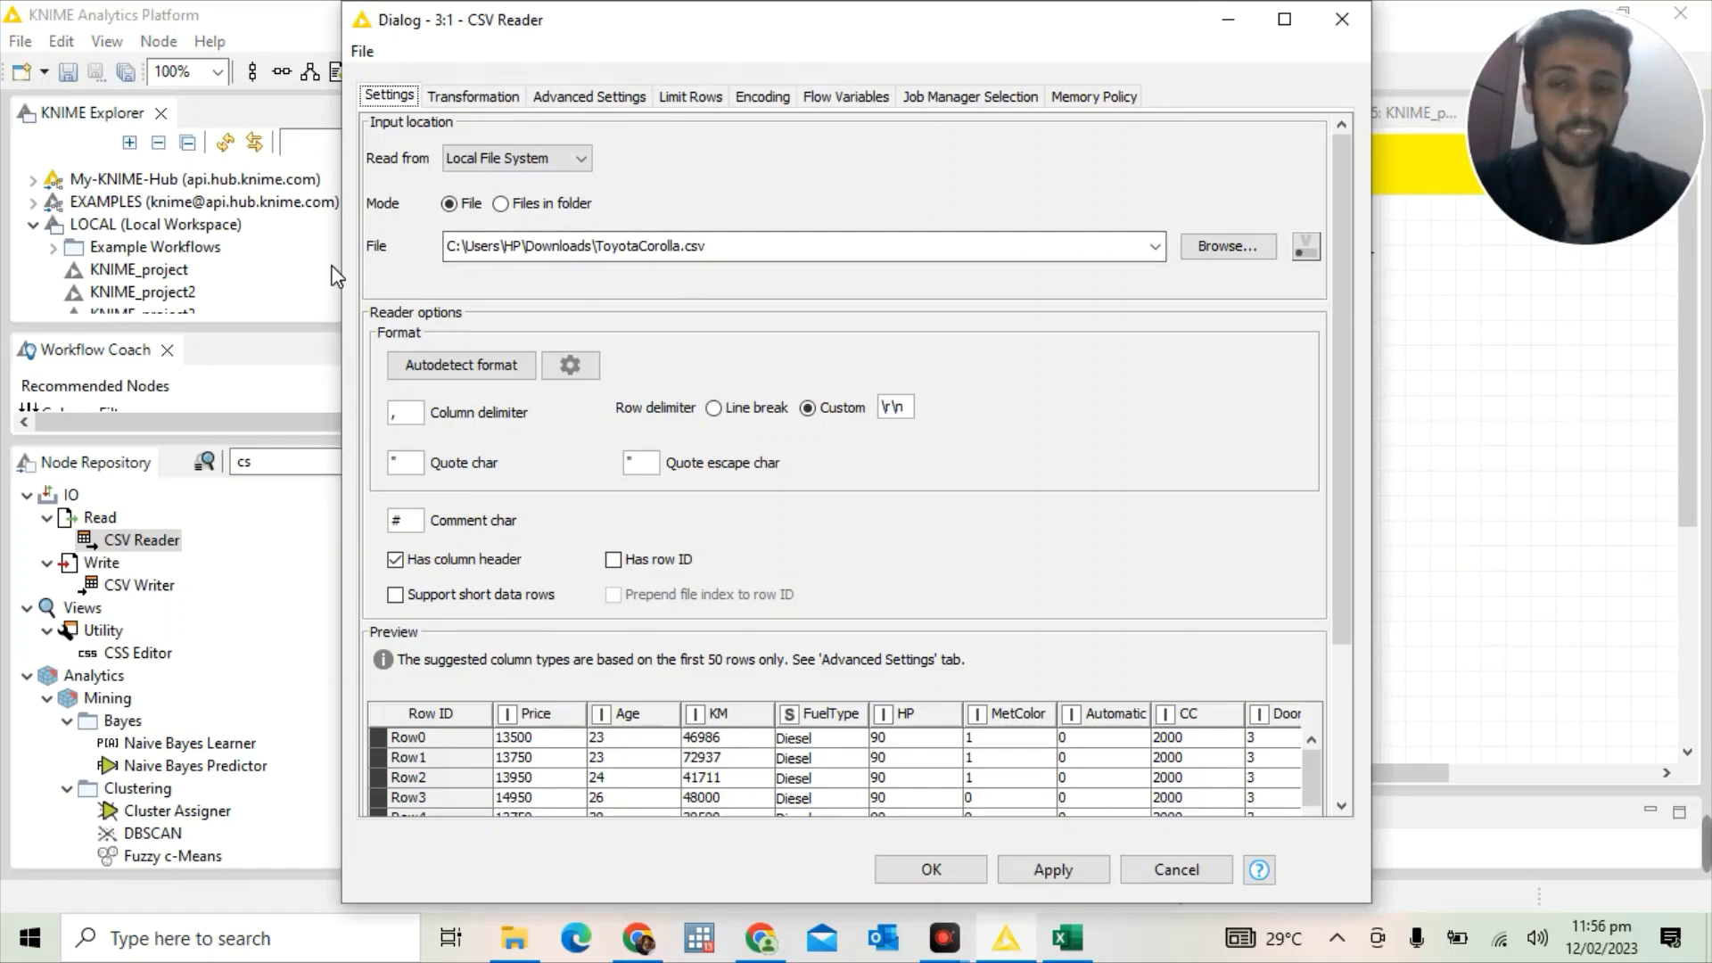
{"action": "left_click", "coordinate": [501, 204]}
{"action": "left_click", "coordinate": [451, 205]}
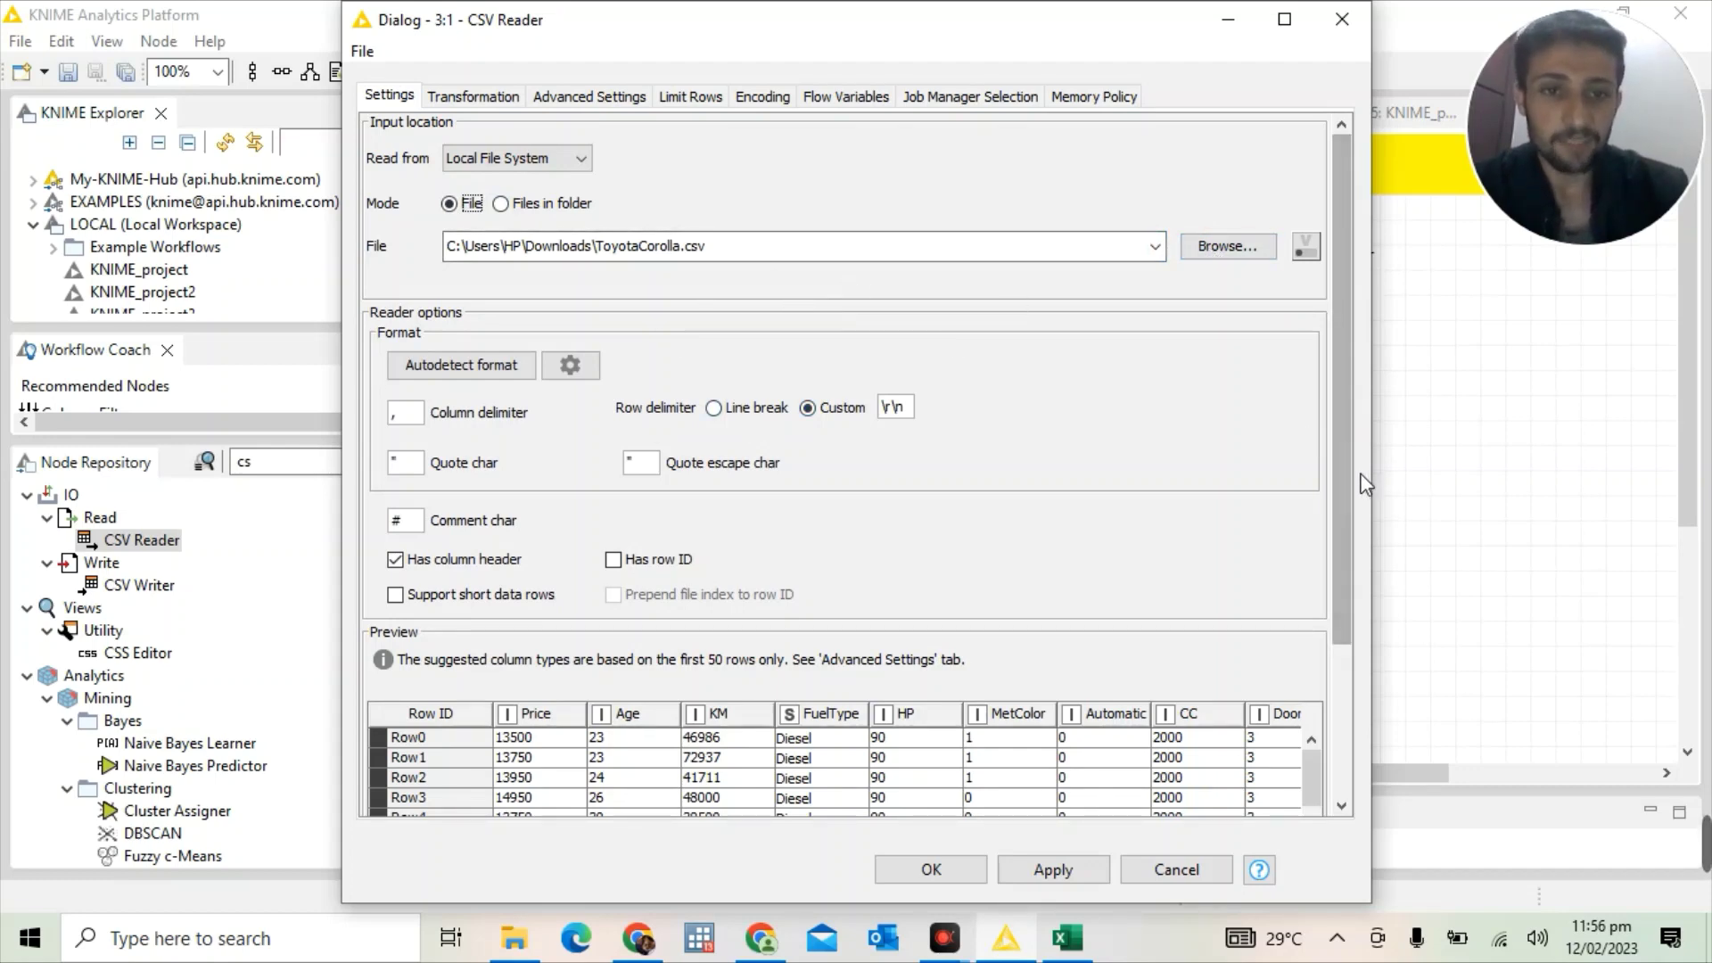
Look through the CSV Reader's reader options and data preview, and confirm the configuration with its existing settings
{"action": "left_click_drag", "start_coordinate": [1347, 472], "coordinate": [1326, 712]}
{"action": "left_click_drag", "start_coordinate": [1315, 587], "coordinate": [1291, 548]}
{"action": "left_click_drag", "start_coordinate": [1341, 463], "coordinate": [1331, 283]}
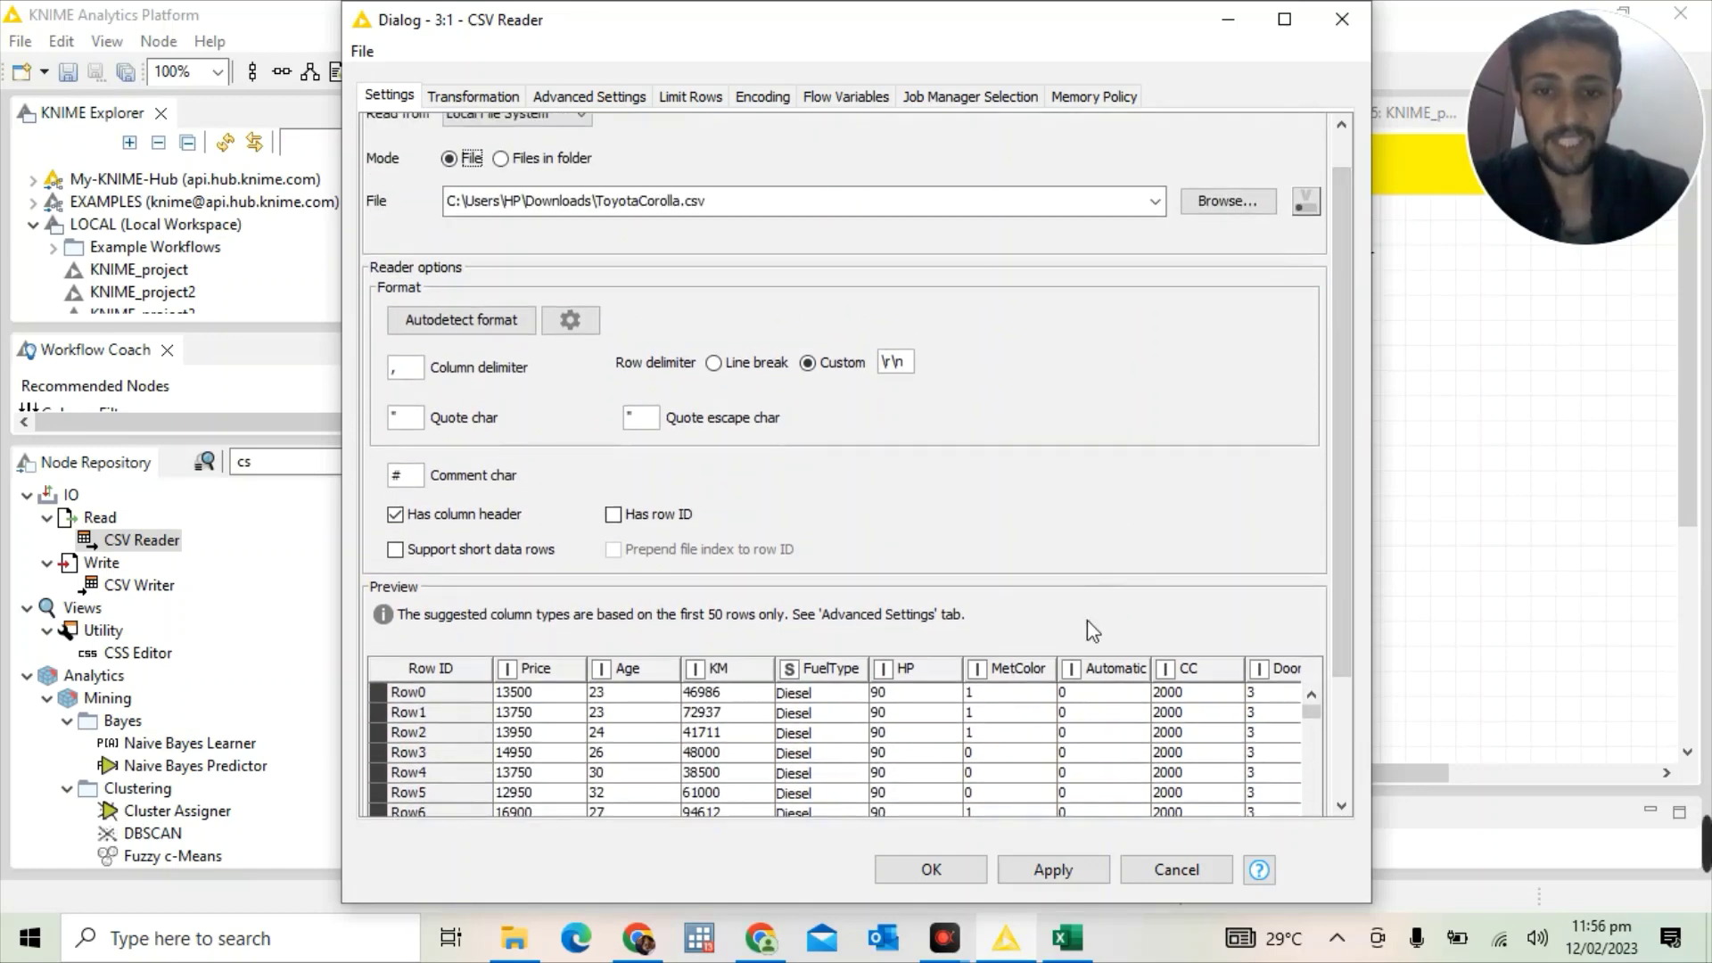
{"action": "left_click", "coordinate": [1051, 873]}
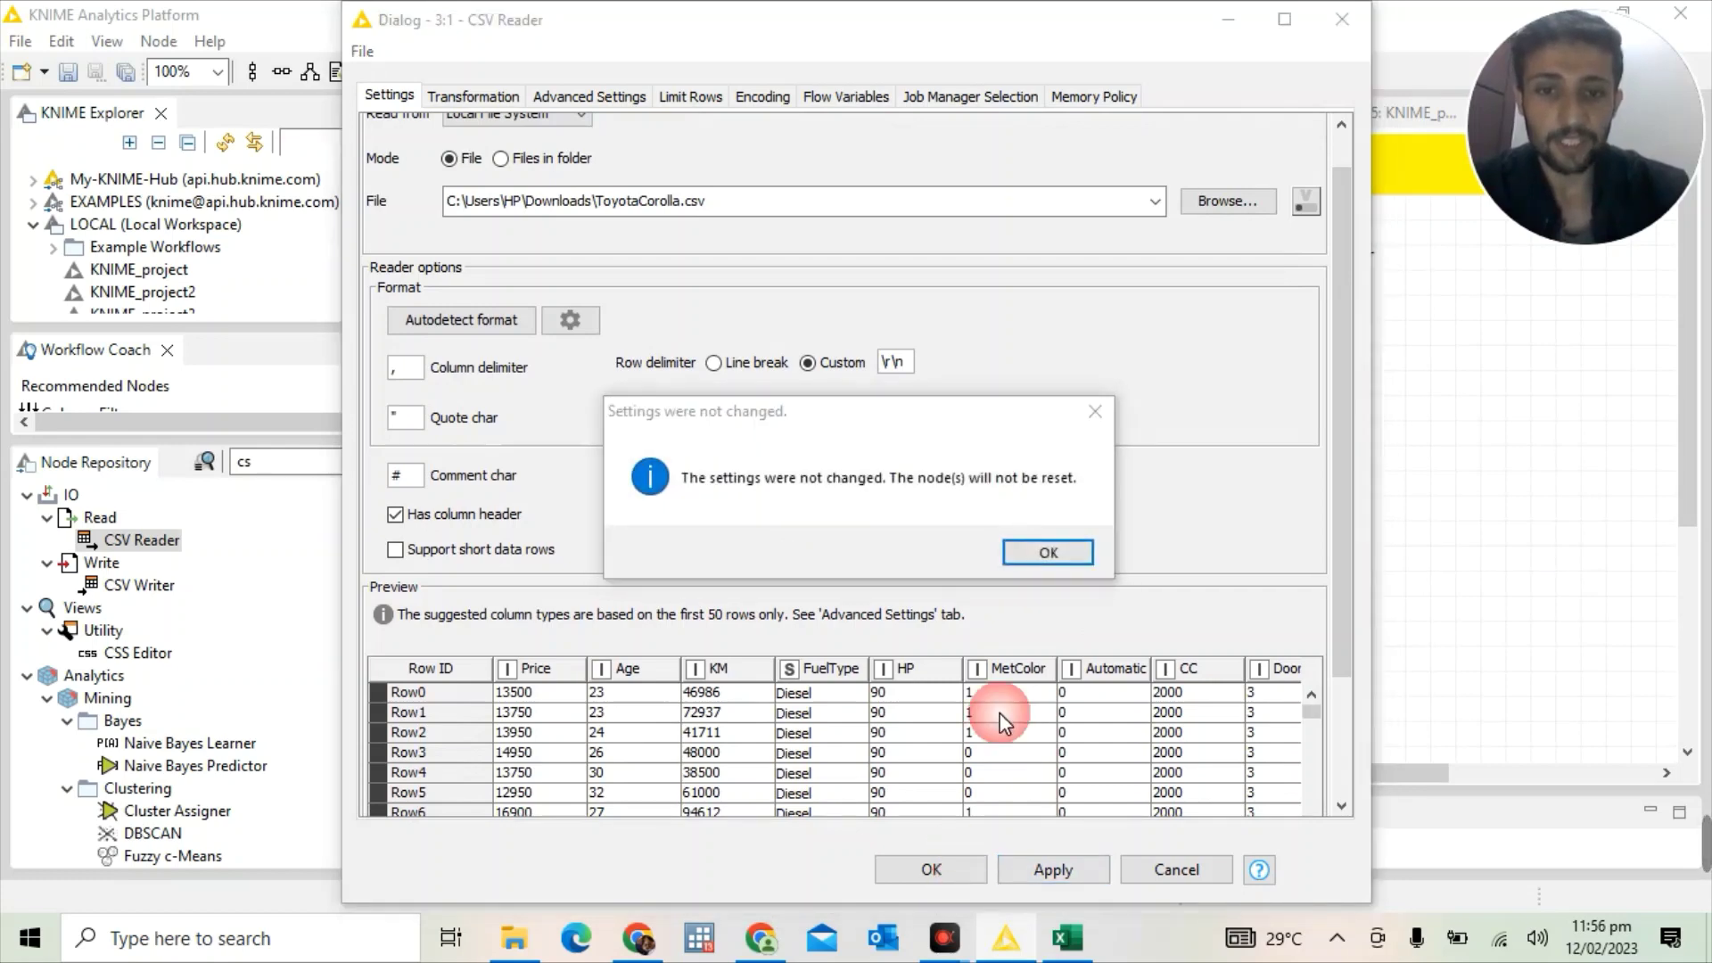
{"action": "left_click", "coordinate": [1038, 562]}
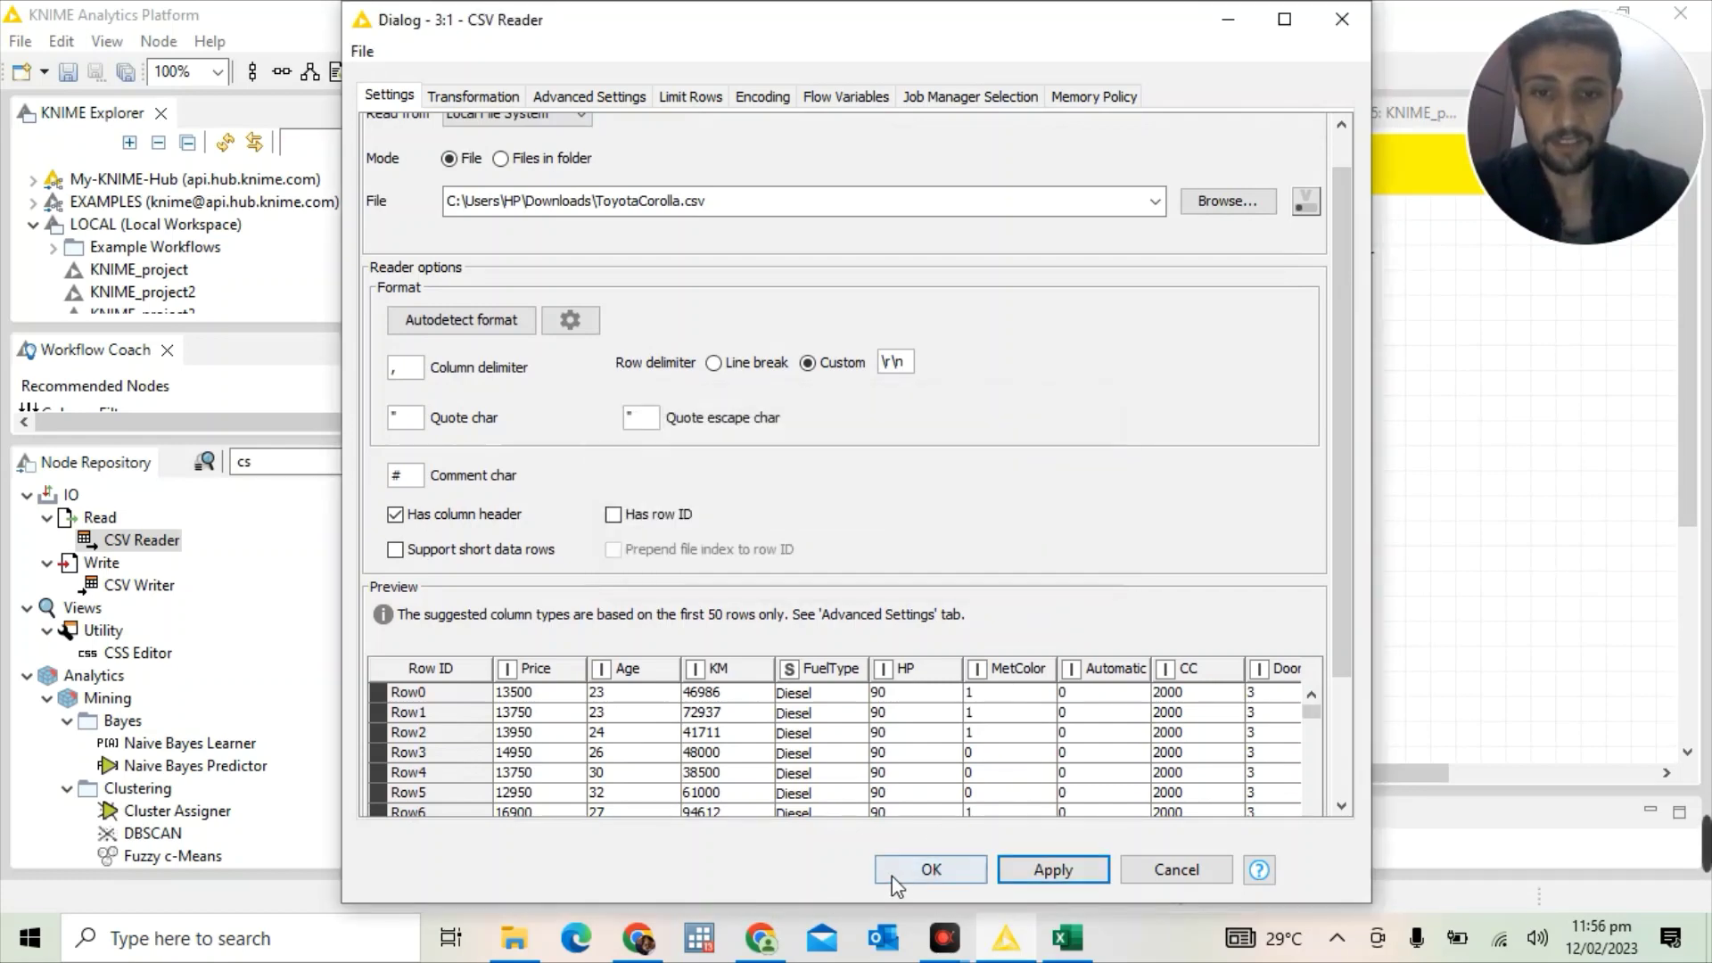
{"action": "left_click", "coordinate": [899, 881]}
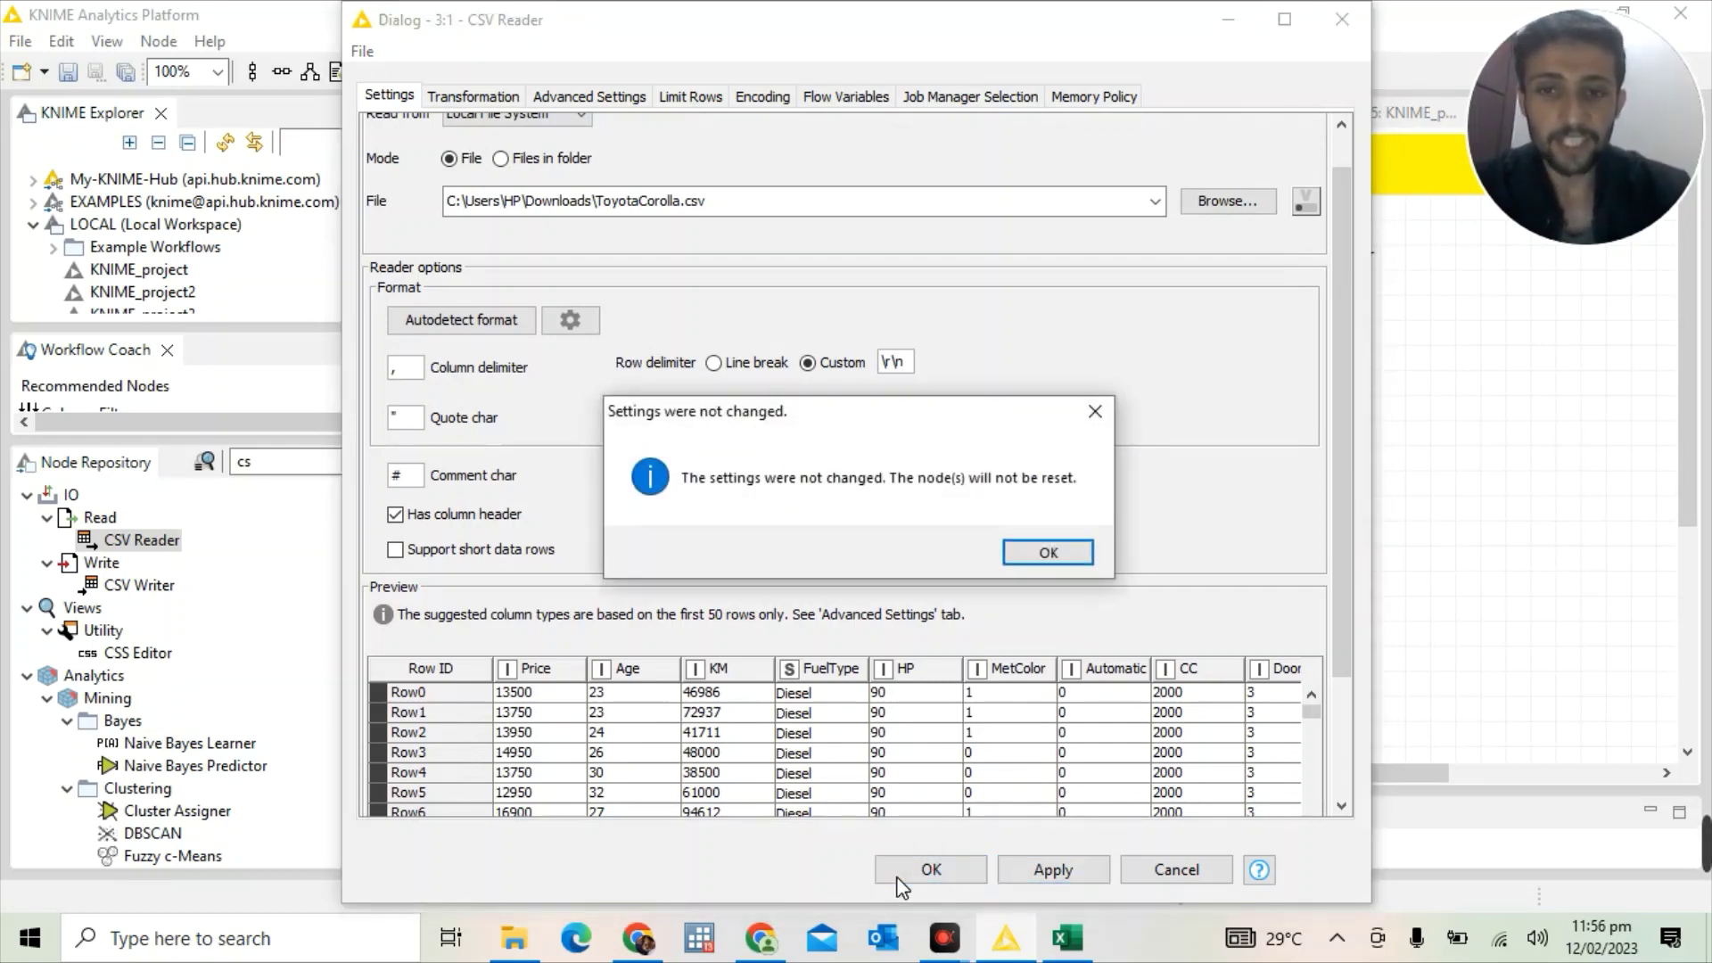
{"action": "left_click", "coordinate": [1042, 554]}
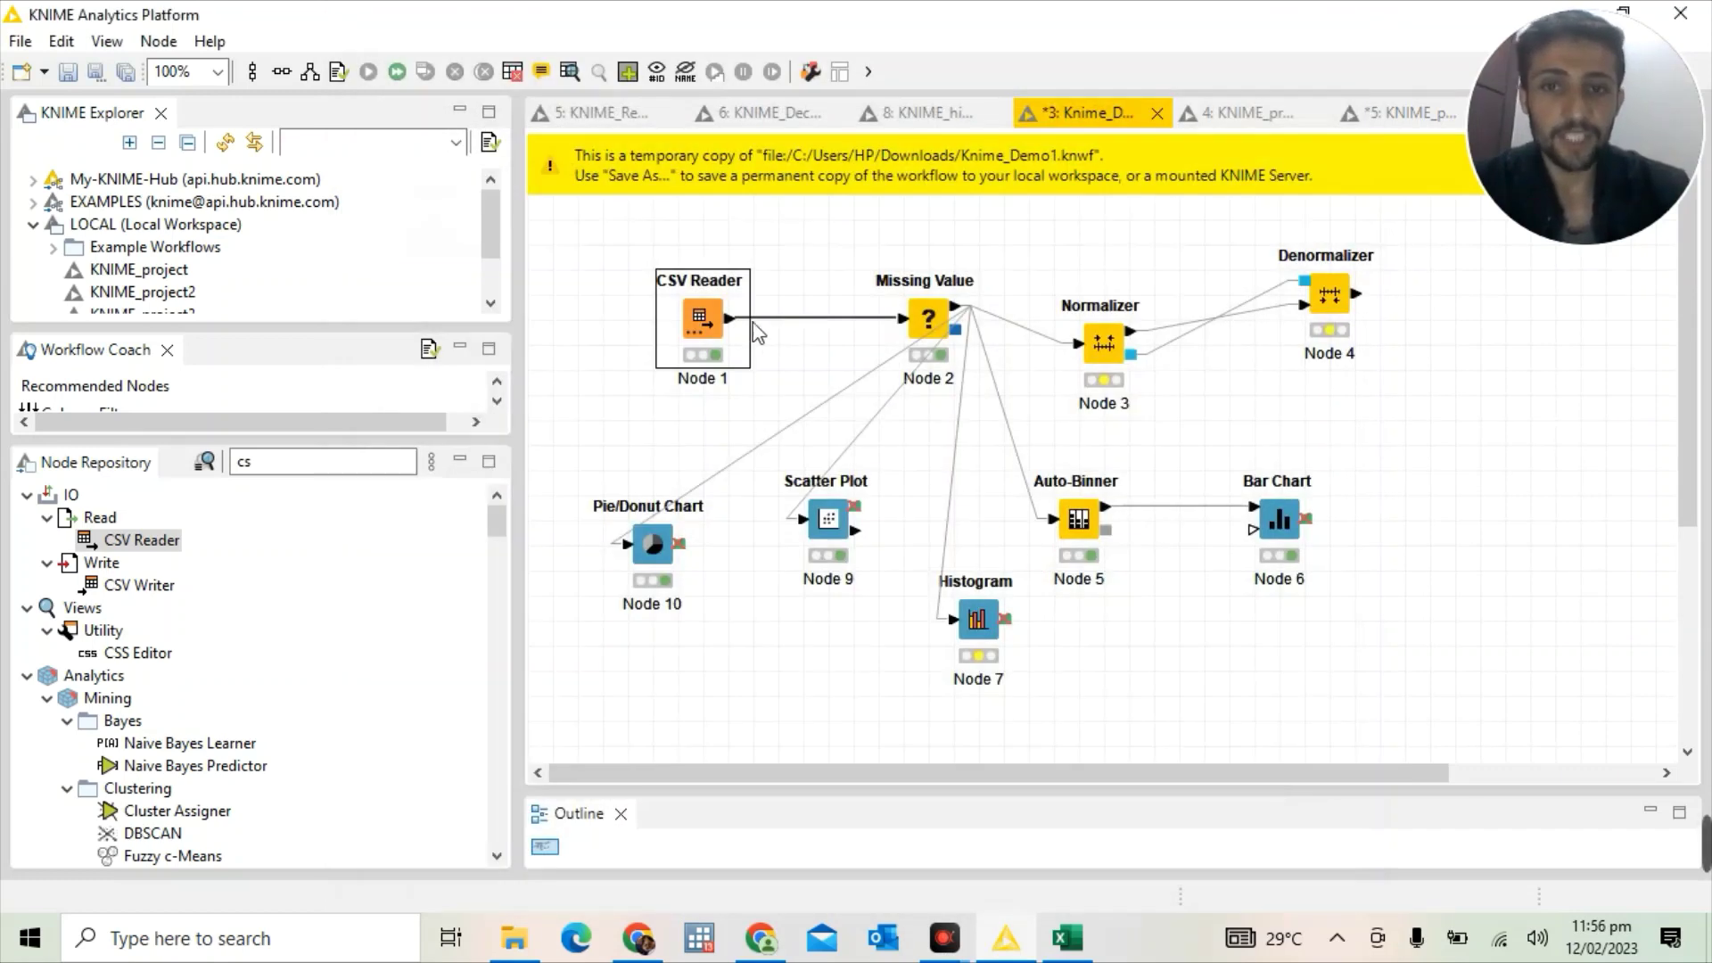
Reopen the CSV Reader node's configuration, examine the ToyotaCorolla rows in the preview, and close the dialog
{"action": "right_click", "coordinate": [715, 305]}
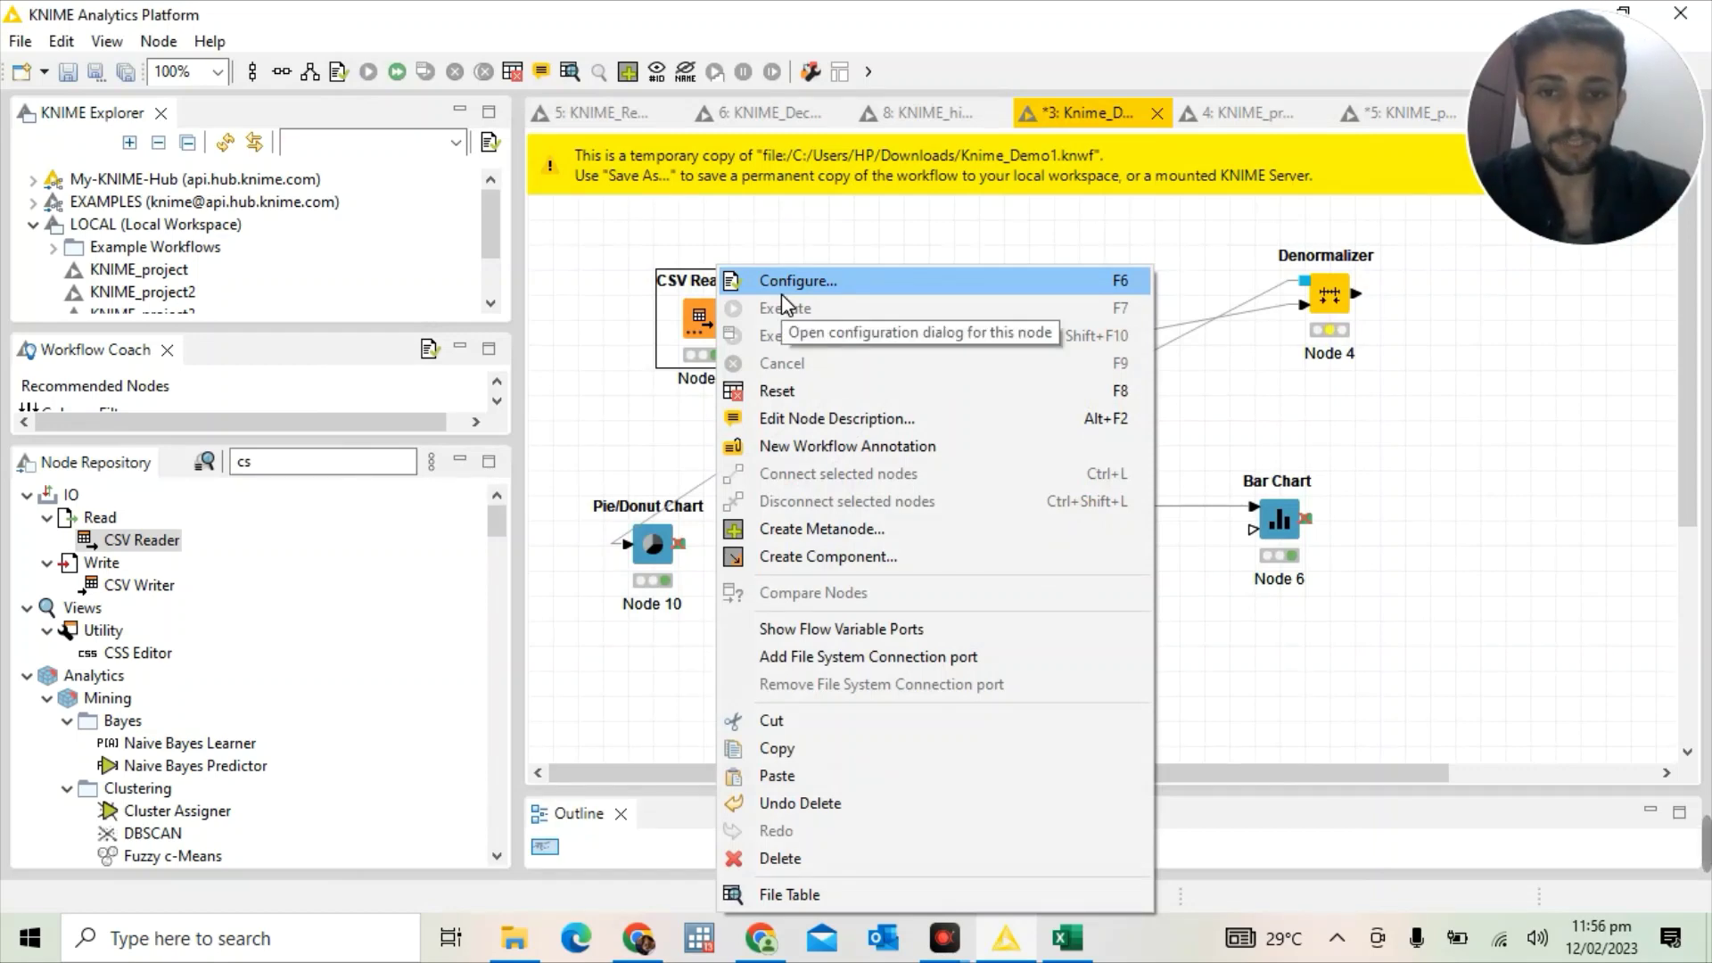
{"action": "left_click", "coordinate": [678, 321]}
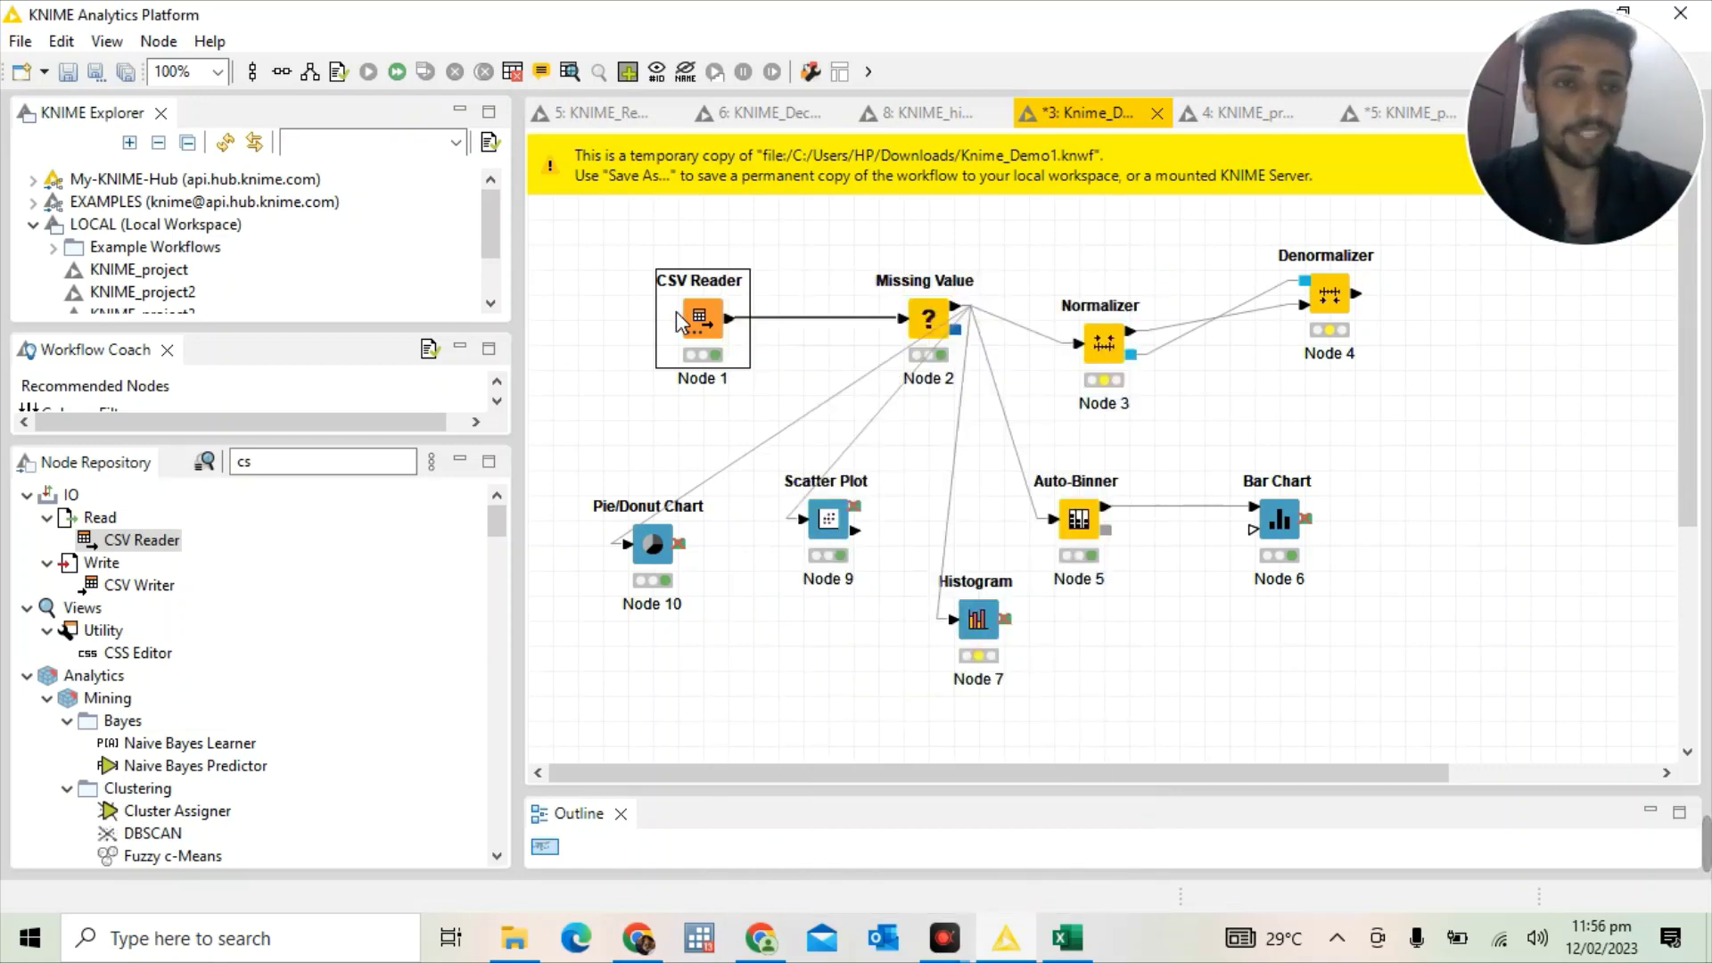
{"action": "right_click", "coordinate": [678, 320]}
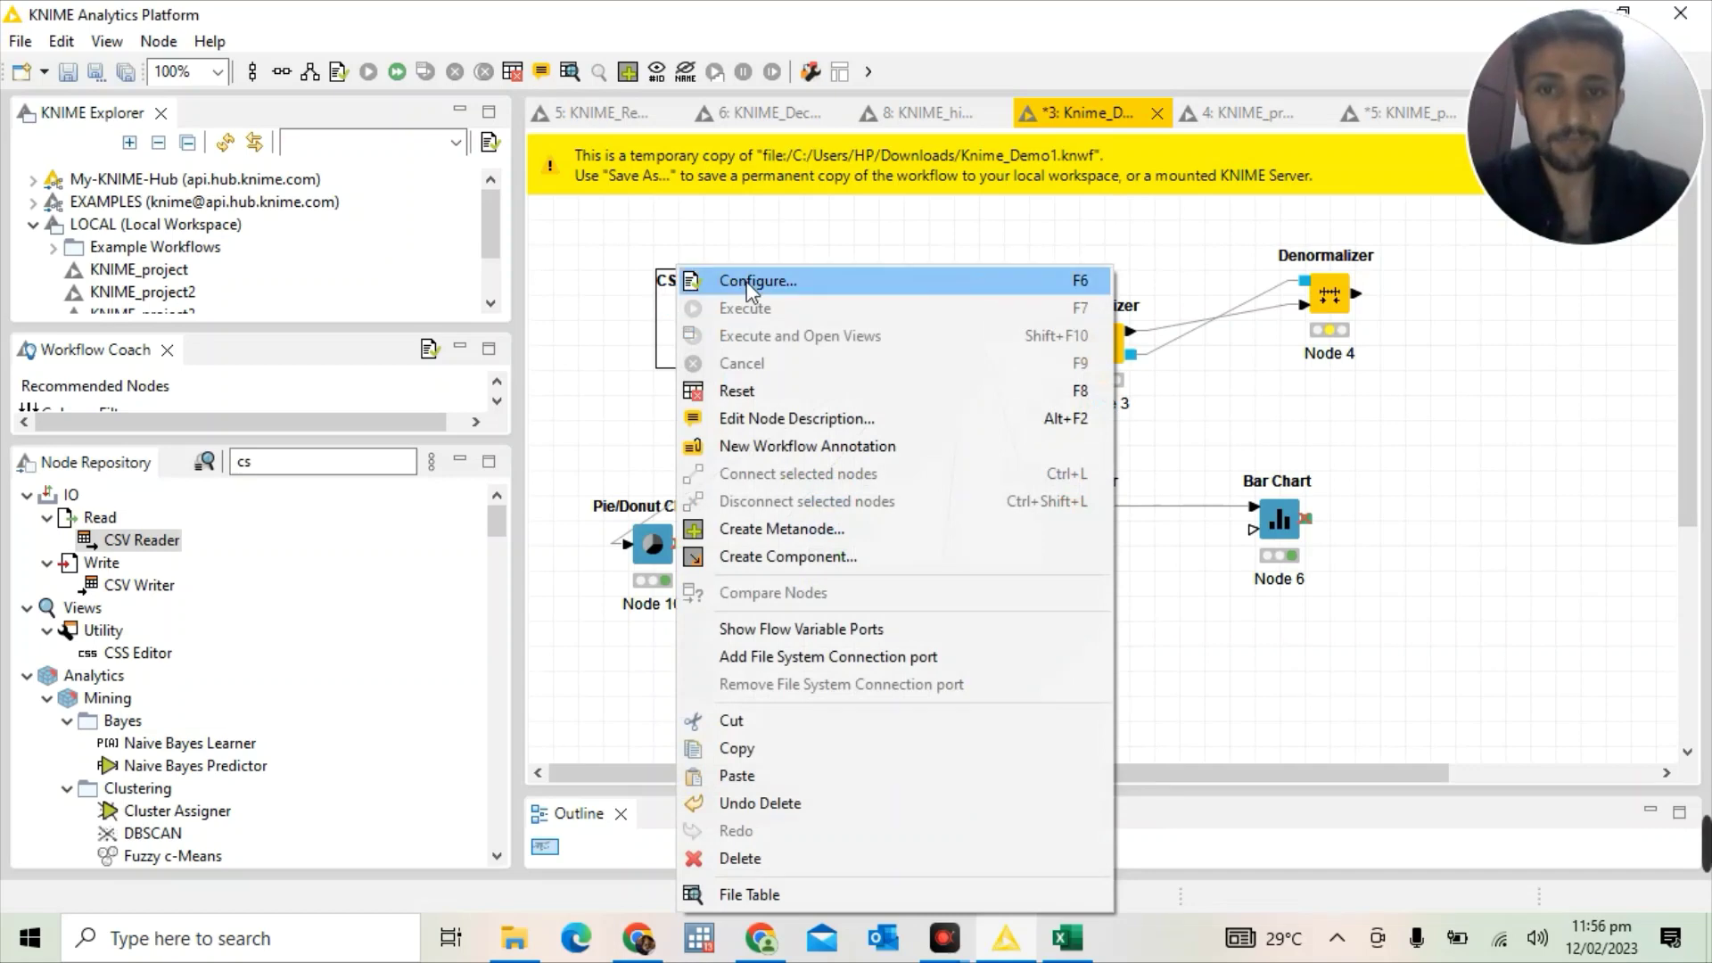
{"action": "left_click", "coordinate": [724, 279]}
{"action": "left_click_drag", "start_coordinate": [1339, 346], "coordinate": [1307, 615]}
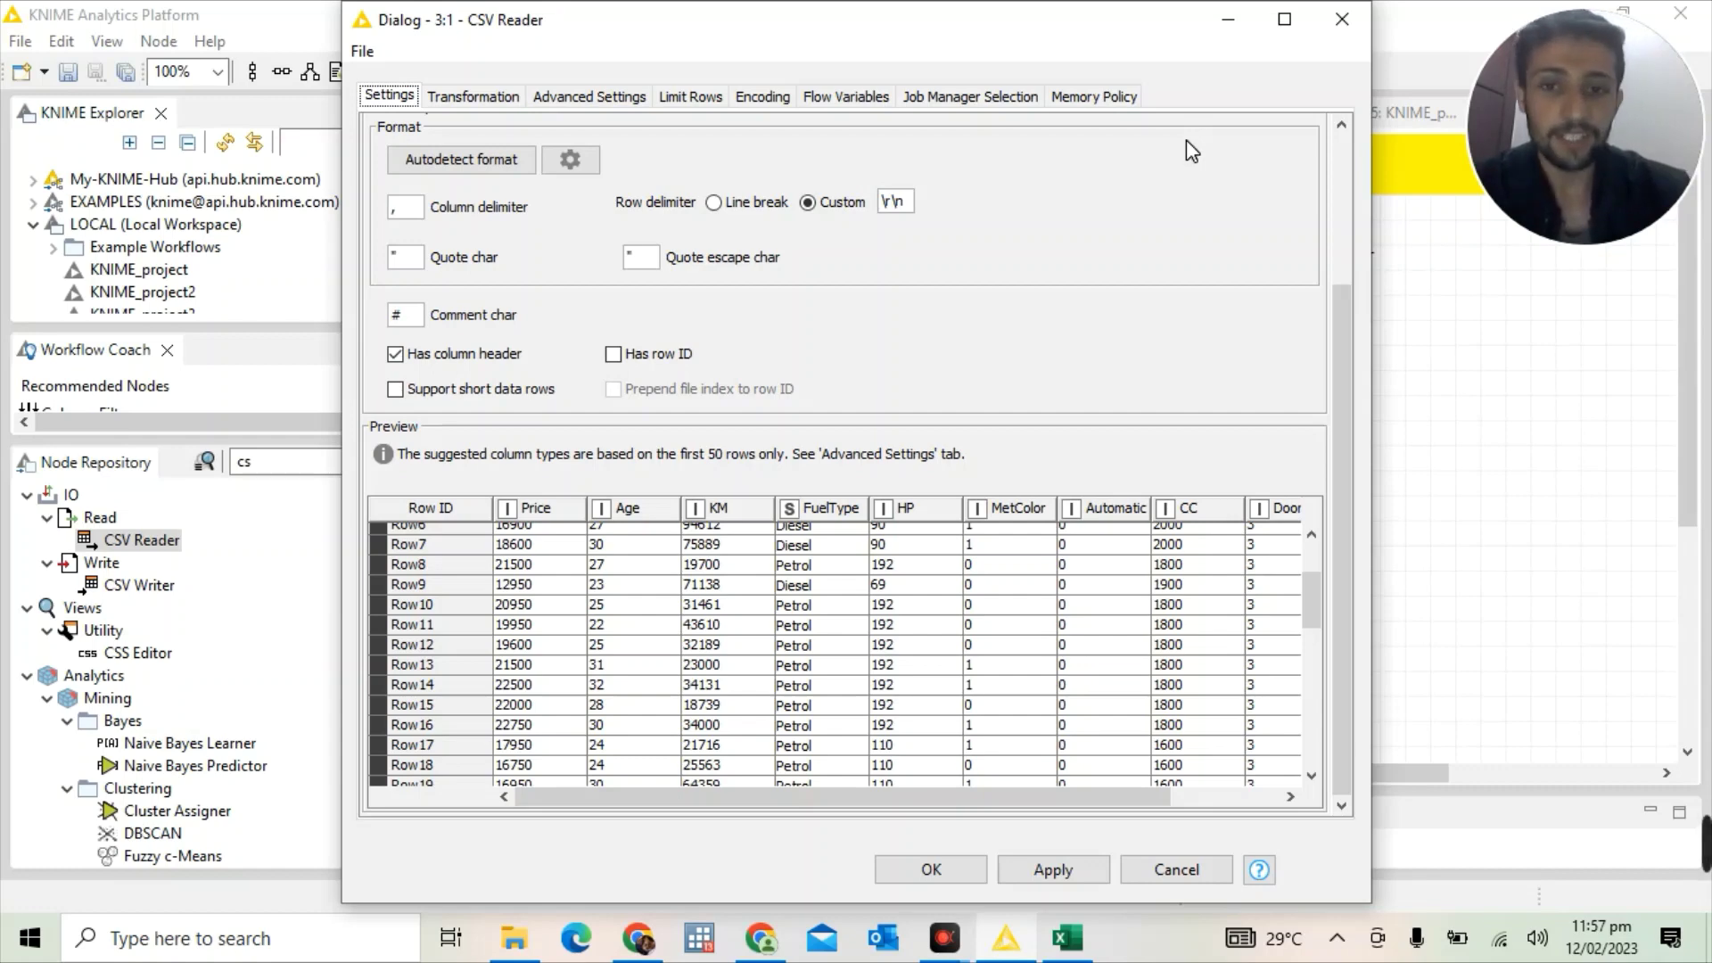
{"action": "left_click", "coordinate": [410, 628]}
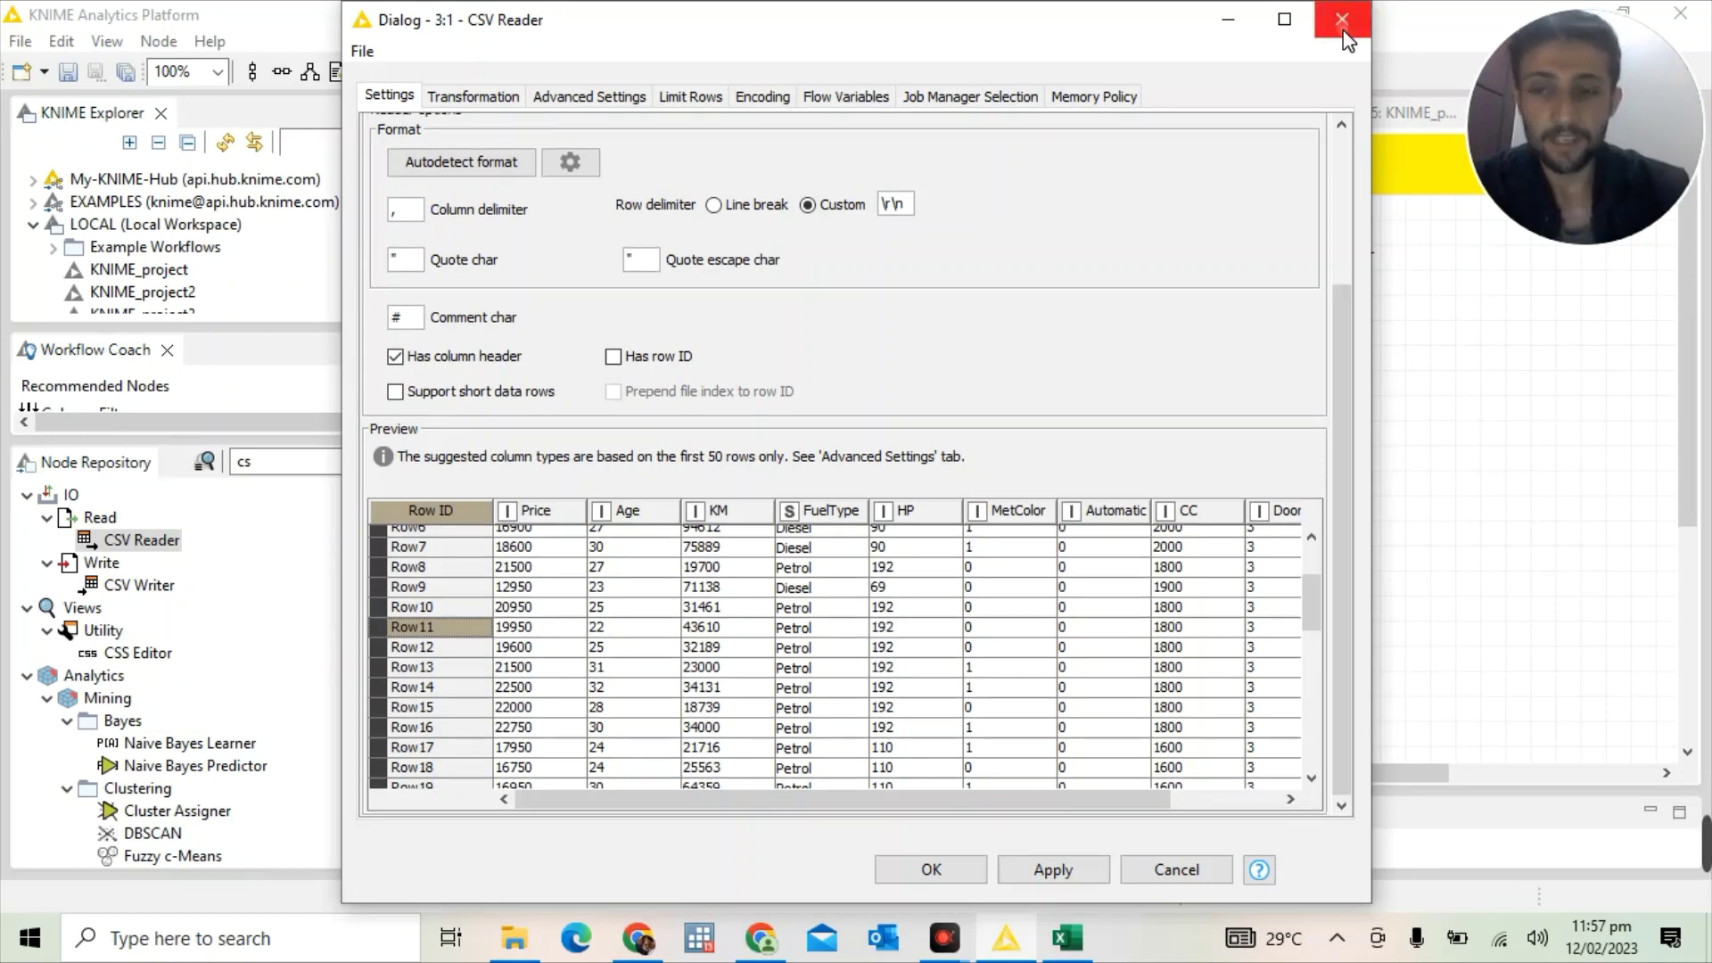
{"action": "left_click", "coordinate": [1343, 19]}
Open the Missing Value node's configuration and check the replacement options available for integer and string columns
{"action": "left_click", "coordinate": [910, 328]}
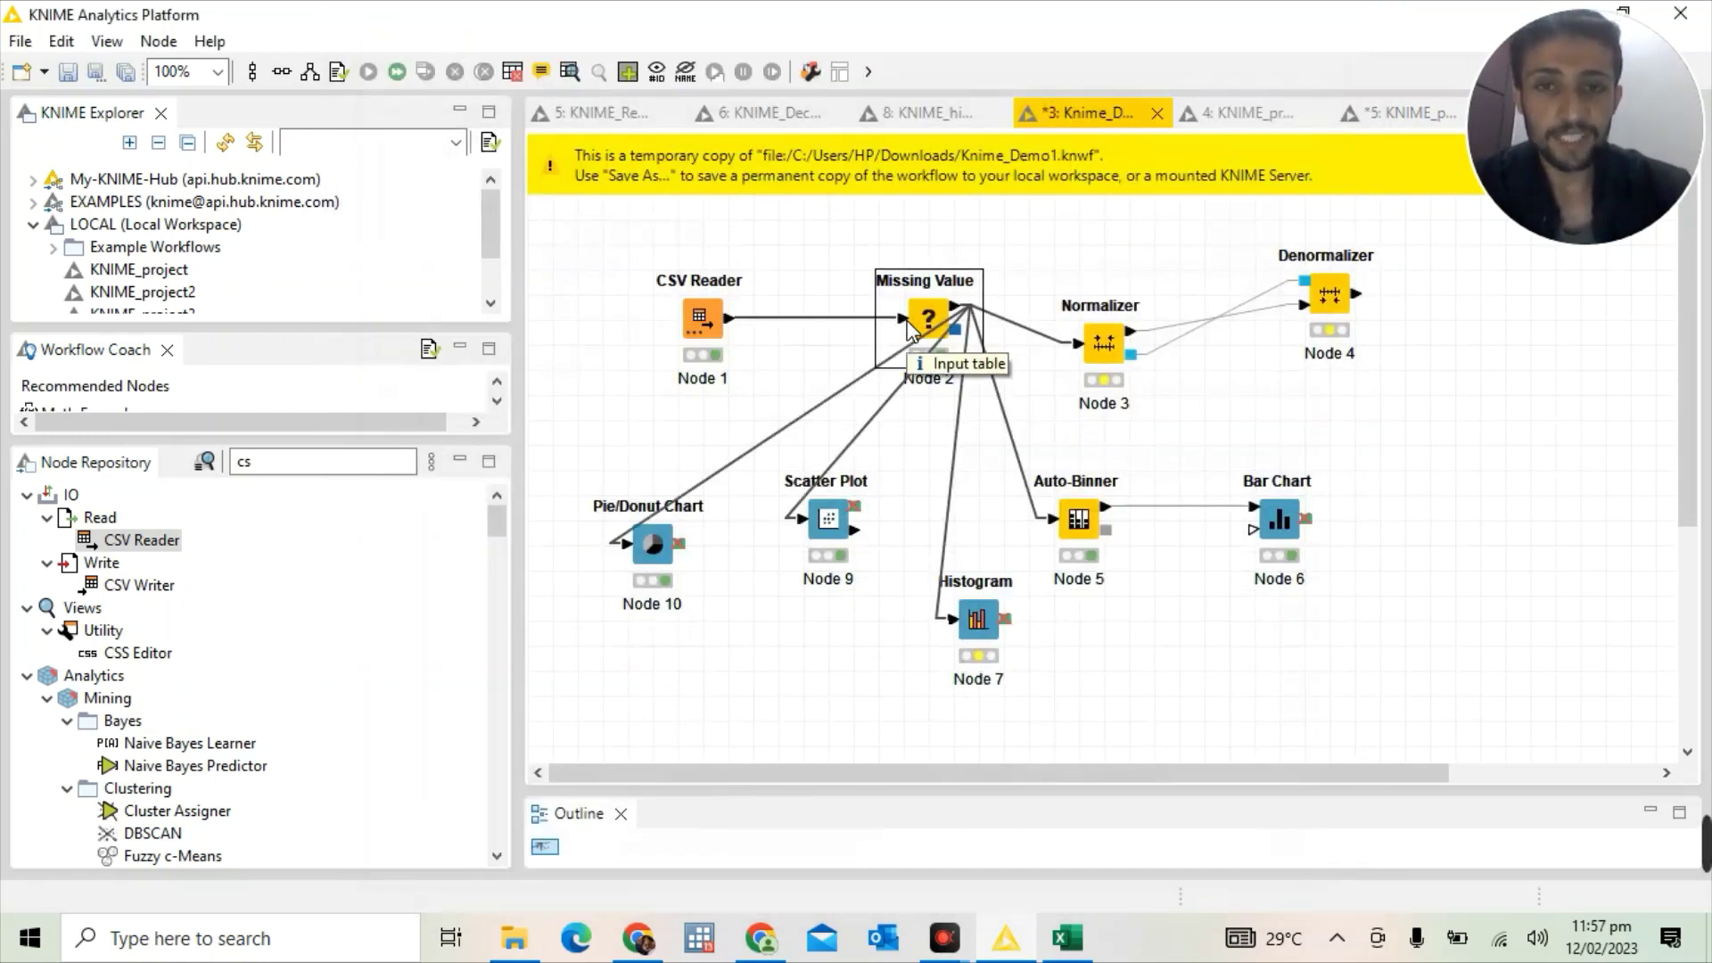
{"action": "right_click", "coordinate": [911, 330]}
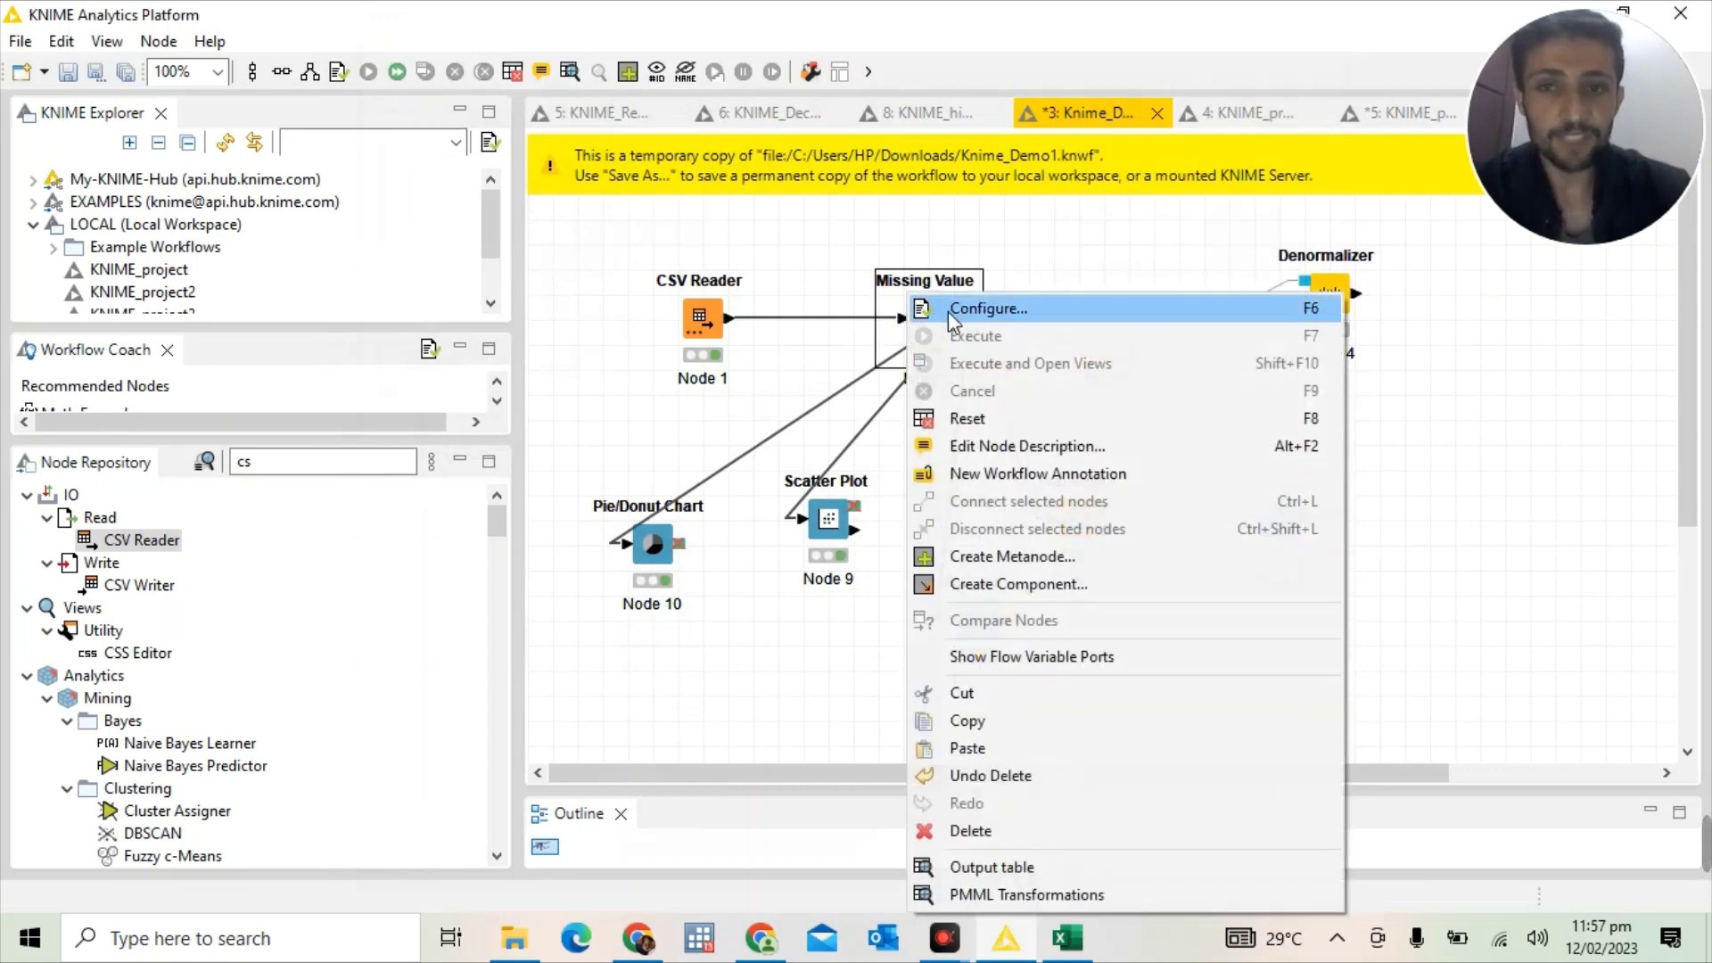
{"action": "left_click", "coordinate": [1017, 317]}
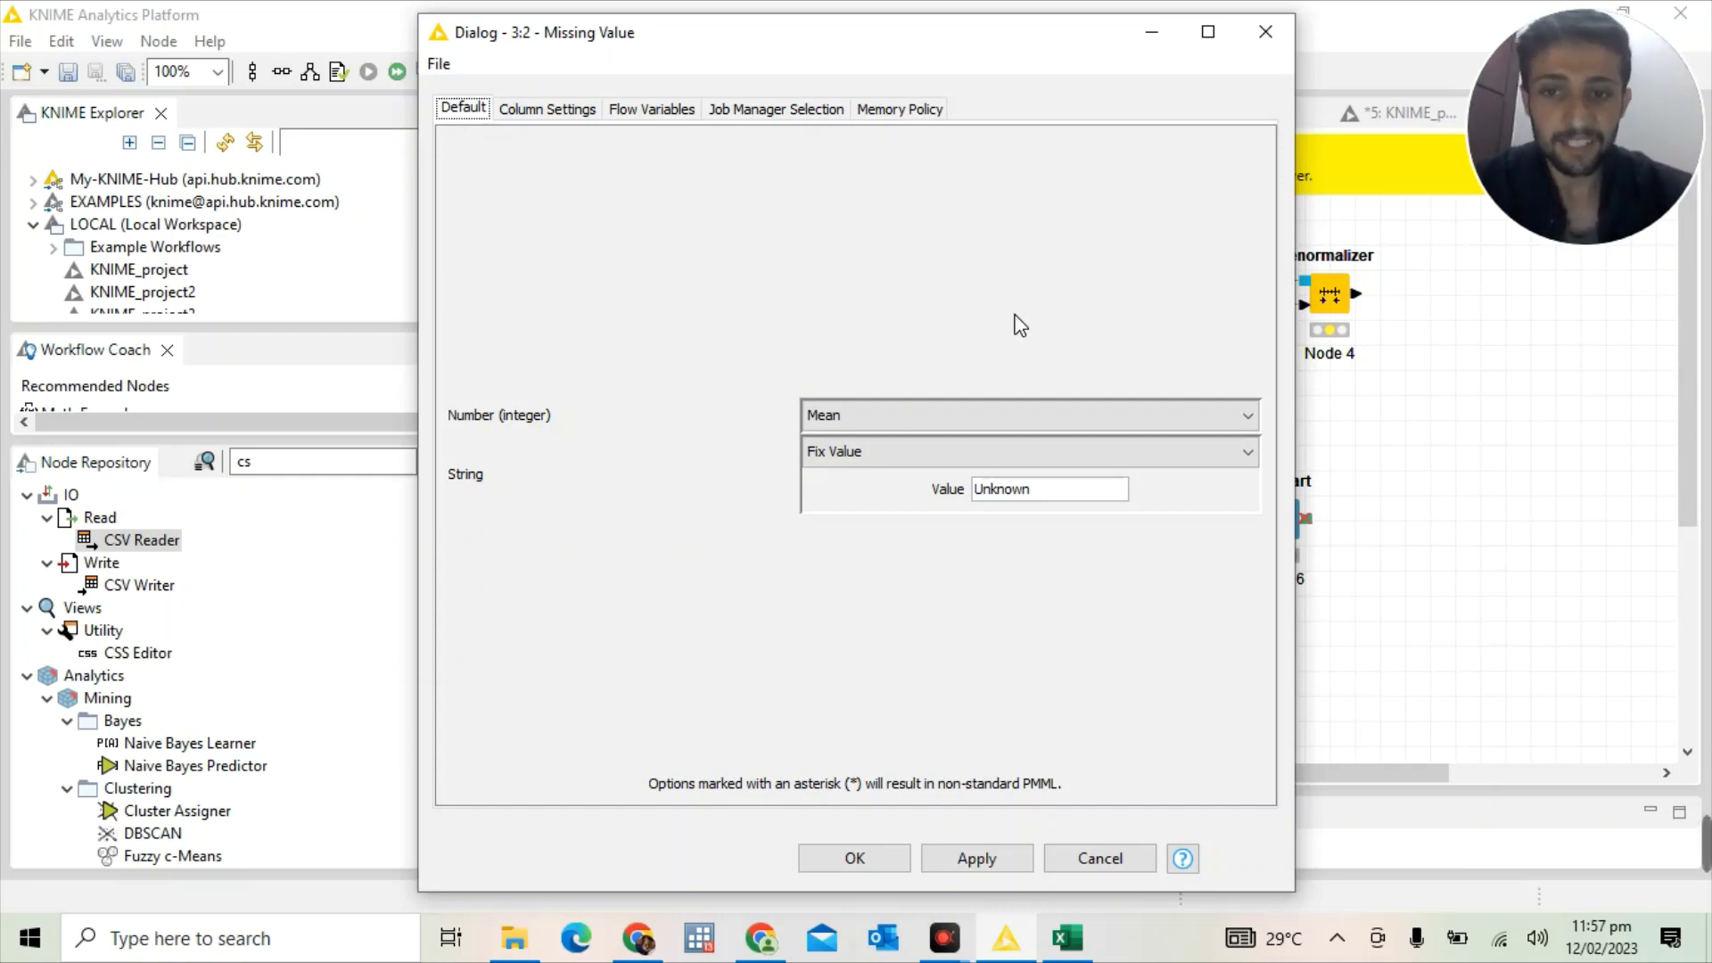
{"action": "left_click", "coordinate": [954, 426]}
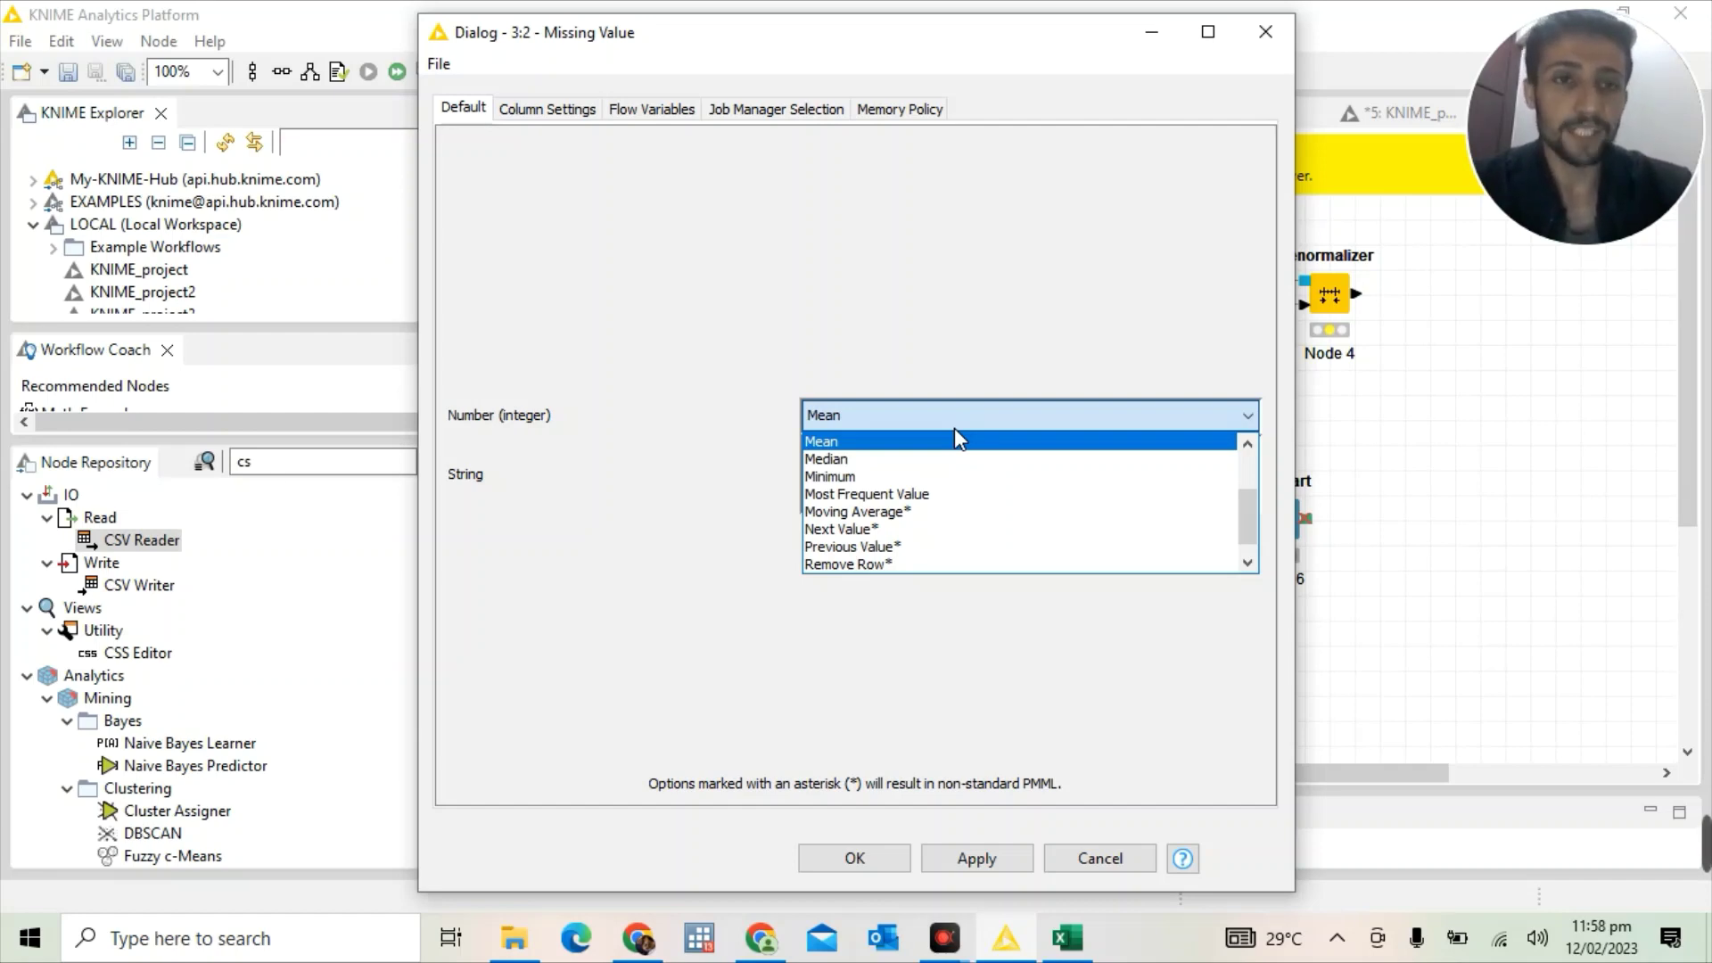
{"action": "left_click", "coordinate": [704, 475]}
{"action": "left_click", "coordinate": [870, 453]}
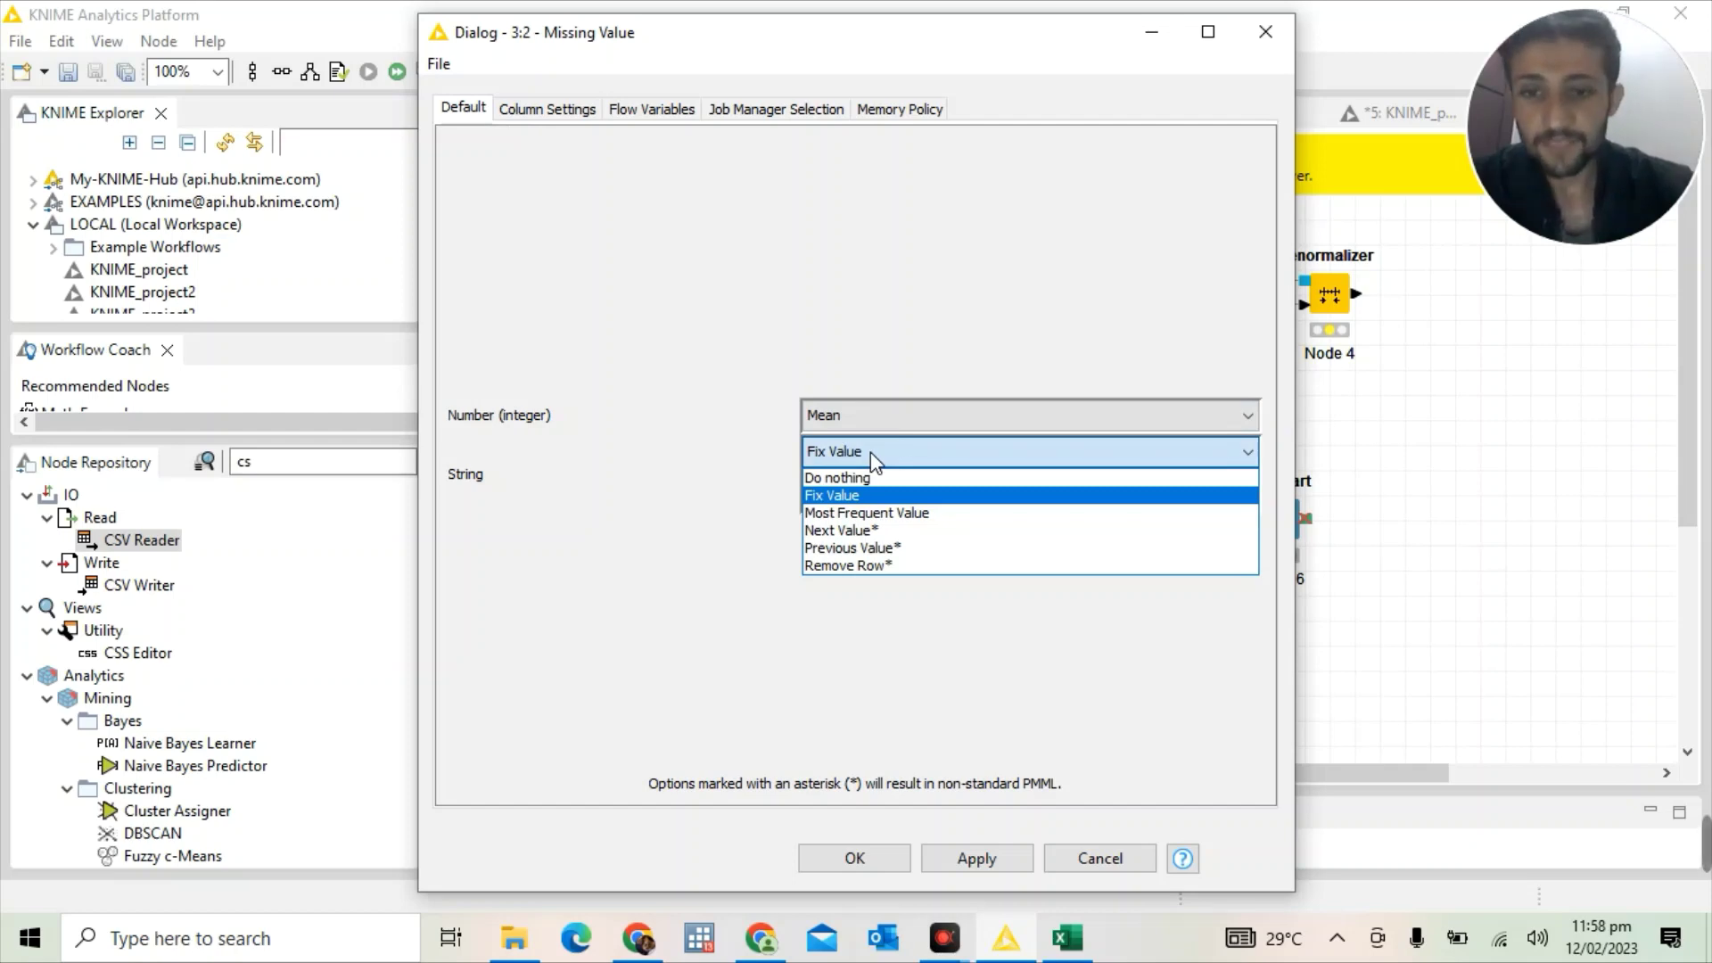
{"action": "left_click", "coordinate": [711, 450]}
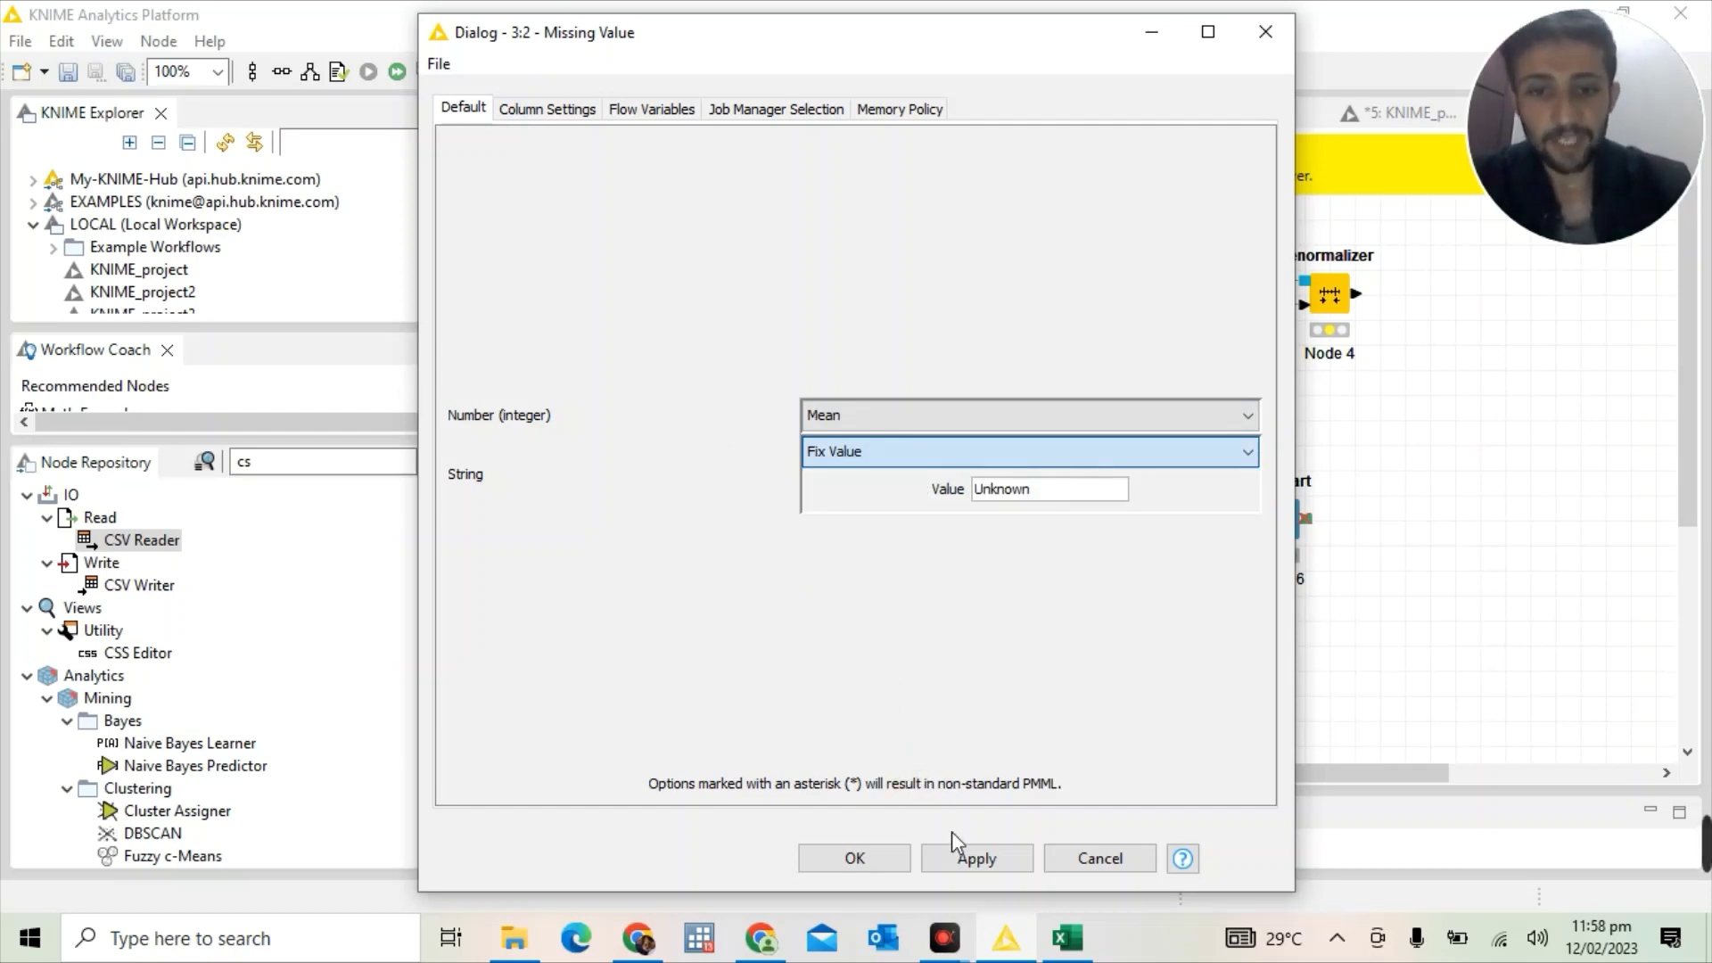
Apply and confirm the Missing Value settings, keeping Mean for integers and the fixed value Unknown for strings
{"action": "left_click", "coordinate": [968, 858]}
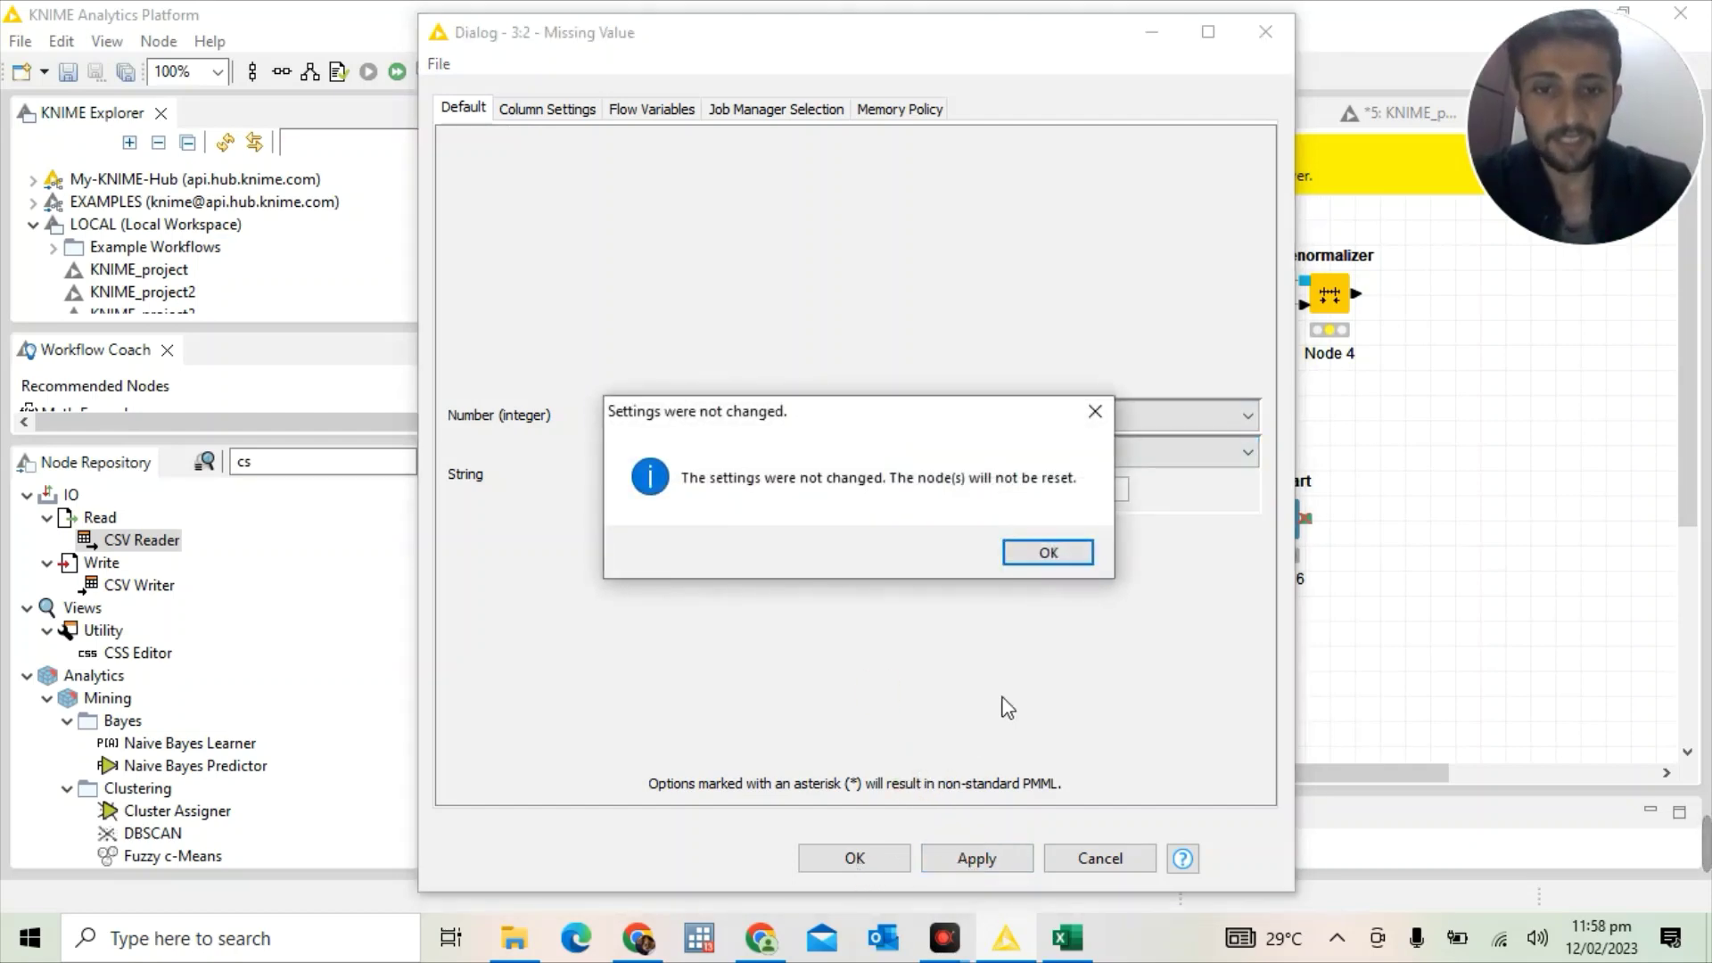
{"action": "left_click", "coordinate": [1049, 554]}
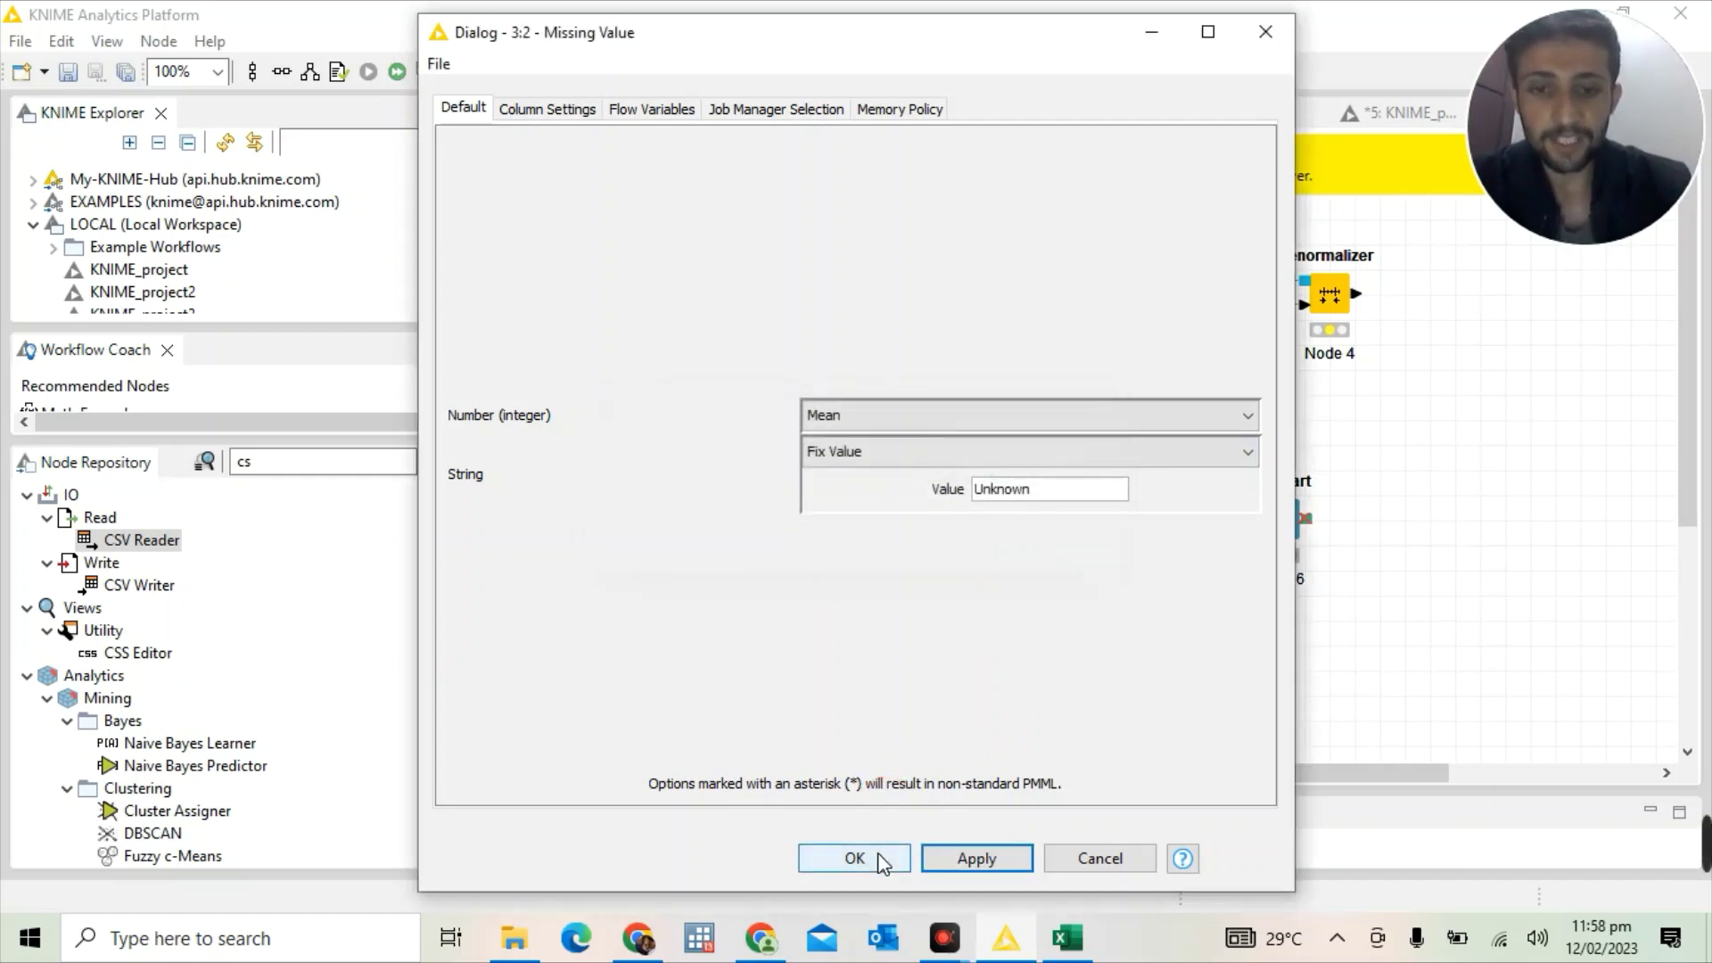
{"action": "left_click", "coordinate": [879, 857]}
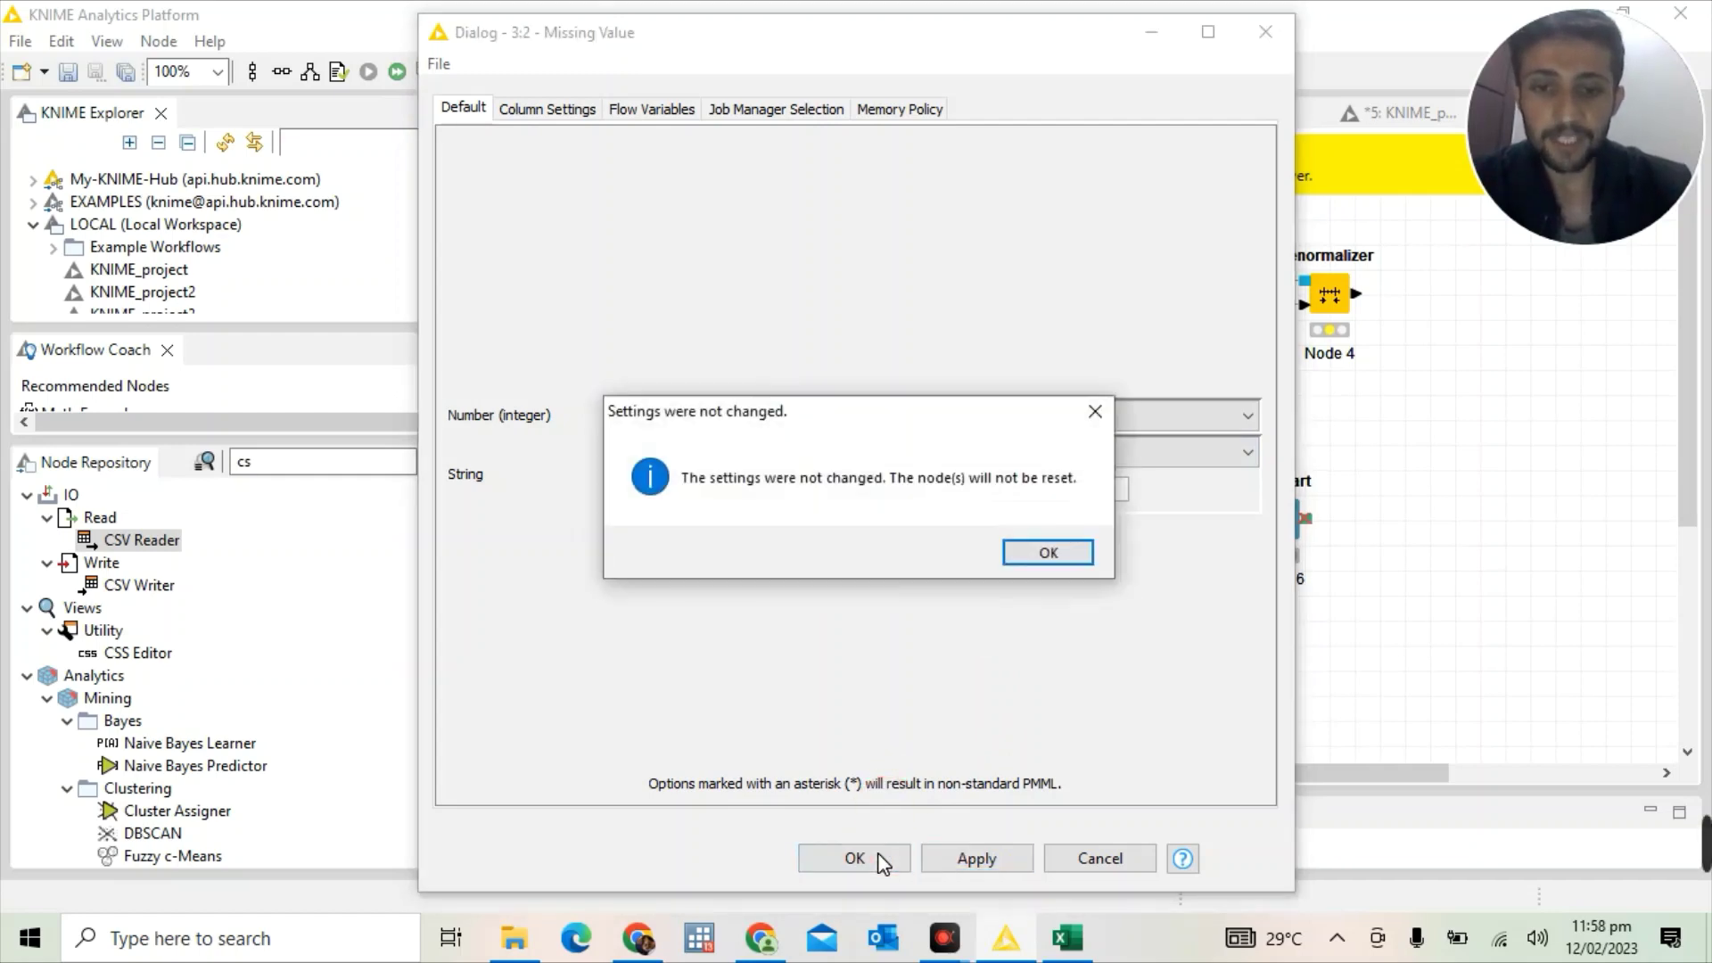
{"action": "left_click", "coordinate": [1030, 556]}
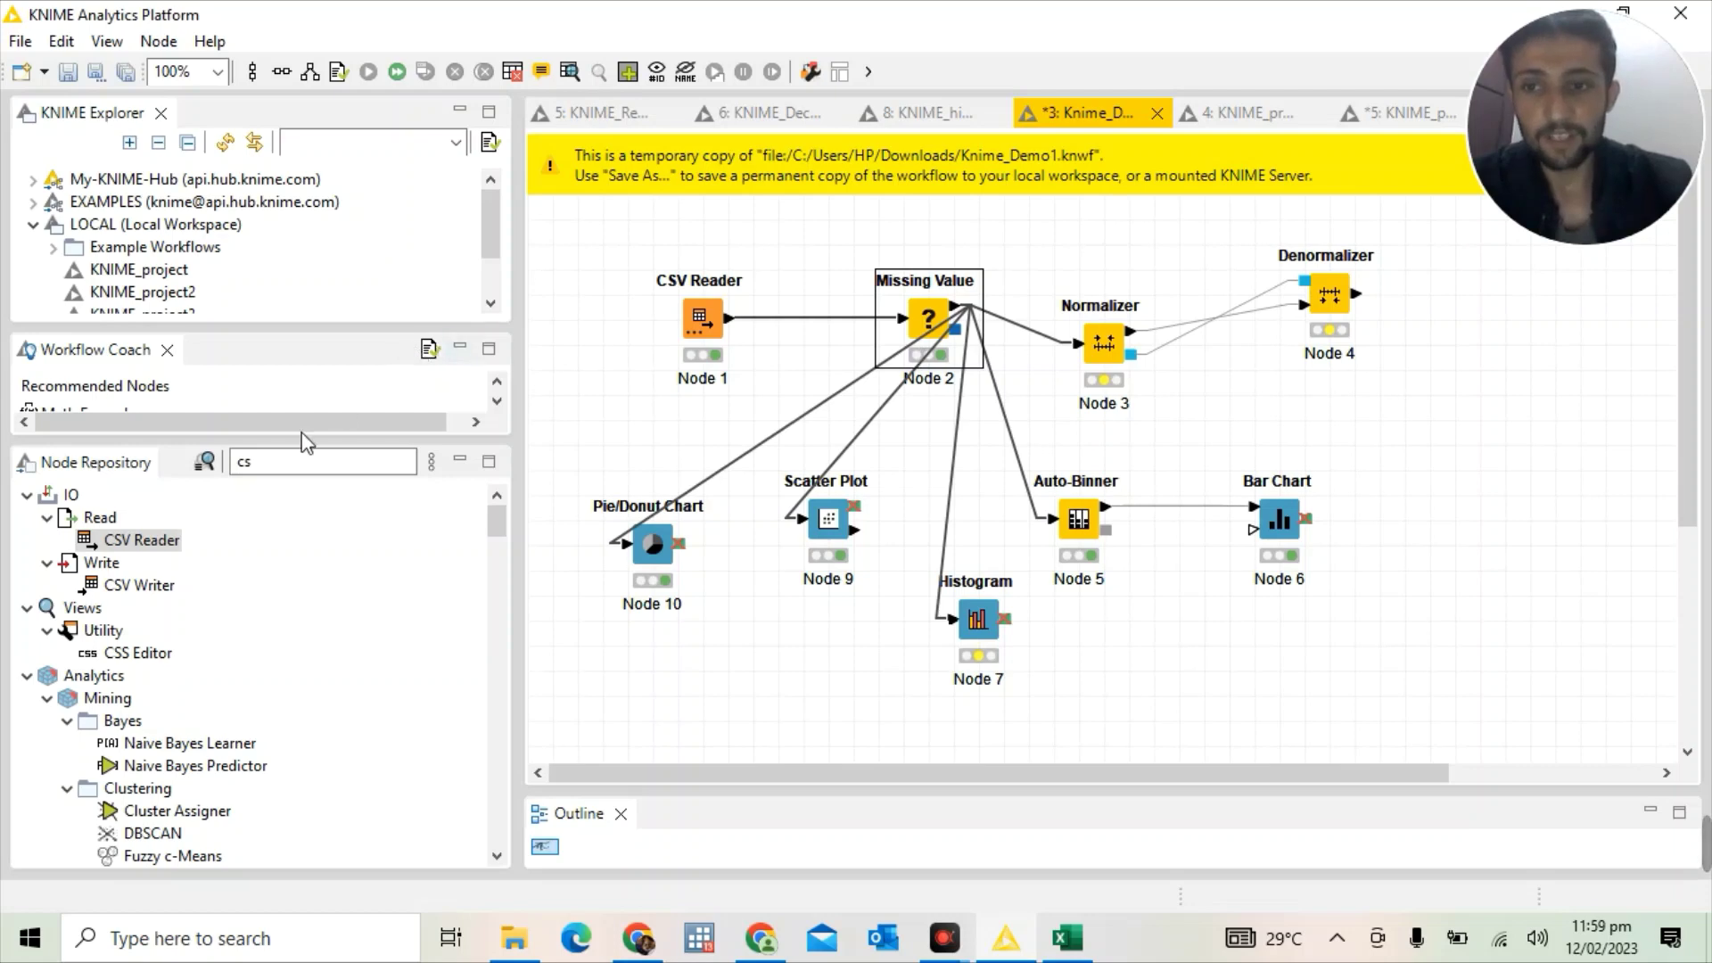
Find the Column Filter node by searching the node repository for "column fi" and add it to the workflow below the CSV Reader
{"action": "left_click", "coordinate": [272, 470]}
{"action": "key", "text": "BackSpace"}
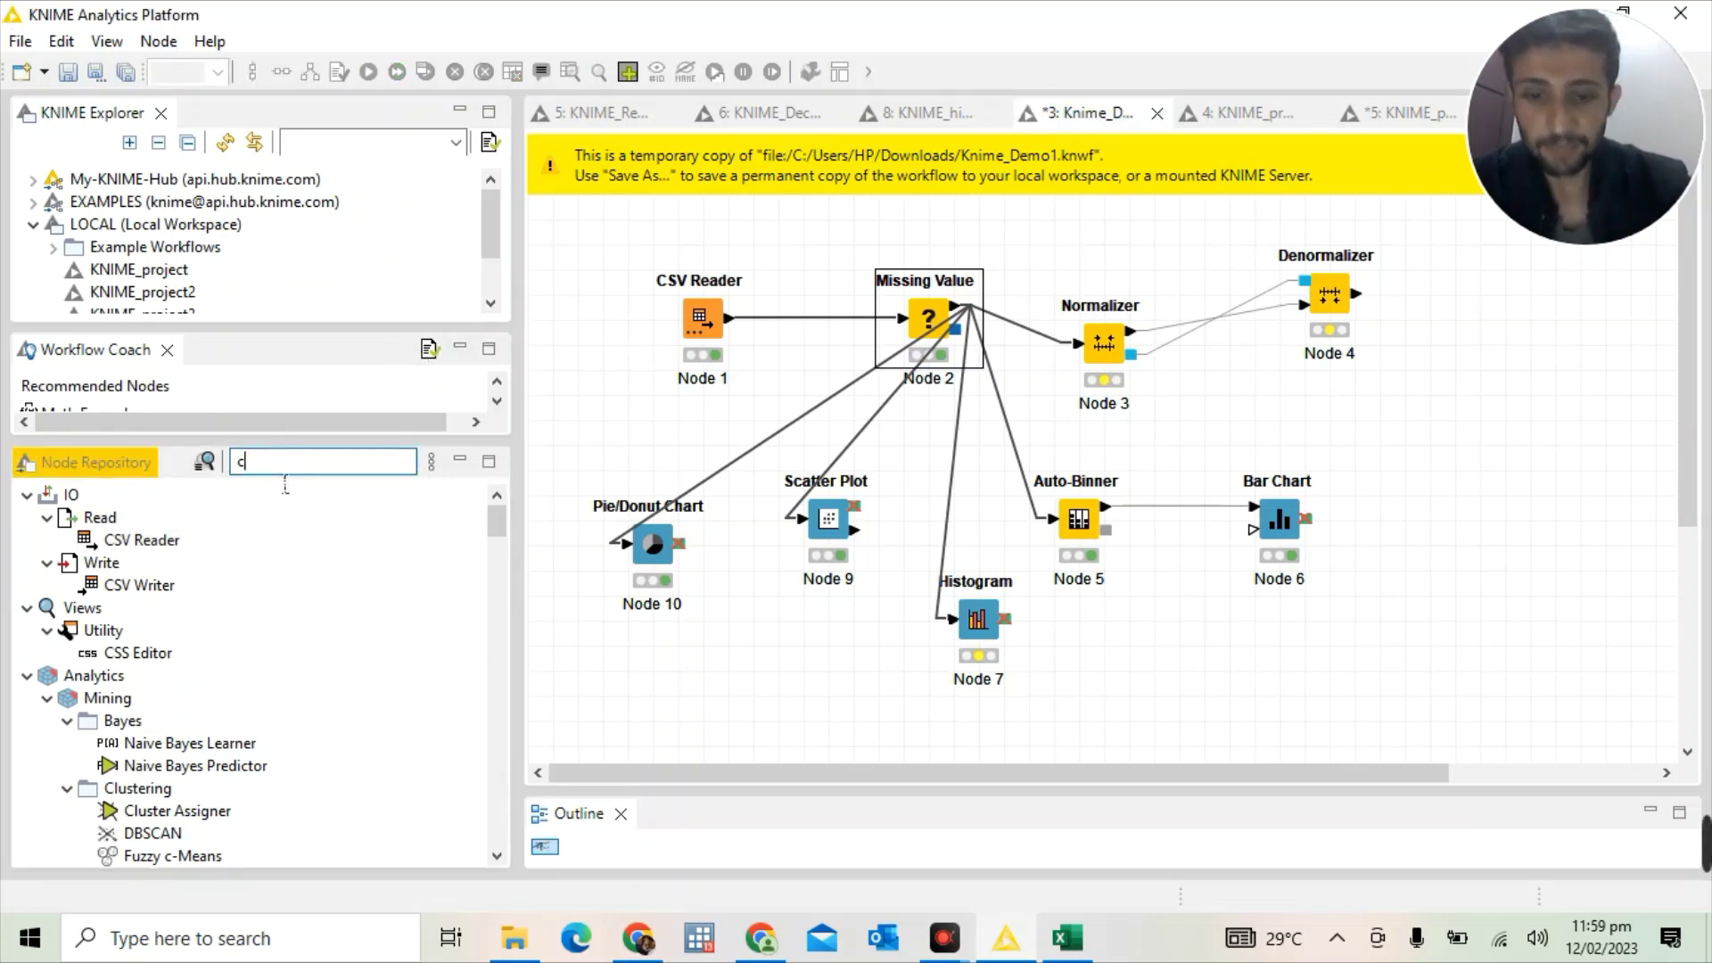
{"action": "type", "text": "ol"}
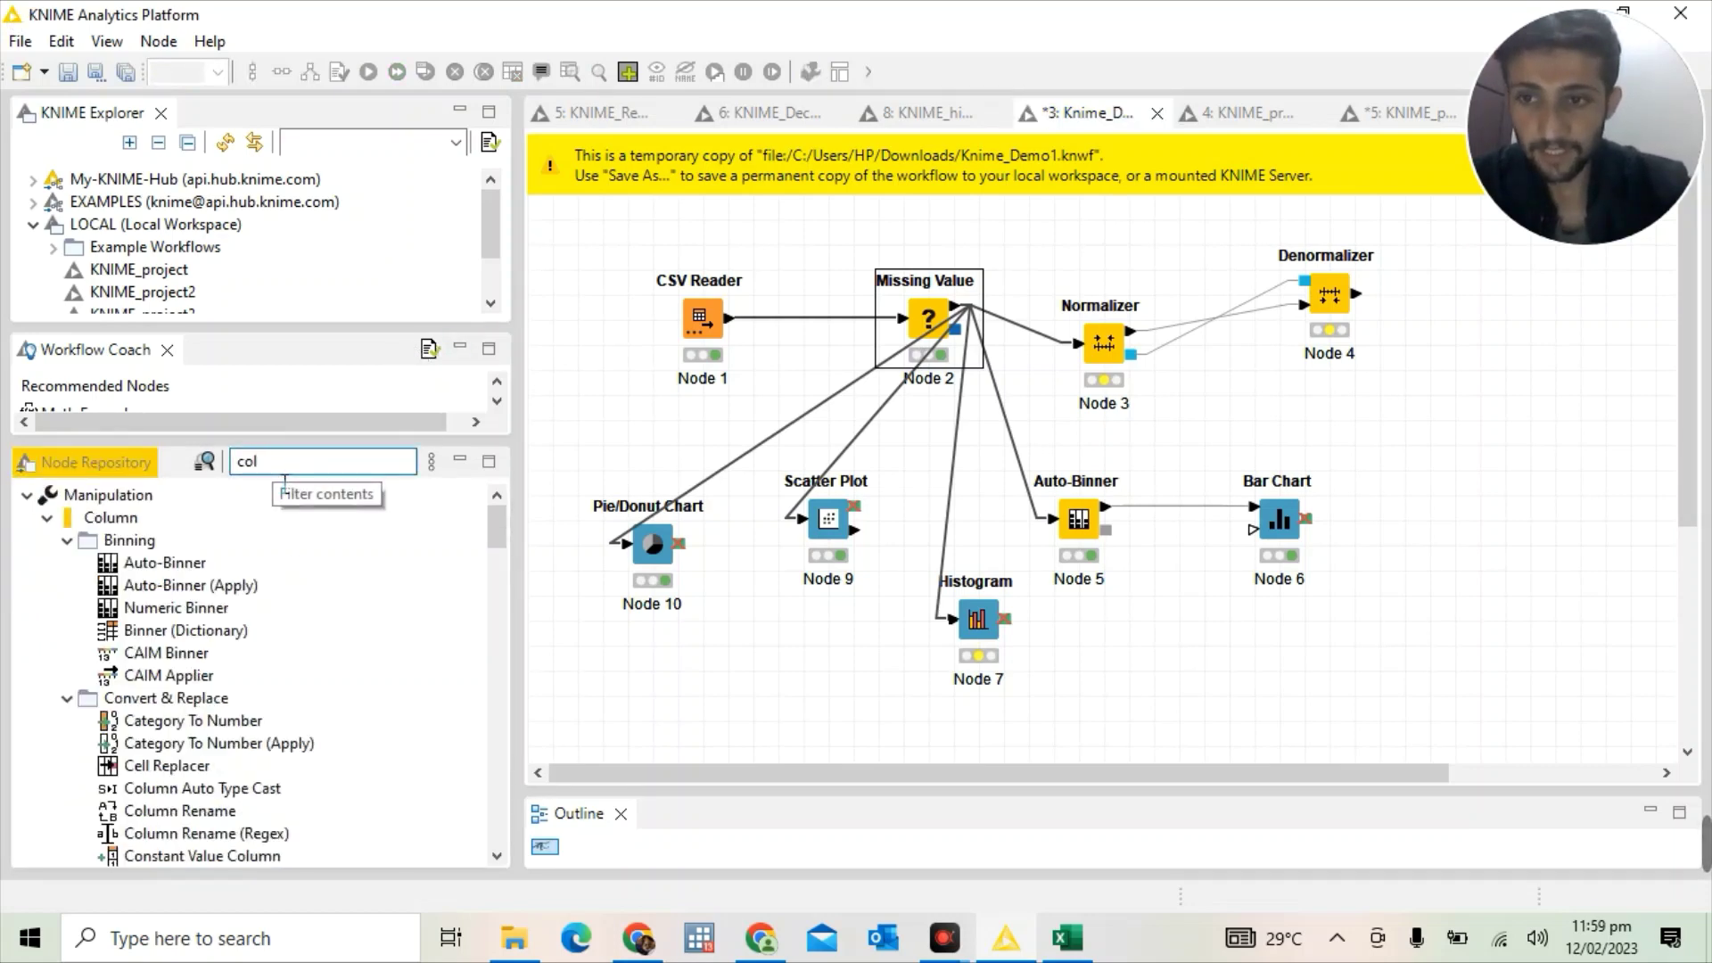
{"action": "type", "text": "u"}
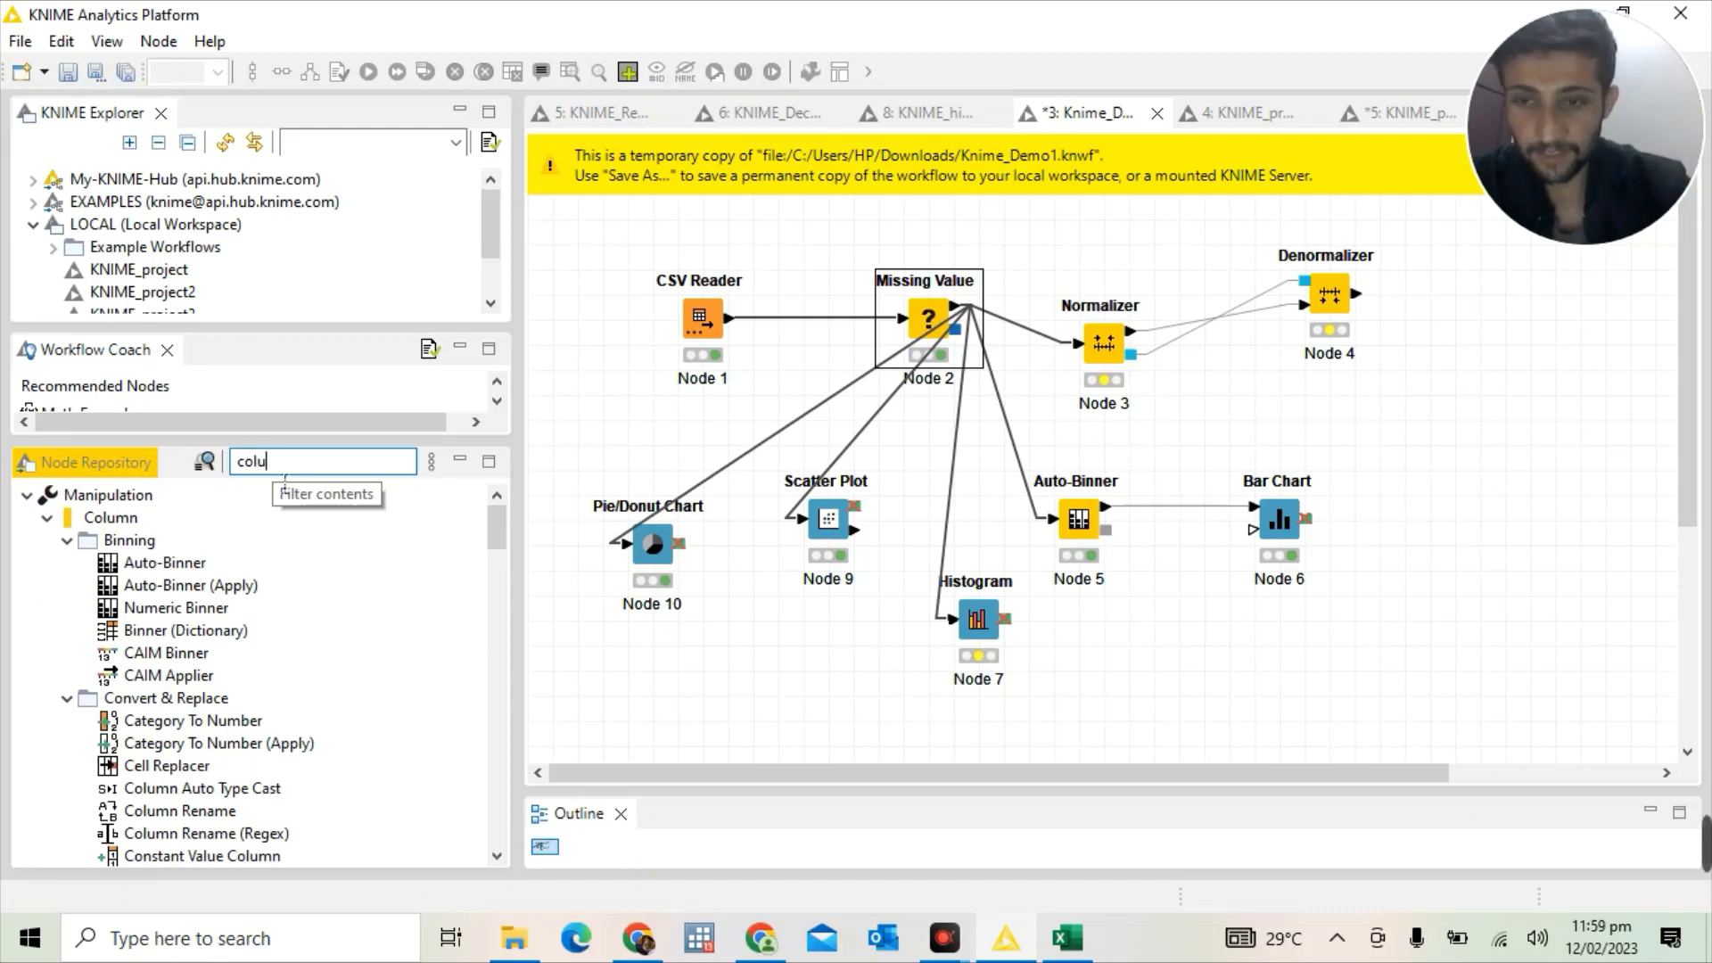
{"action": "type", "text": "mn"}
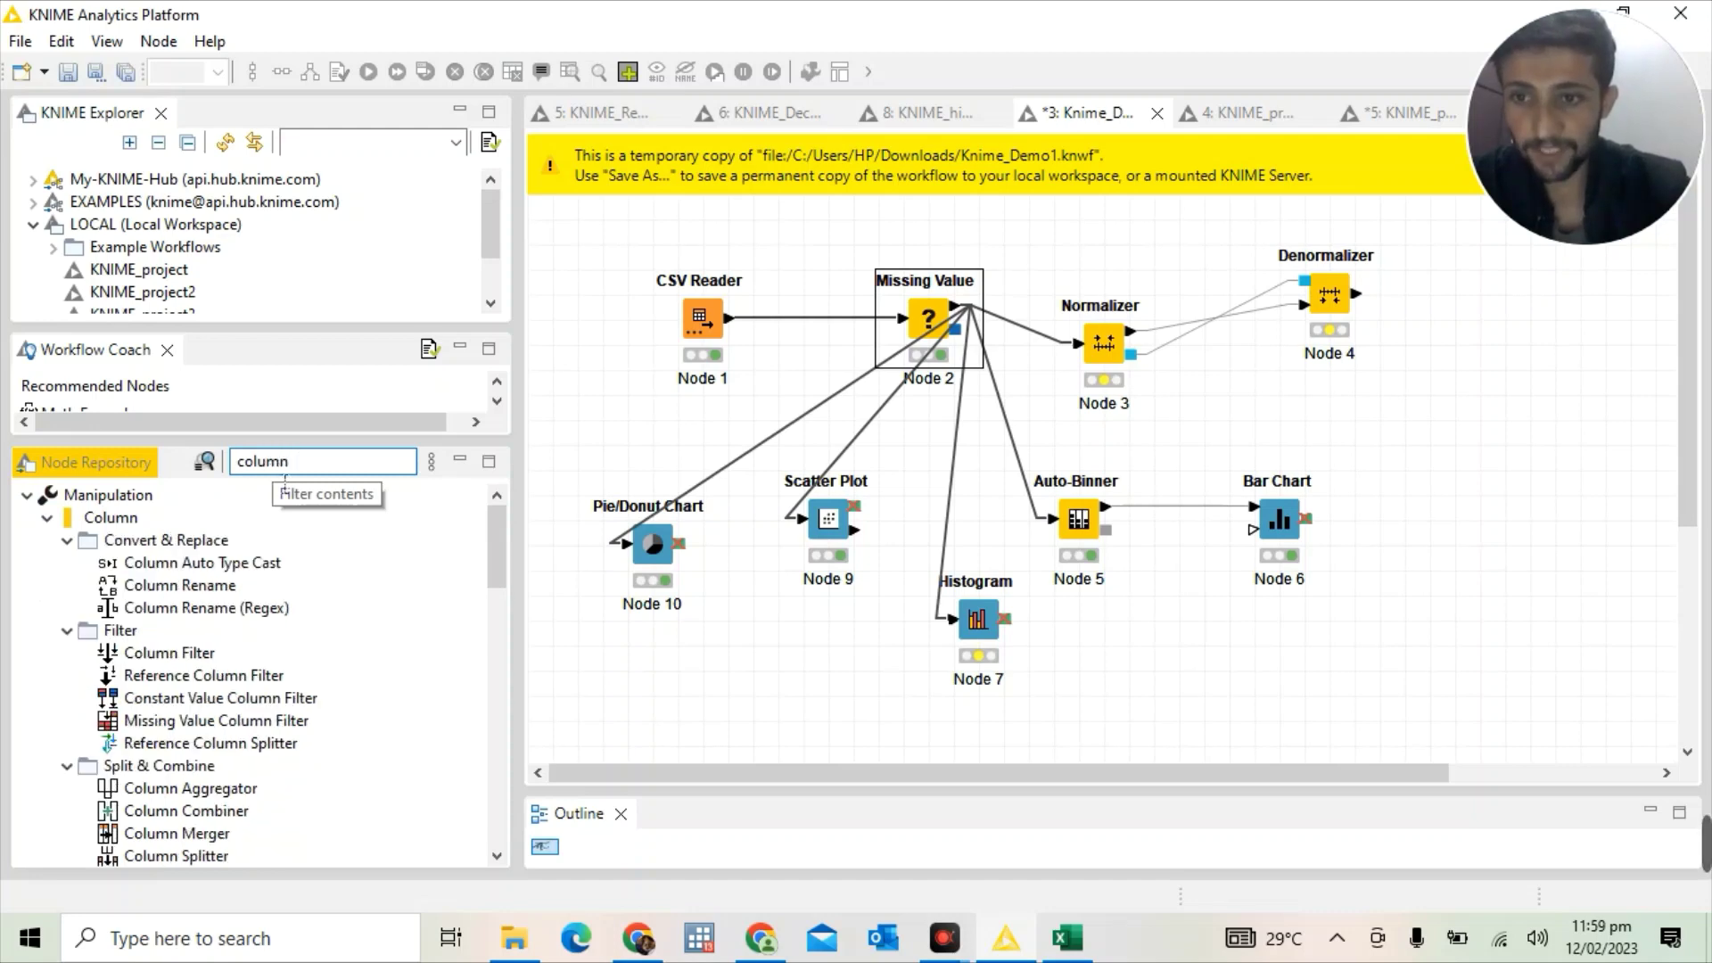
{"action": "type", "text": " fi"}
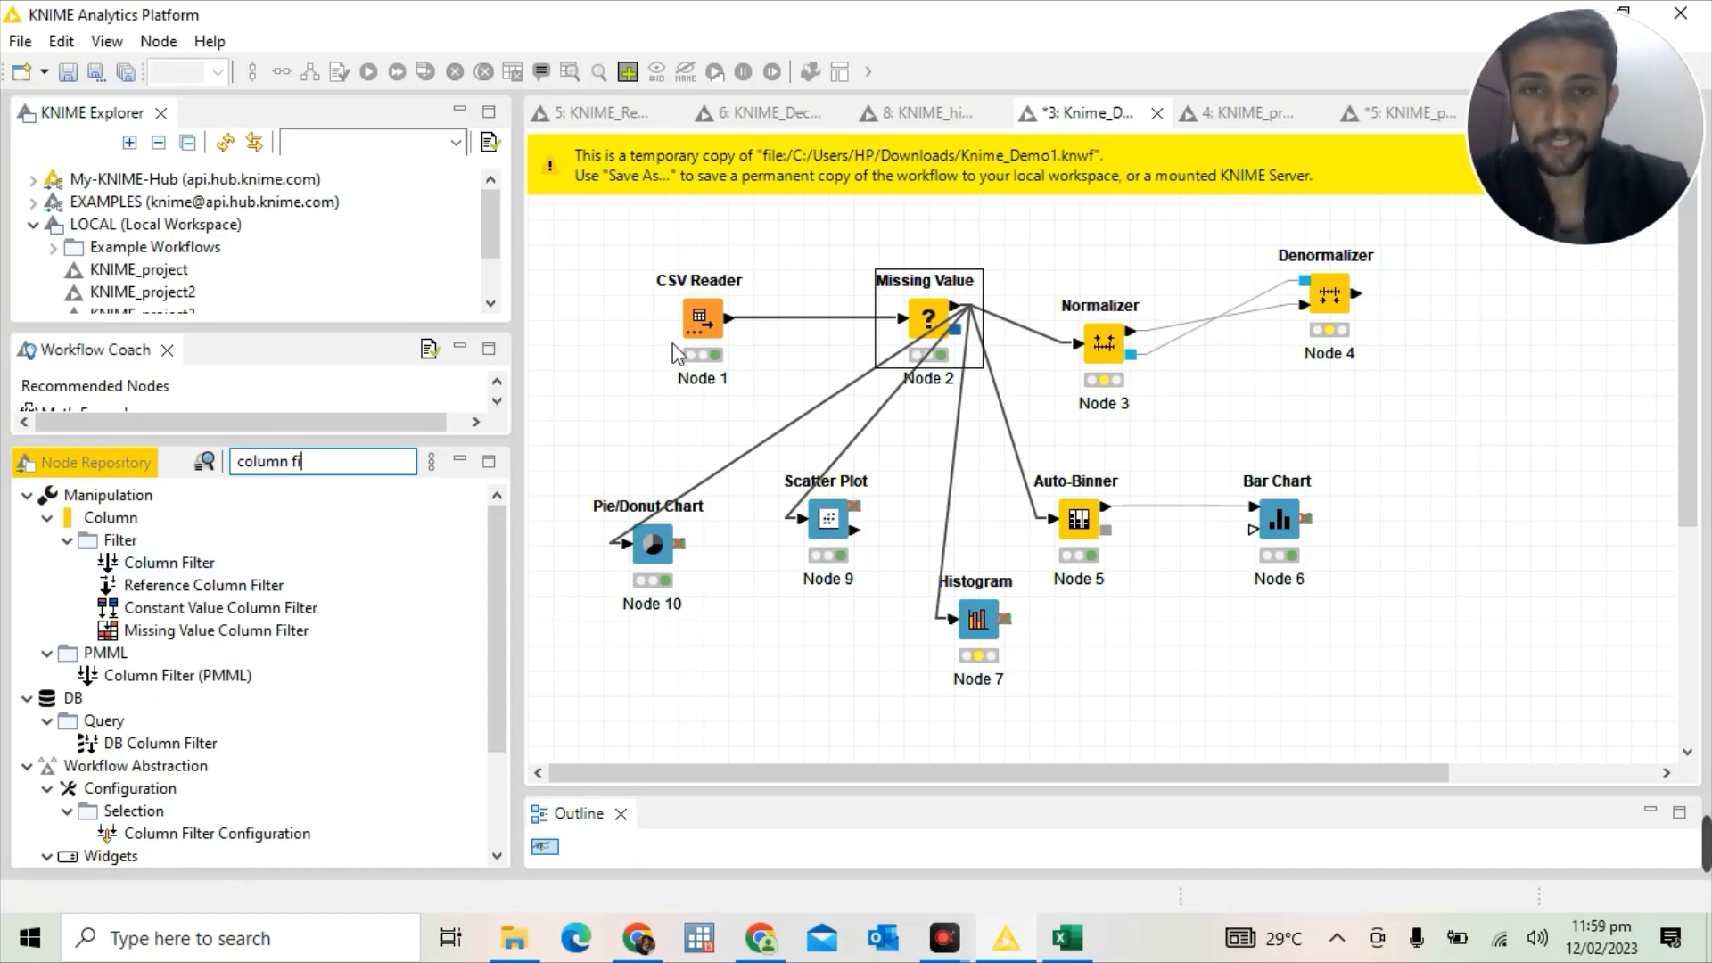
{"action": "left_click_drag", "start_coordinate": [189, 562], "coordinate": [628, 421]}
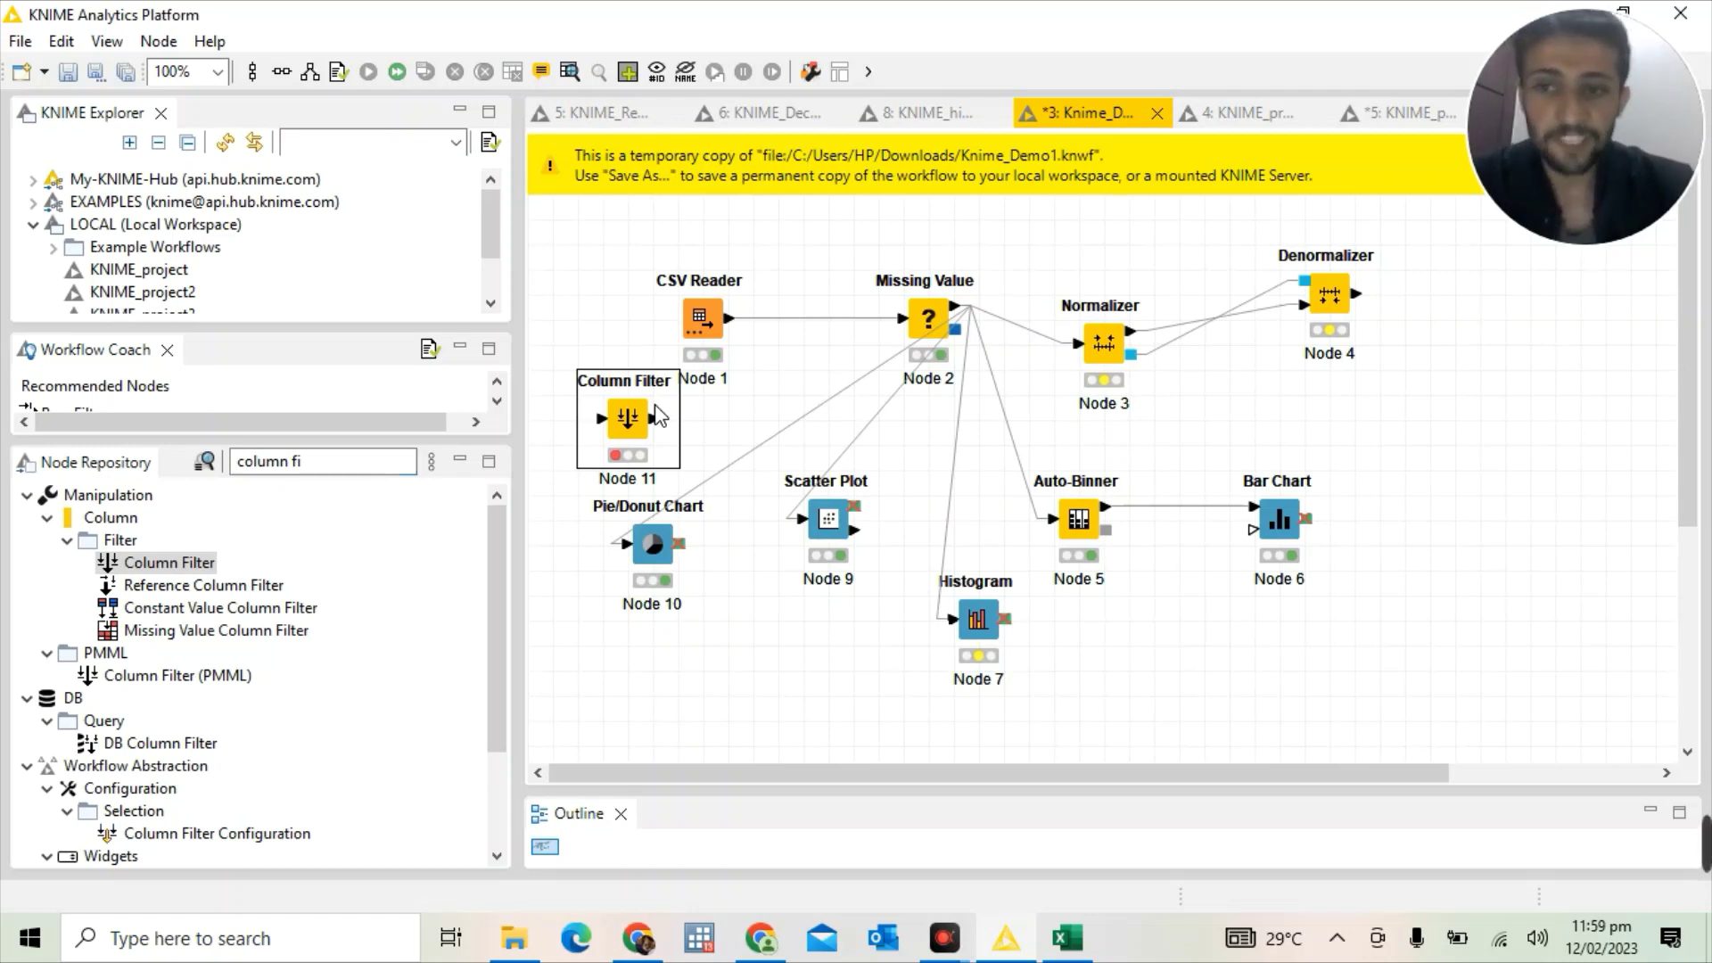
Search the node repository for "Row filt" to show the available row filter nodes
{"action": "left_click", "coordinate": [357, 463]}
{"action": "key", "text": "BackSpace"}
{"action": "key", "text": "BackSpace"}
{"action": "key", "text": "BackSpace"}
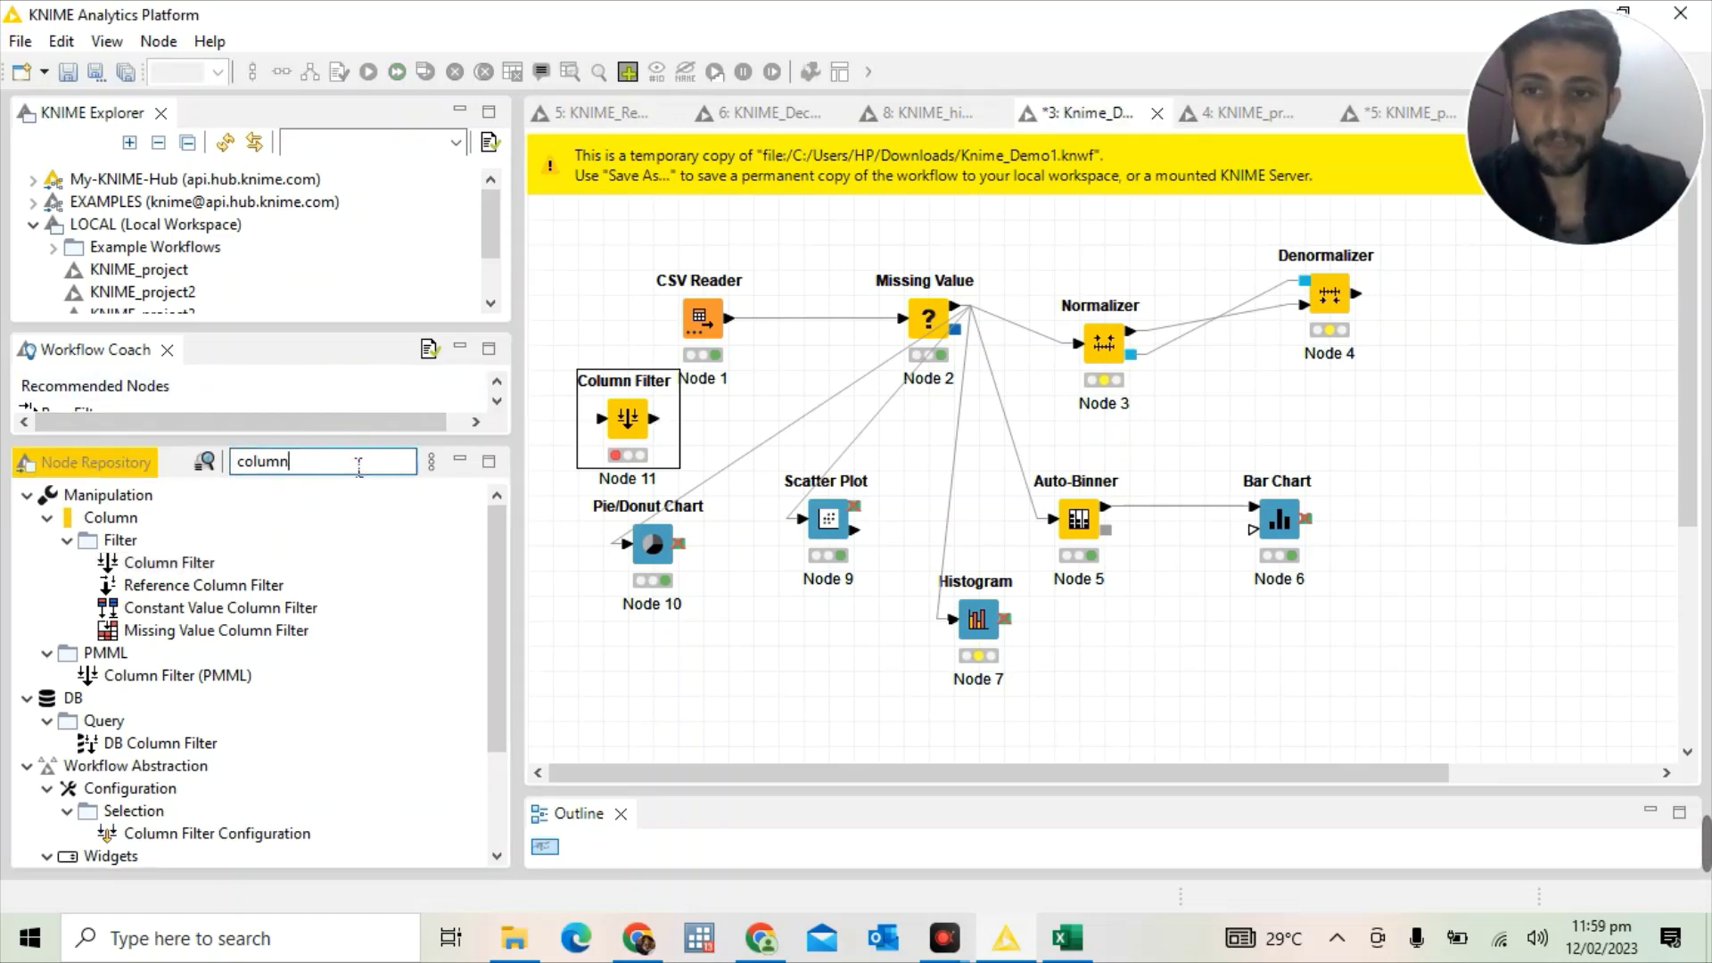
{"action": "key", "text": "BackSpace"}
{"action": "key", "text": "BackSpace"}
{"action": "key", "text": "BackSpace"}
{"action": "key", "text": "BackSpace"}
{"action": "key", "text": "BackSpace"}
{"action": "key", "text": "BackSpace"}
{"action": "type", "text": "Row"}
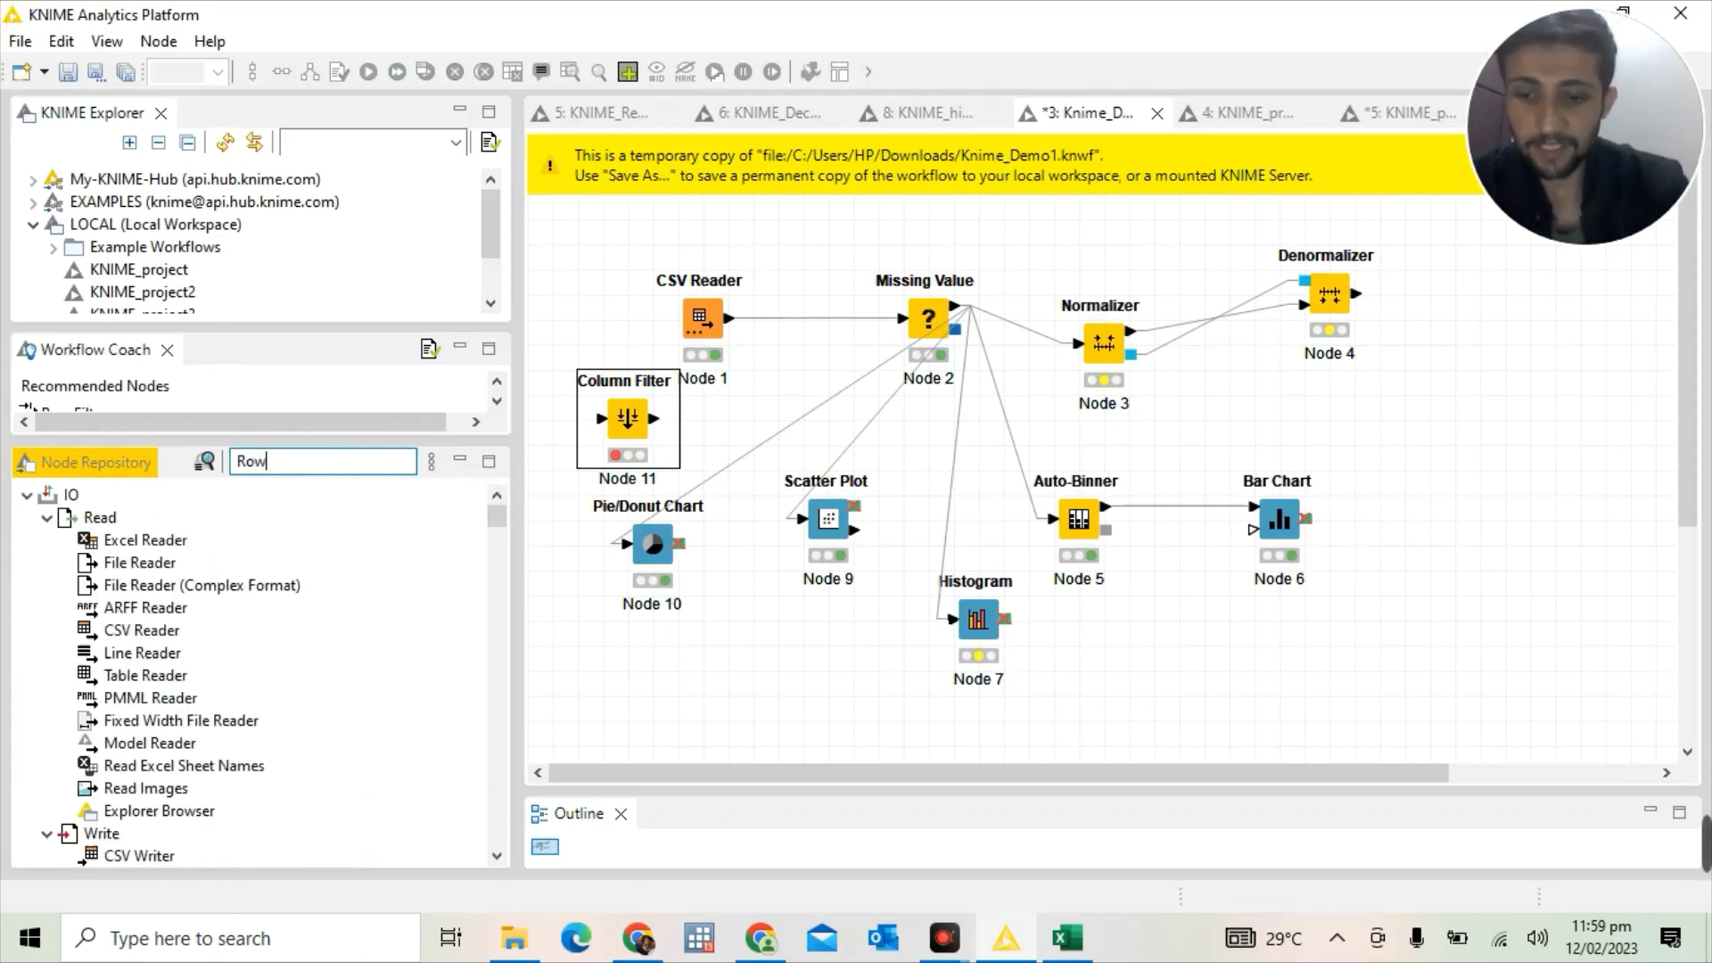
{"action": "type", "text": " fil"}
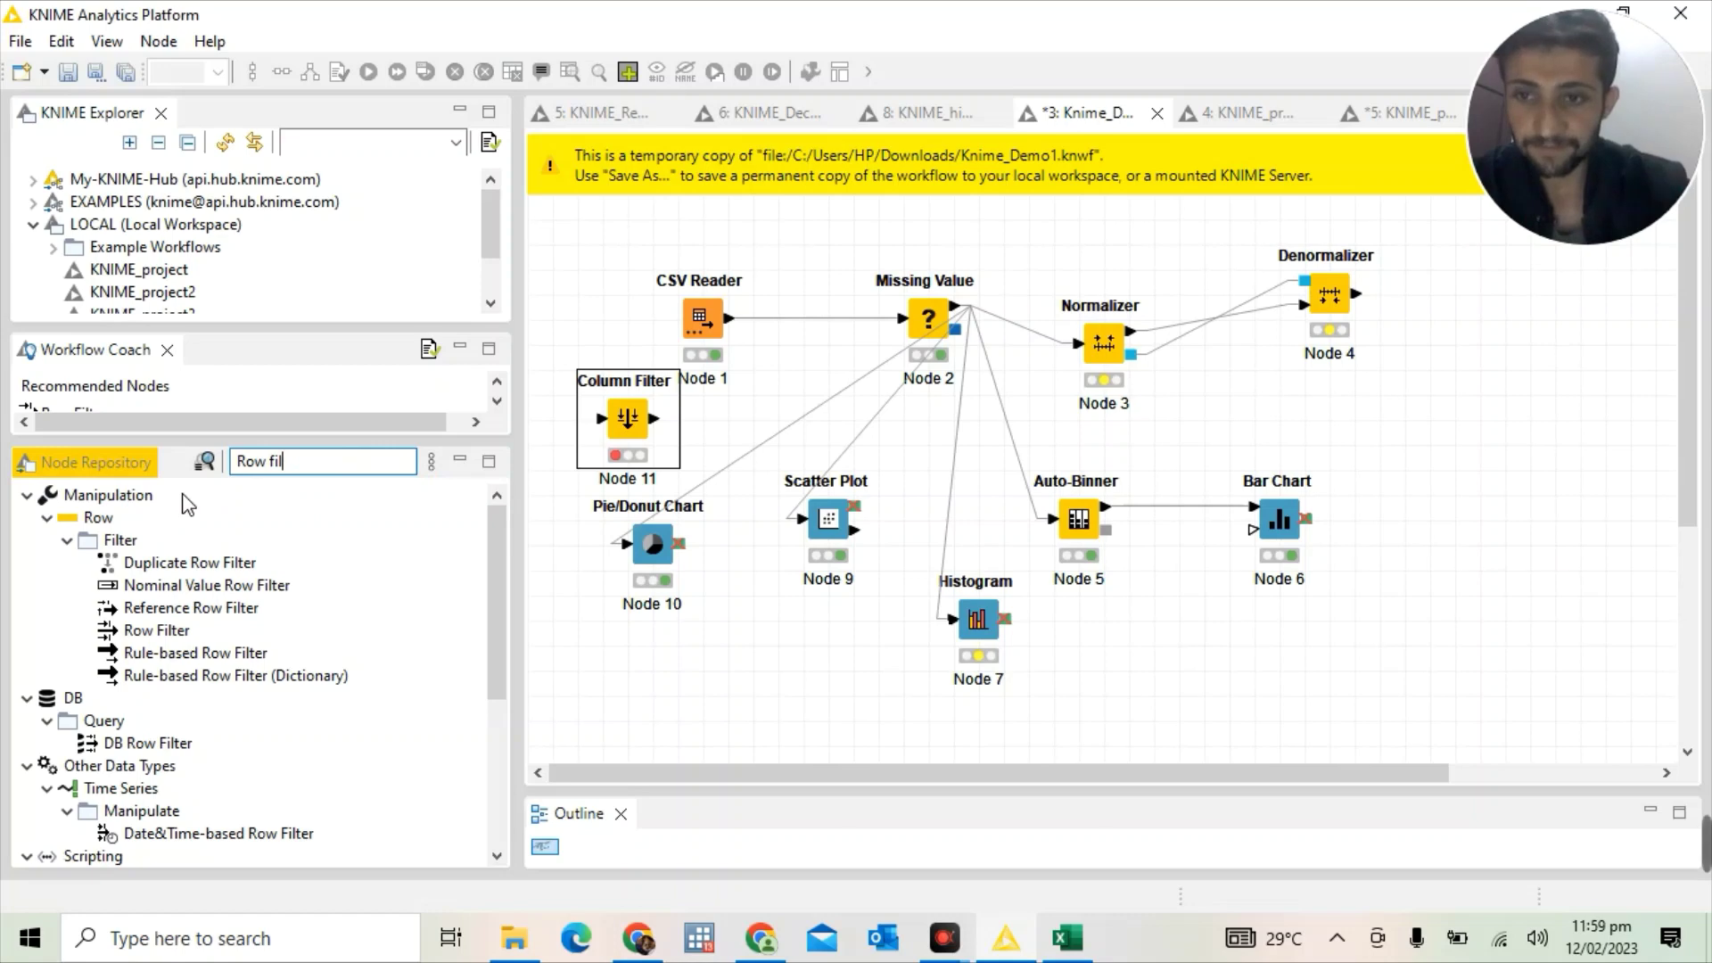
{"action": "type", "text": "twe"}
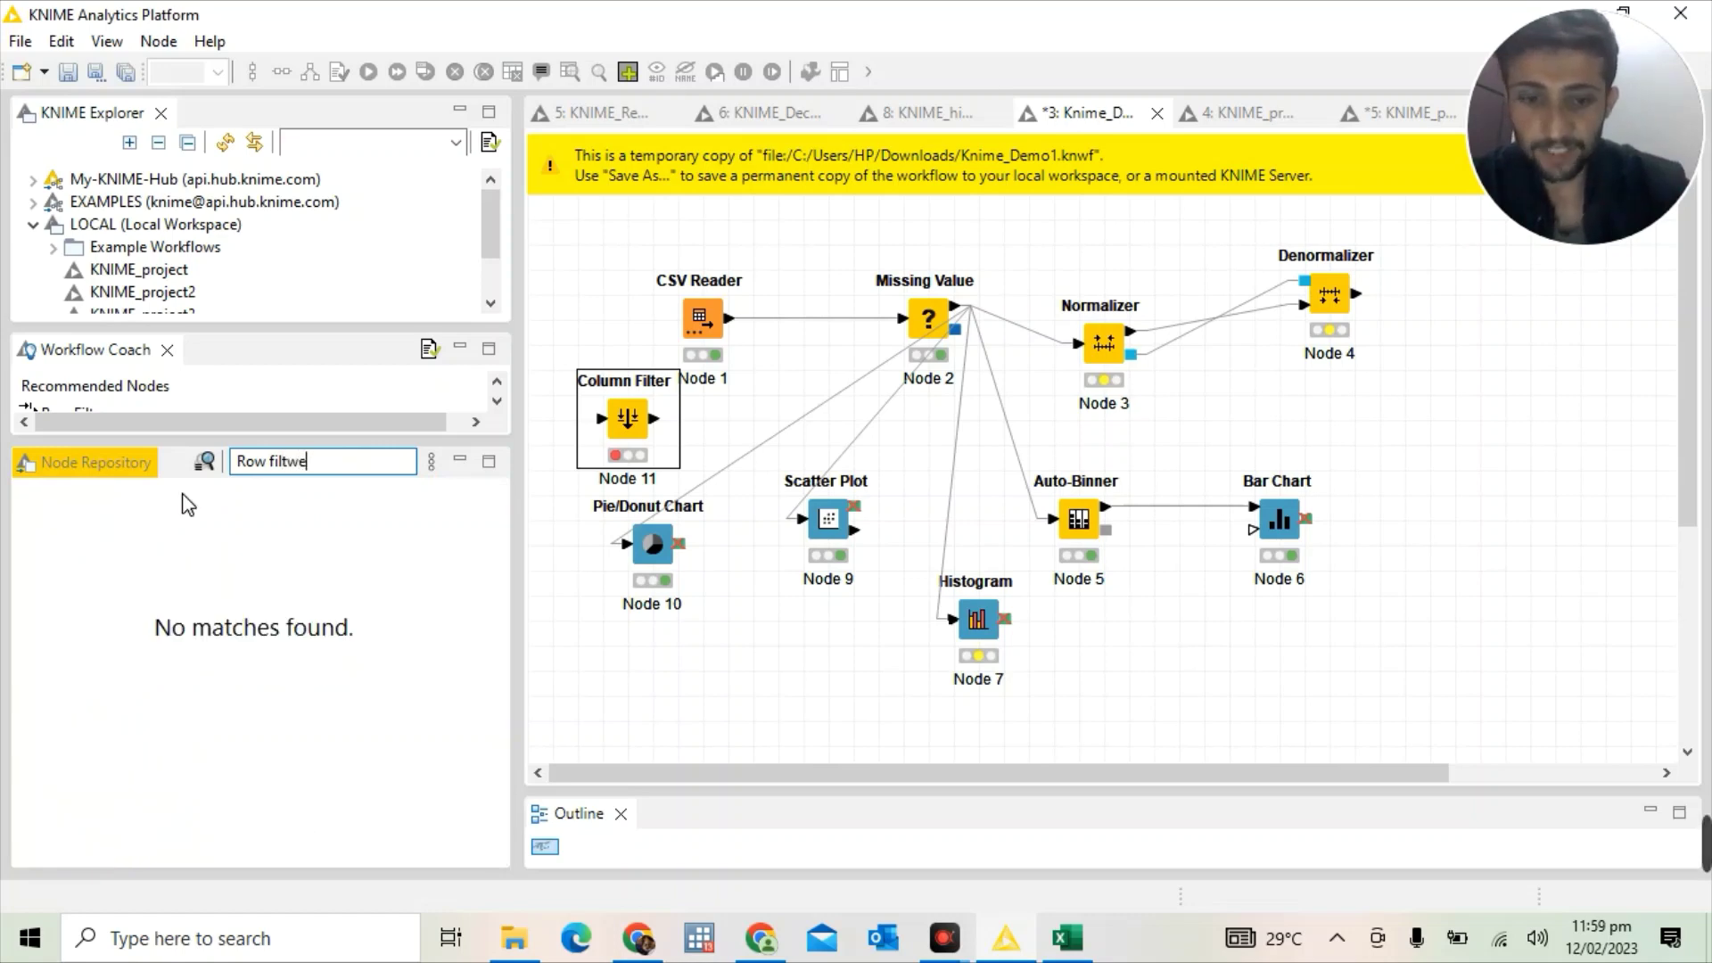
{"action": "key", "text": "BackSpace"}
{"action": "key", "text": "BackSpace"}
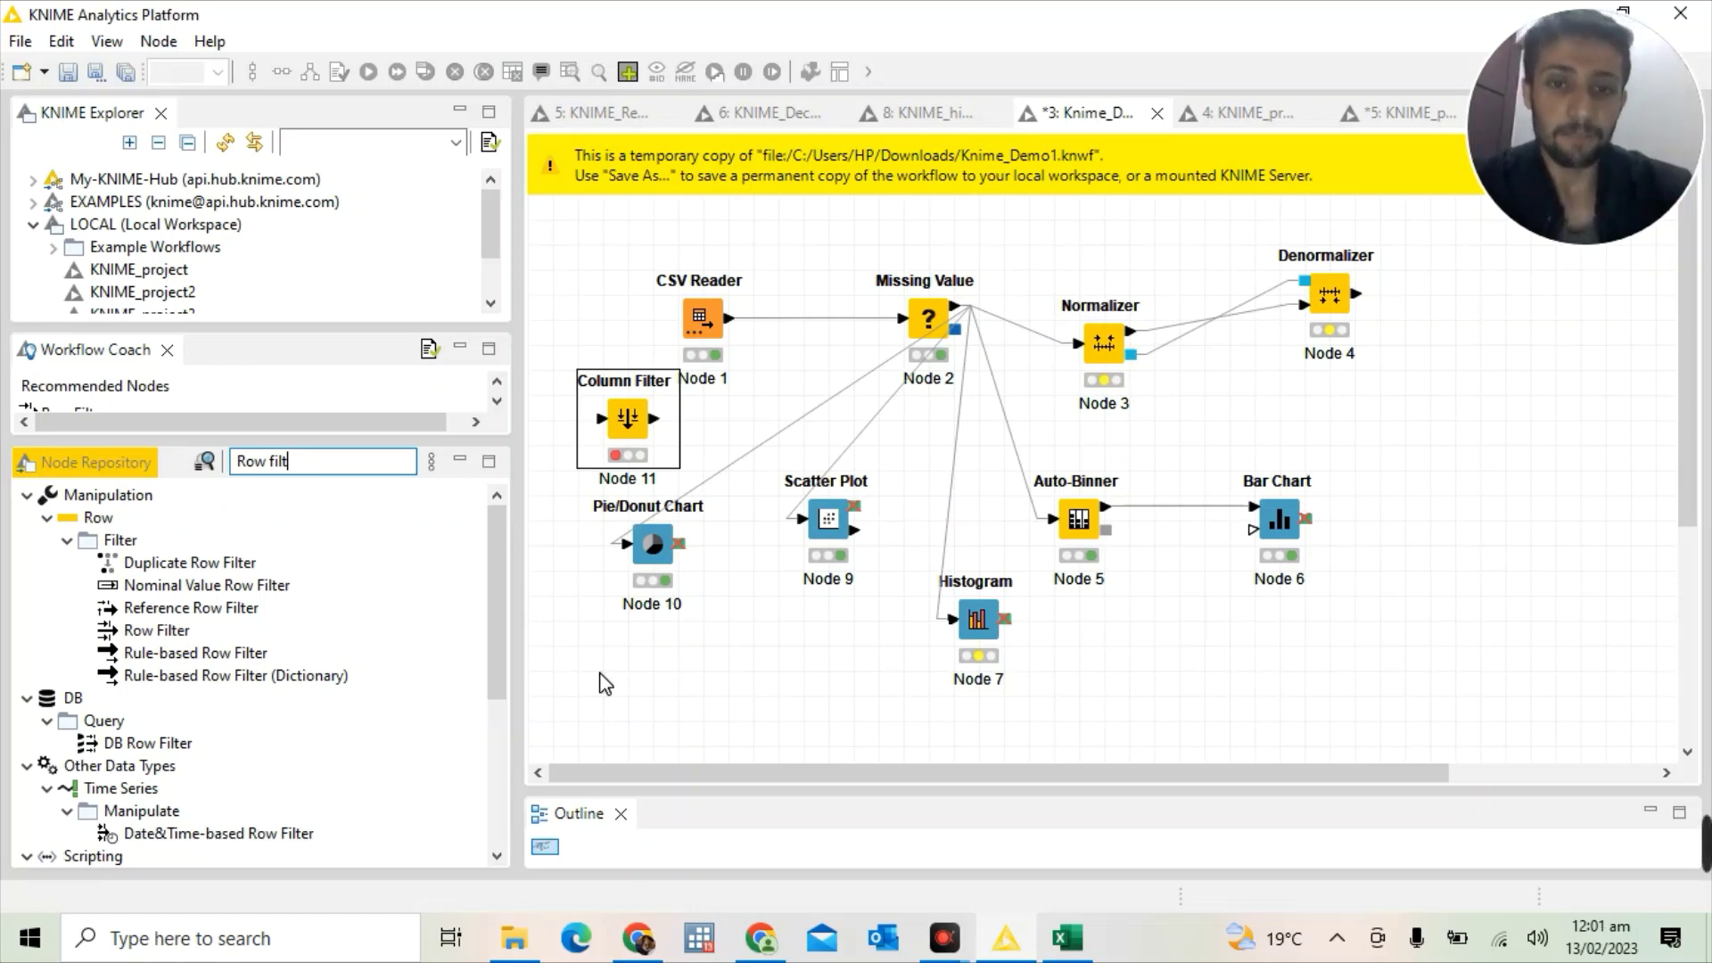
Configure the Histogram node to use Price as its histogram column, keeping Occurence Count as the aggregation method
{"action": "left_click", "coordinate": [956, 599]}
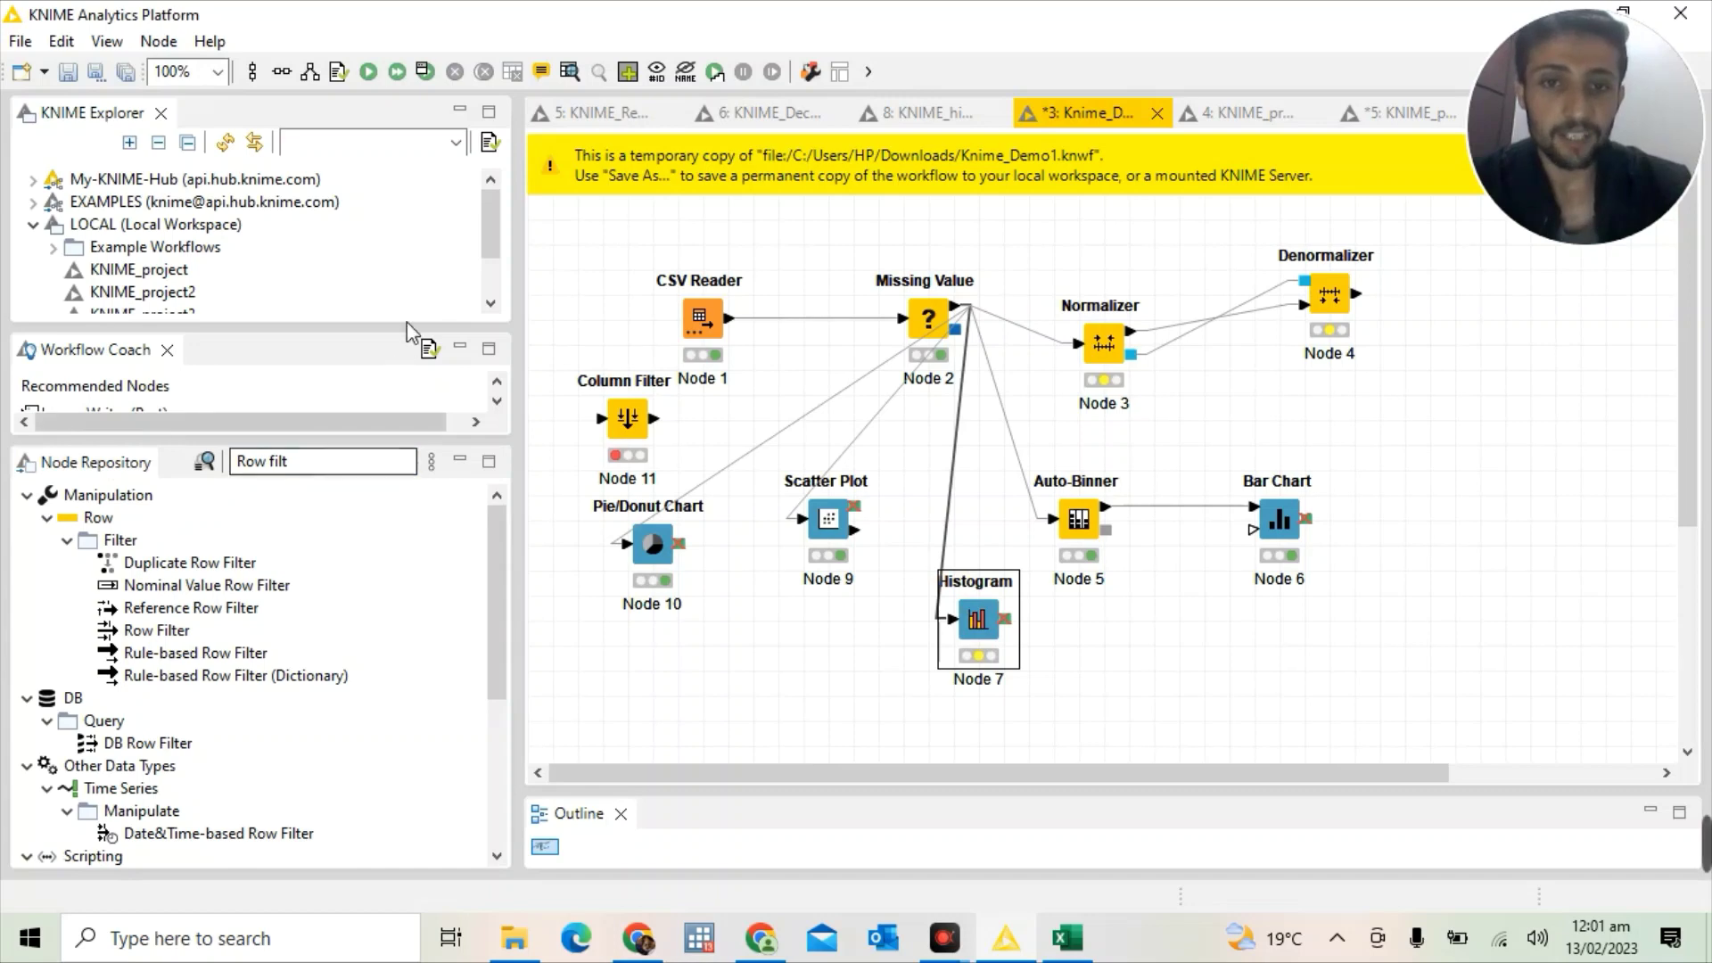
{"action": "right_click", "coordinate": [969, 582]}
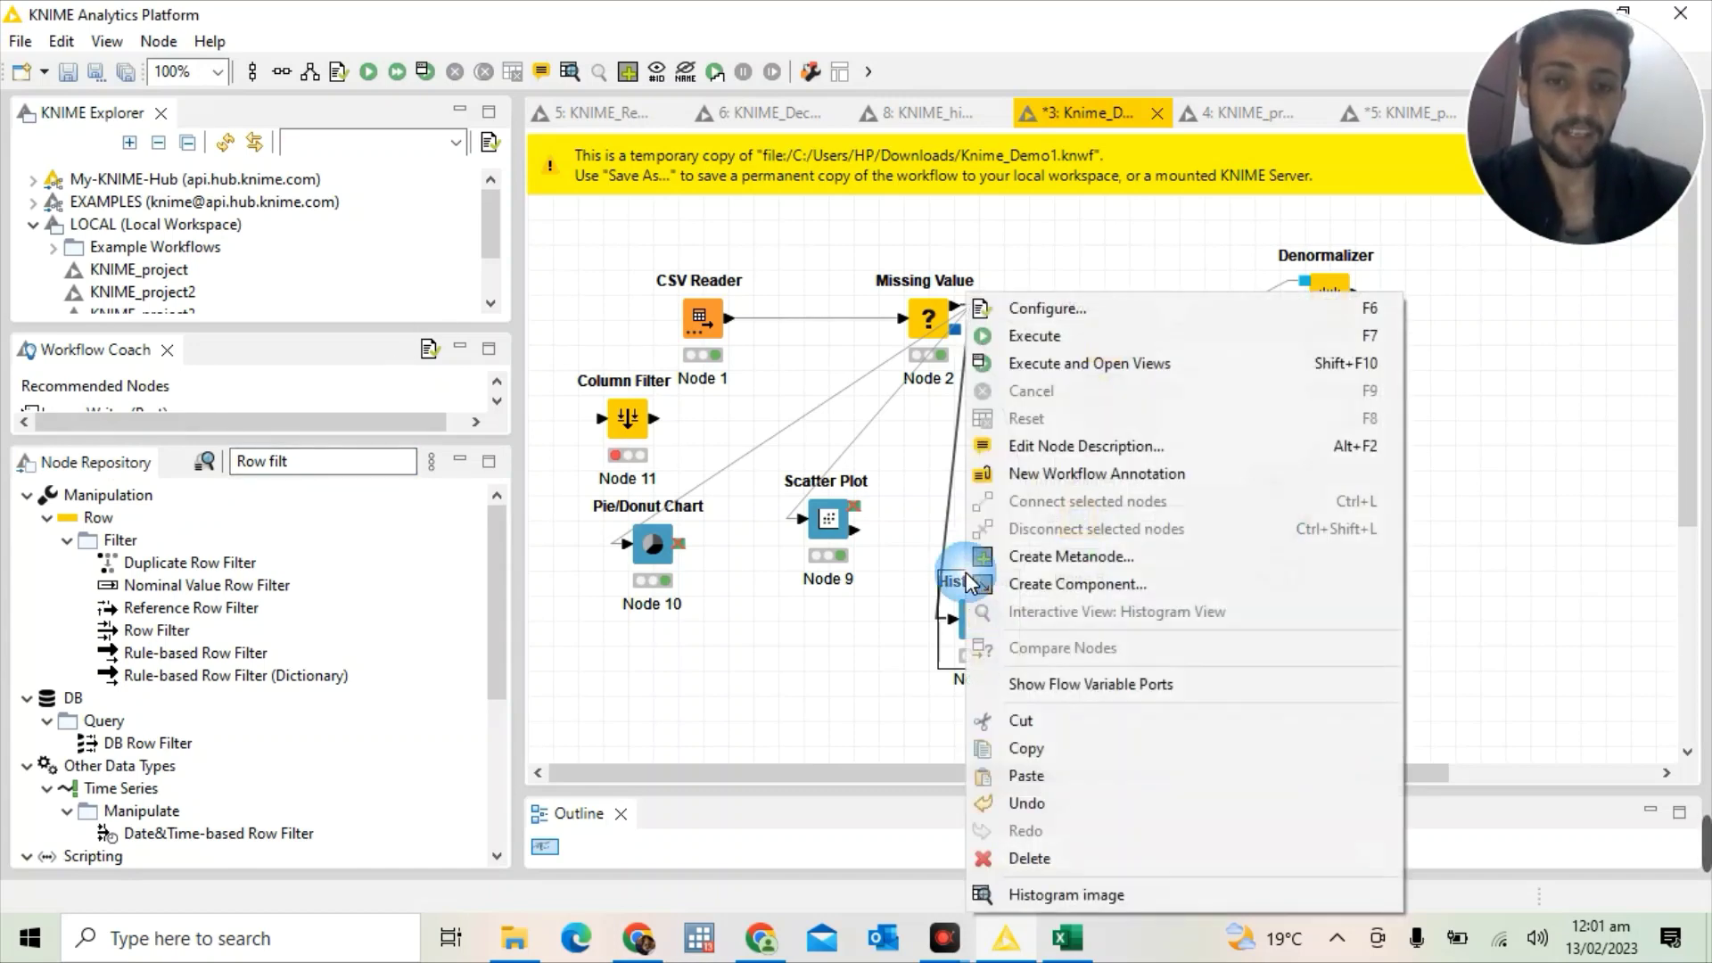
{"action": "left_click", "coordinate": [1037, 325]}
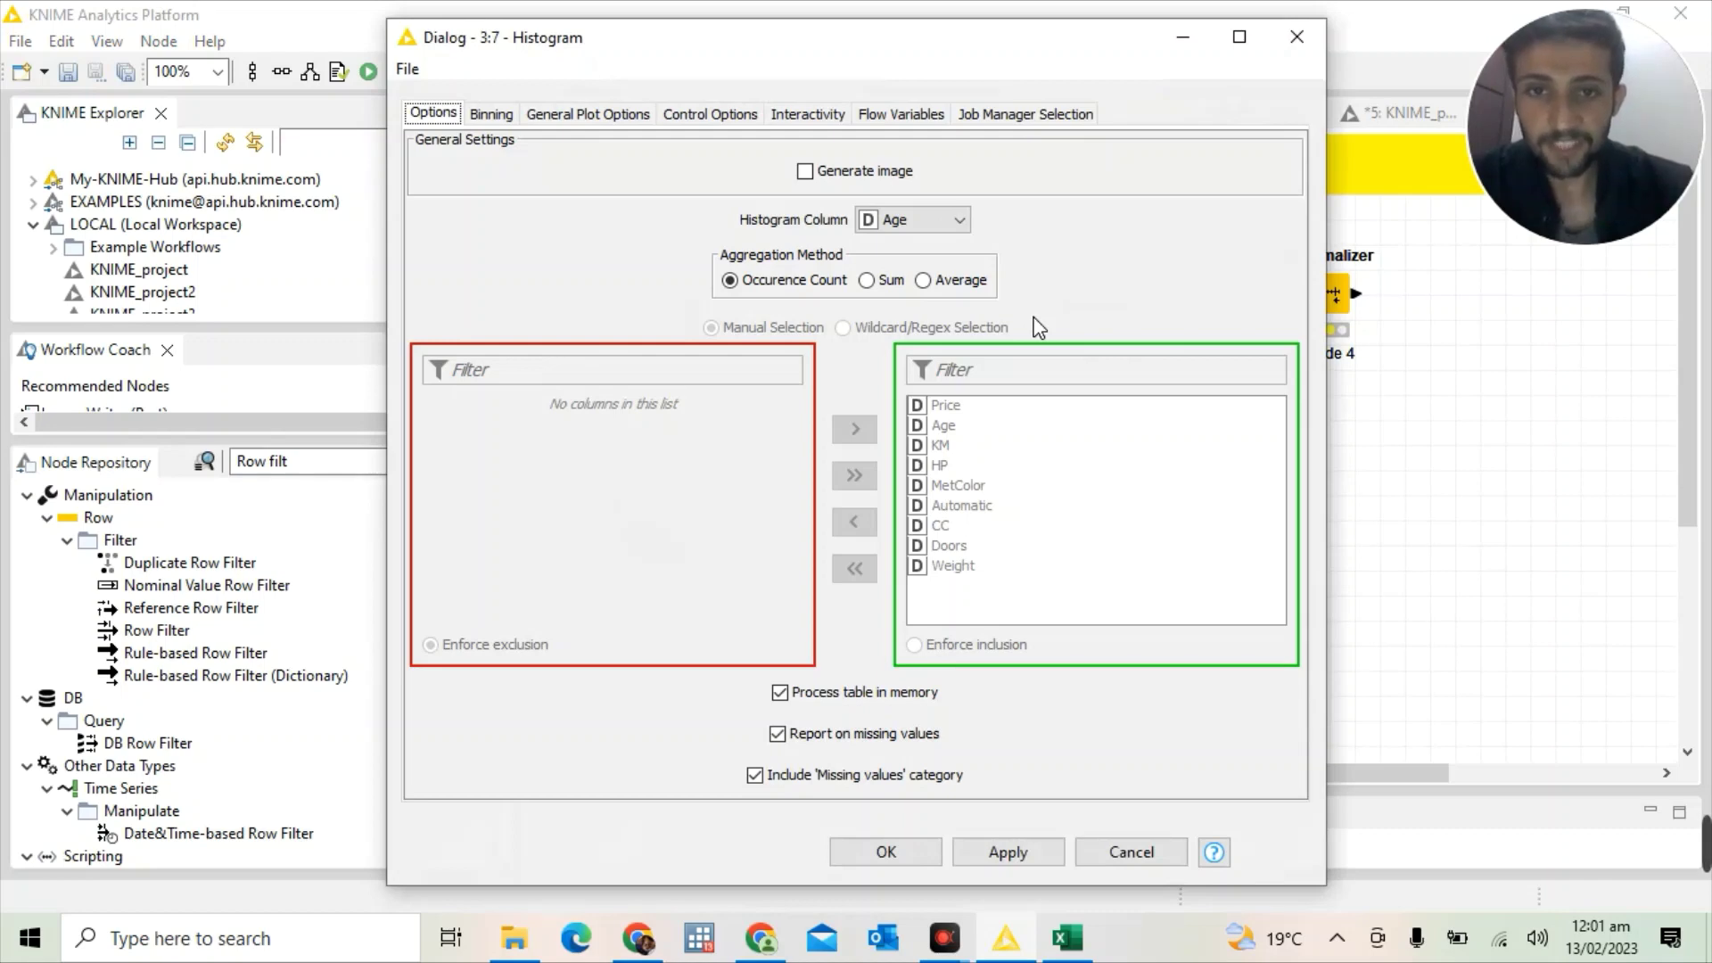
{"action": "left_click", "coordinate": [888, 219]}
{"action": "left_click", "coordinate": [887, 219]}
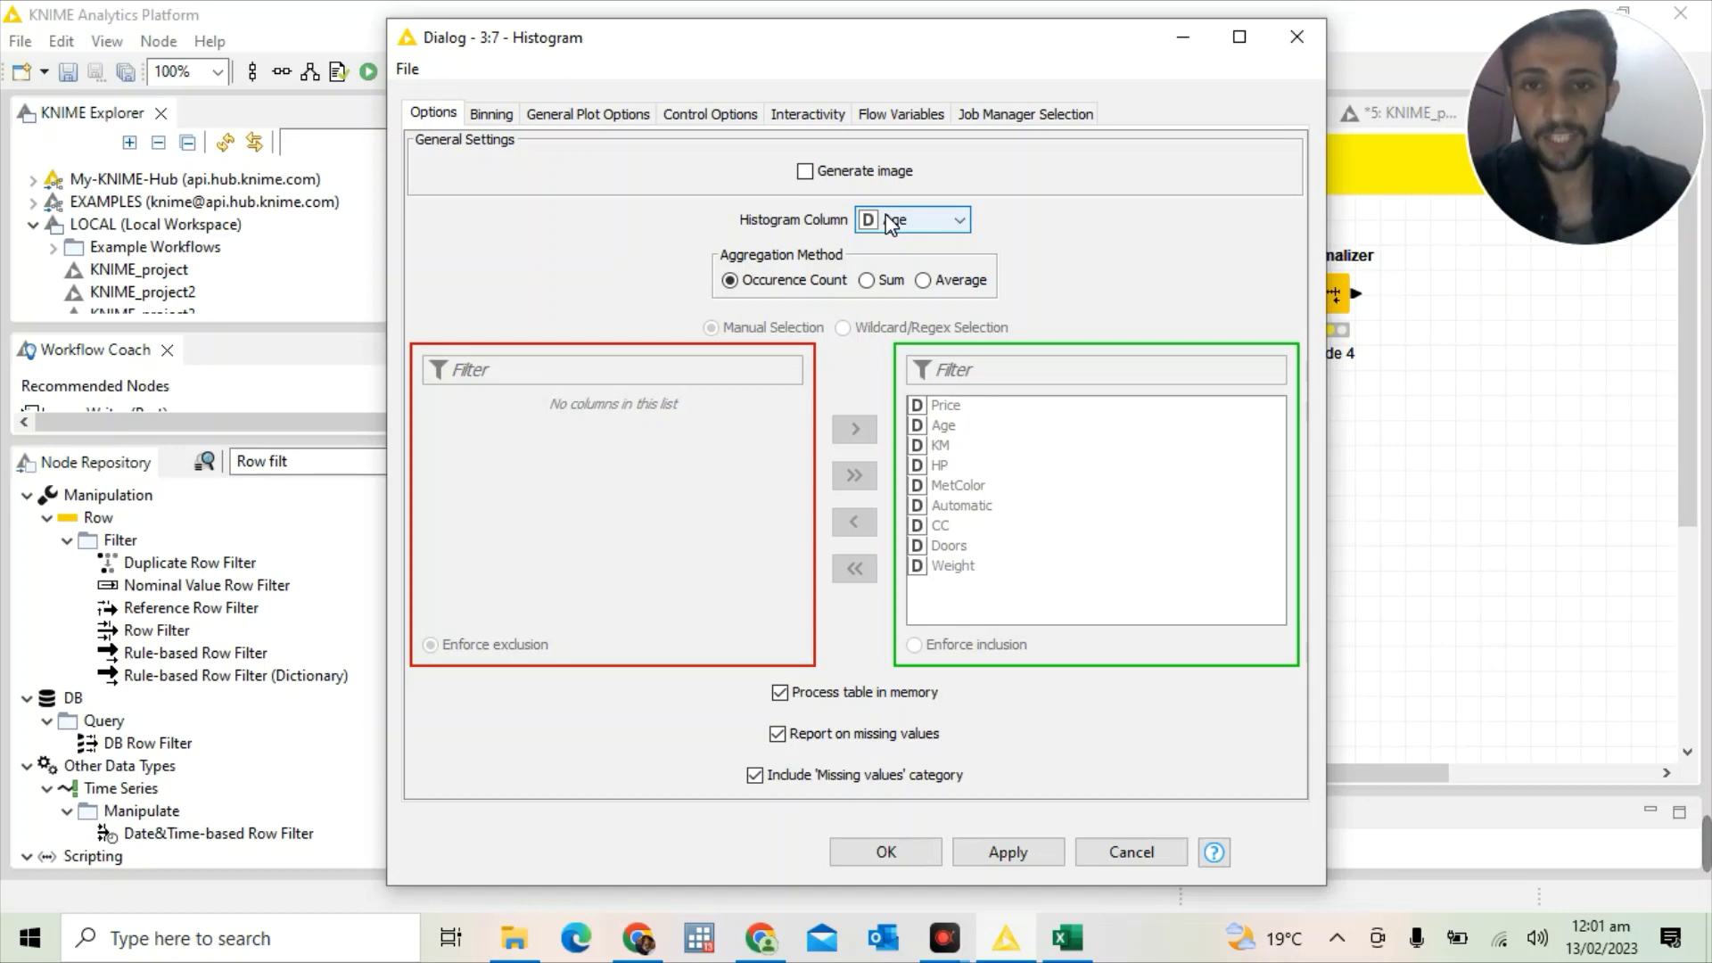
{"action": "left_click", "coordinate": [890, 223]}
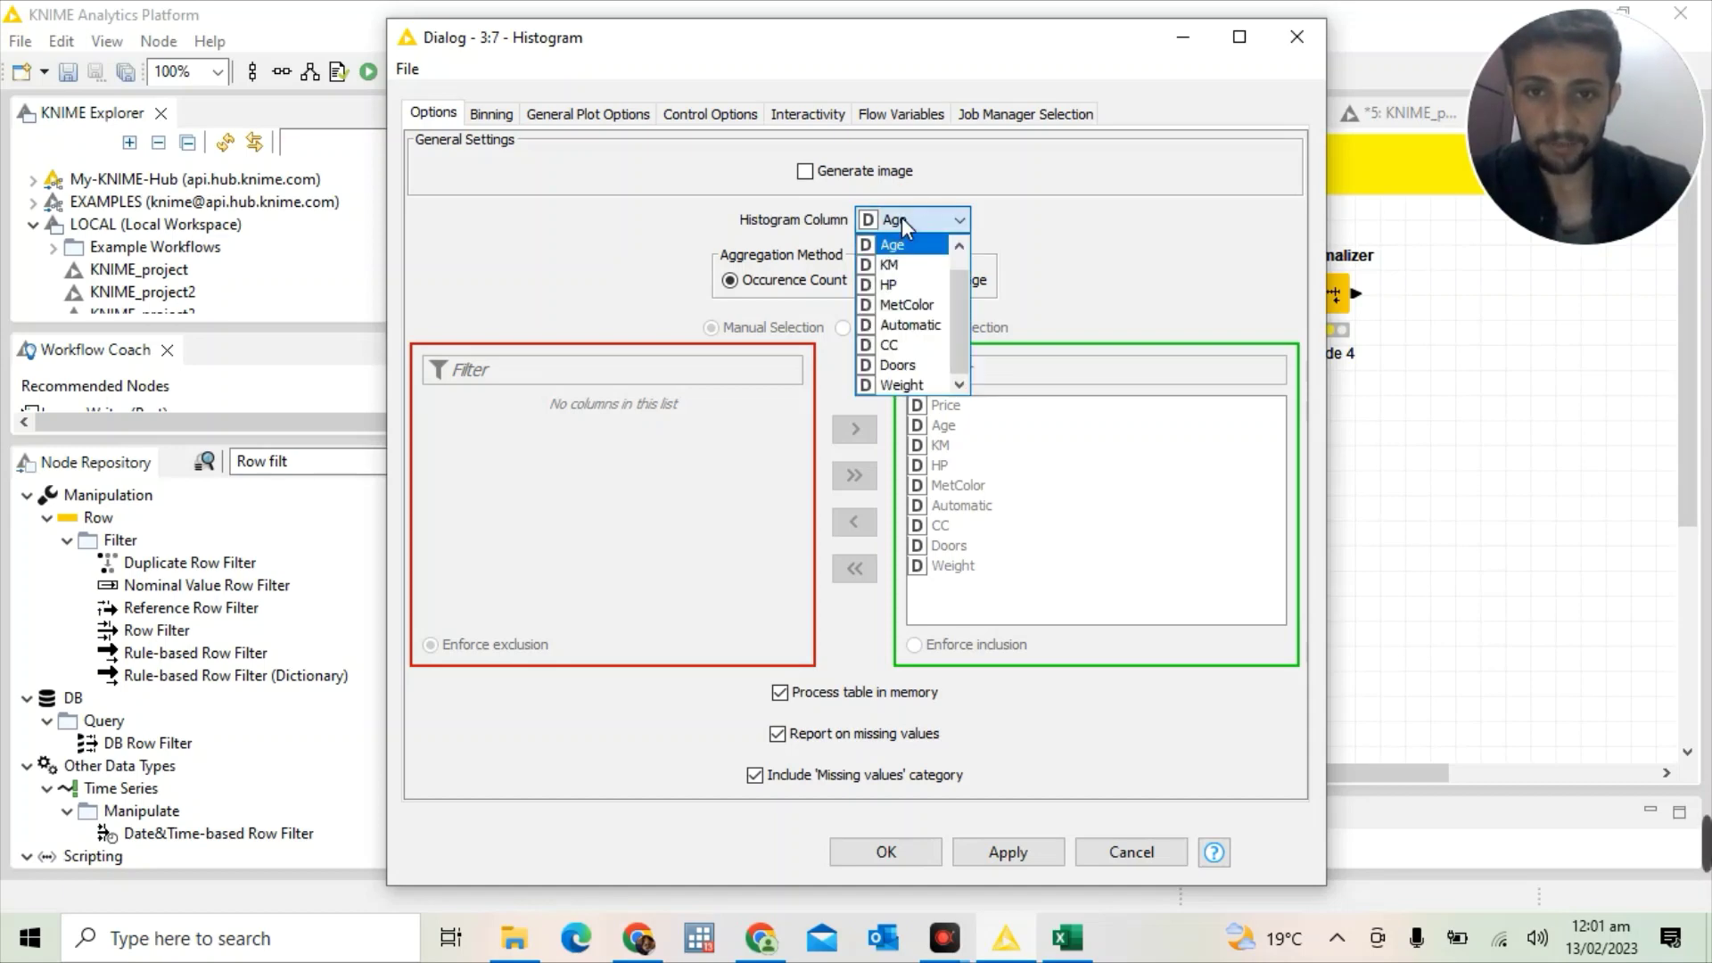
{"action": "scroll", "coordinate": [960, 290], "scroll_direction": "up", "scroll_amount": 1}
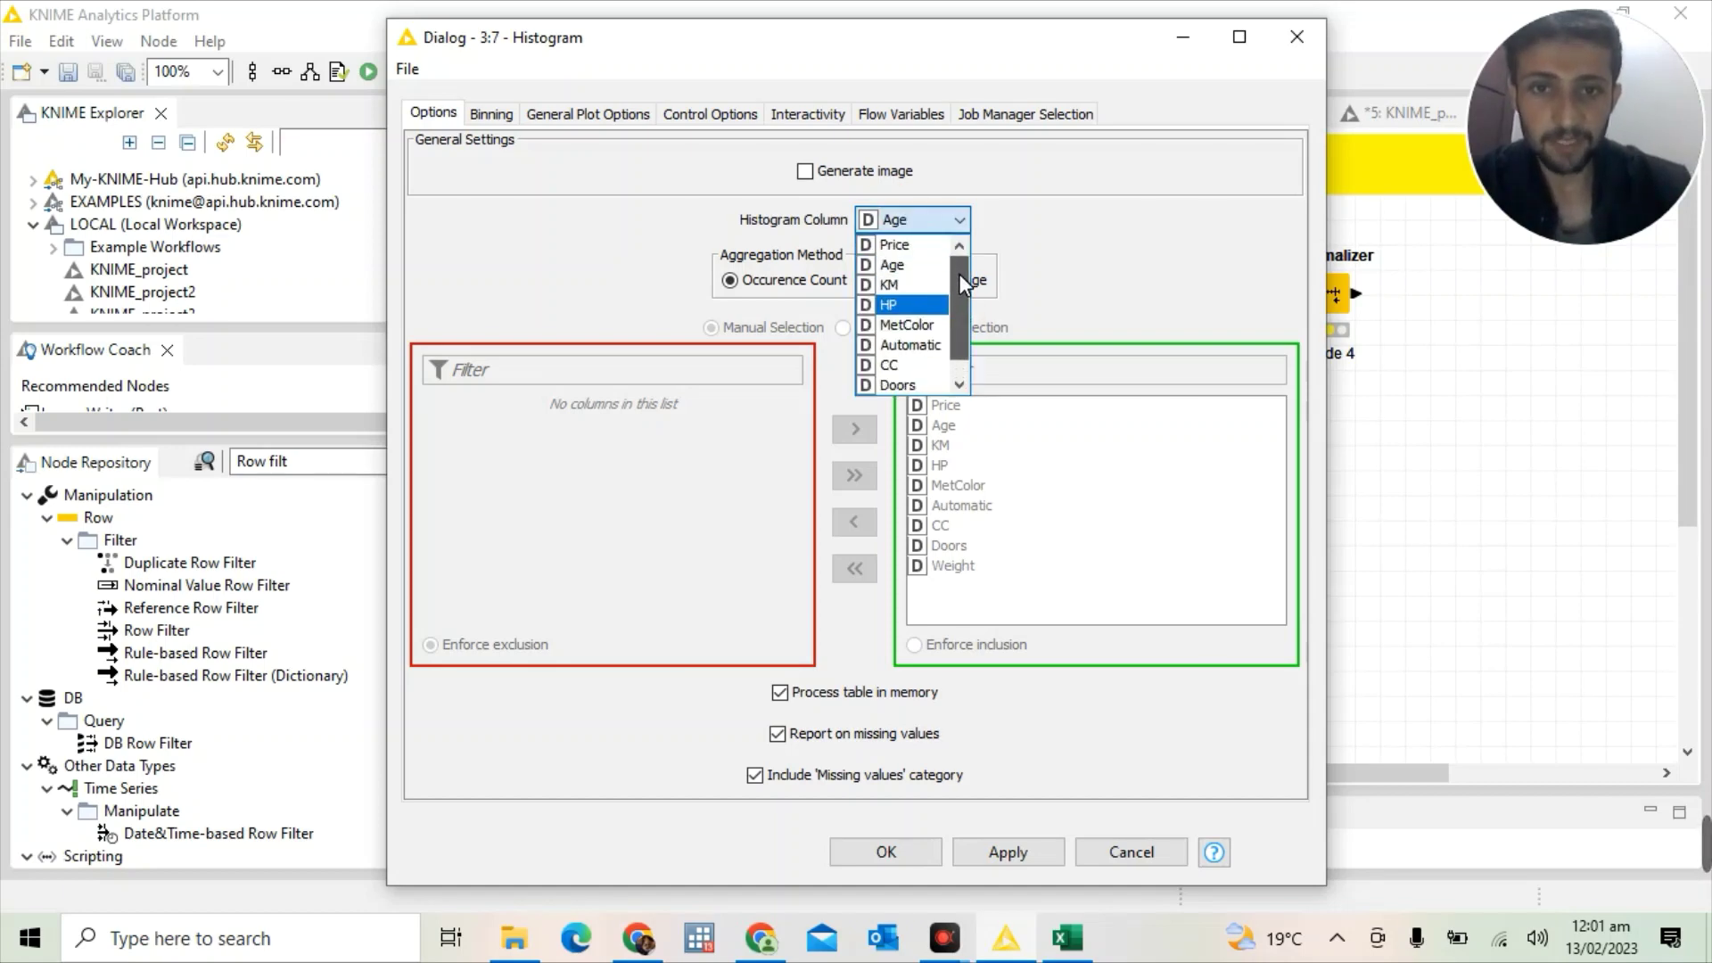
{"action": "left_click", "coordinate": [917, 247]}
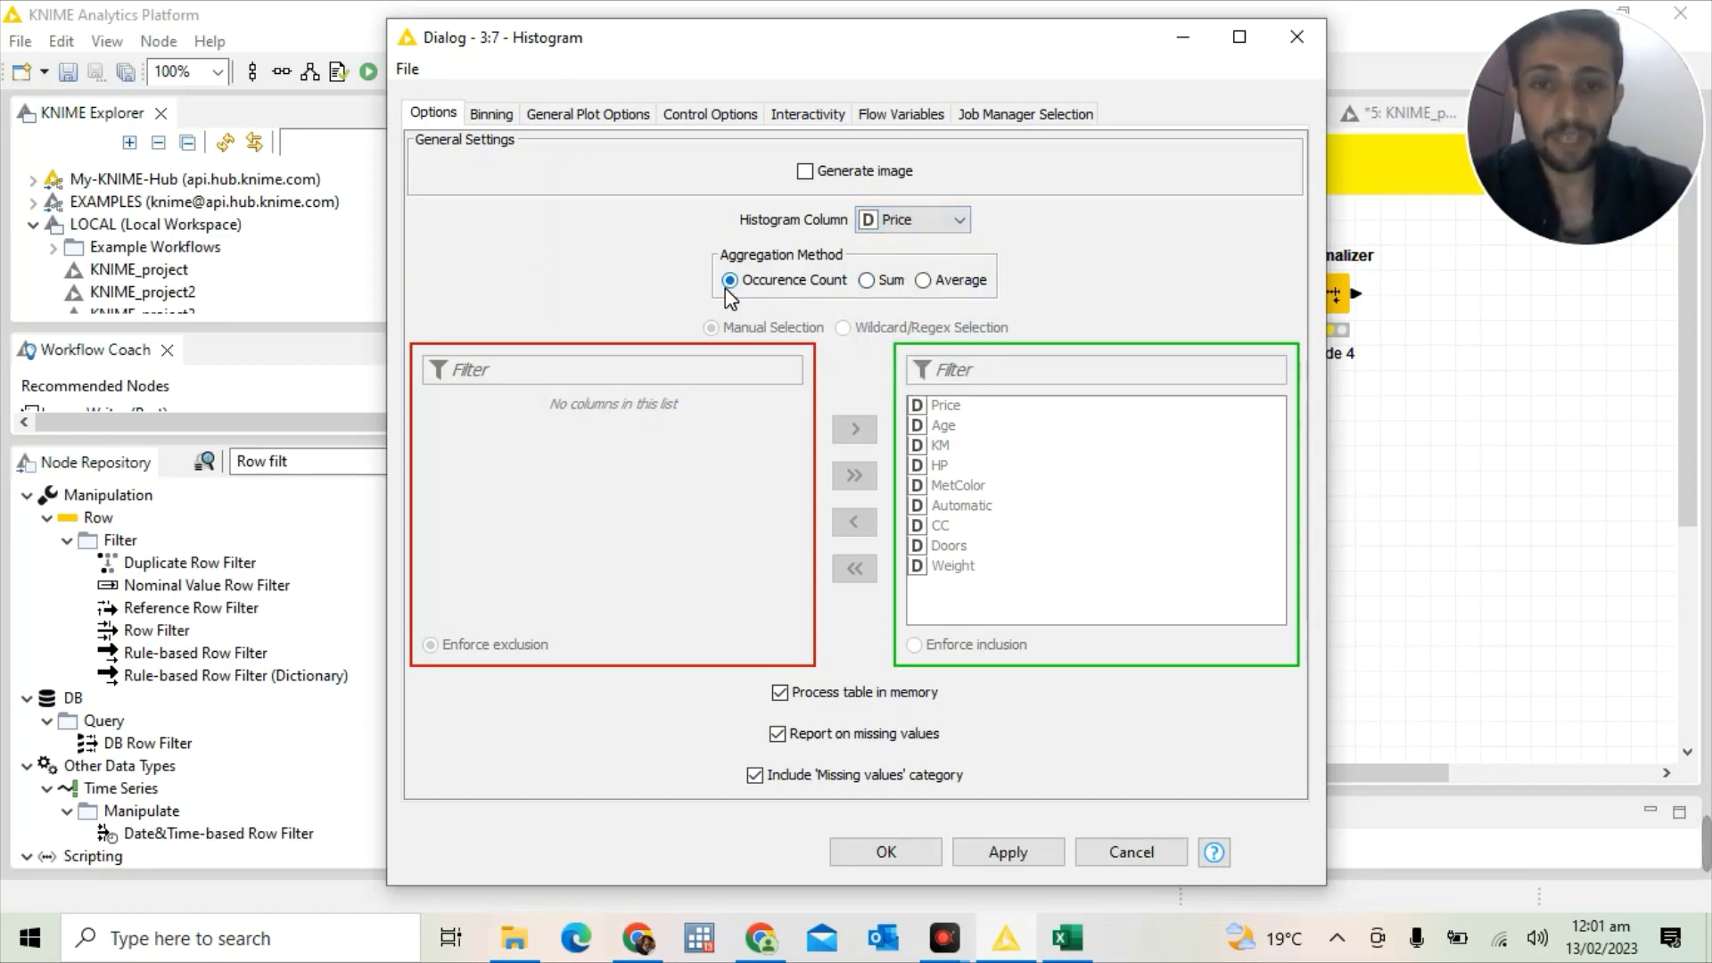
{"action": "left_click", "coordinate": [917, 851]}
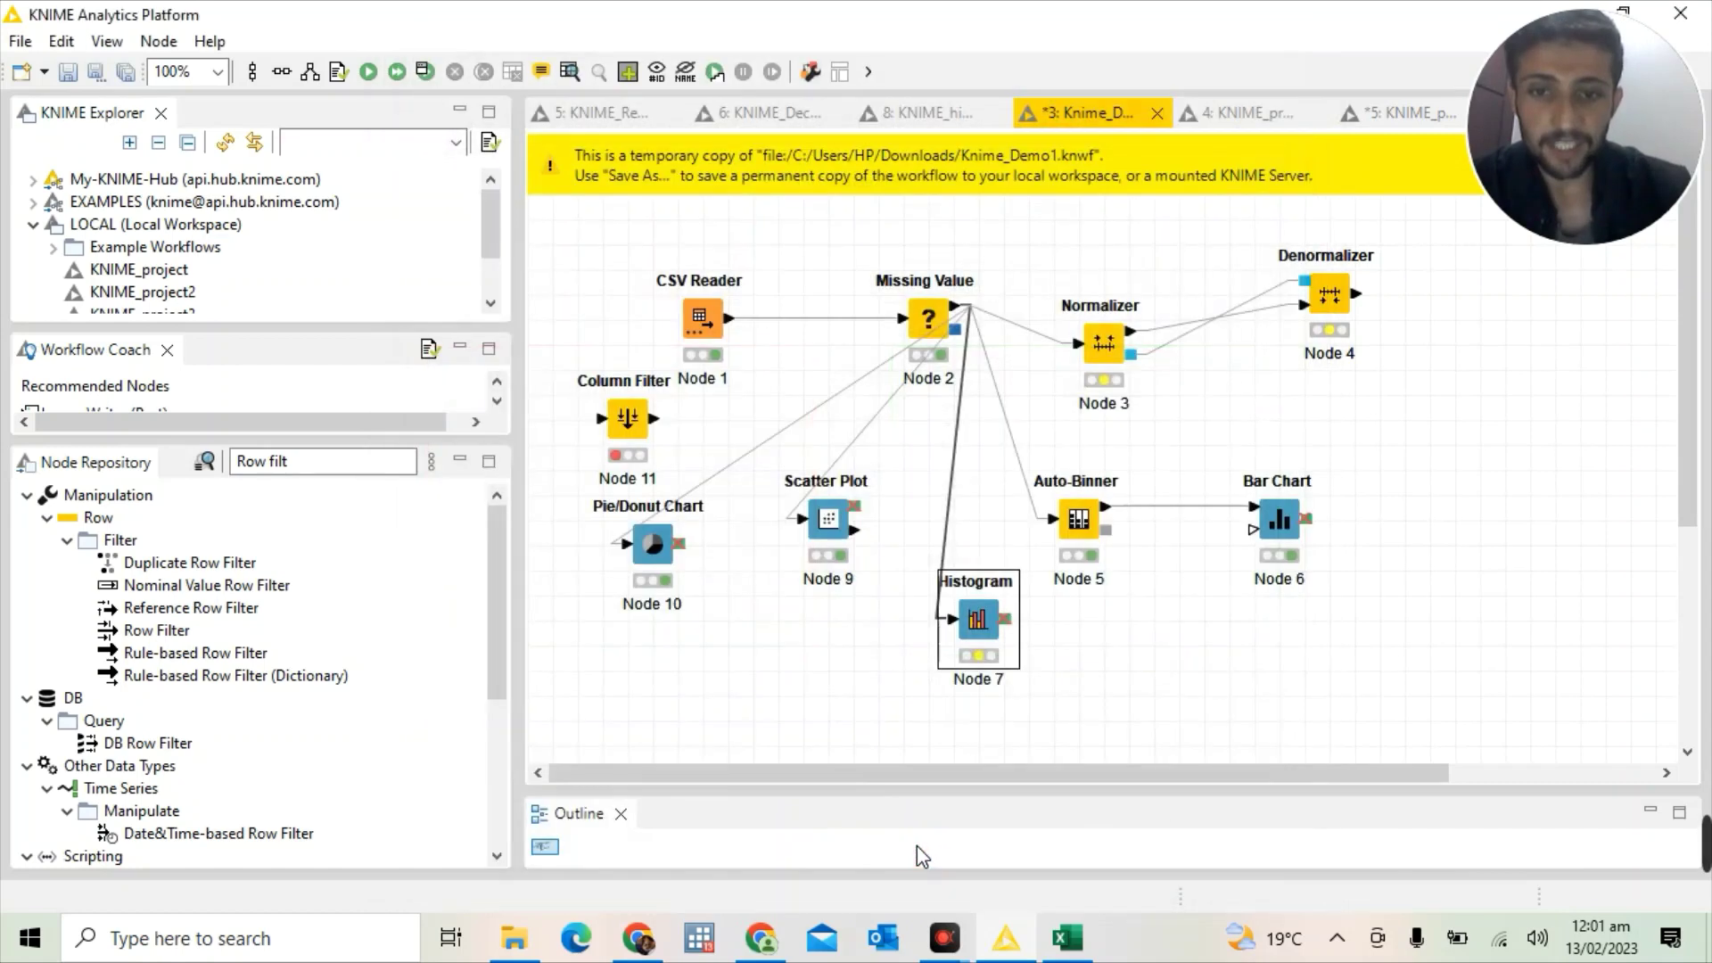
Execute the Histogram node and show its flow variable ports
{"action": "right_click", "coordinate": [972, 586]}
{"action": "left_click", "coordinate": [1020, 339]}
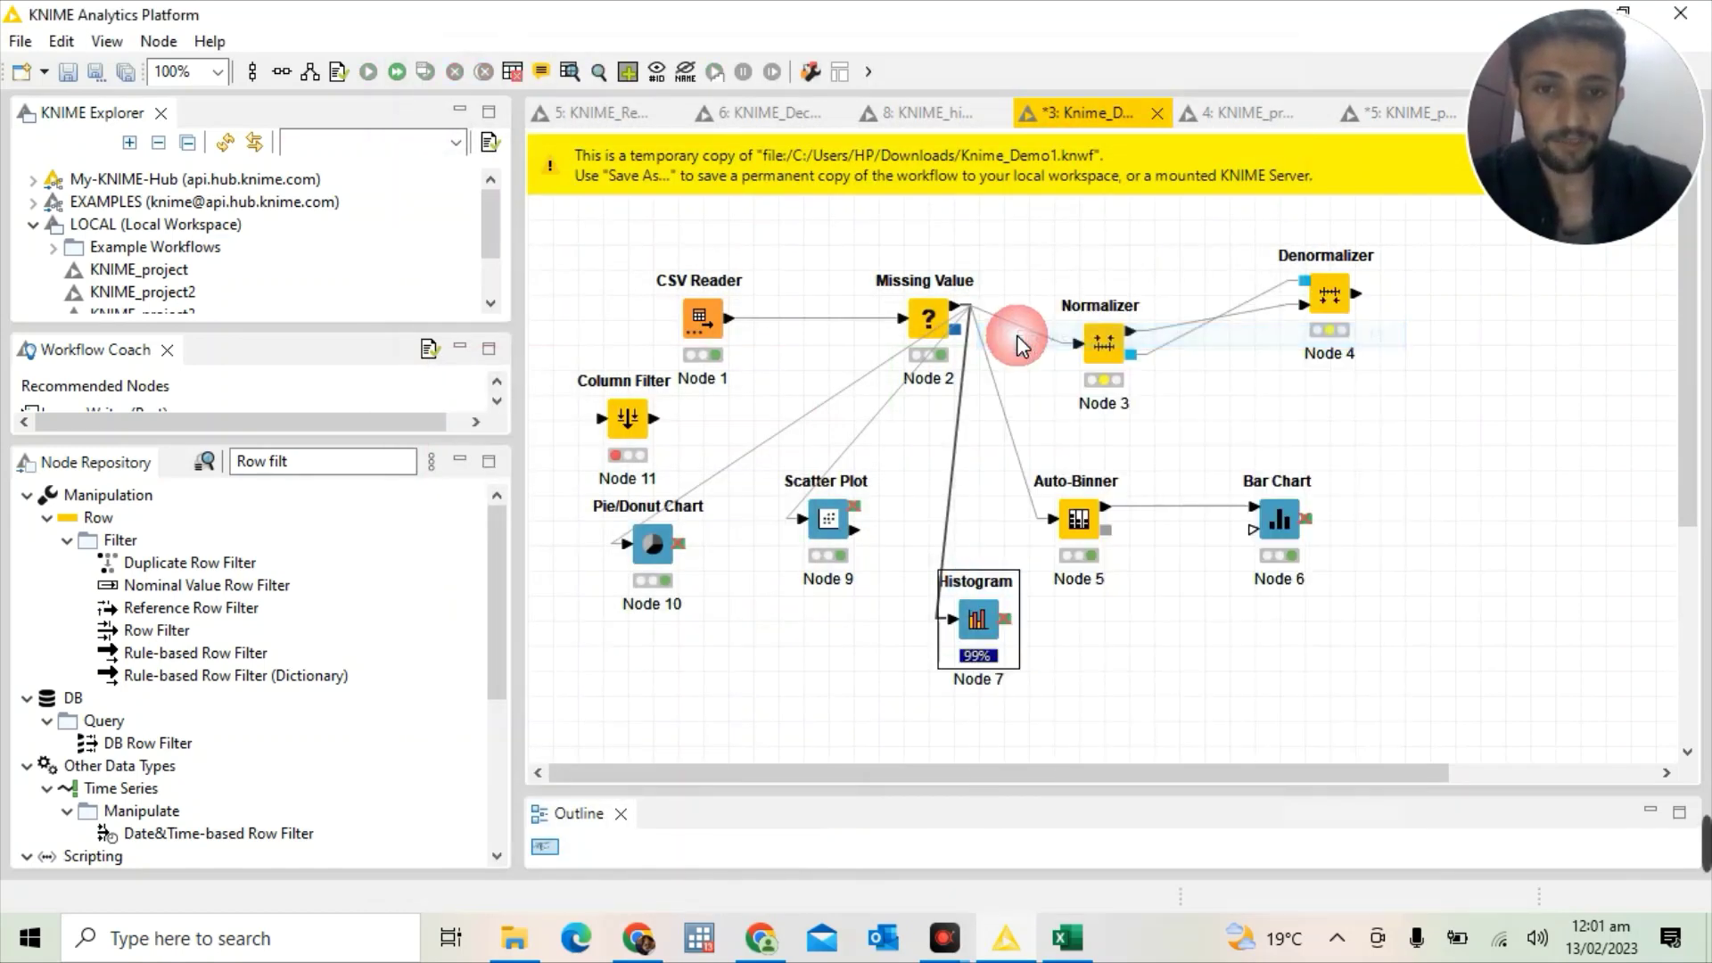
{"action": "right_click", "coordinate": [965, 606]}
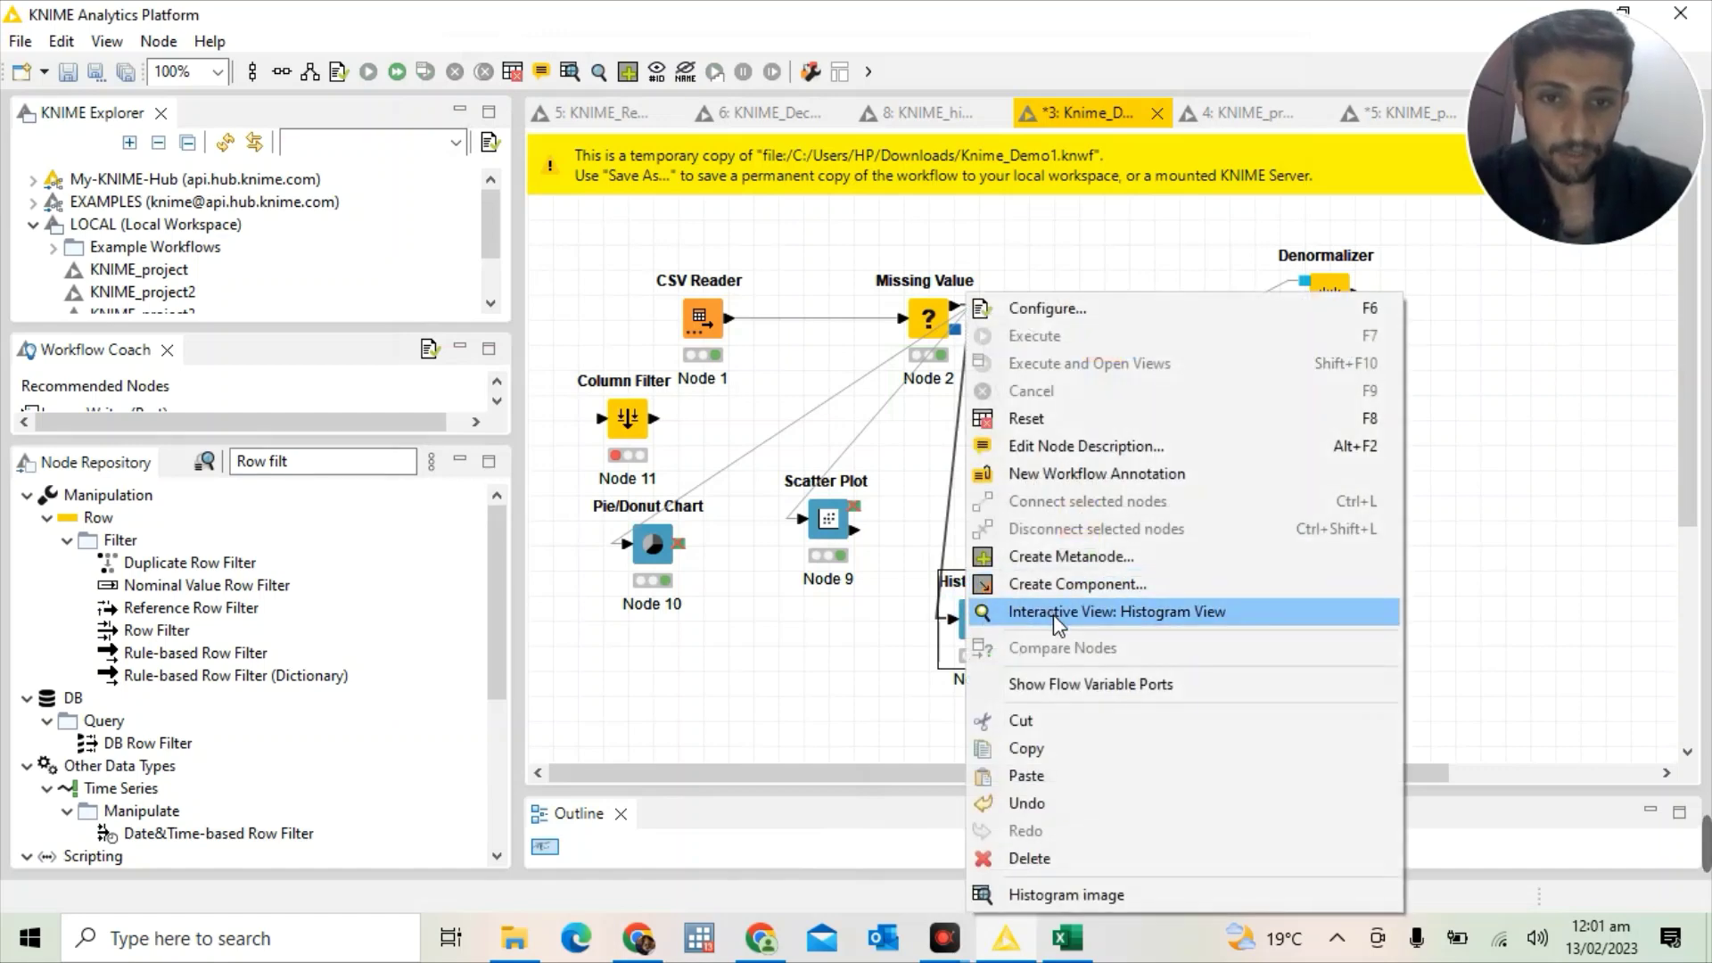
{"action": "left_click", "coordinate": [1066, 682]}
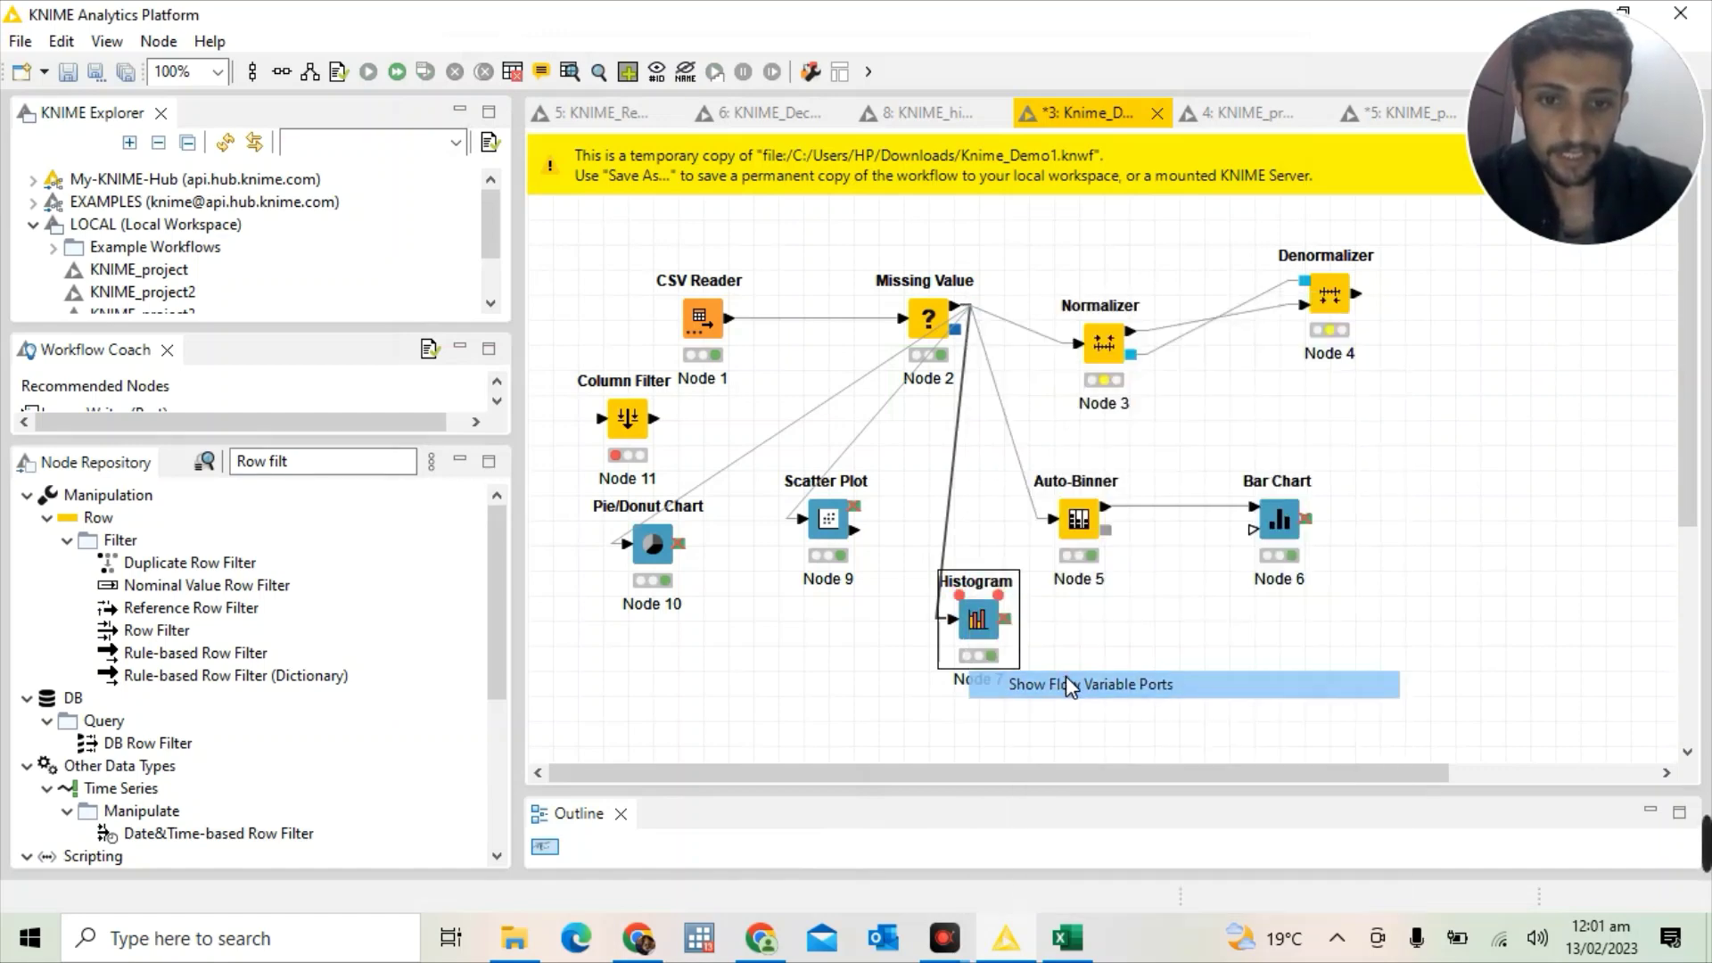
Inspect the Histogram node's Histogram image output and close its window
{"action": "right_click", "coordinate": [978, 578]}
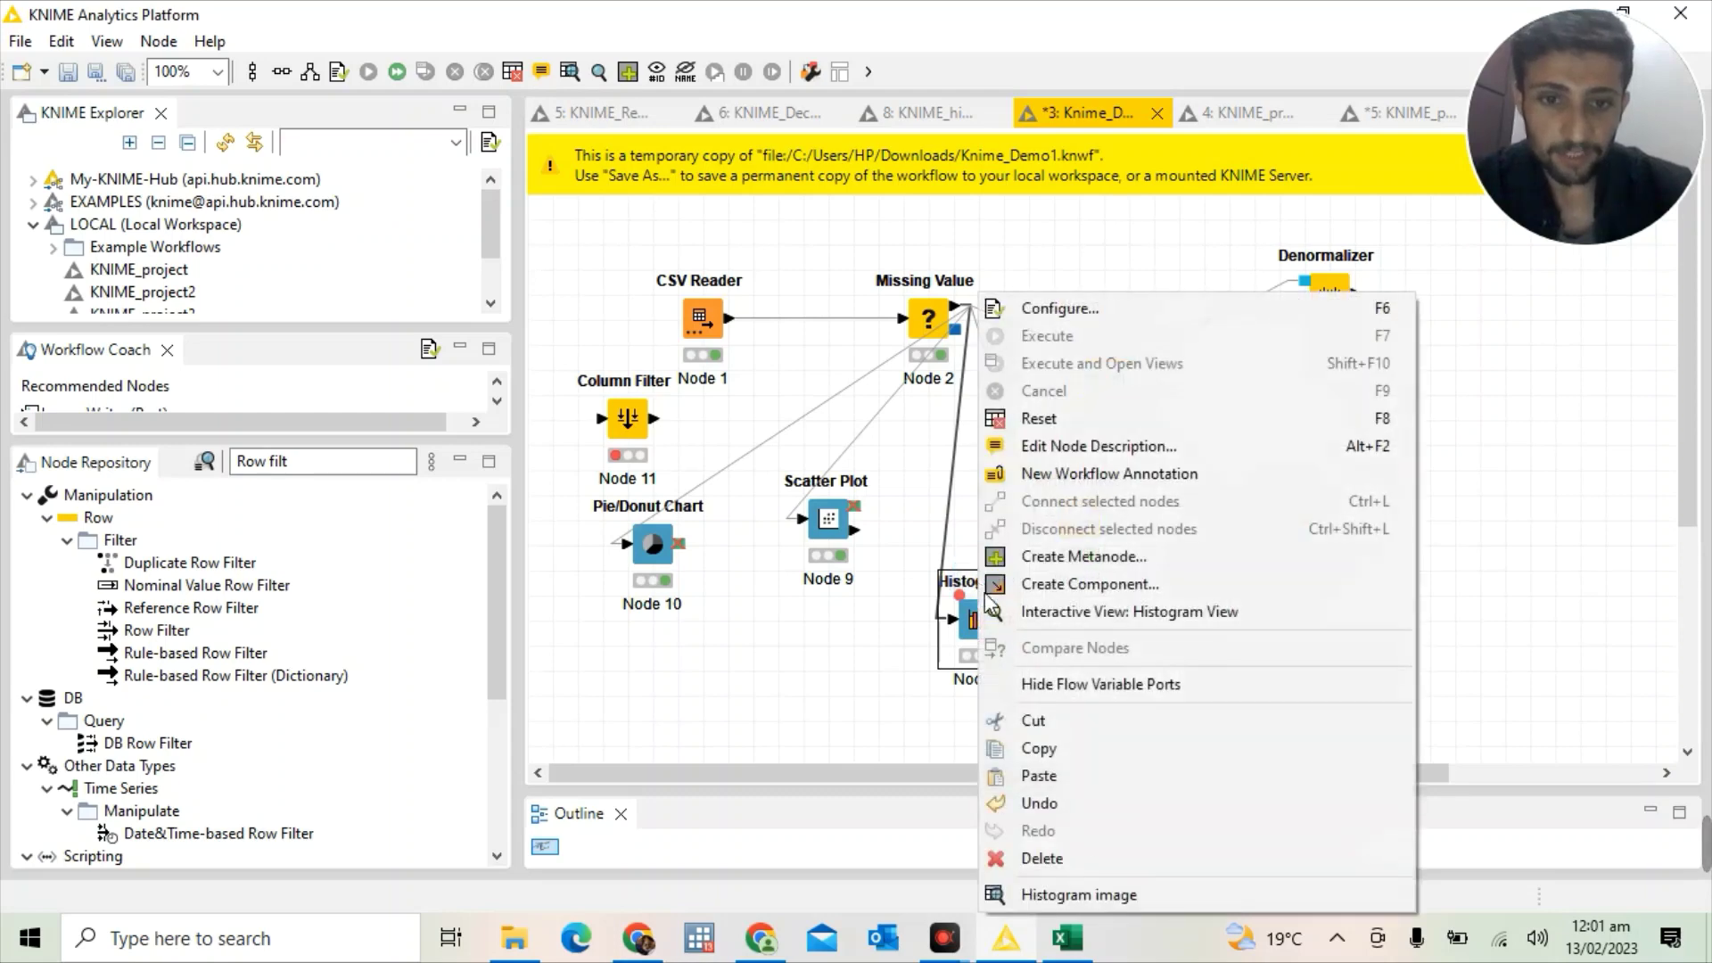
{"action": "left_click", "coordinate": [1084, 892]}
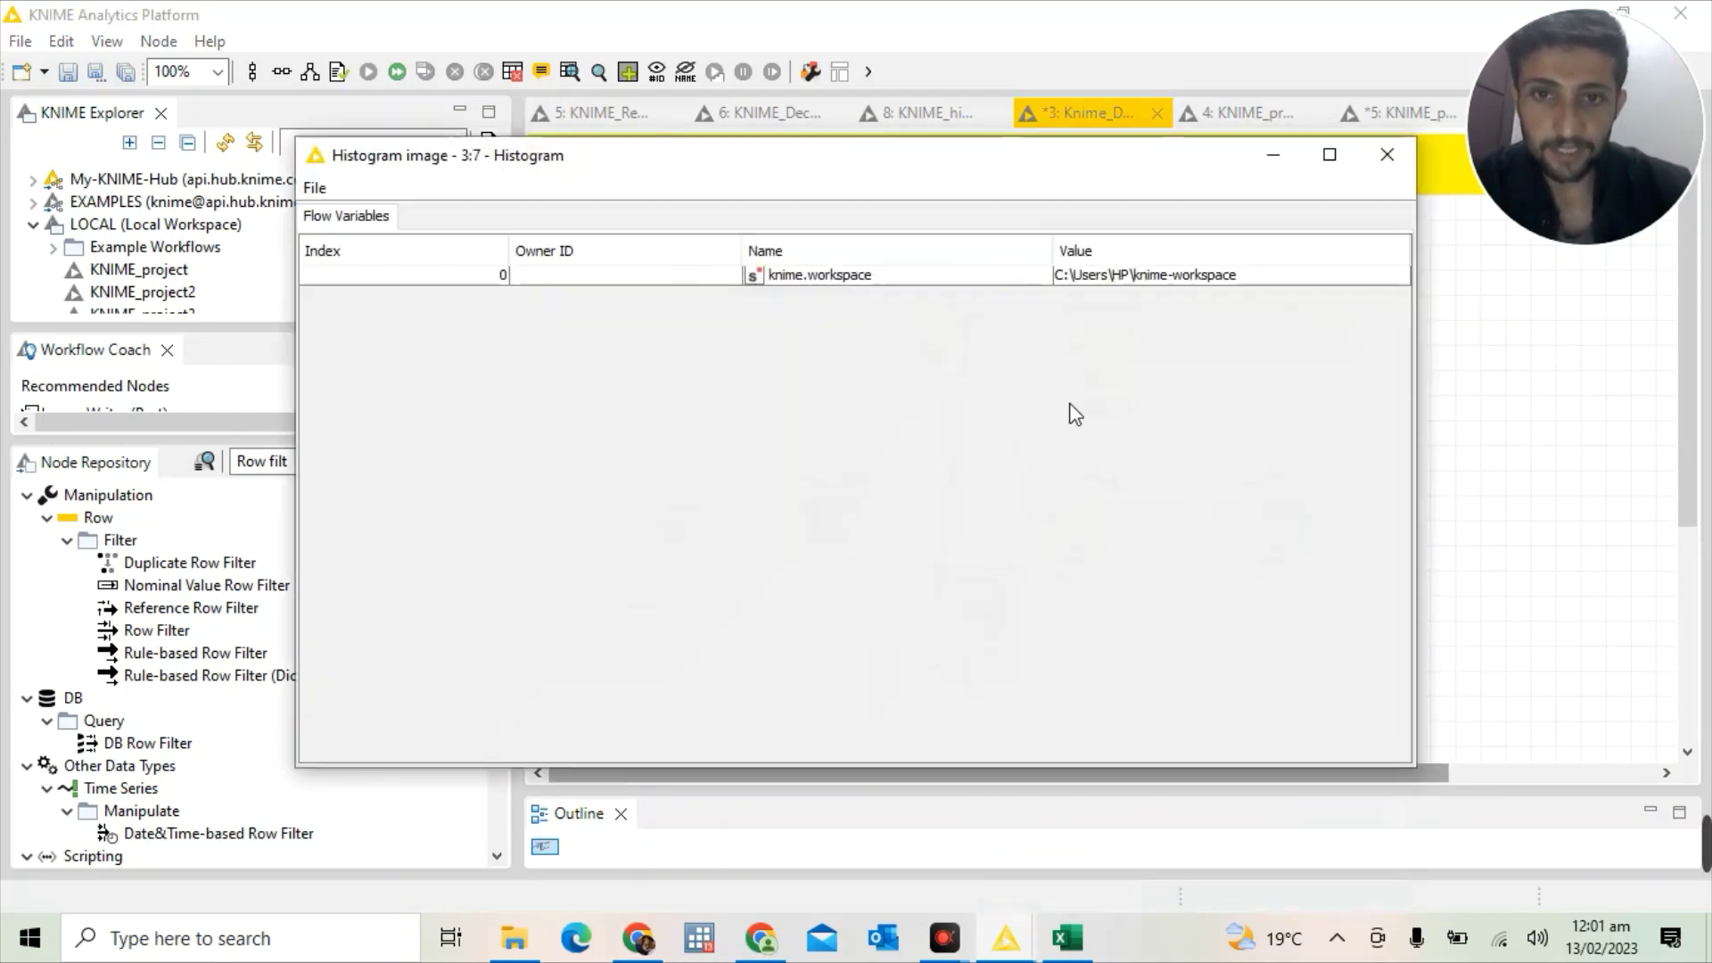
{"action": "left_click", "coordinate": [1388, 156]}
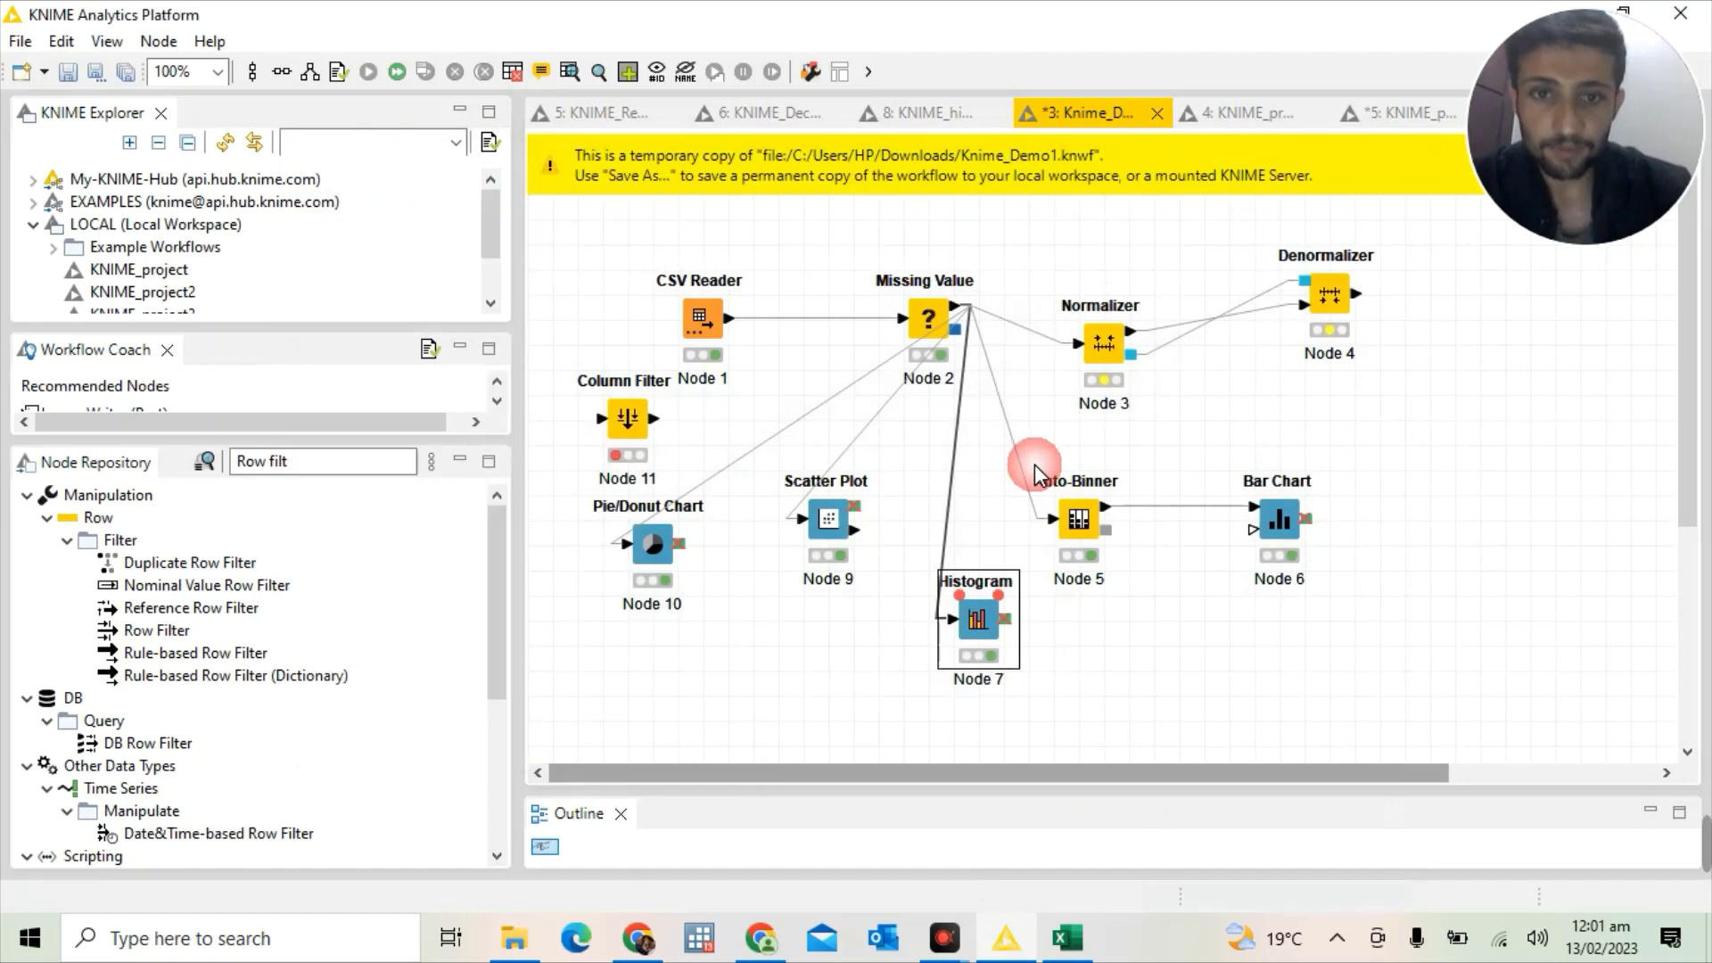
Reset the Histogram node, re-execute it with its view open, and inspect the occurrence count of each Price bin
{"action": "right_click", "coordinate": [965, 607]}
{"action": "left_click", "coordinate": [1057, 421]}
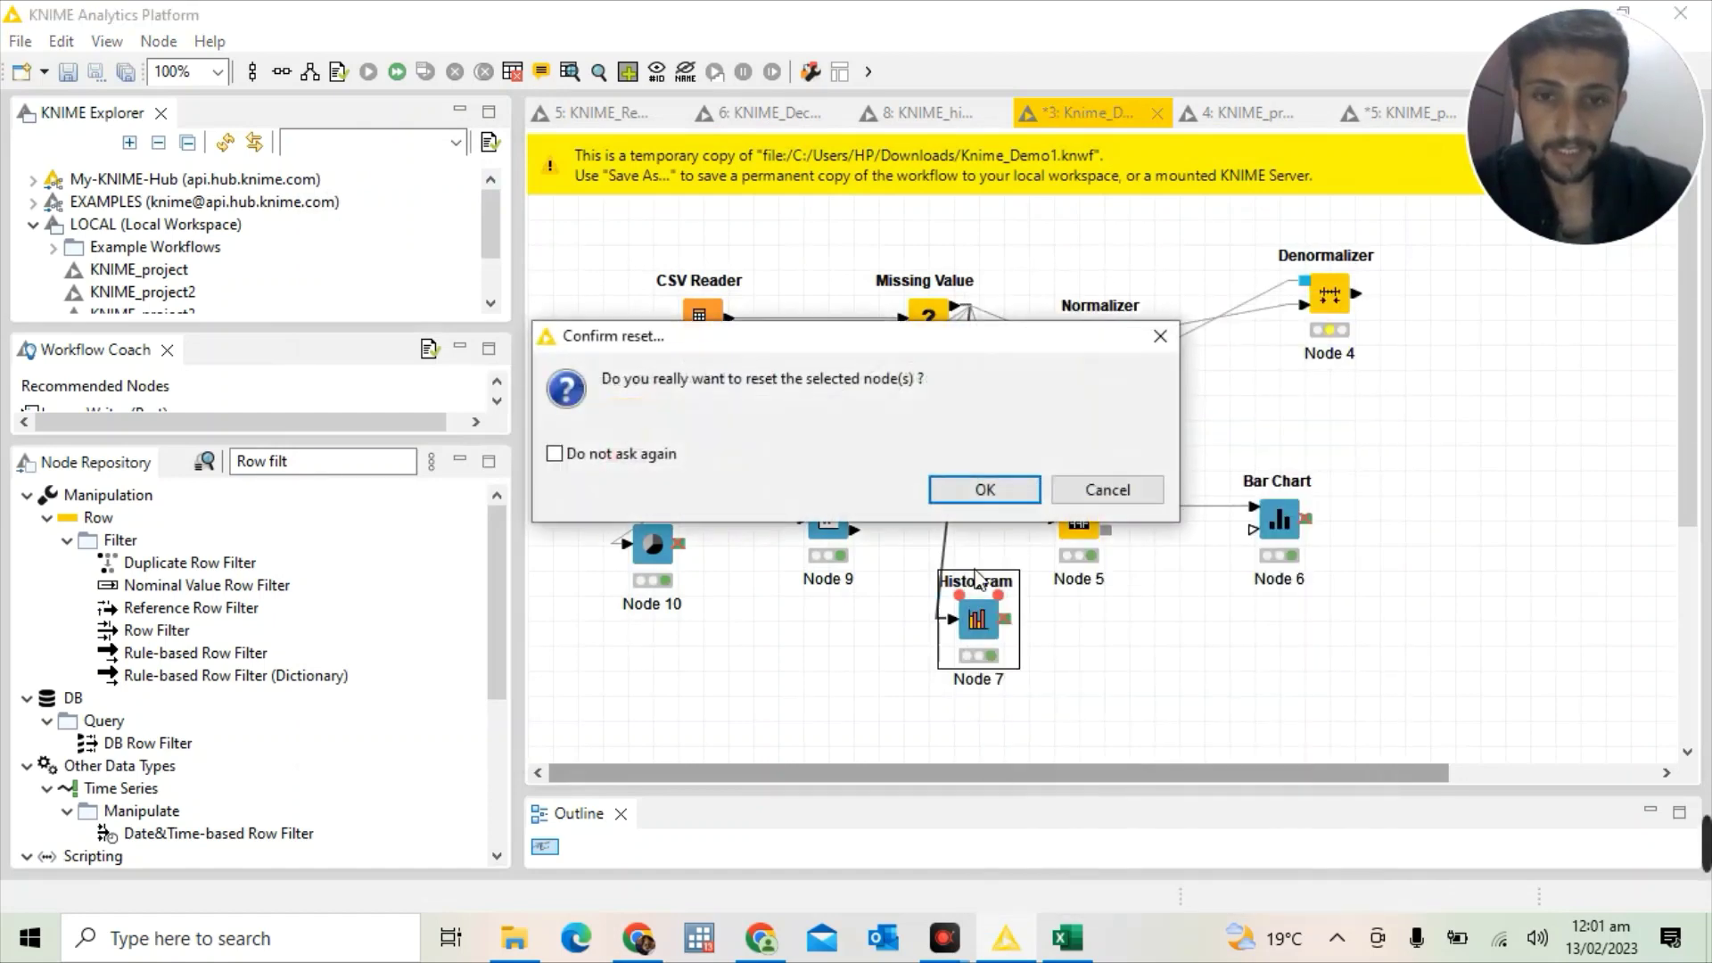
{"action": "left_click", "coordinate": [973, 492]}
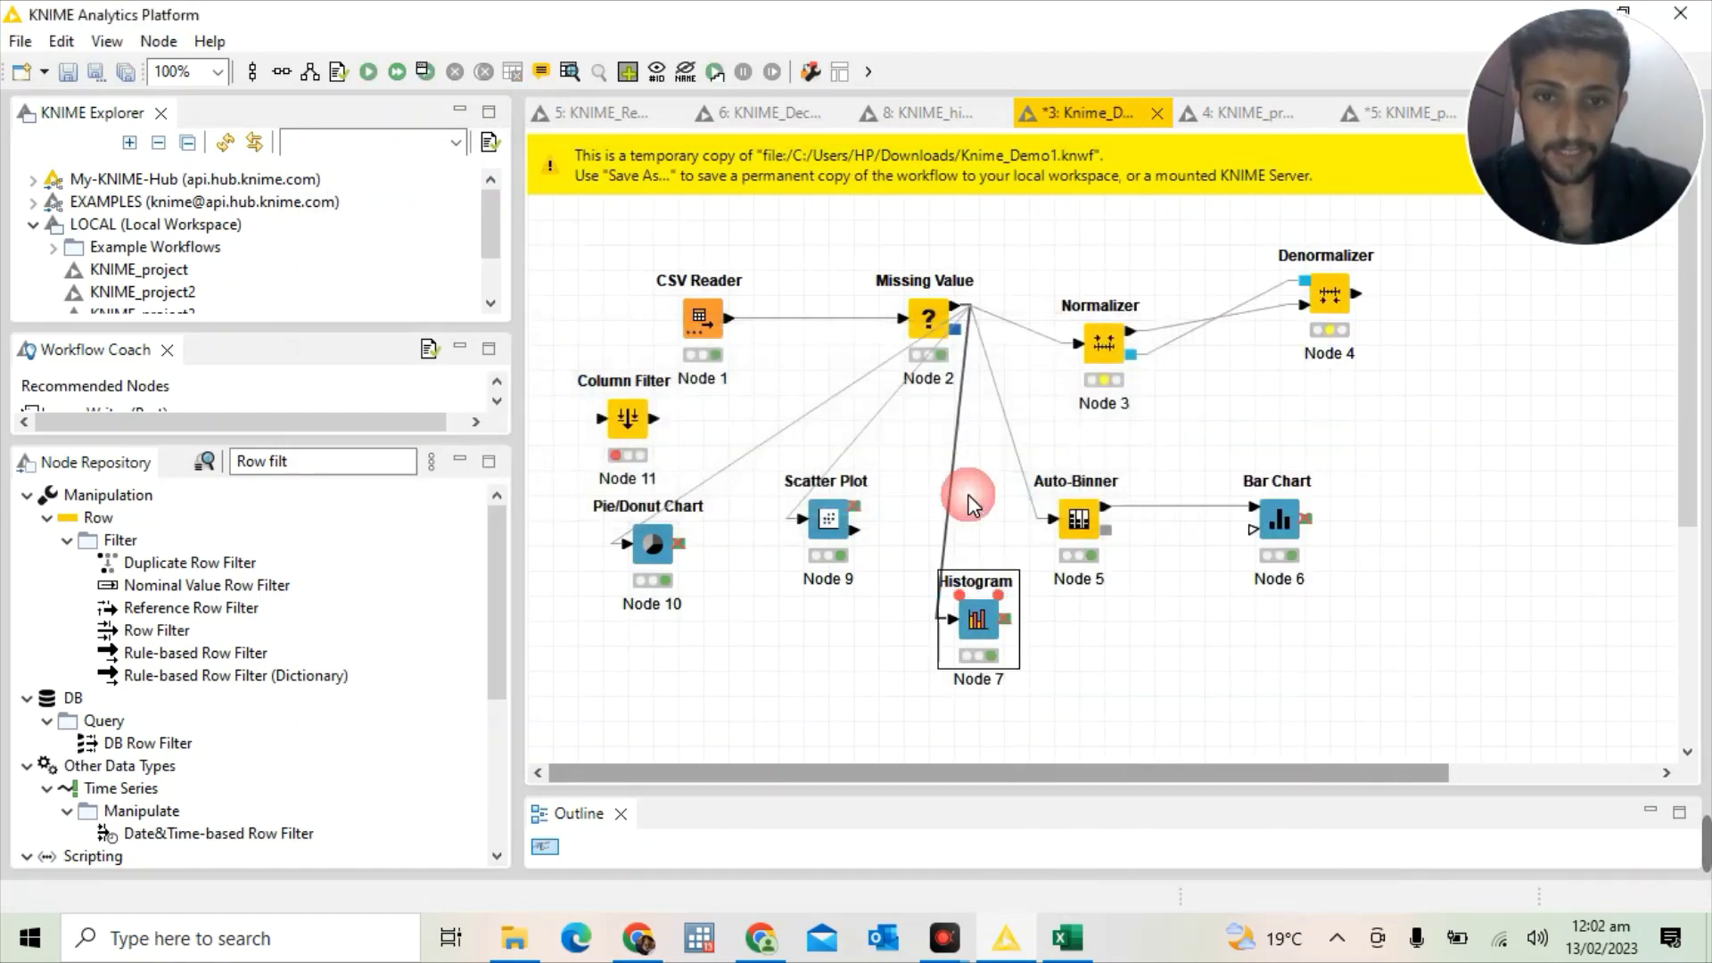
{"action": "right_click", "coordinate": [976, 603]}
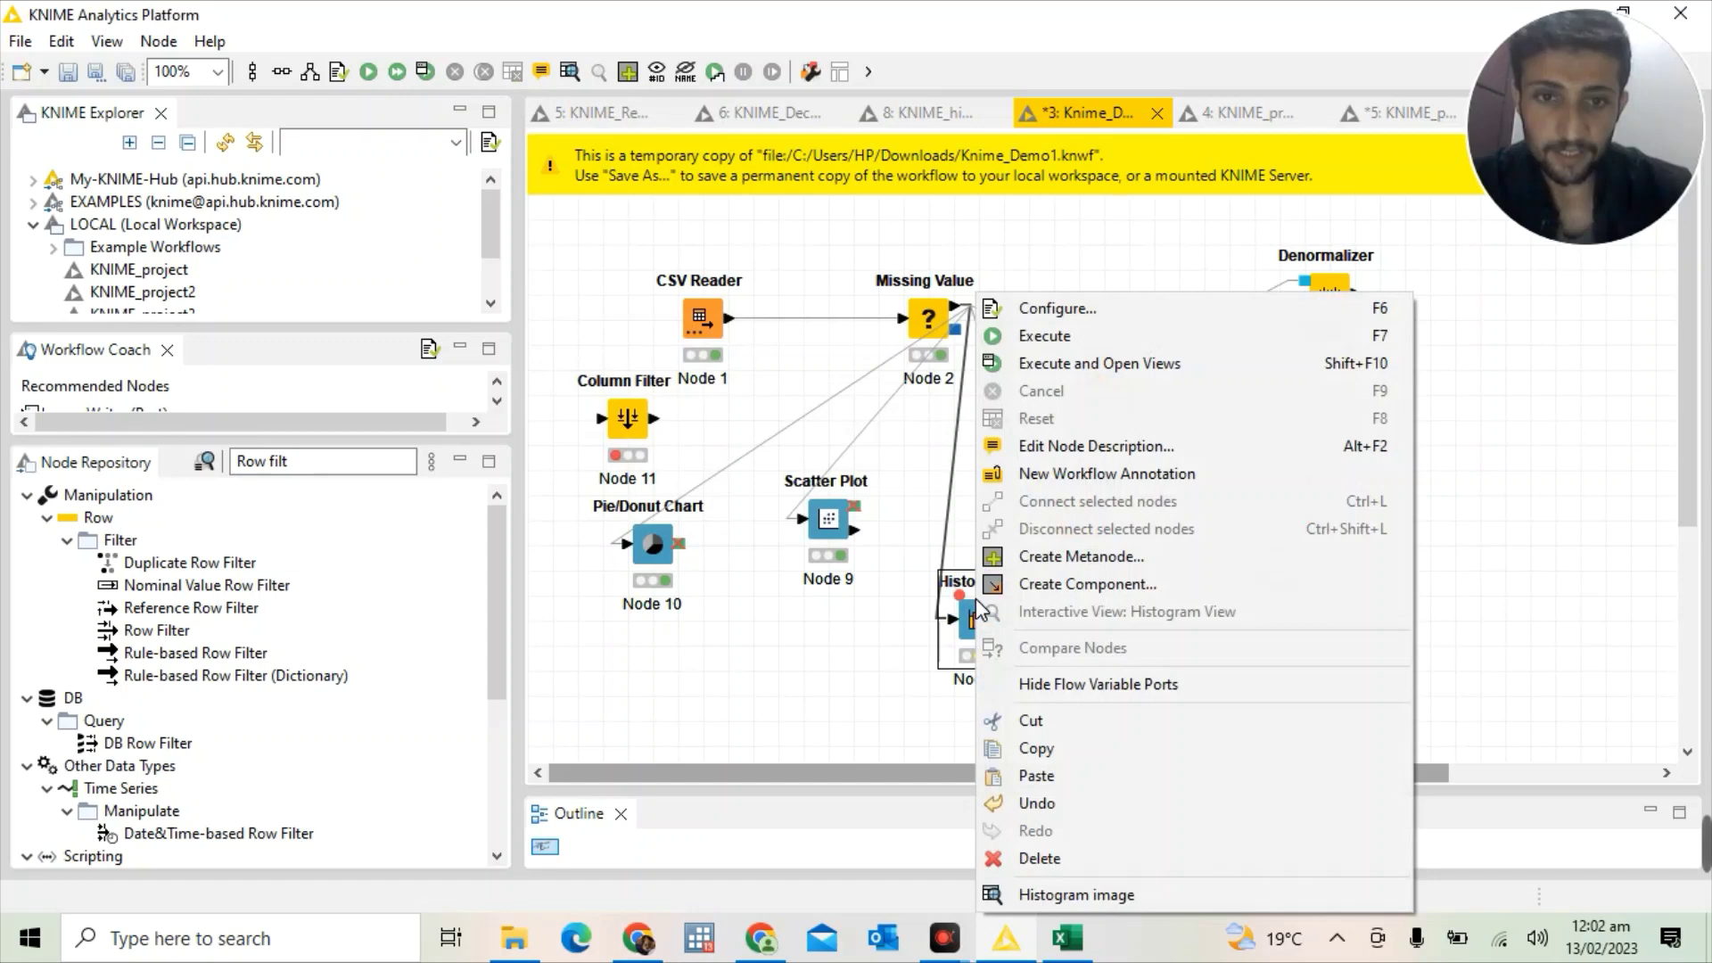
{"action": "left_click", "coordinate": [1053, 364]}
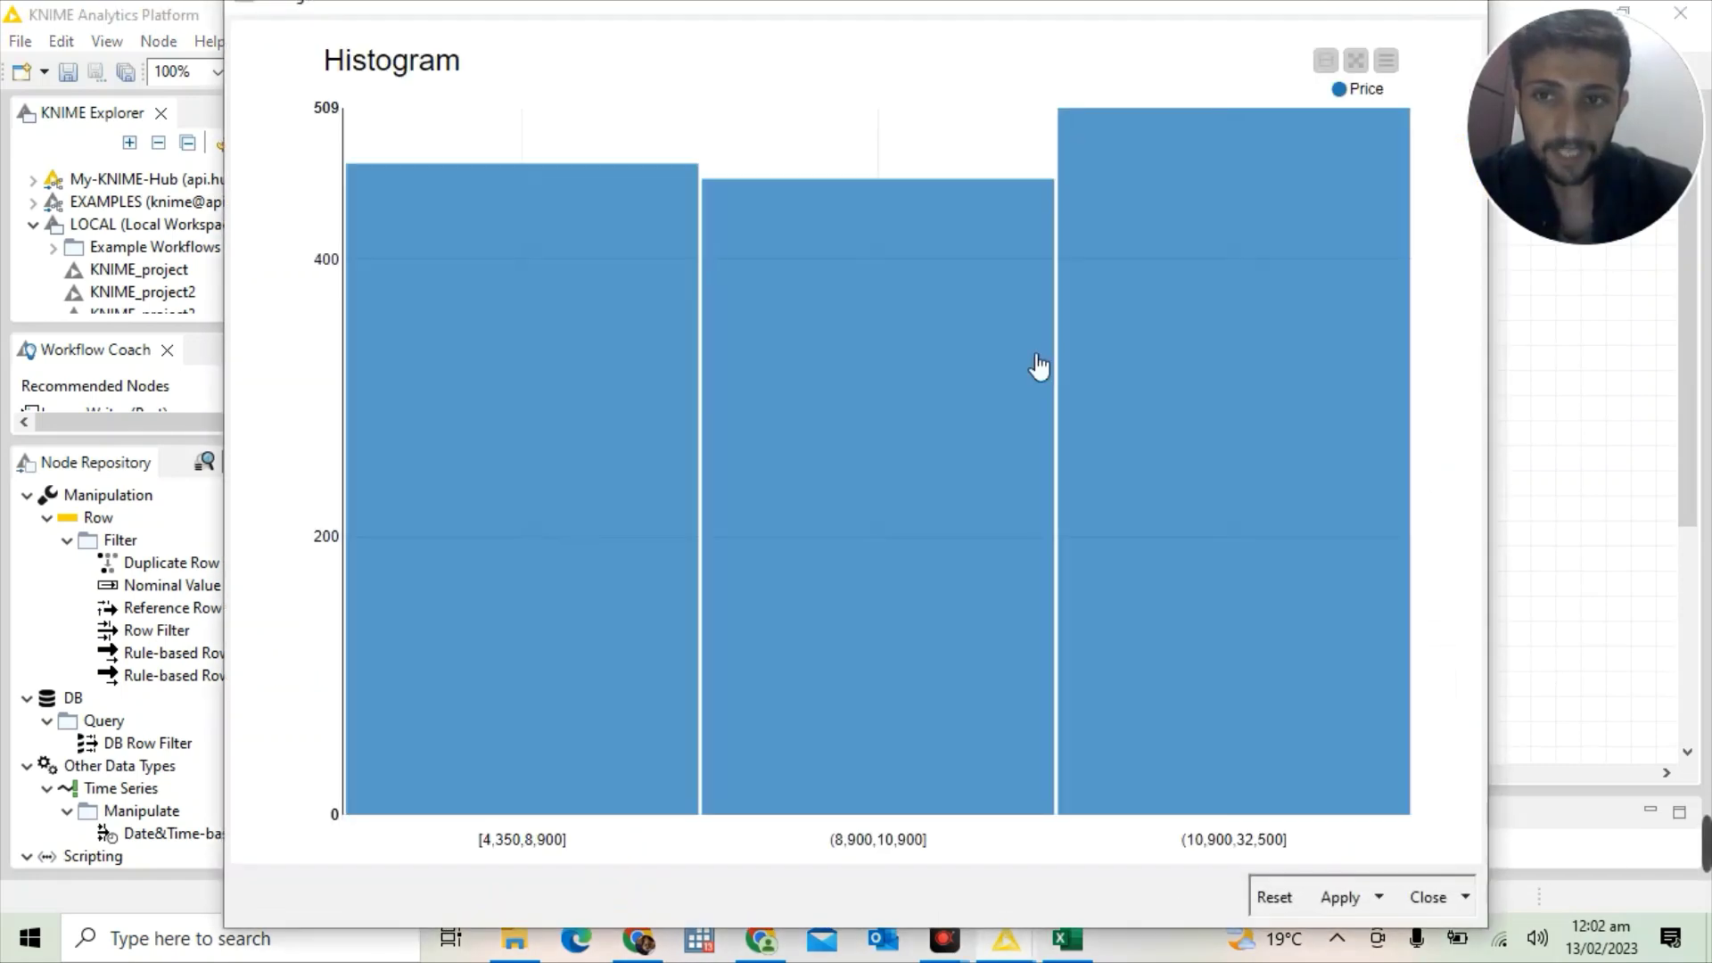
{"action": "mouse_move", "coordinate": [749, 332]}
{"action": "mouse_move", "coordinate": [604, 219]}
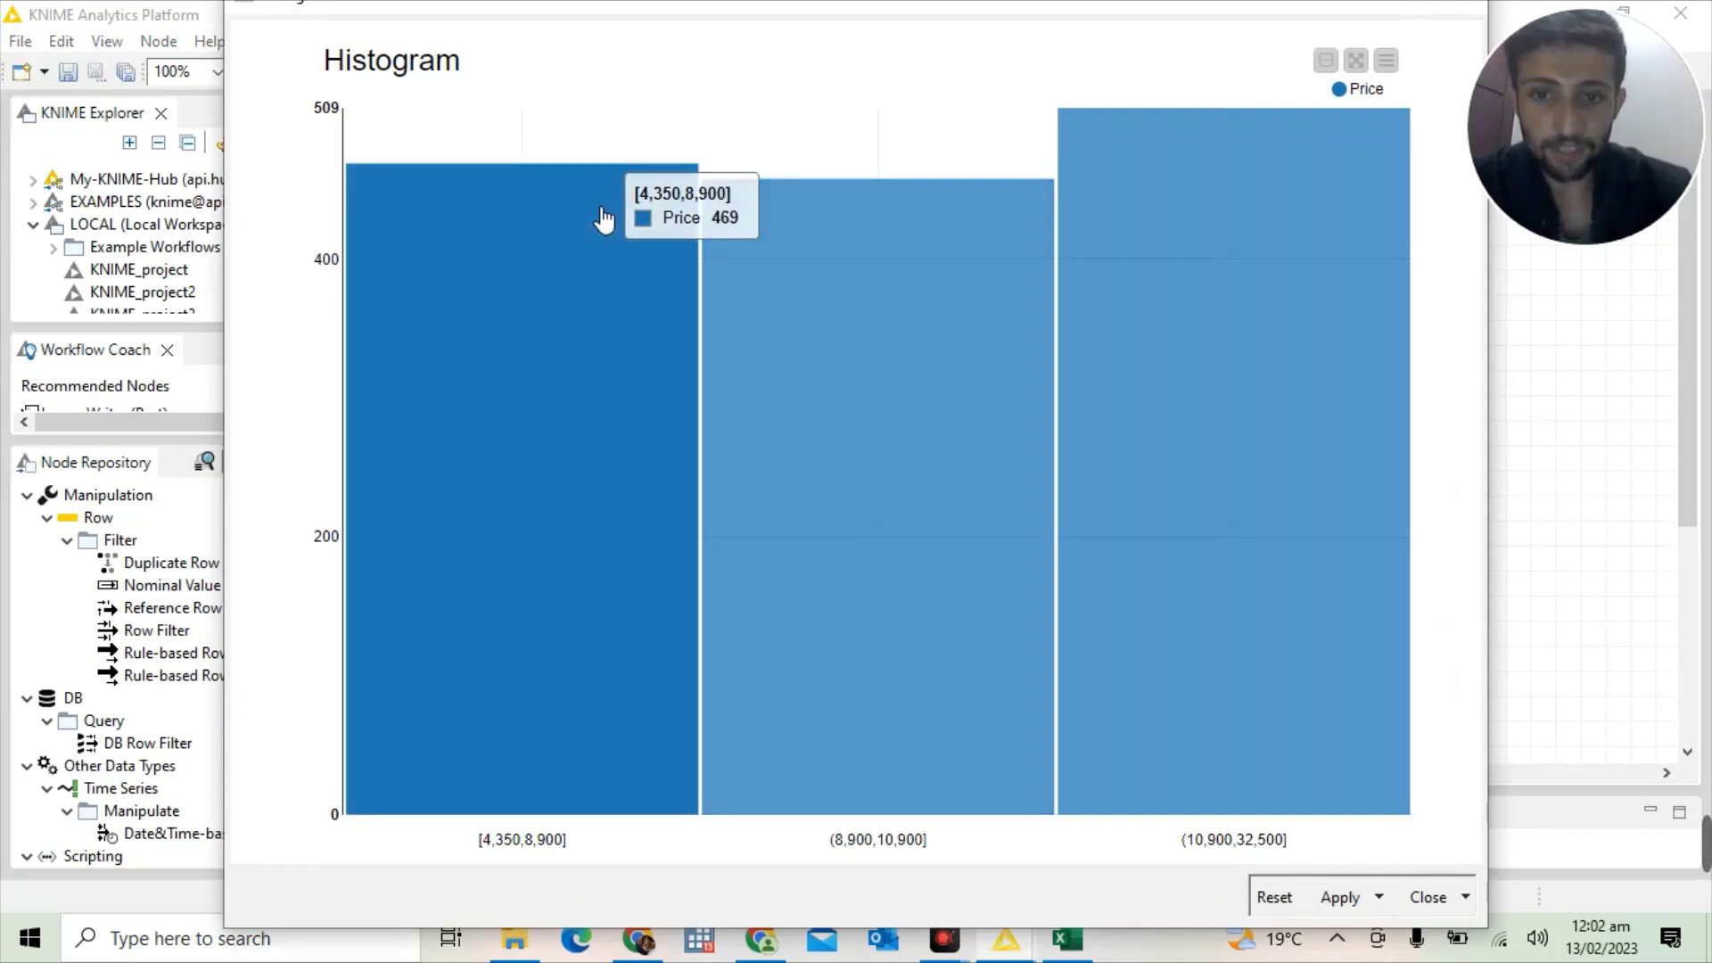
{"action": "mouse_move", "coordinate": [1231, 451]}
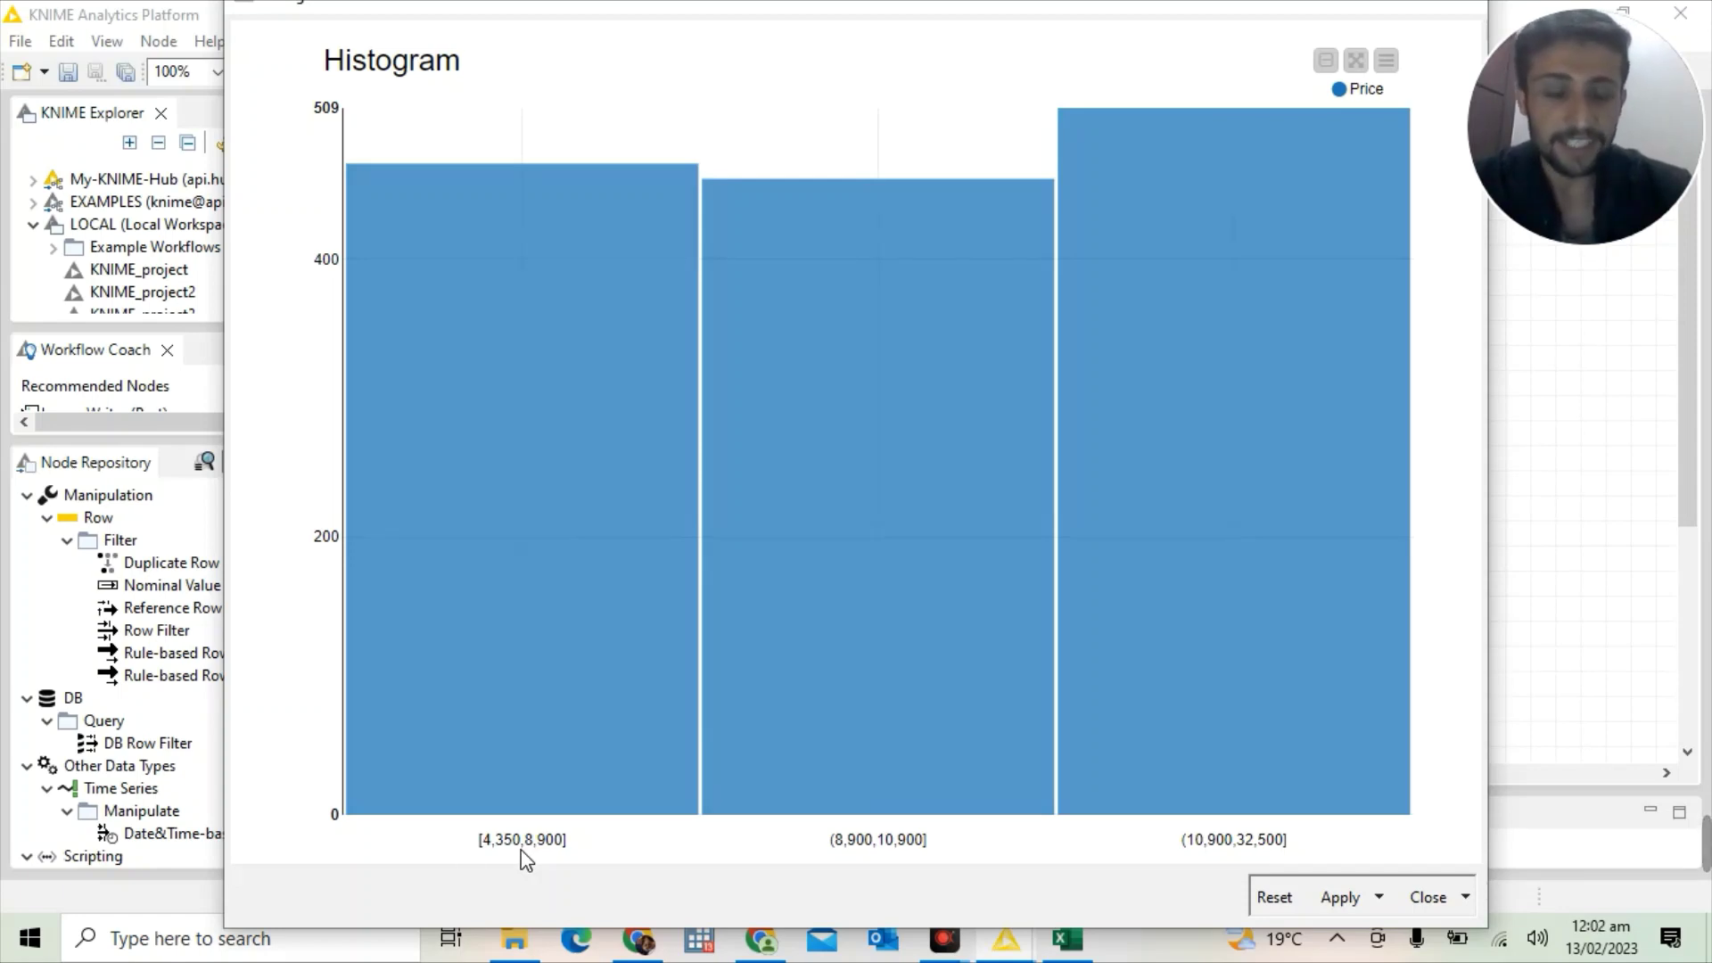
{"action": "mouse_move", "coordinate": [500, 603]}
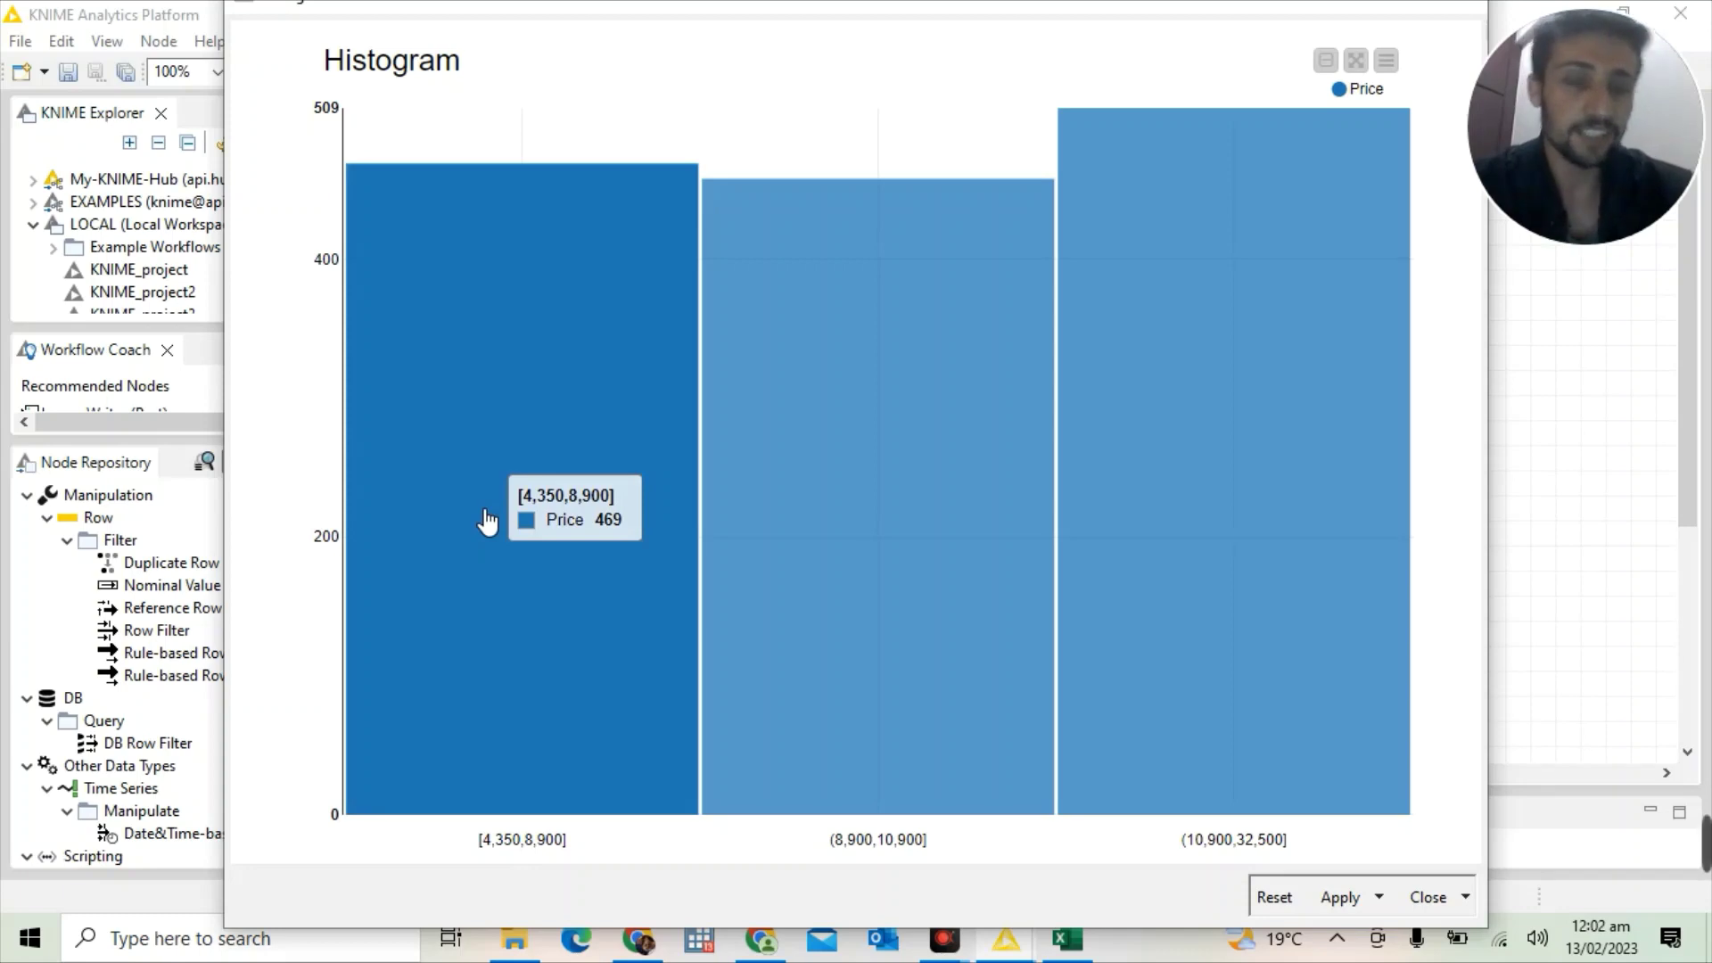
{"action": "mouse_move", "coordinate": [1117, 109]}
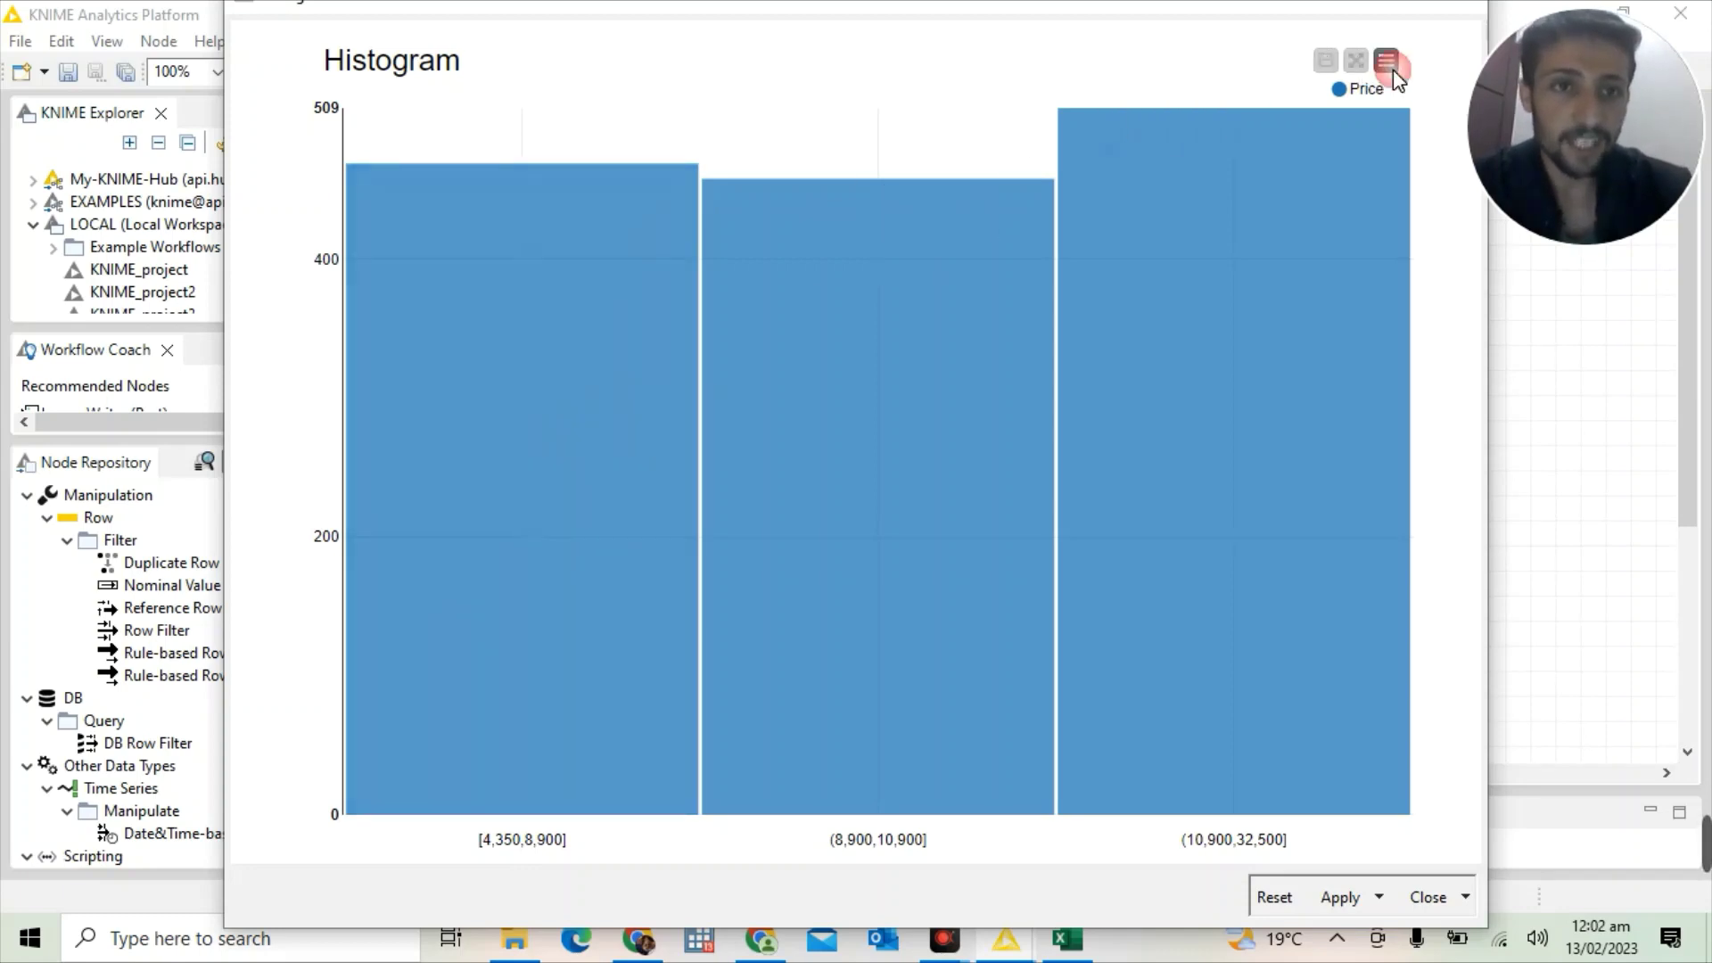
Try plotting the Price histogram as a horizontal bar chart, and close the view discarding the changed settings
{"action": "left_click", "coordinate": [1393, 70]}
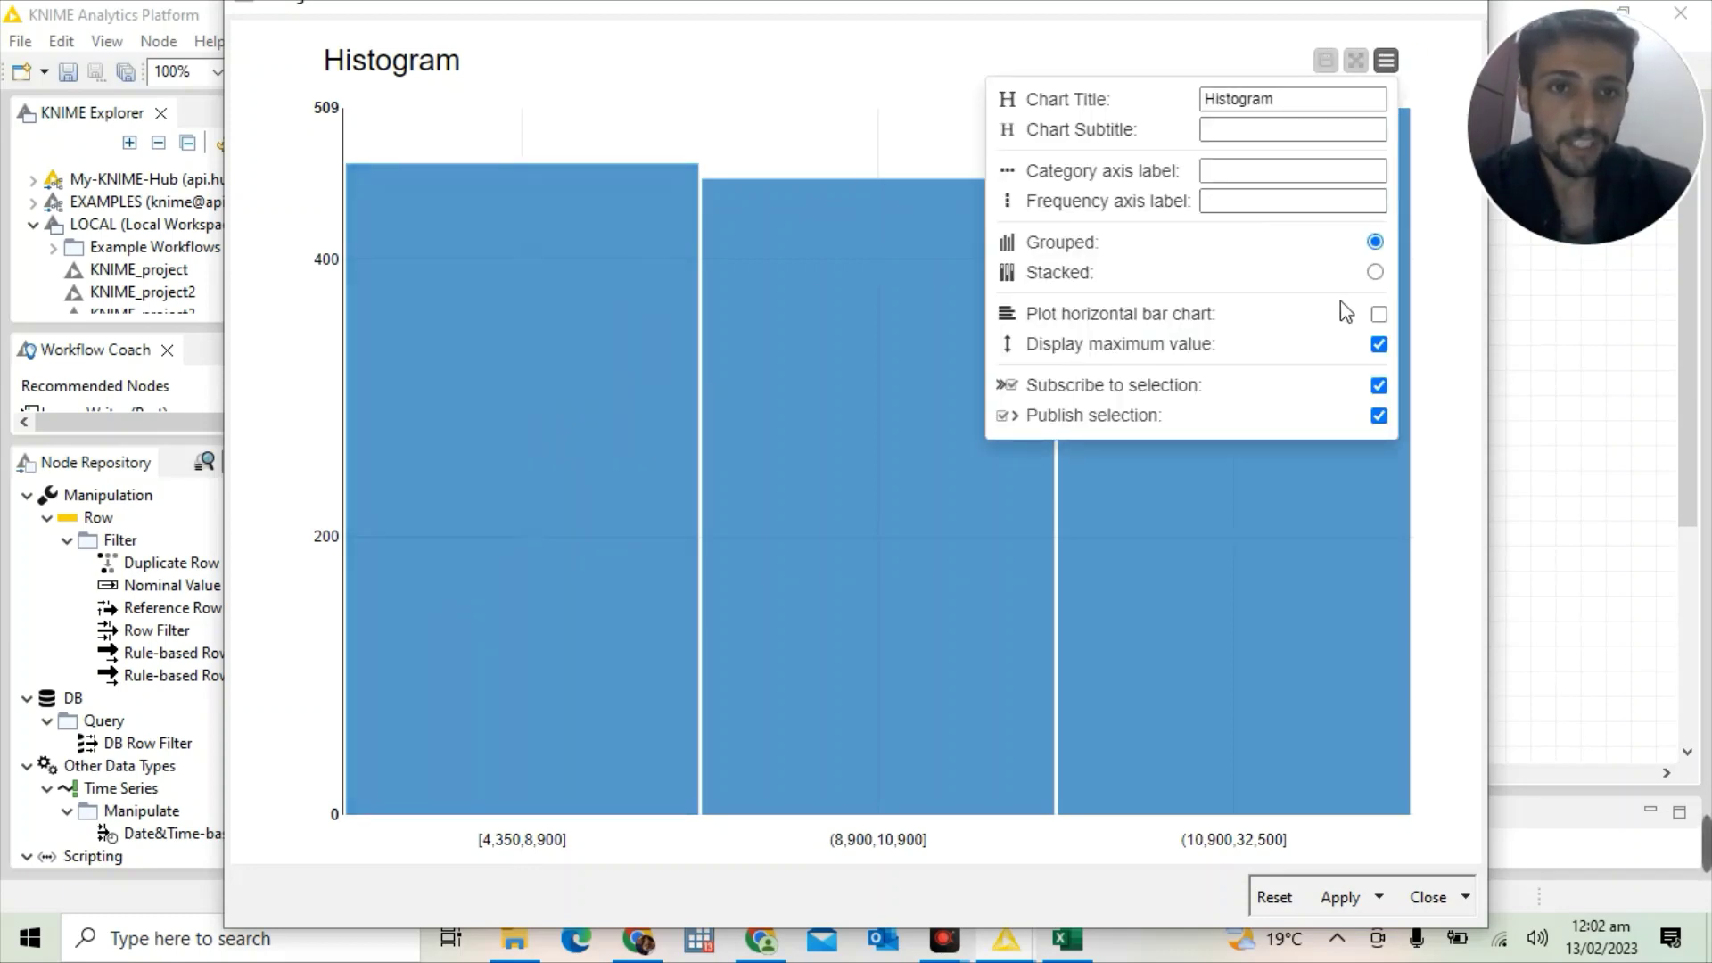
{"action": "left_click", "coordinate": [1379, 314]}
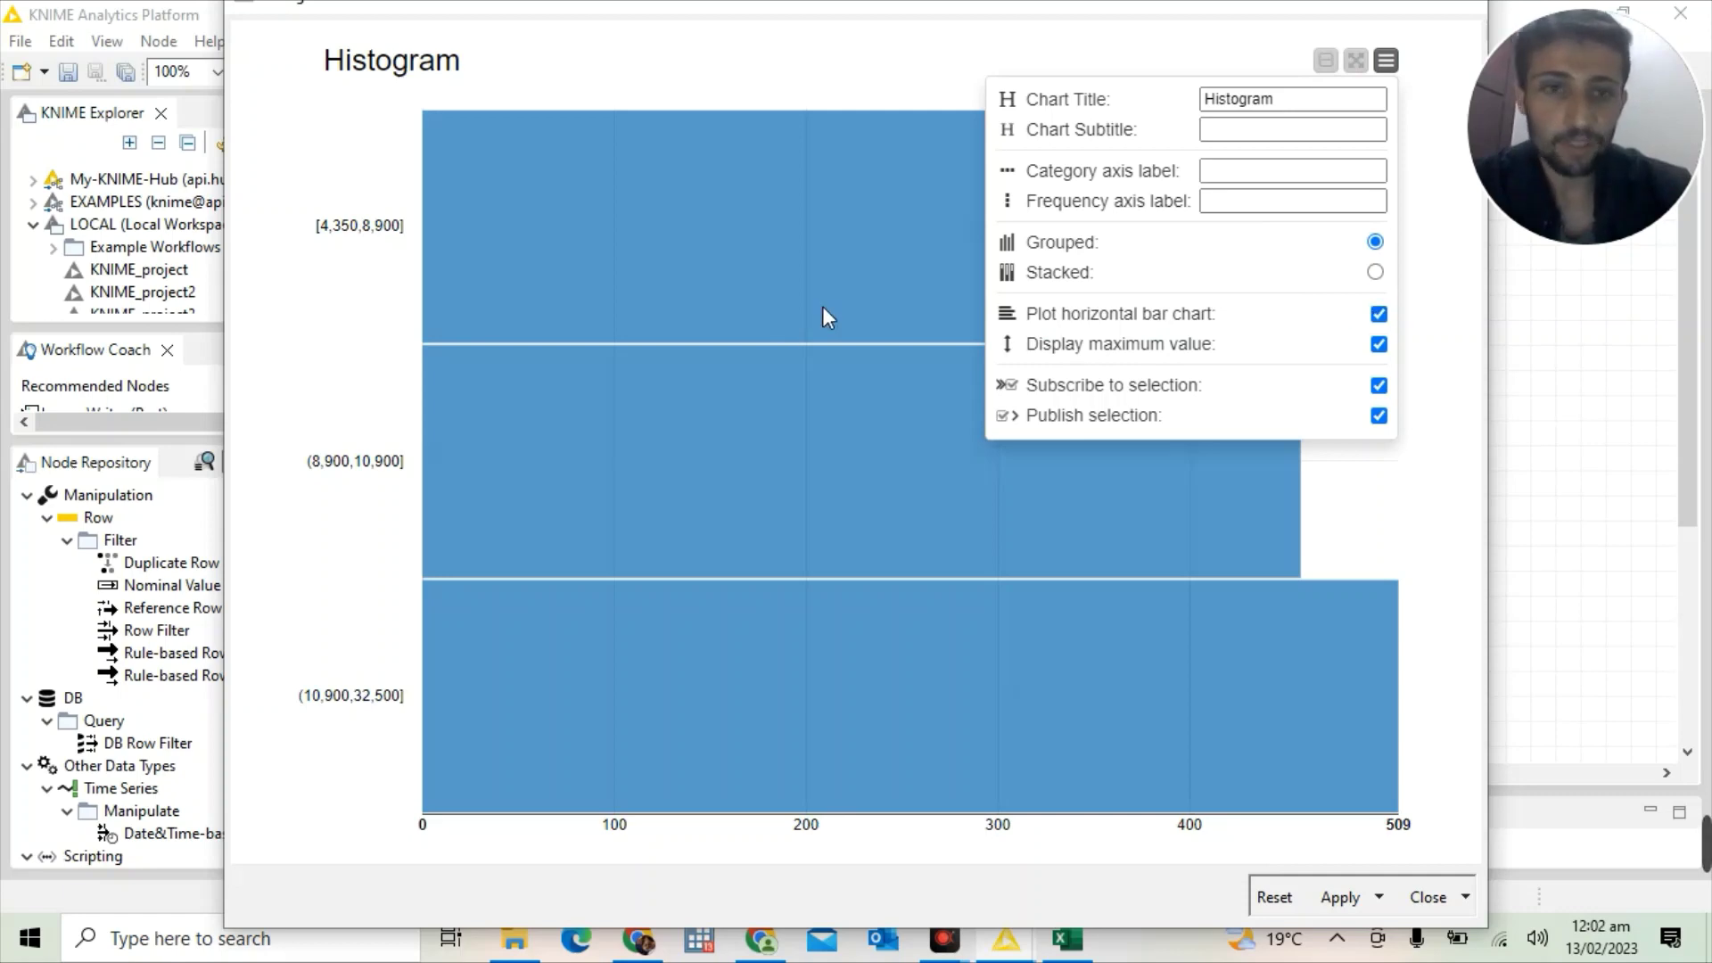
{"action": "left_click", "coordinate": [1245, 175]}
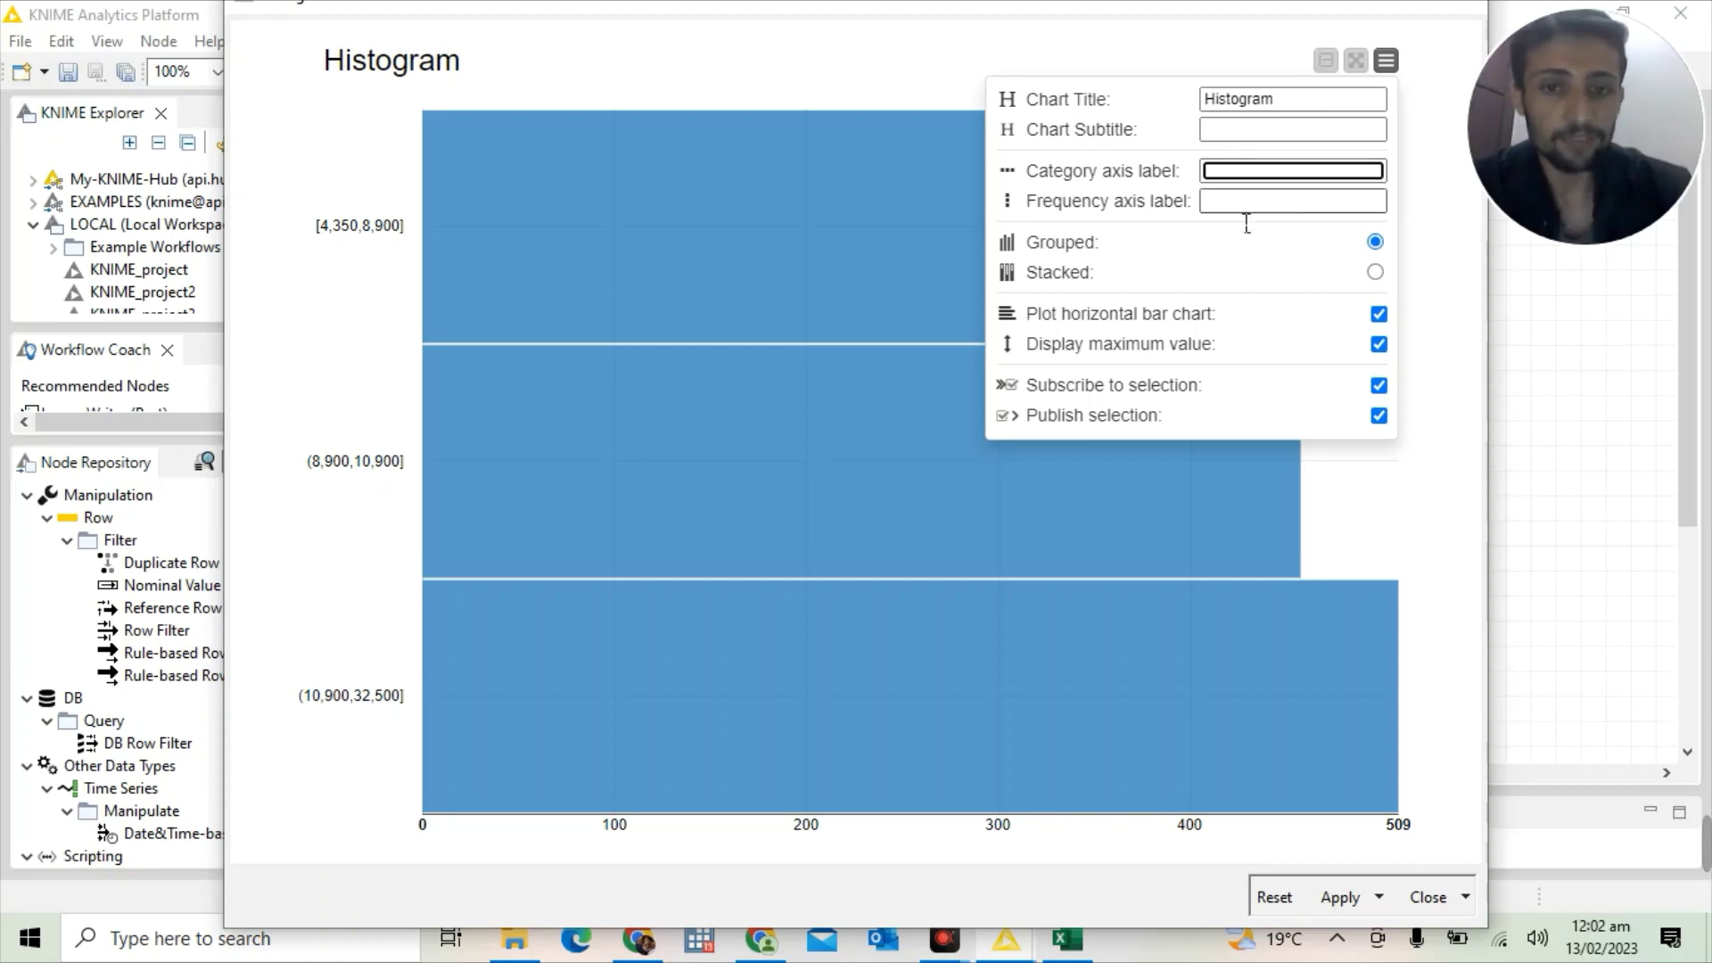
{"action": "left_click", "coordinate": [1240, 174]}
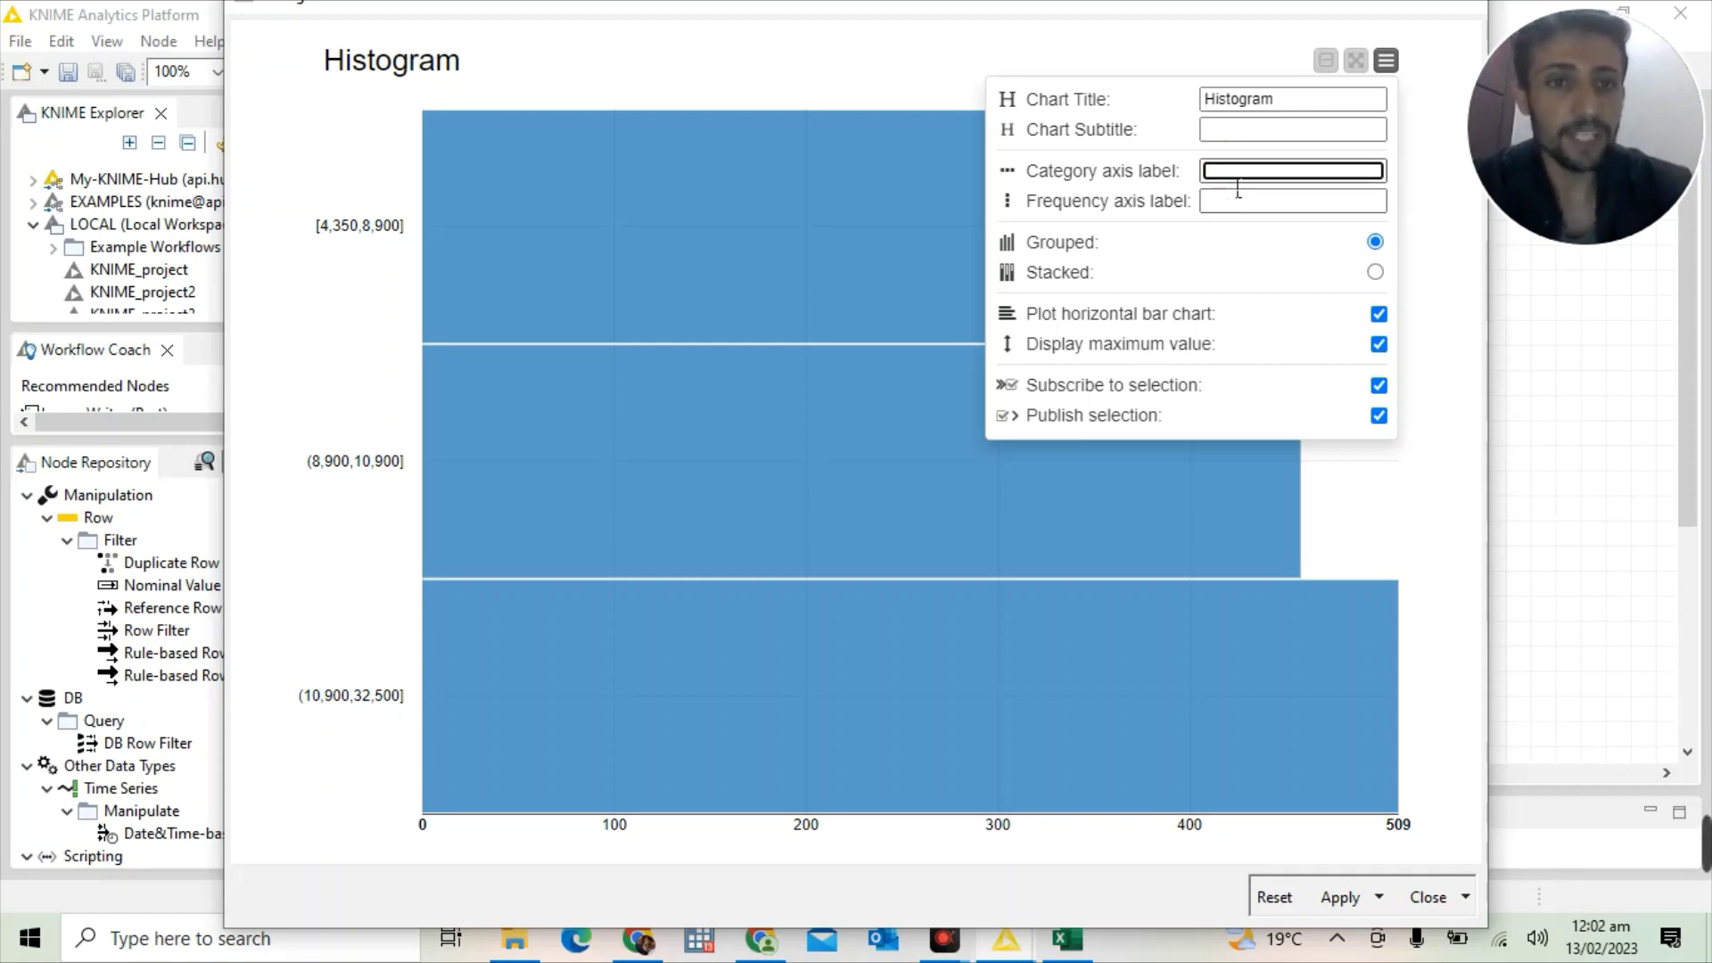
{"action": "left_click", "coordinate": [1463, 9]}
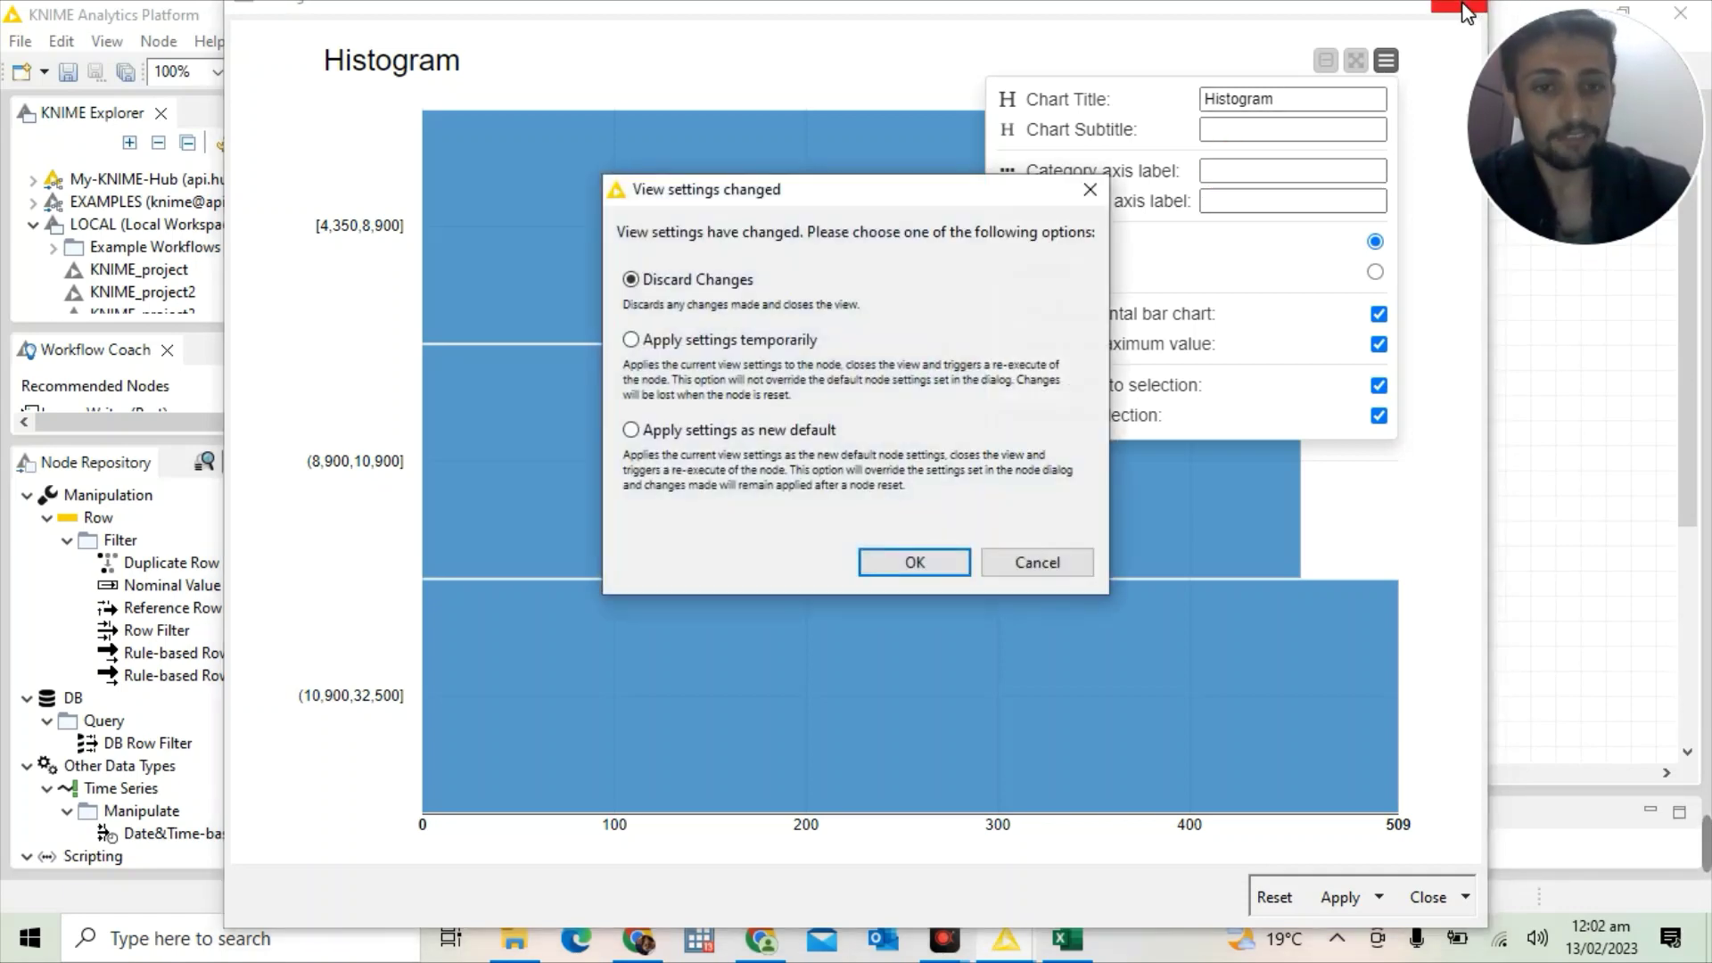
{"action": "left_click", "coordinate": [914, 563]}
Reconfigure the Histogram node to use KM as its histogram column and accept resetting the node
{"action": "right_click", "coordinate": [947, 615]}
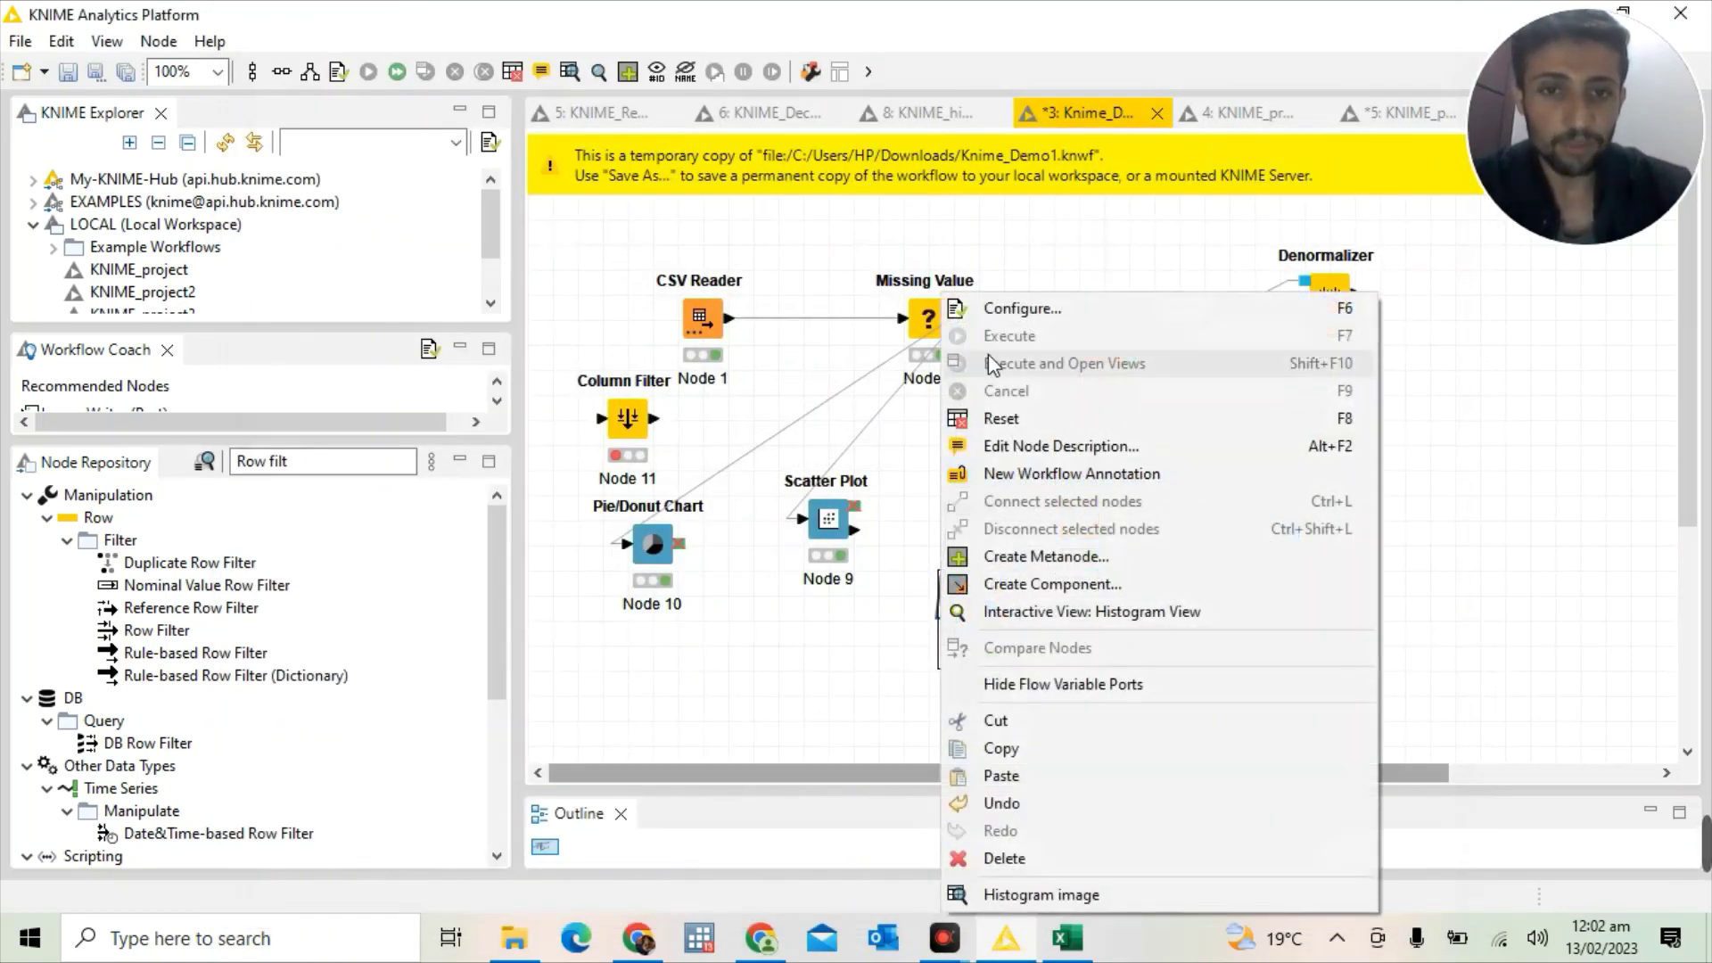
{"action": "left_click", "coordinate": [997, 312]}
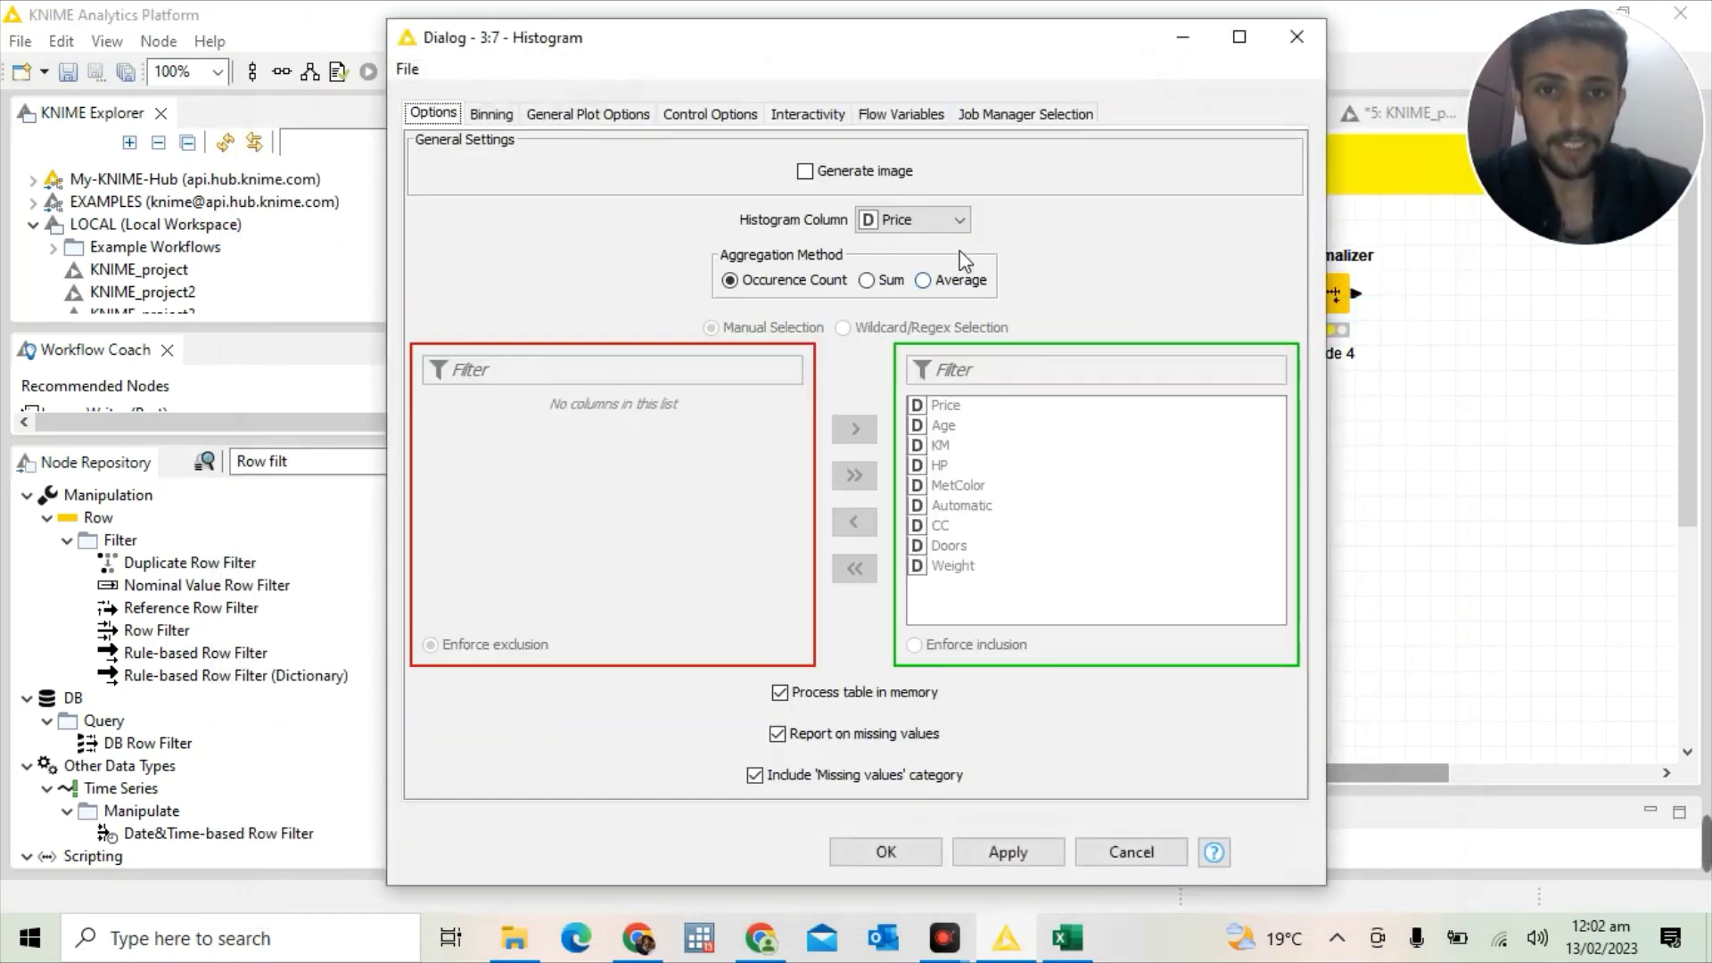
{"action": "left_click", "coordinate": [954, 219]}
{"action": "left_click", "coordinate": [931, 286]}
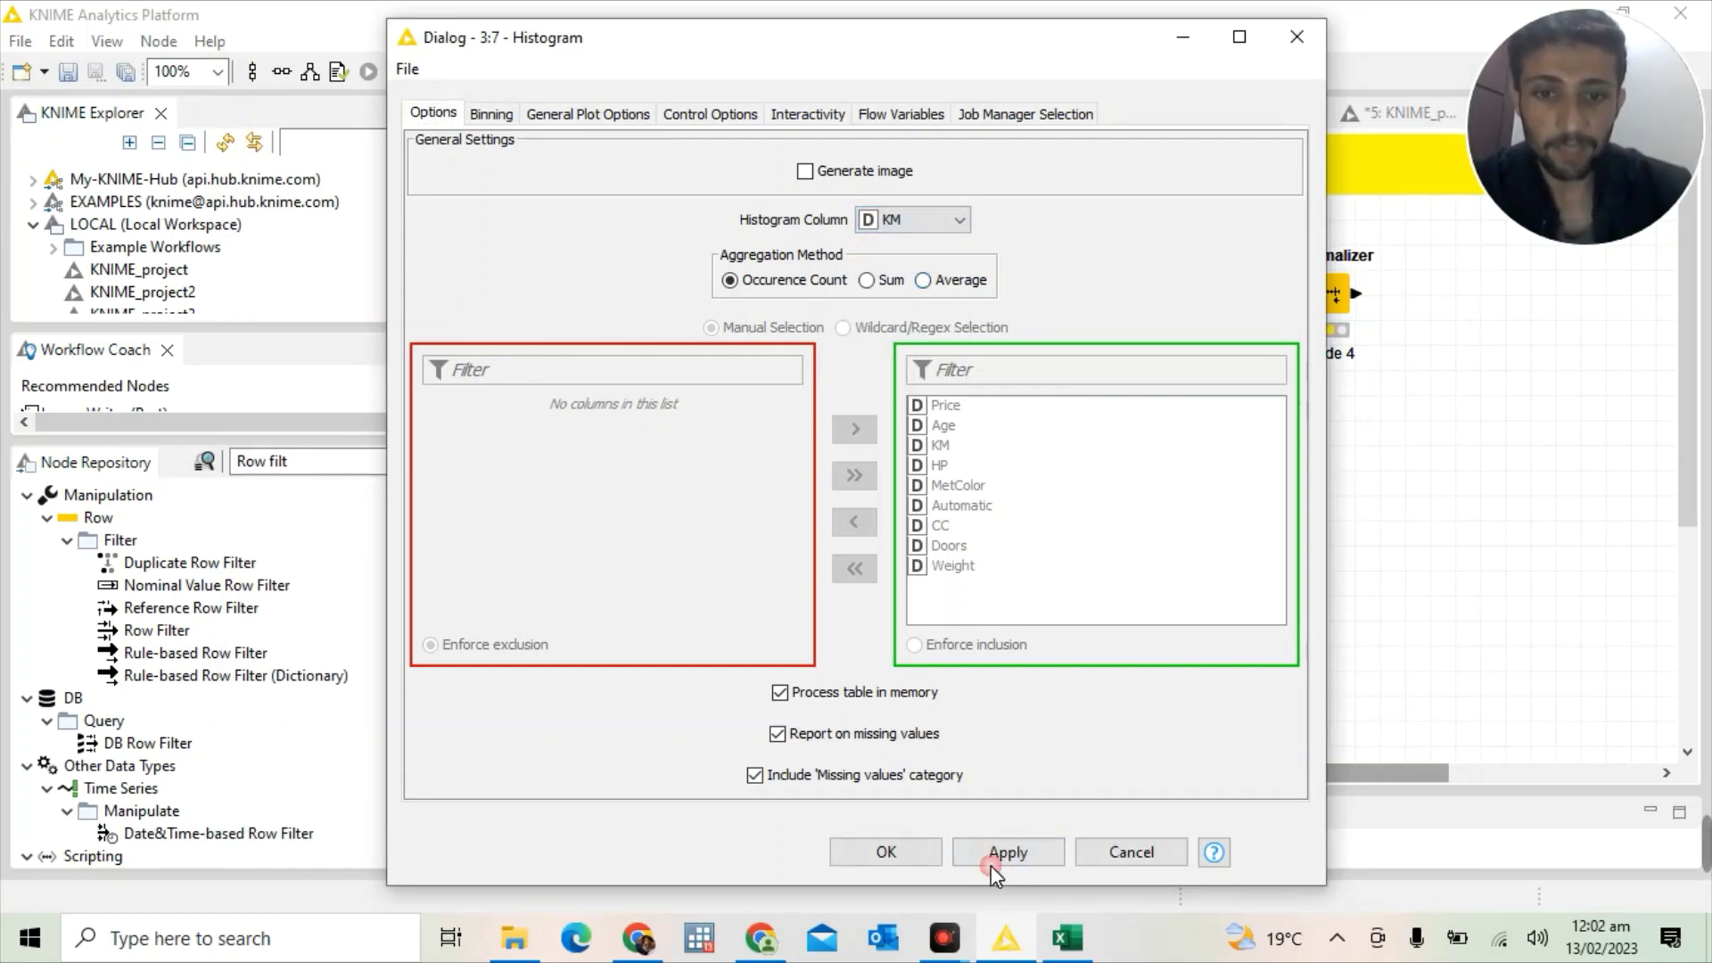
{"action": "left_click", "coordinate": [899, 854]}
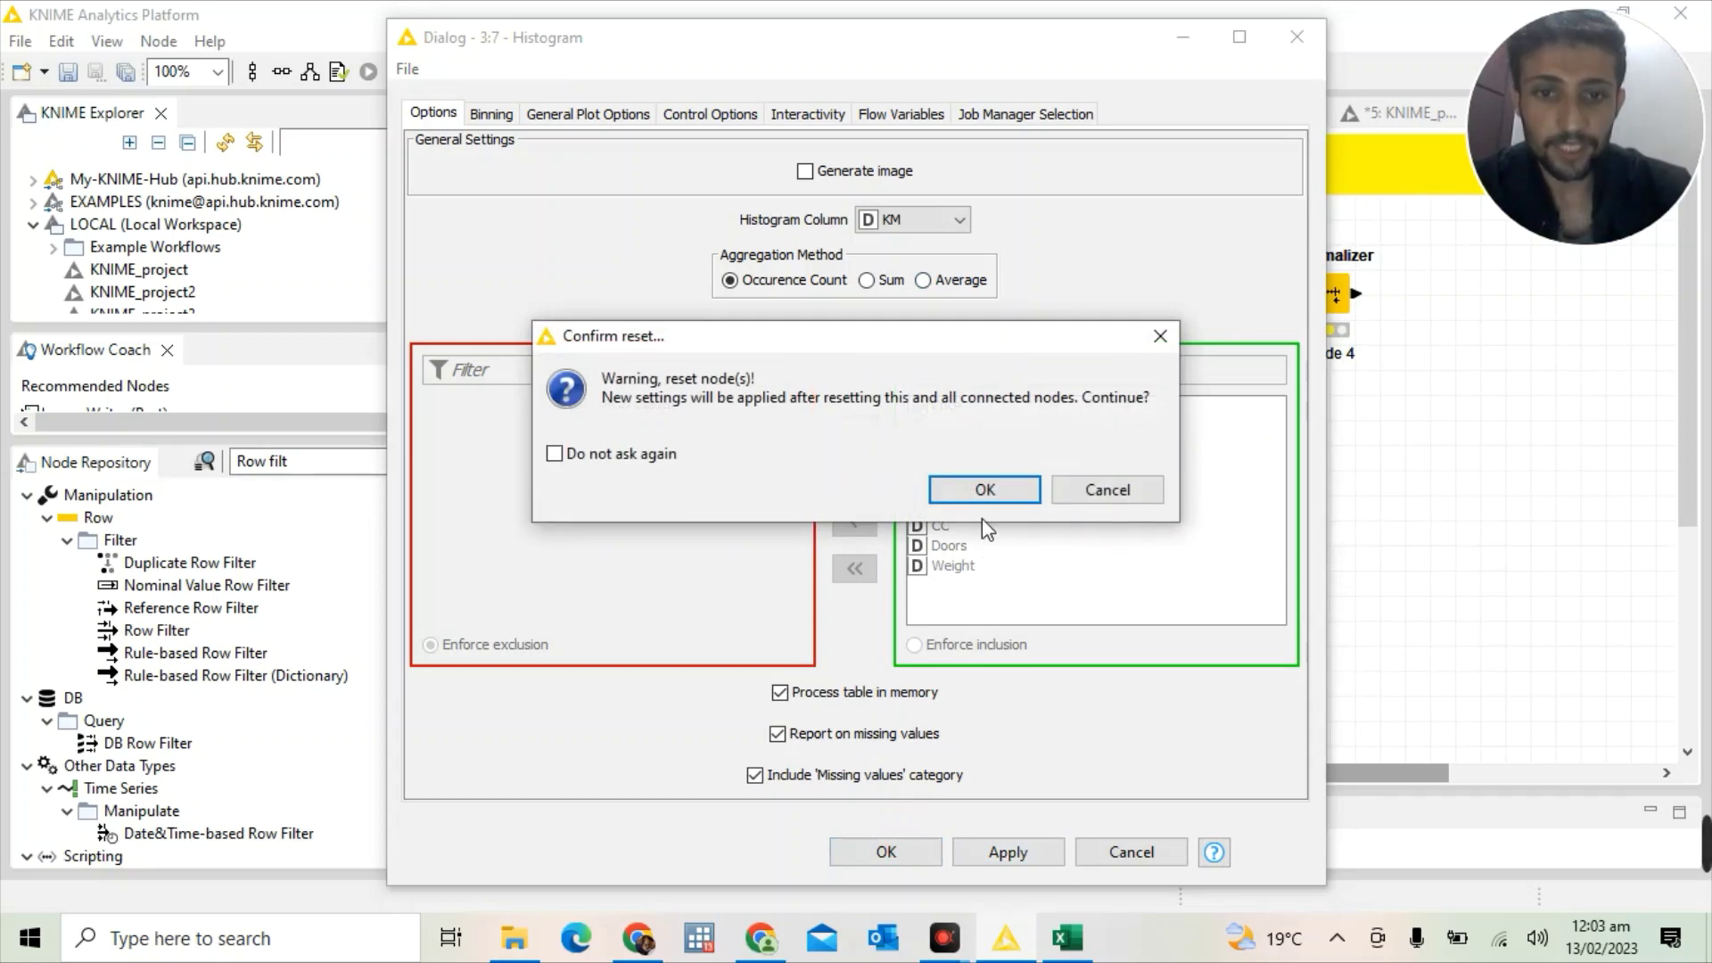
{"action": "left_click", "coordinate": [982, 493]}
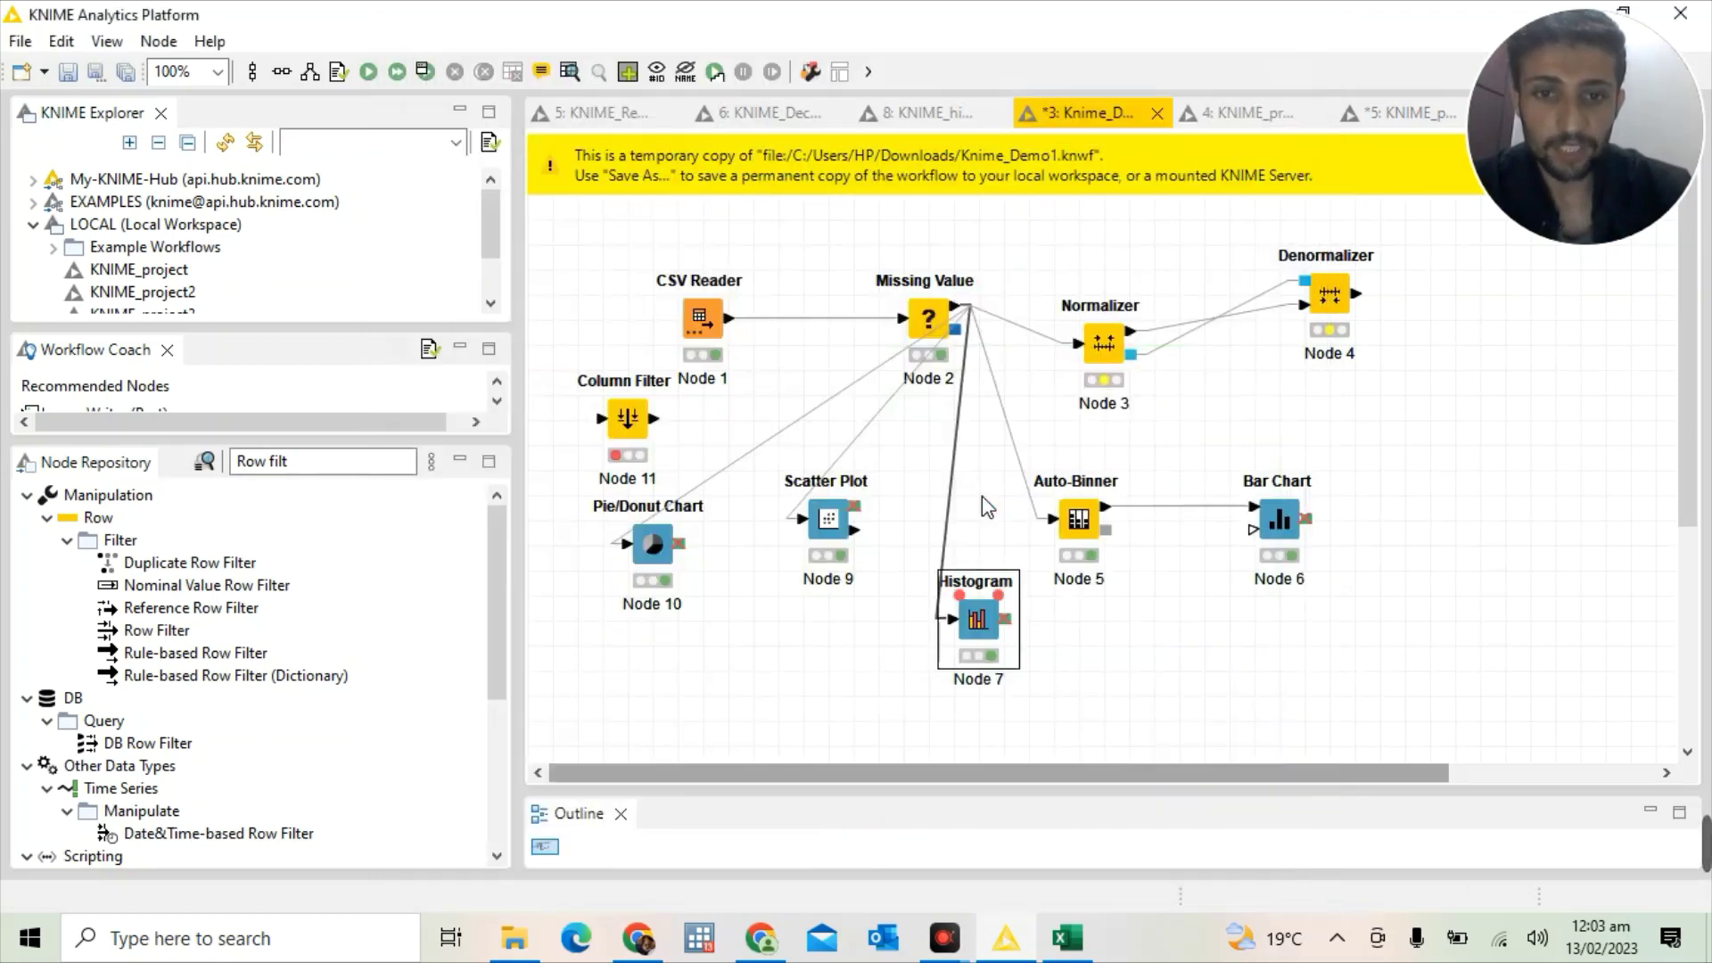
Execute the Histogram node with its view open, inspect the KM distribution, and close the view
{"action": "right_click", "coordinate": [957, 615]}
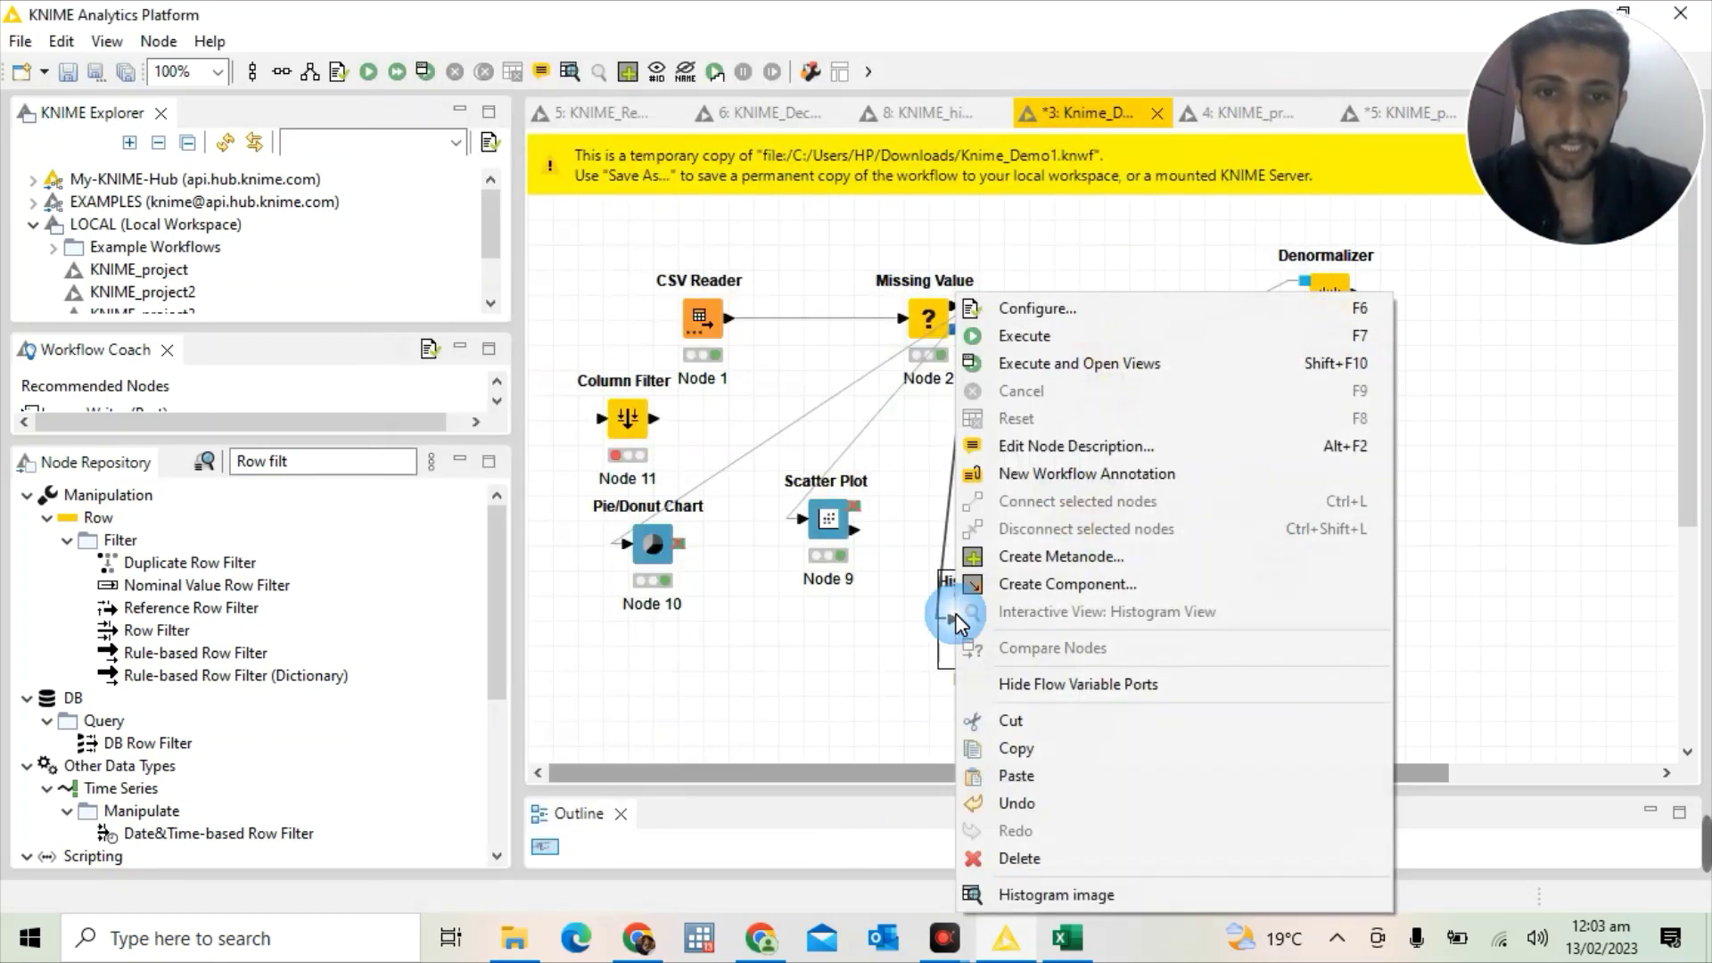
{"action": "left_click", "coordinate": [1067, 364]}
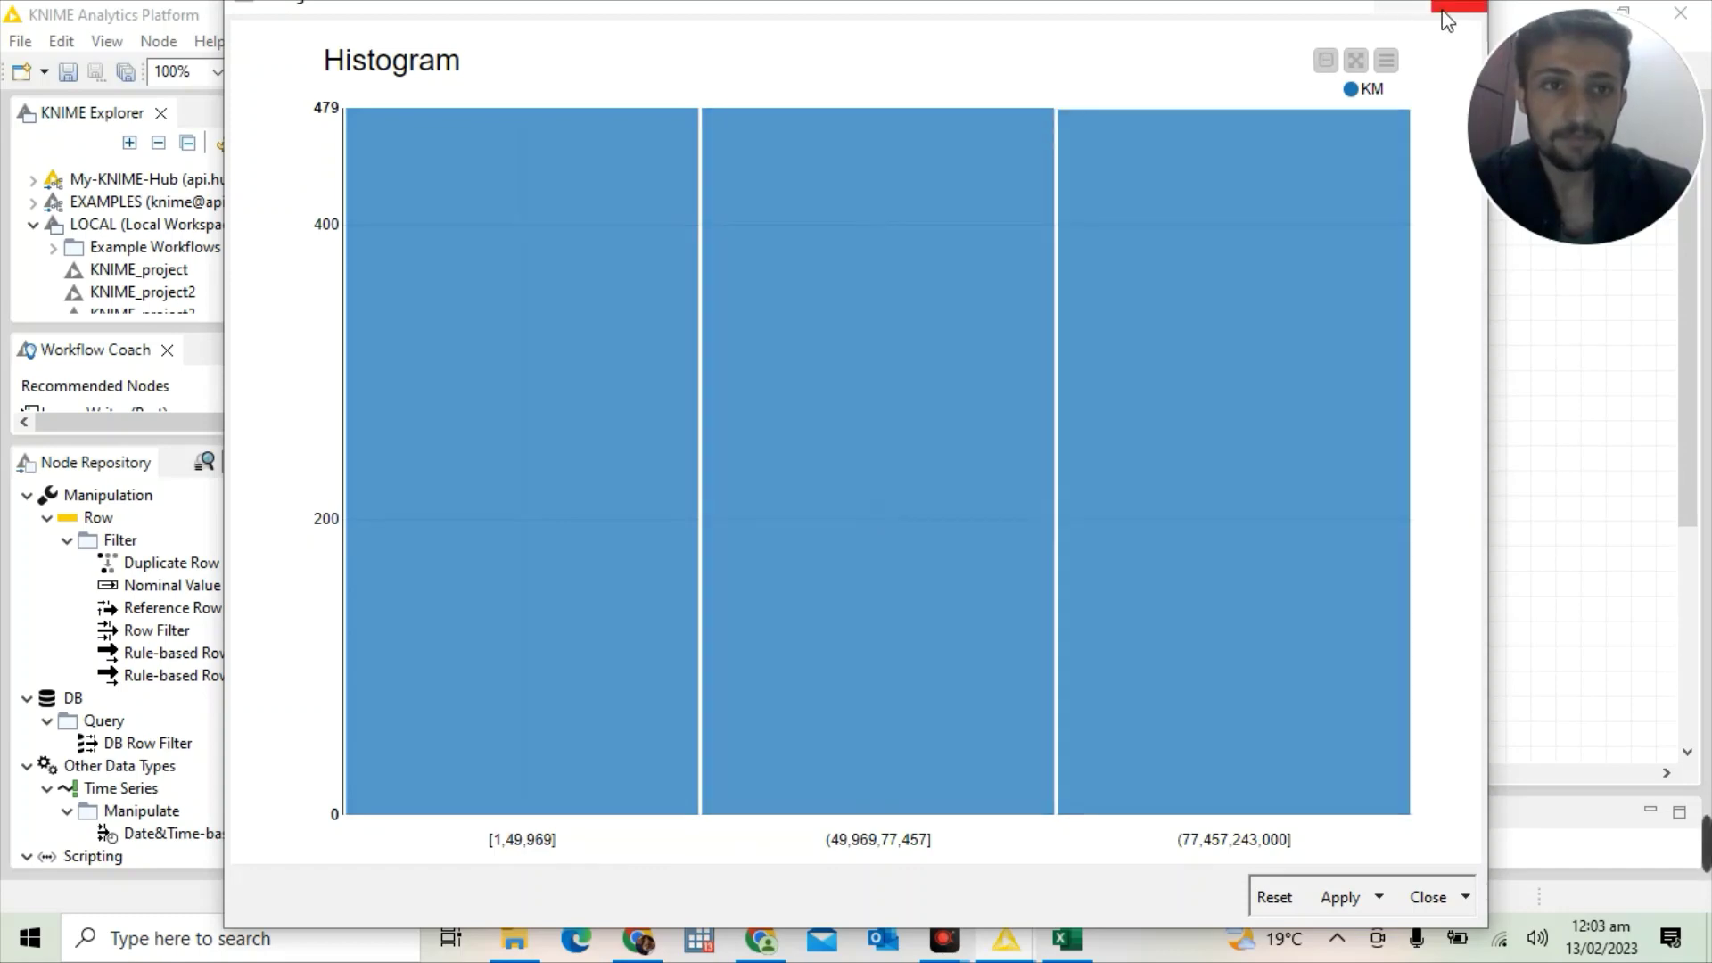
{"action": "left_click", "coordinate": [1447, 19]}
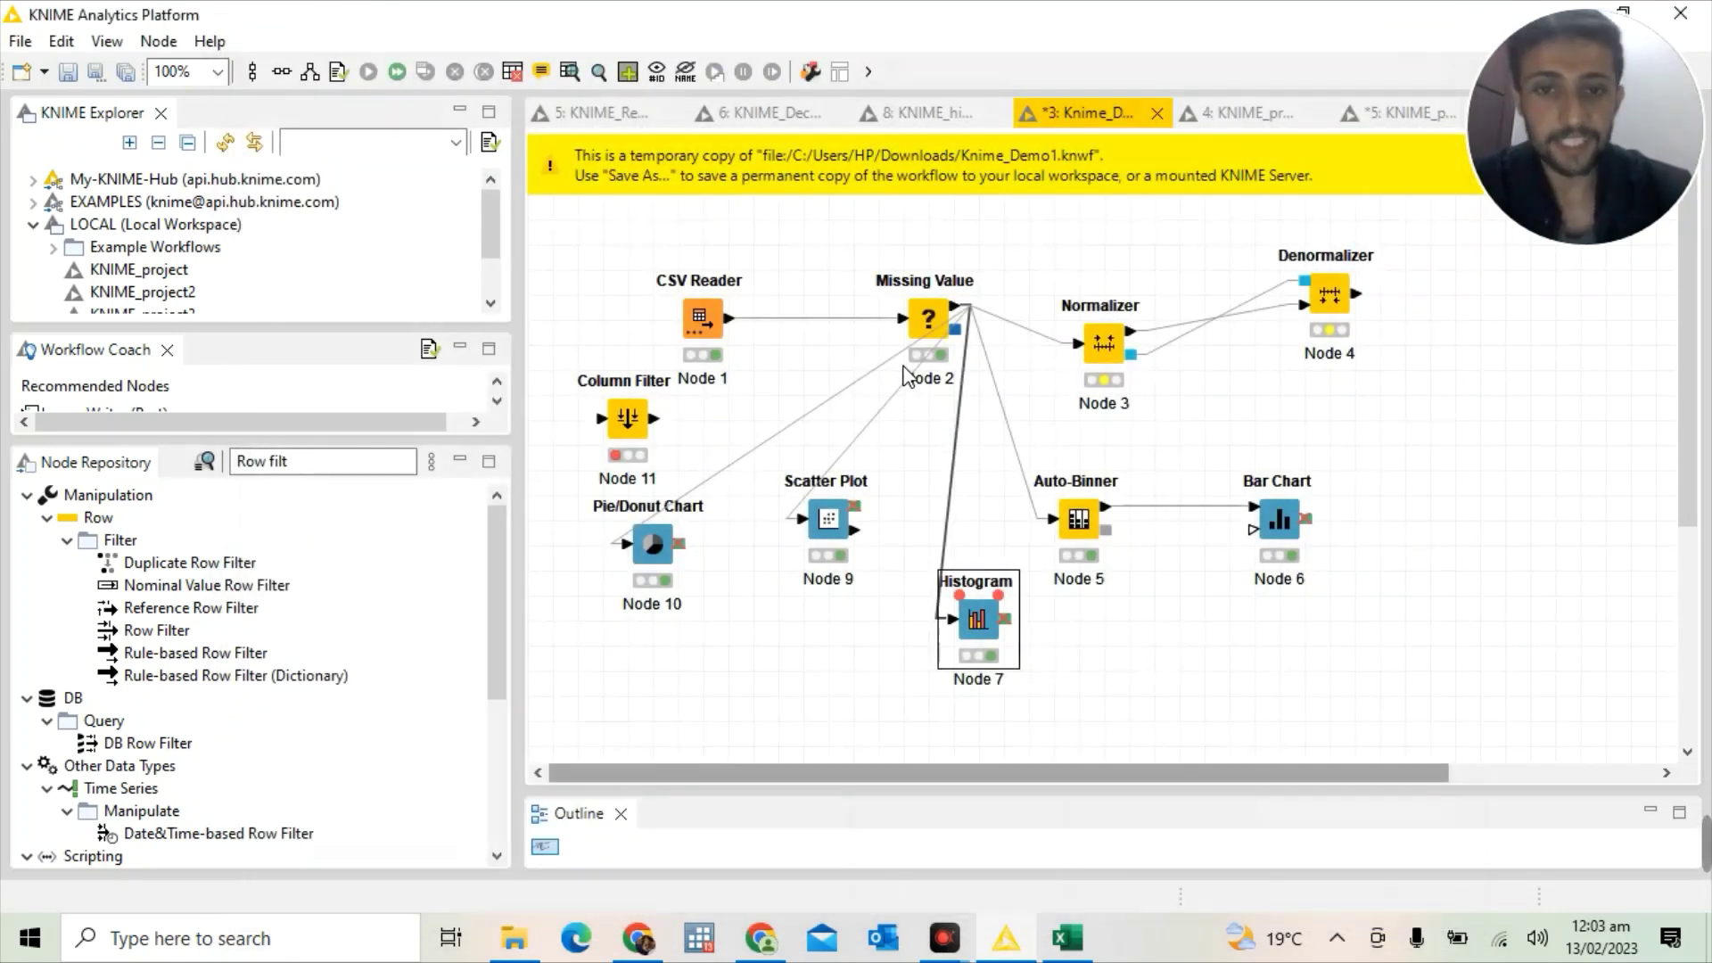
Review the Scatter Plot node's configuration, keeping Age as the x axis column and Price as the y axis column
{"action": "right_click", "coordinate": [803, 531]}
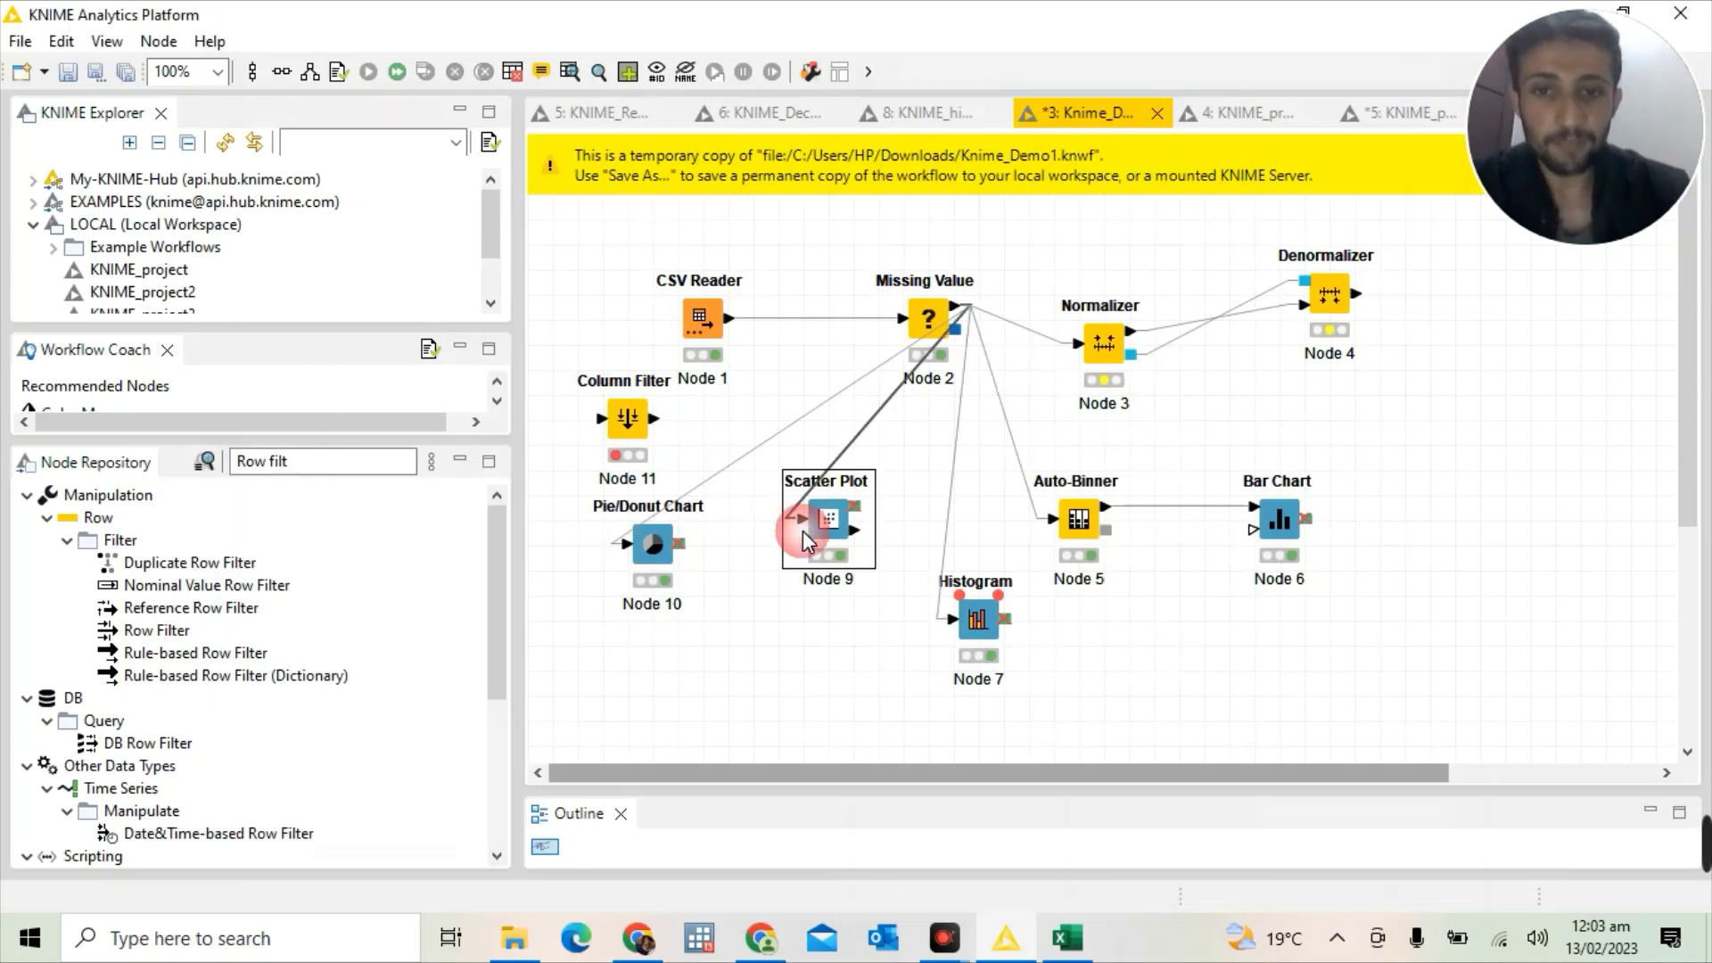
{"action": "left_click", "coordinate": [870, 281]}
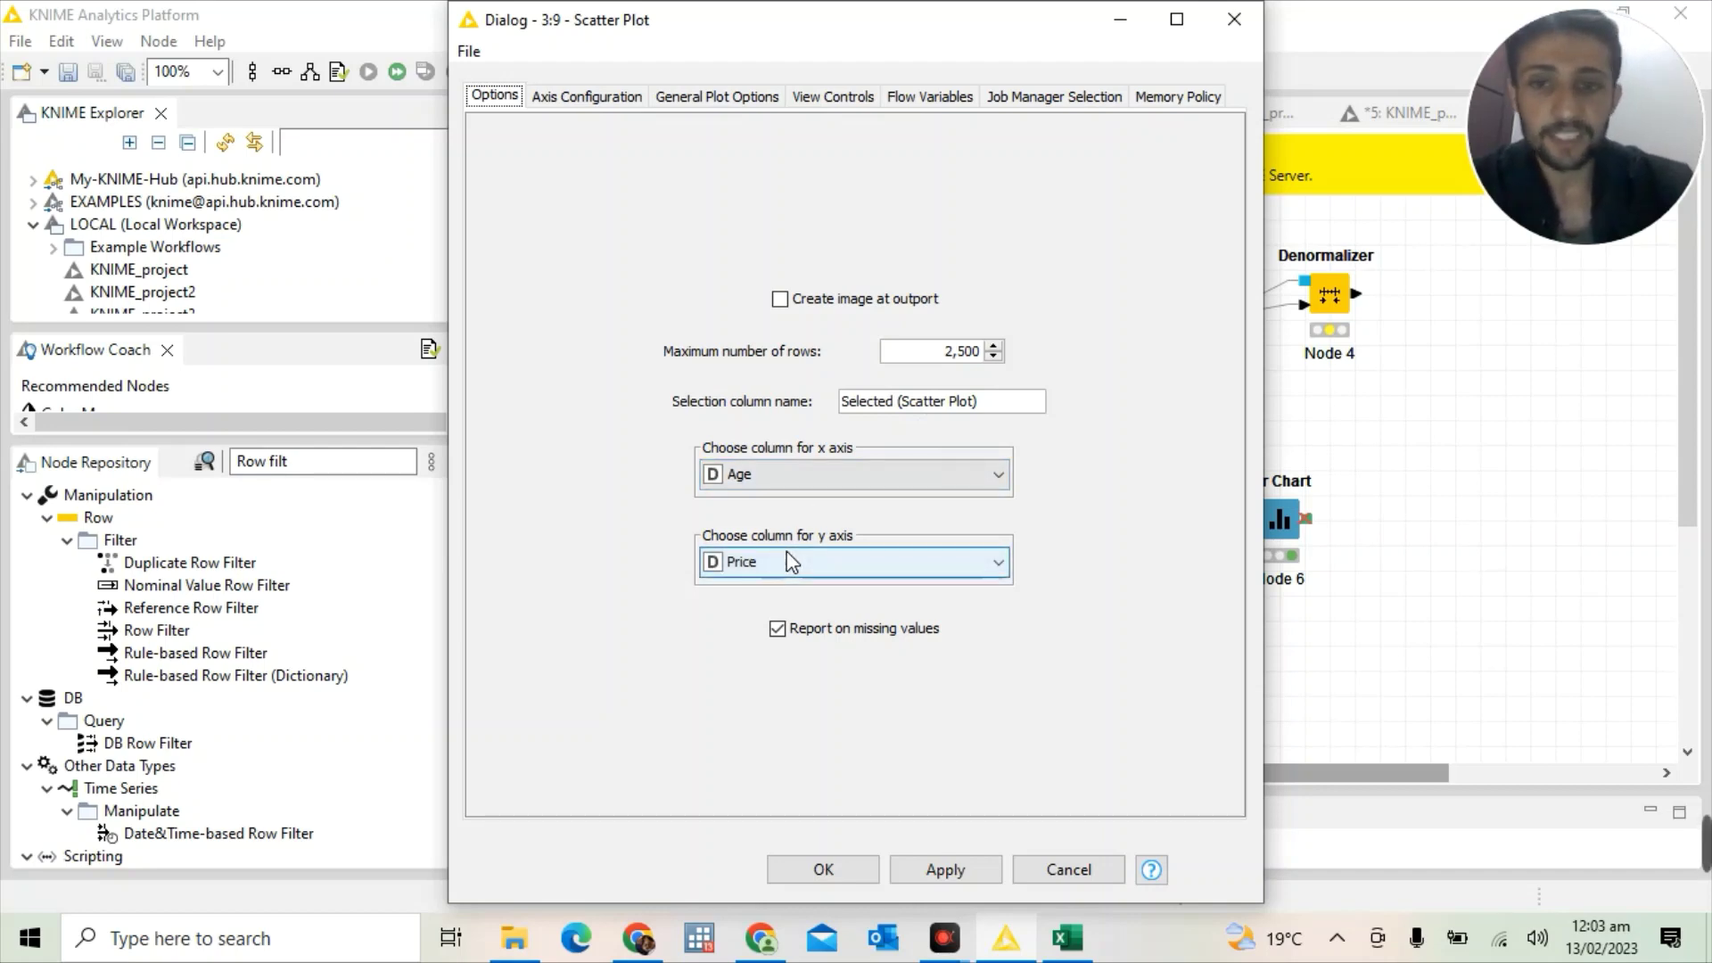
{"action": "left_click", "coordinate": [828, 464]}
{"action": "left_click", "coordinate": [826, 475]}
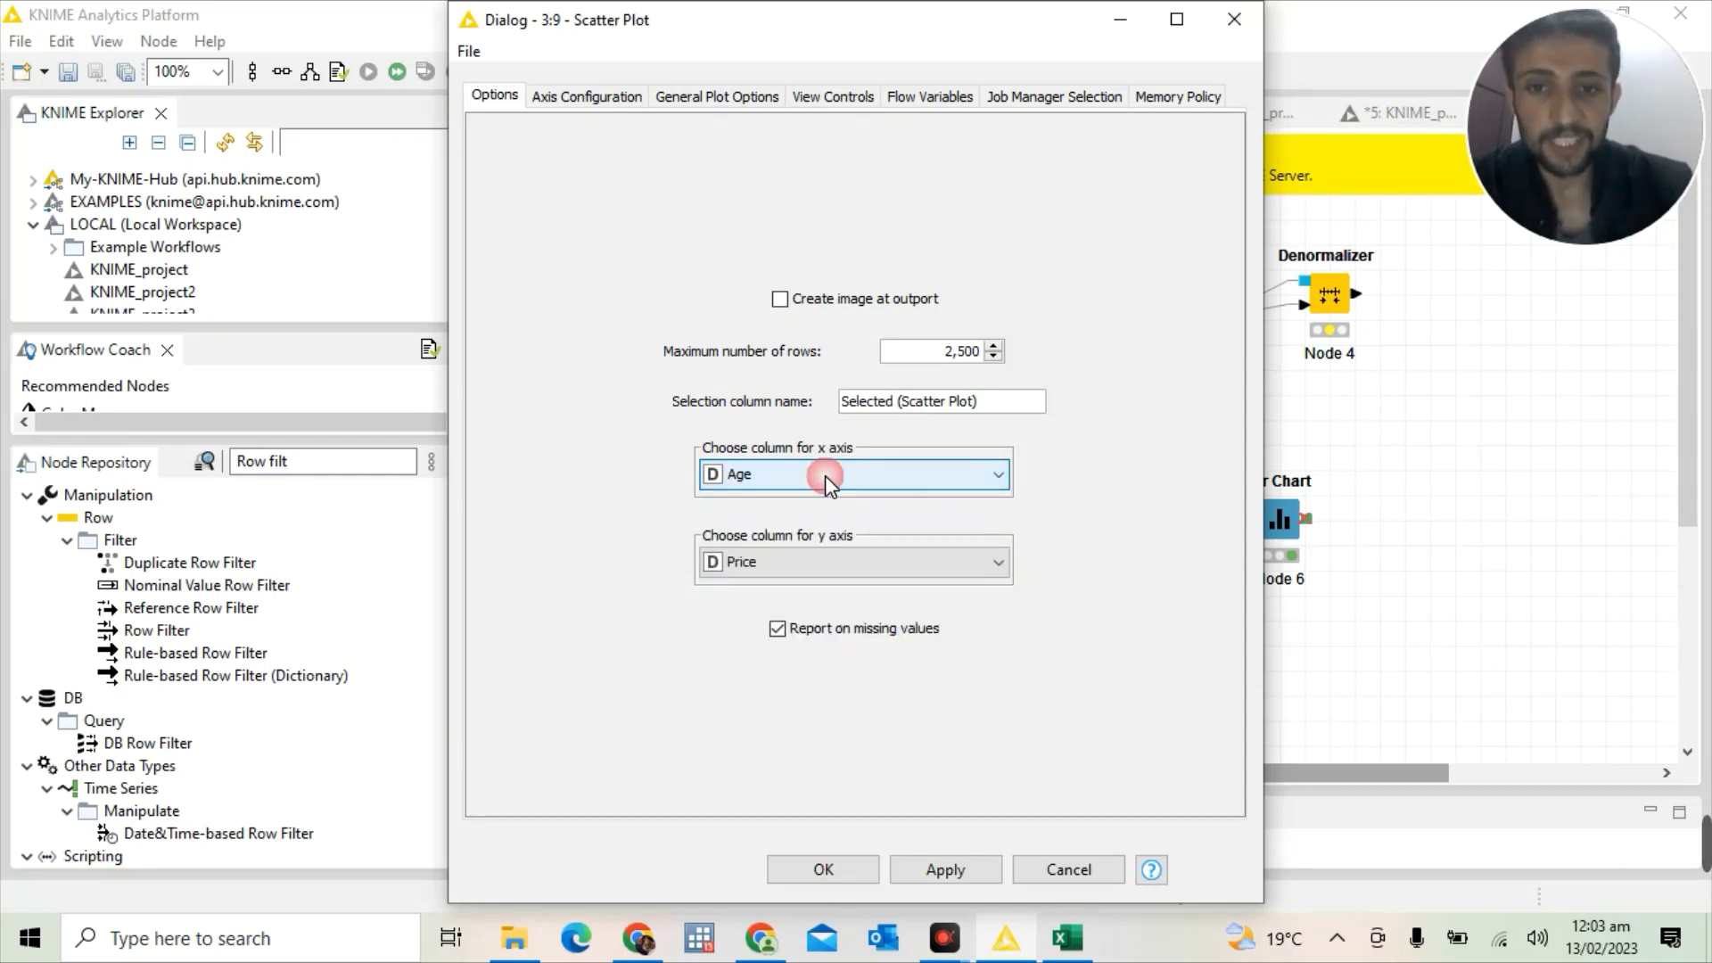
{"action": "left_click", "coordinate": [943, 870]}
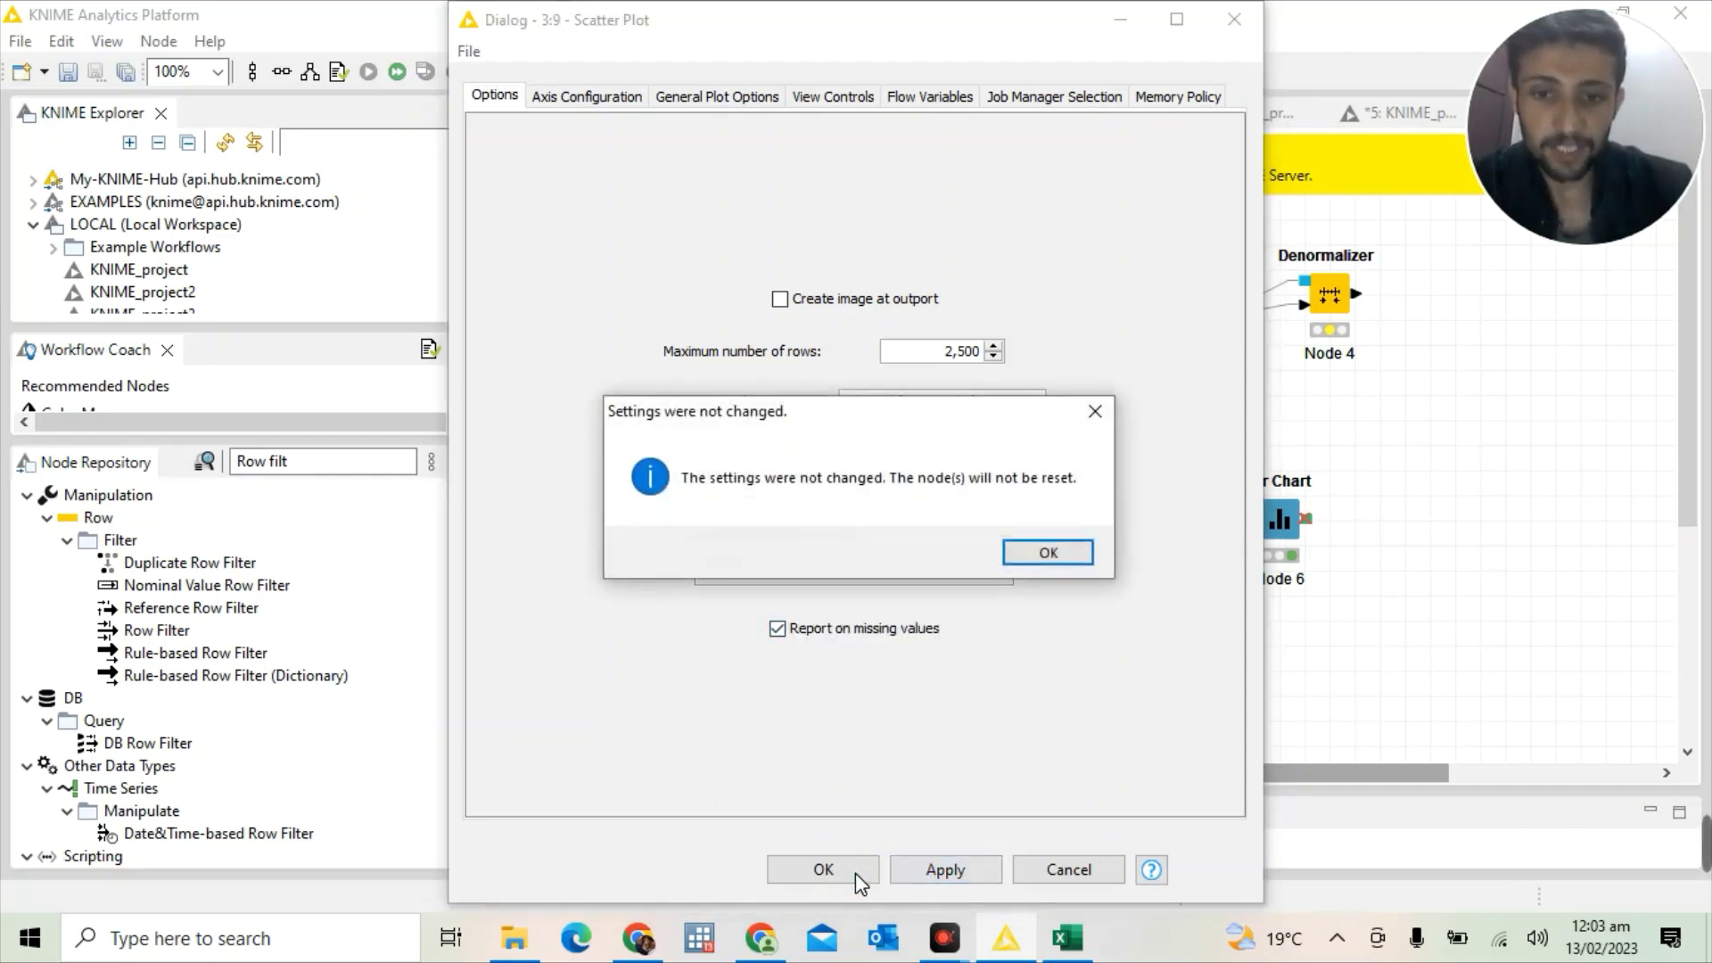
{"action": "left_click", "coordinate": [1045, 554]}
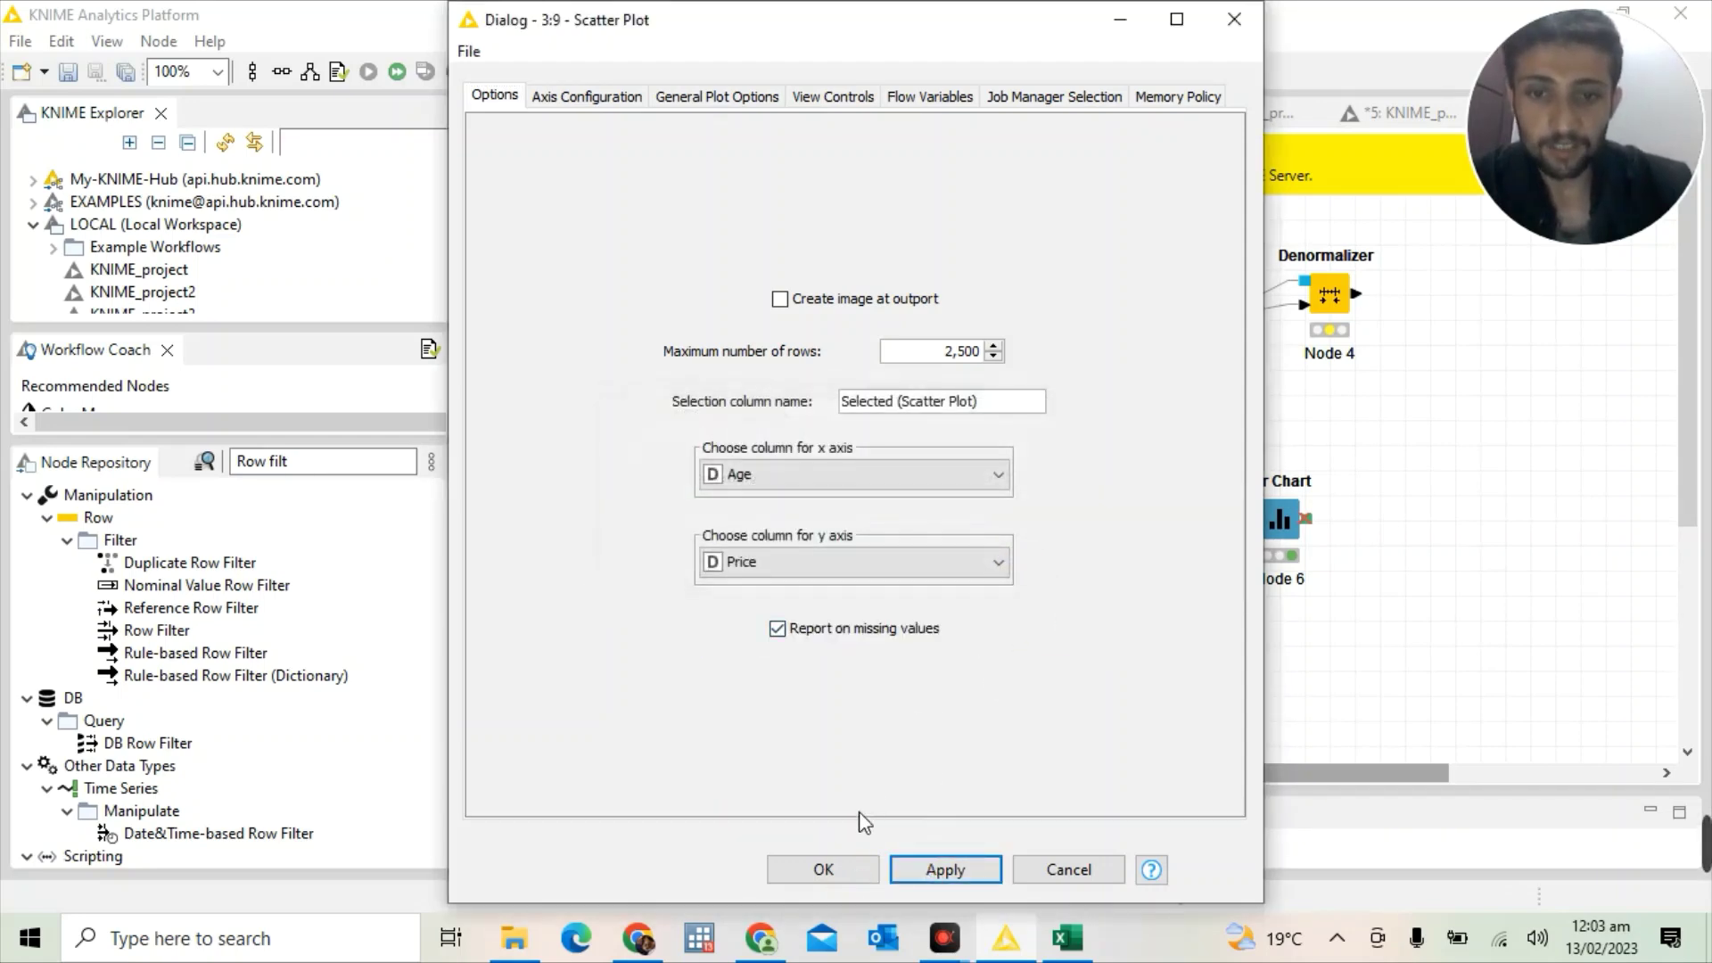
{"action": "left_click", "coordinate": [817, 871]}
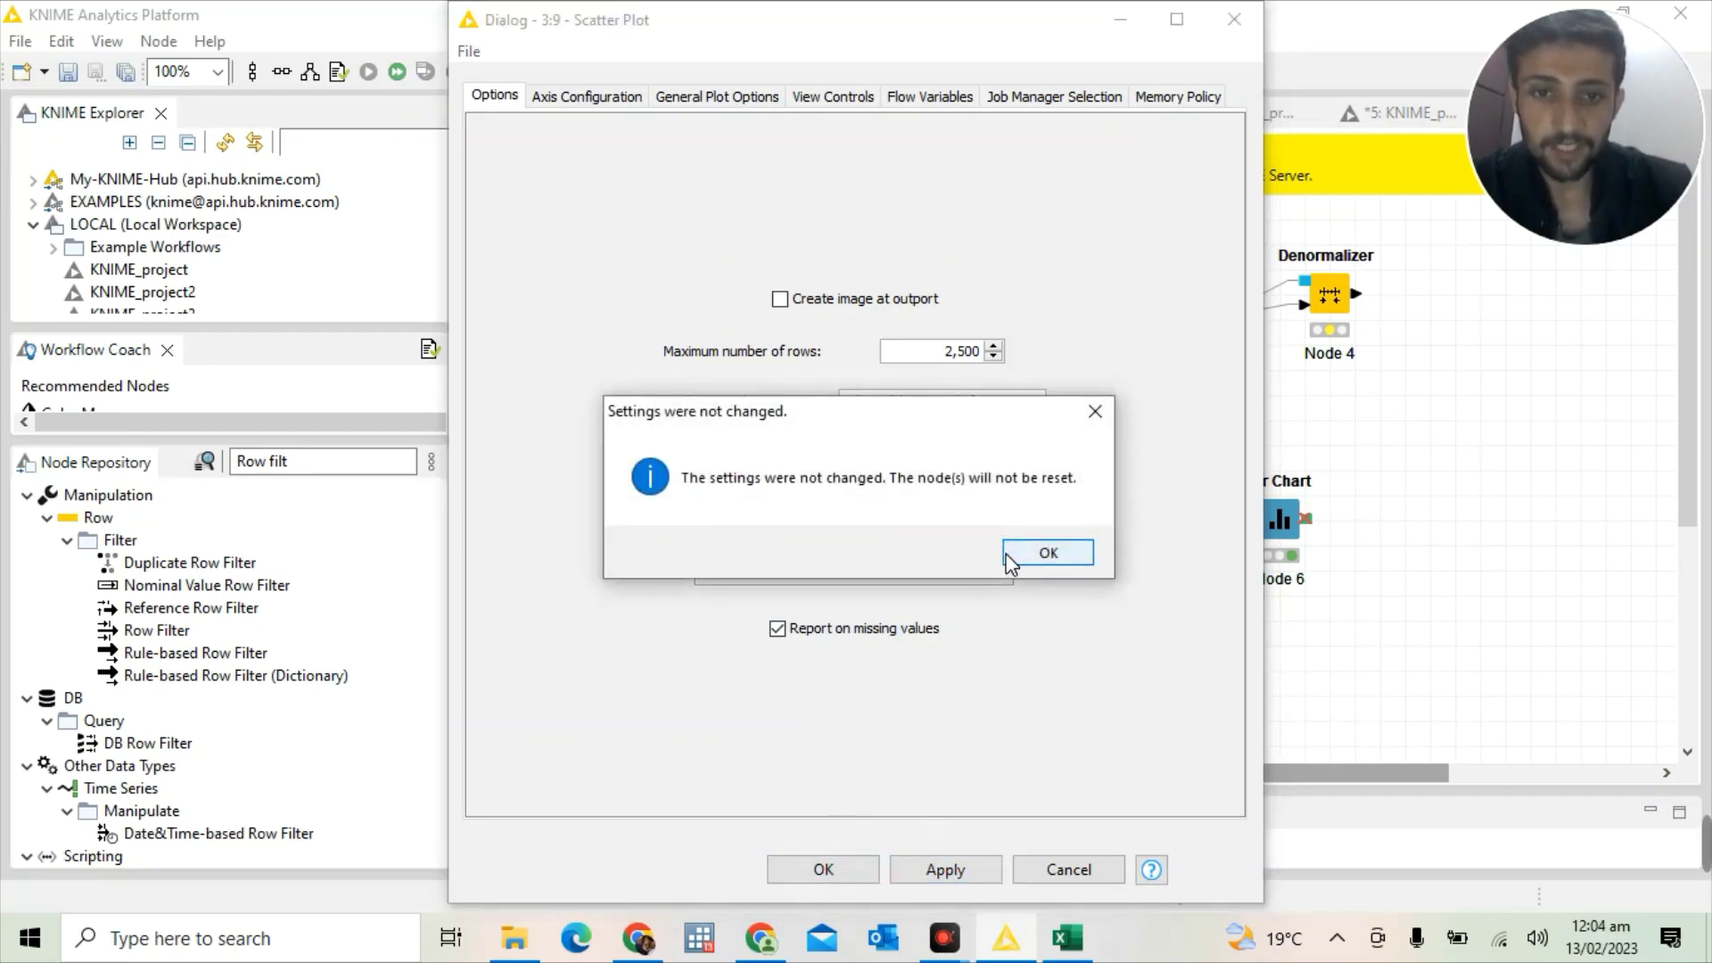
{"action": "left_click", "coordinate": [1010, 560]}
Reset the Scatter Plot node, re-execute it with its view open, and explore the plot of Price against Age
{"action": "right_click", "coordinate": [831, 531]}
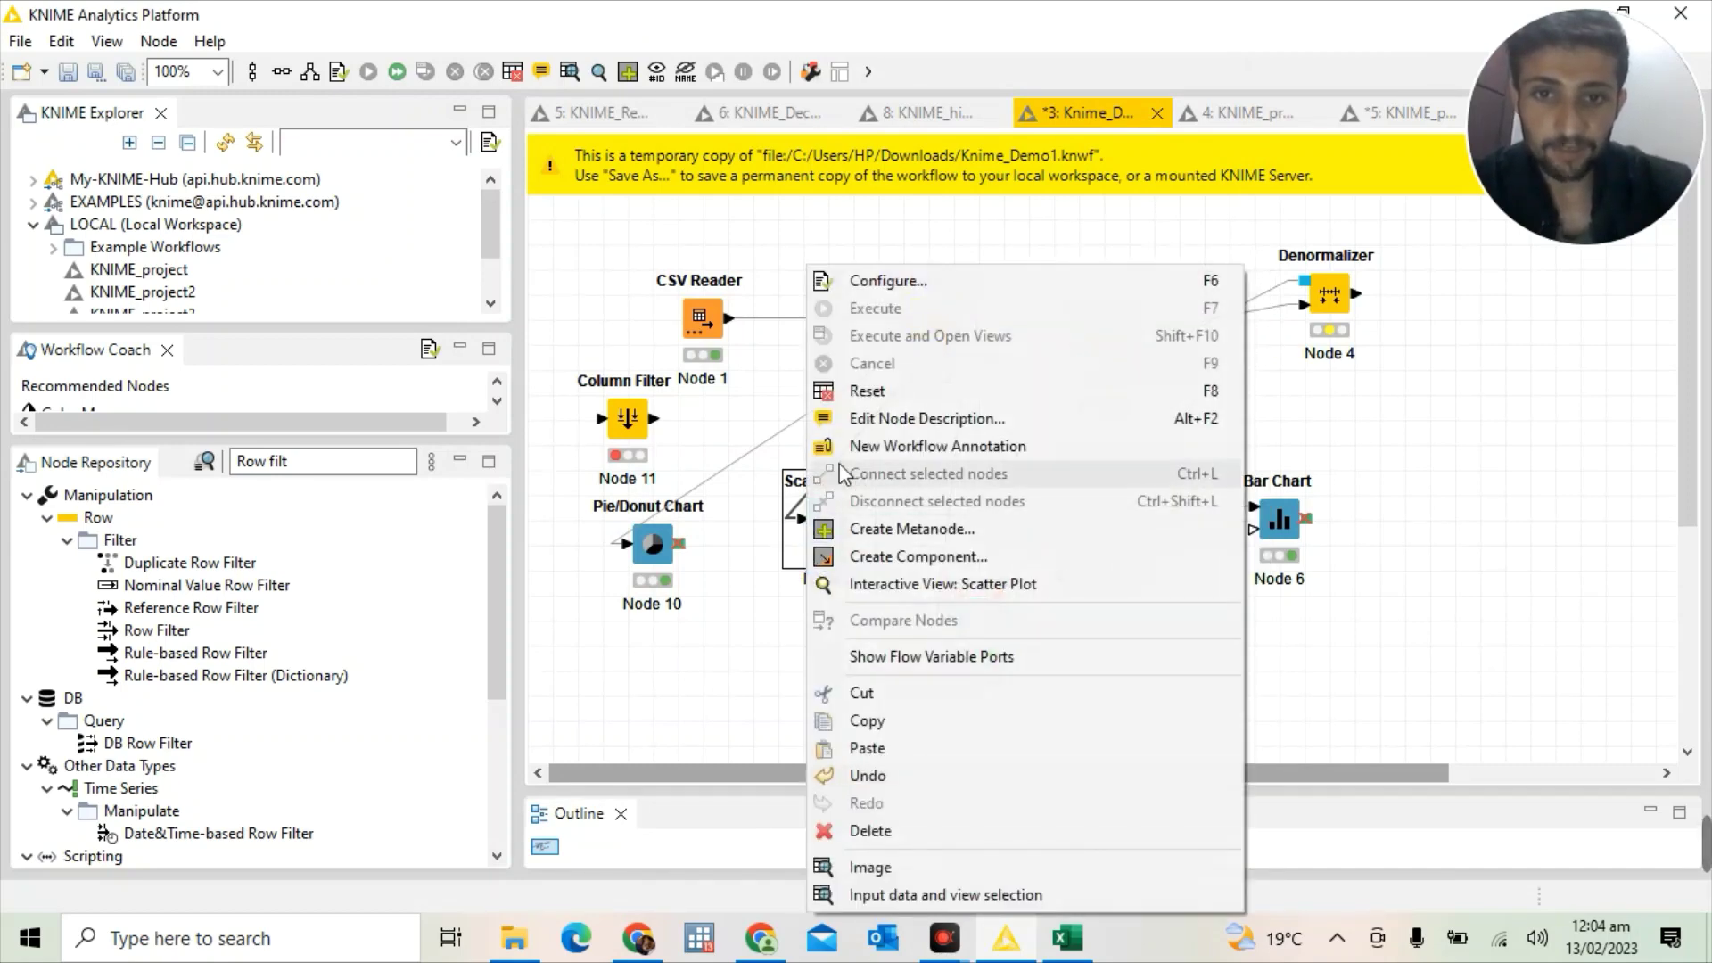
{"action": "left_click", "coordinate": [843, 391]}
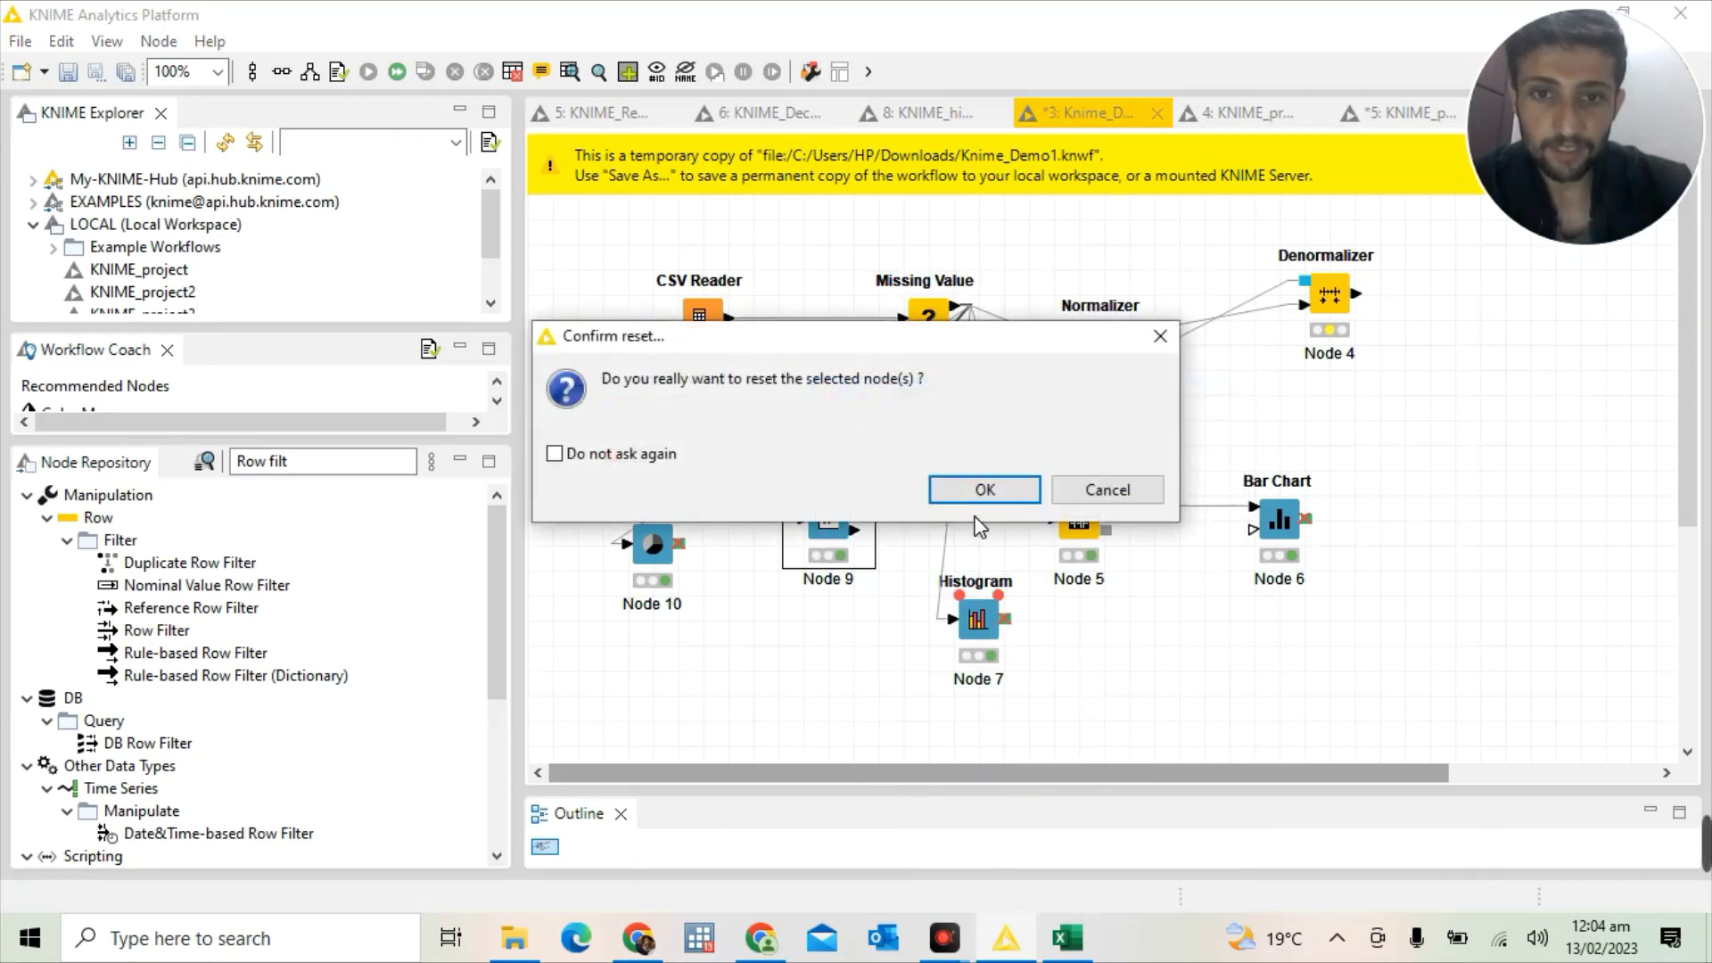
{"action": "left_click", "coordinate": [969, 491]}
{"action": "right_click", "coordinate": [803, 494]}
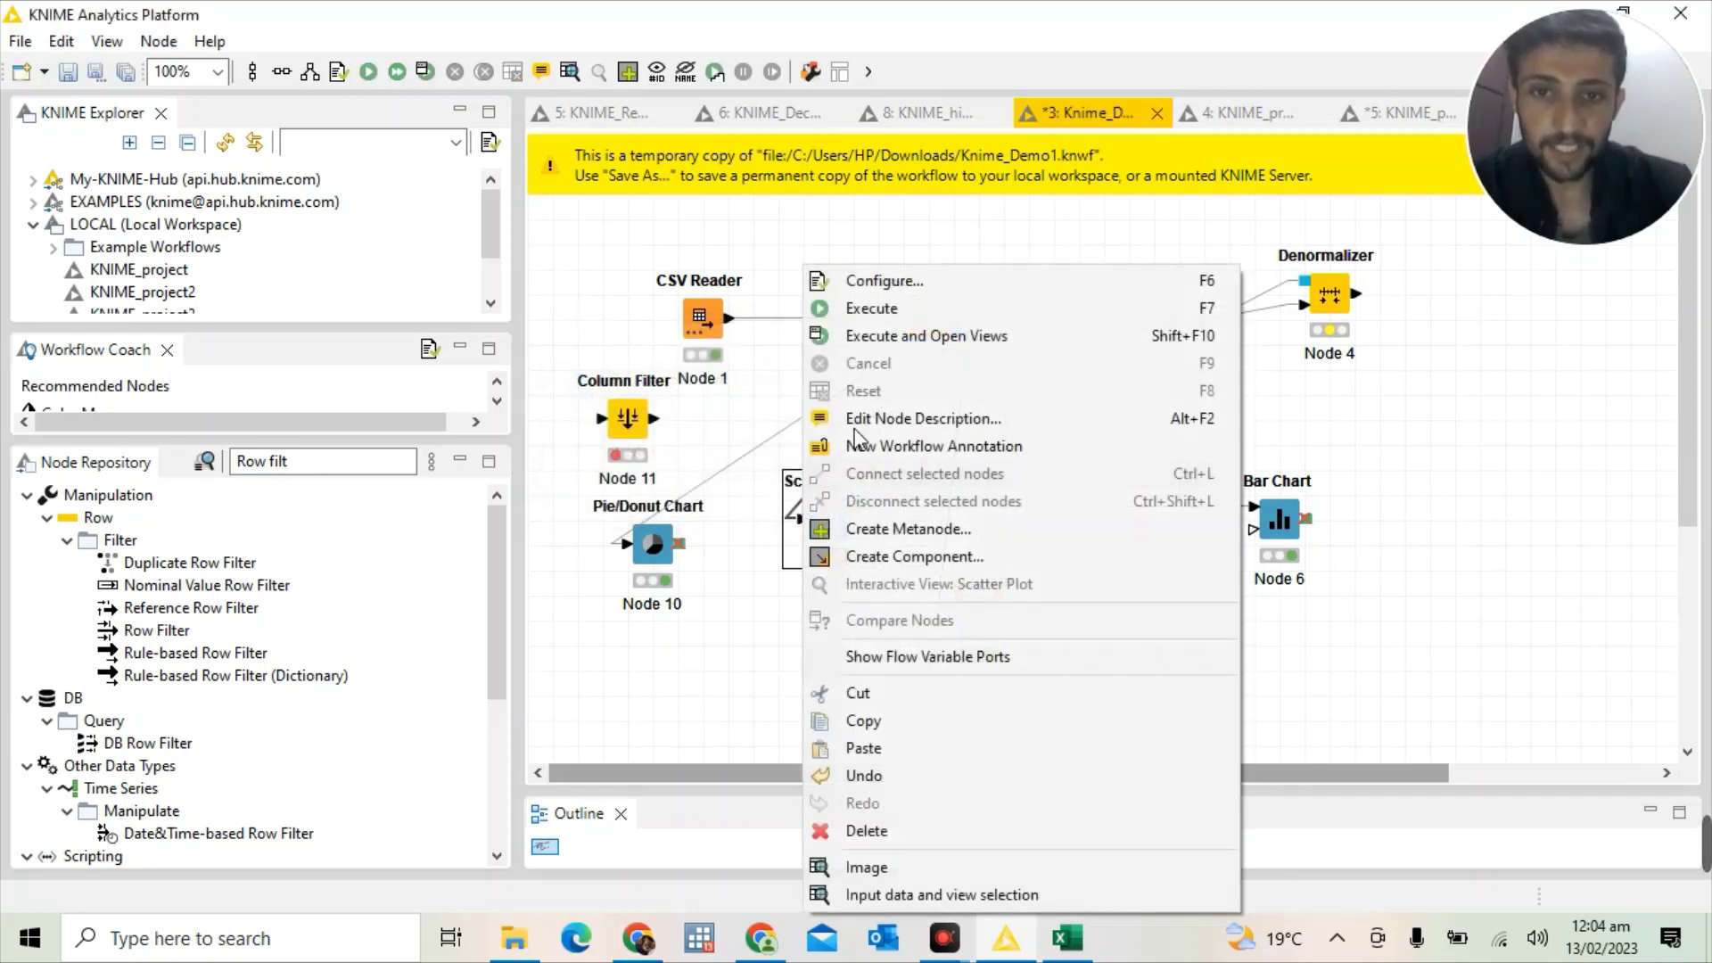
{"action": "left_click", "coordinate": [882, 339]}
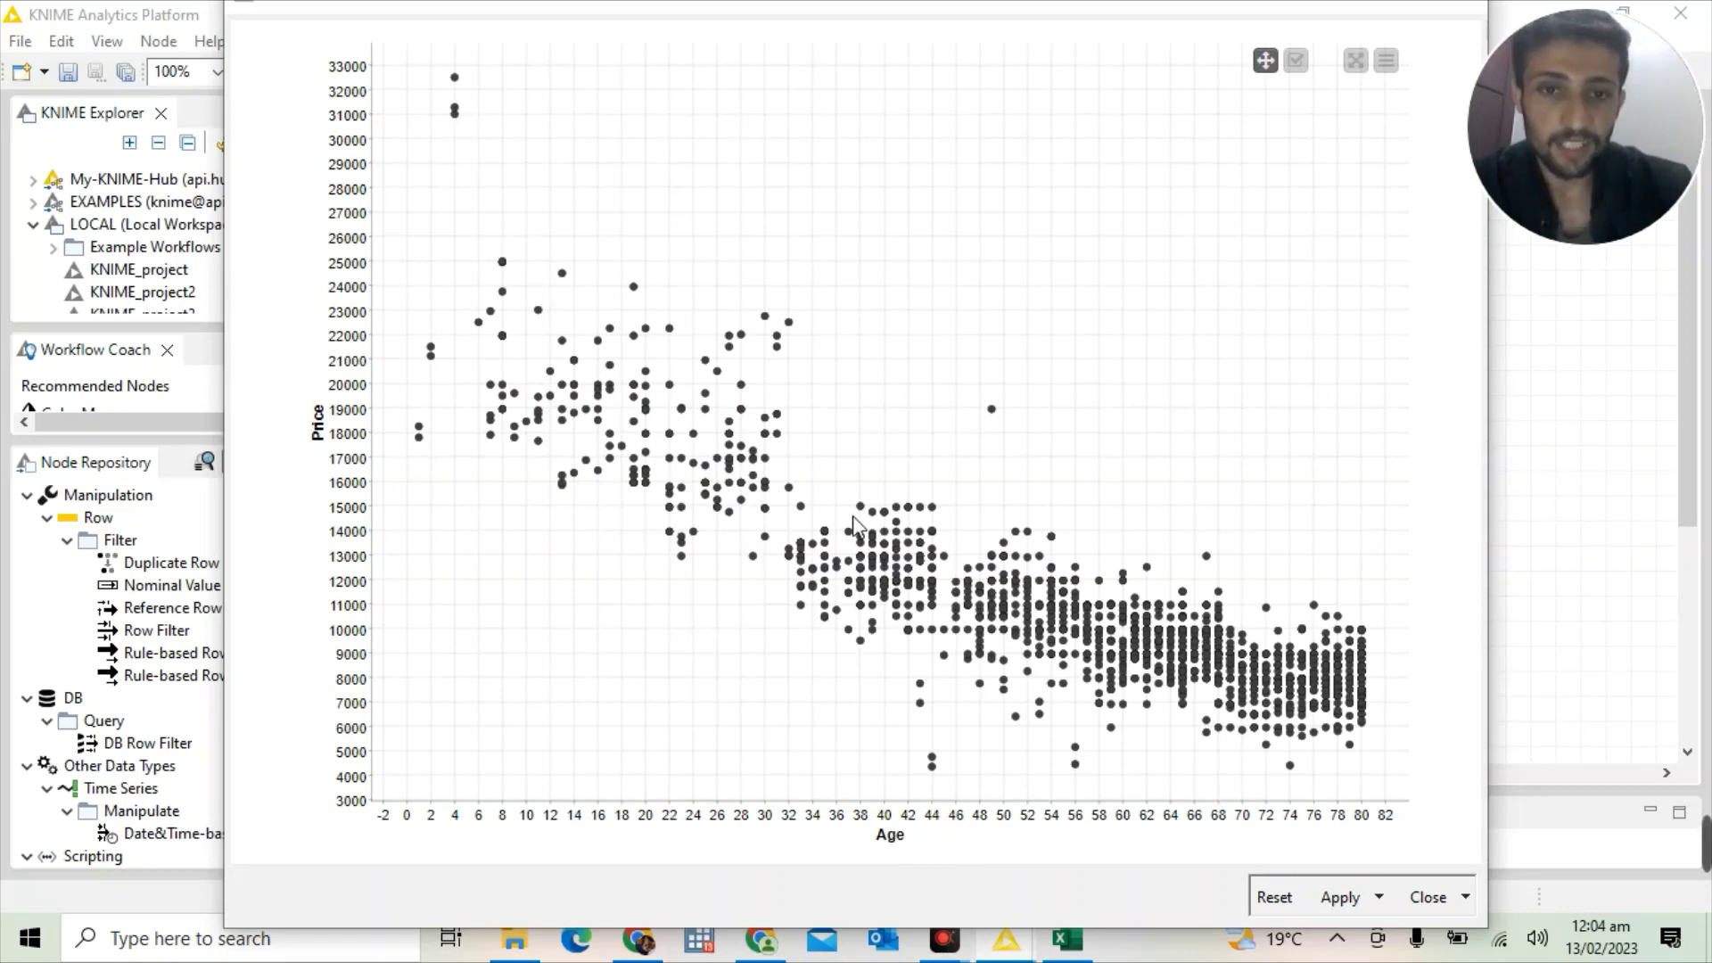
{"action": "left_click", "coordinate": [460, 99]}
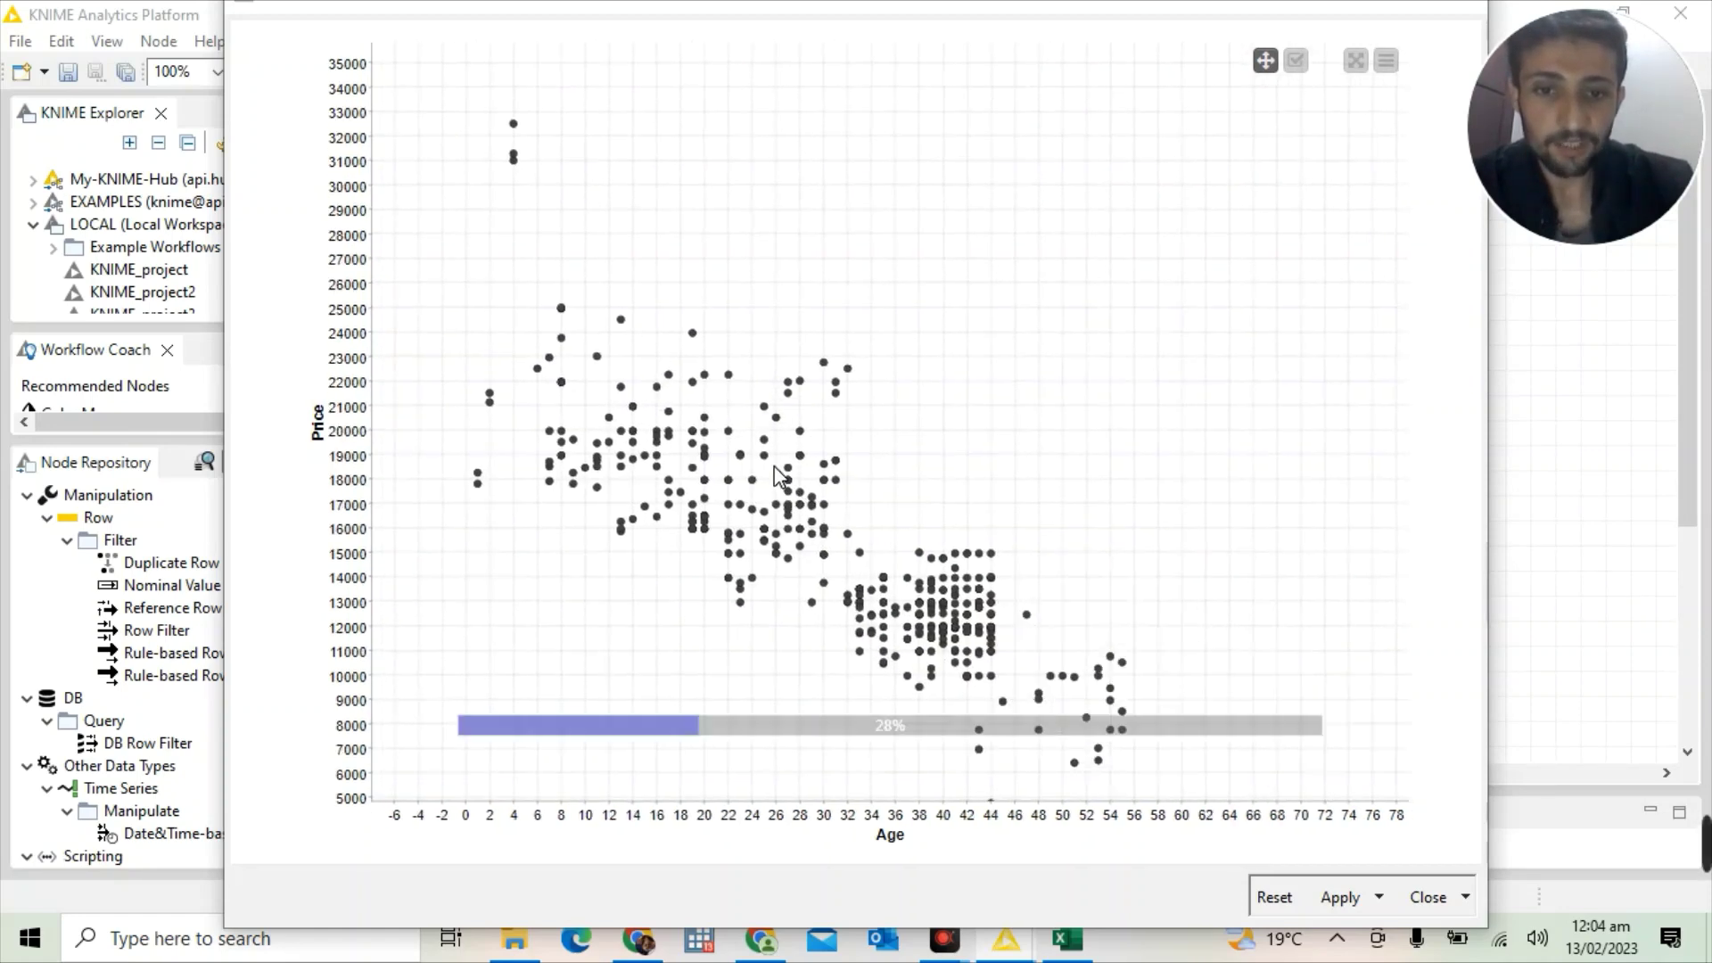
In the scatter plot view, plot Age against Age, Age against FuelType, and MetColor against FuelType
{"action": "left_click", "coordinate": [1384, 68]}
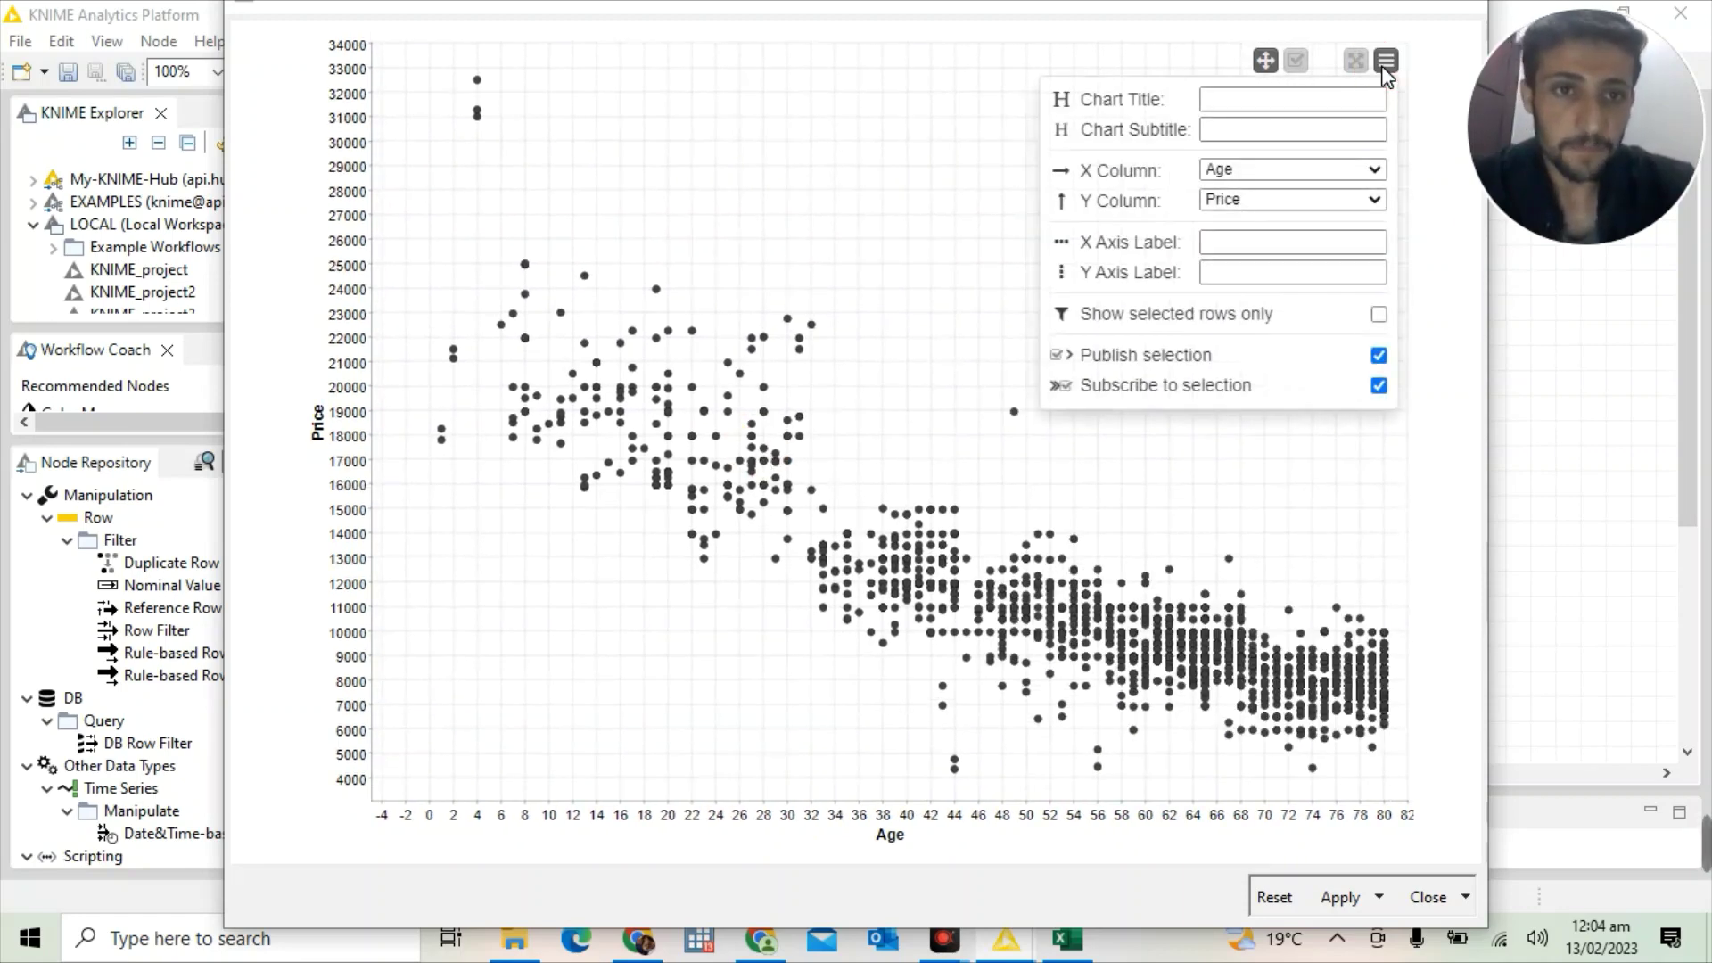
{"action": "left_click", "coordinate": [1335, 198]}
{"action": "left_click", "coordinate": [1279, 269]}
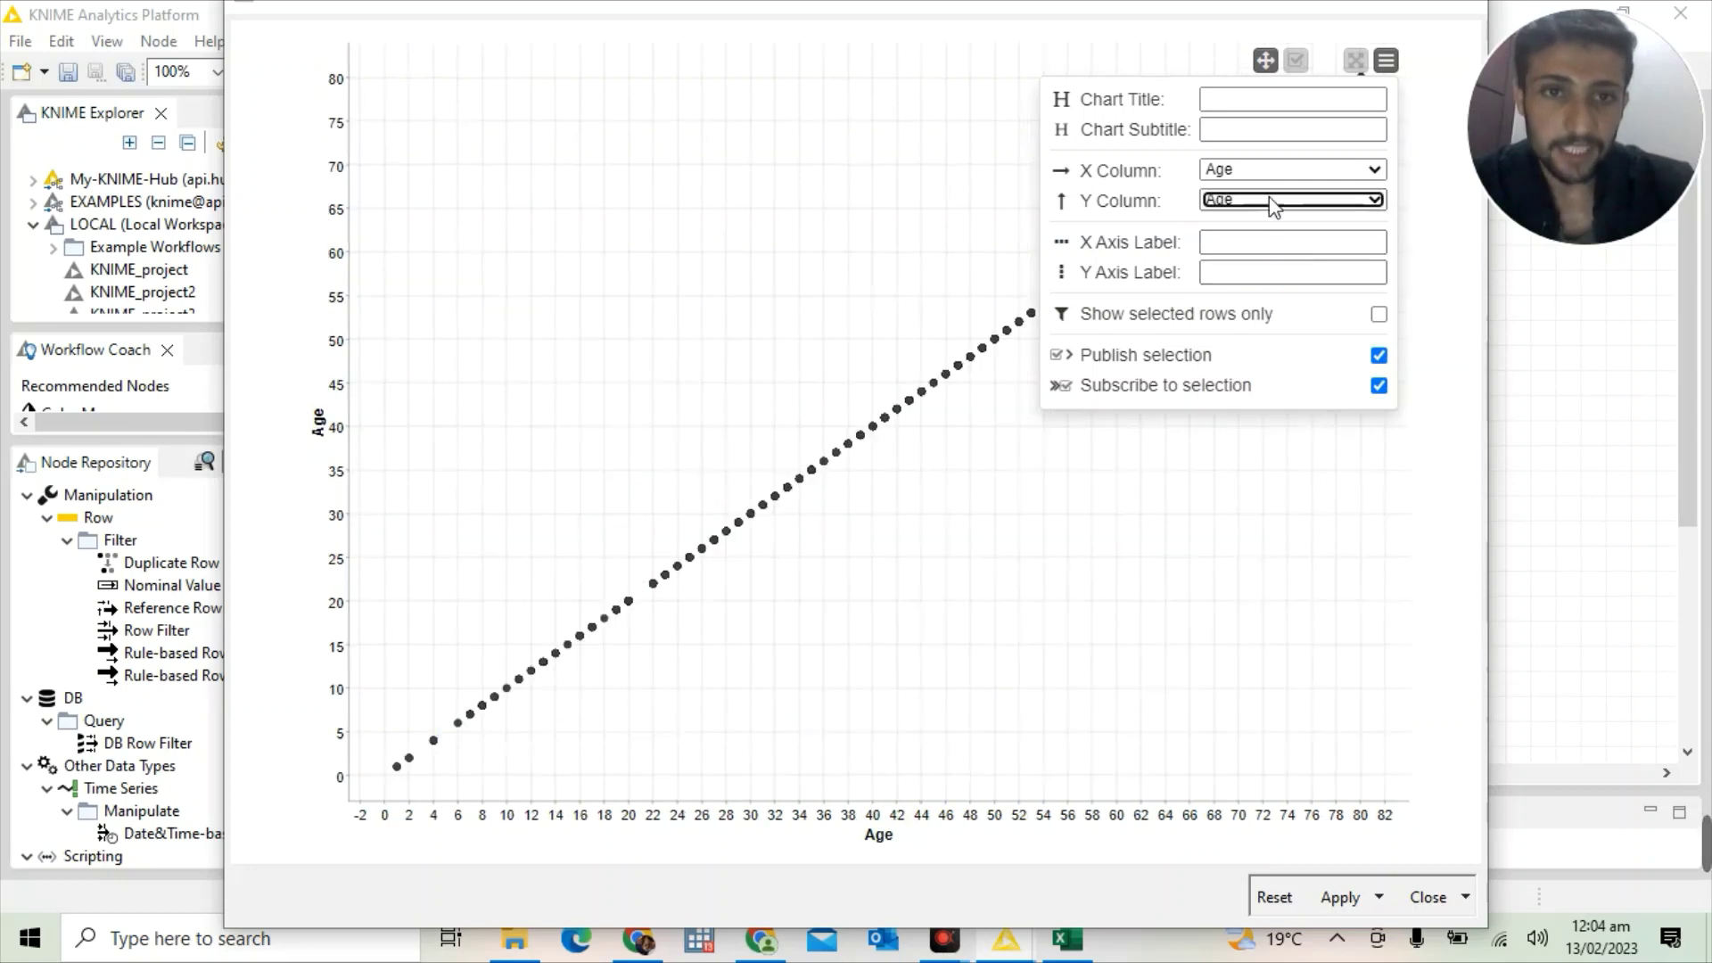
{"action": "left_click", "coordinate": [1266, 171]}
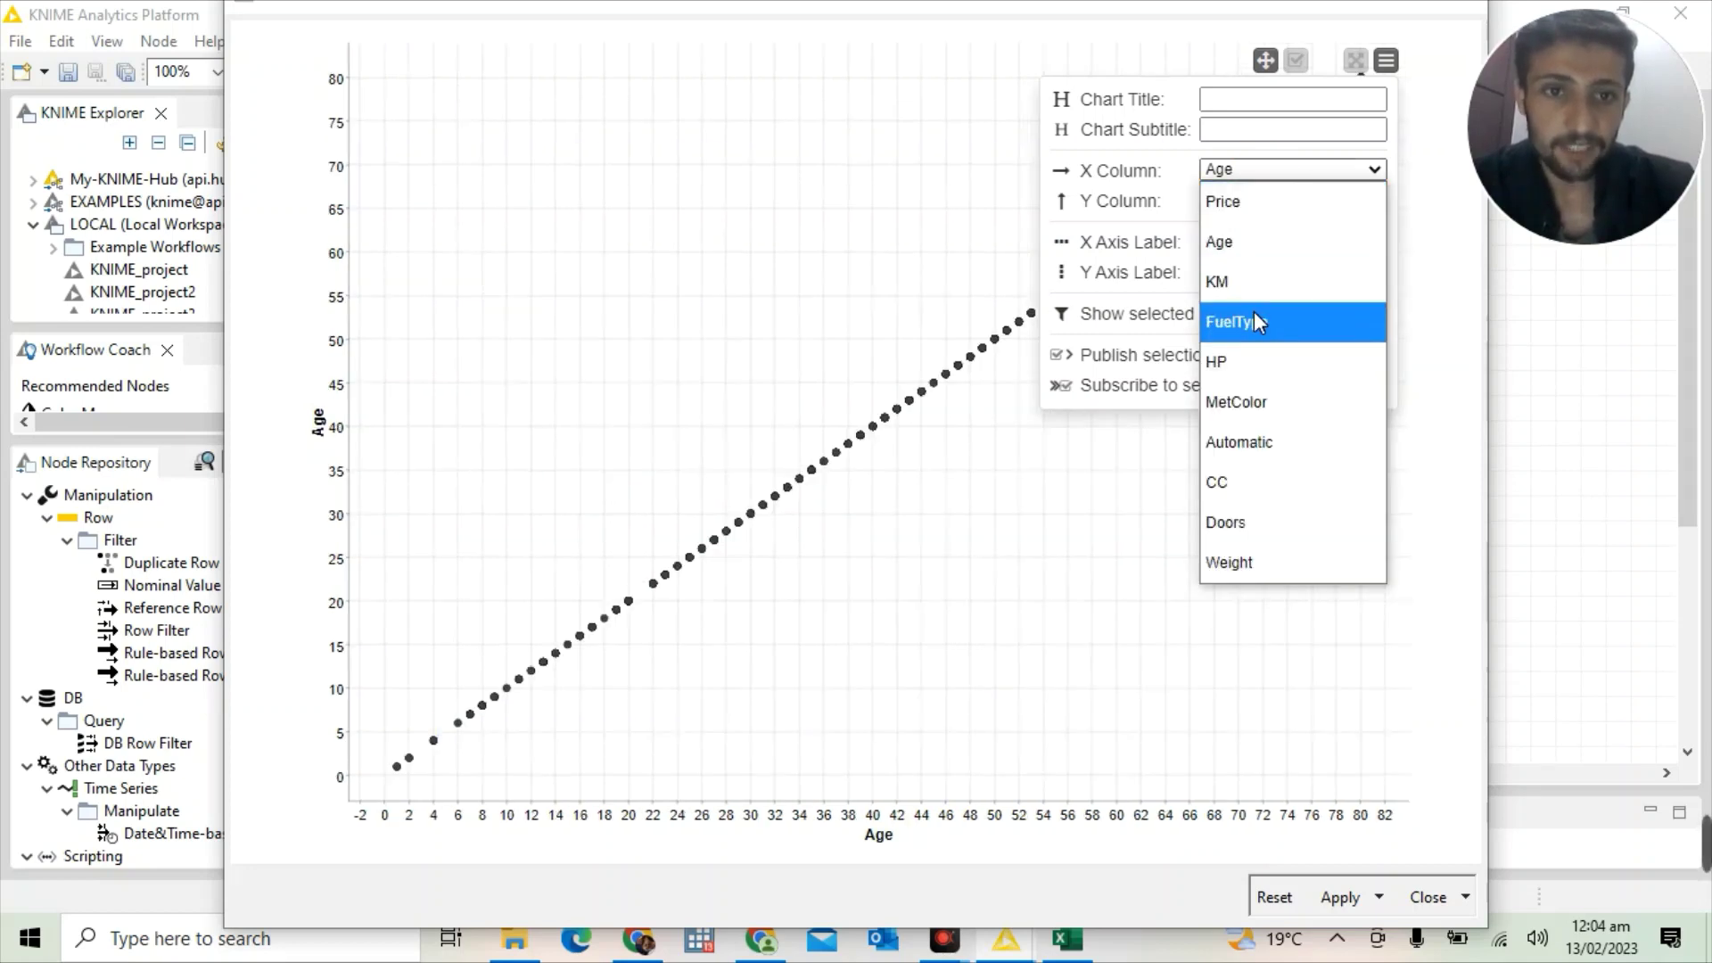
{"action": "left_click", "coordinate": [1254, 317]}
{"action": "left_click", "coordinate": [1259, 207]}
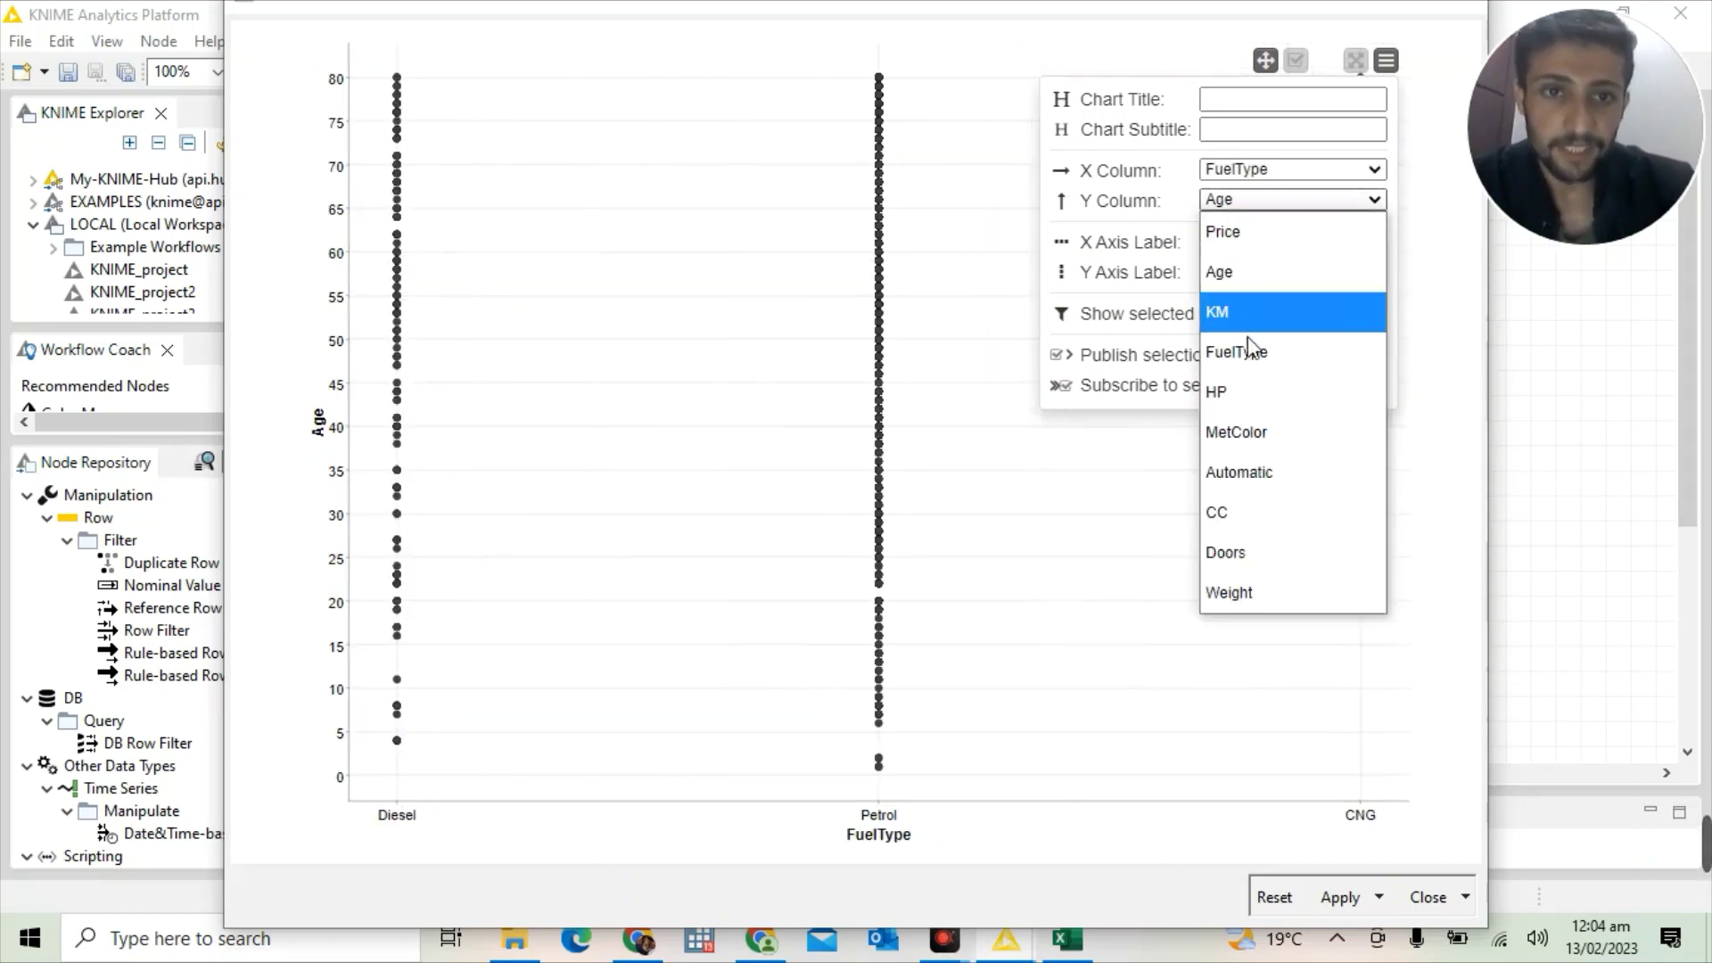
{"action": "left_click", "coordinate": [1253, 433]}
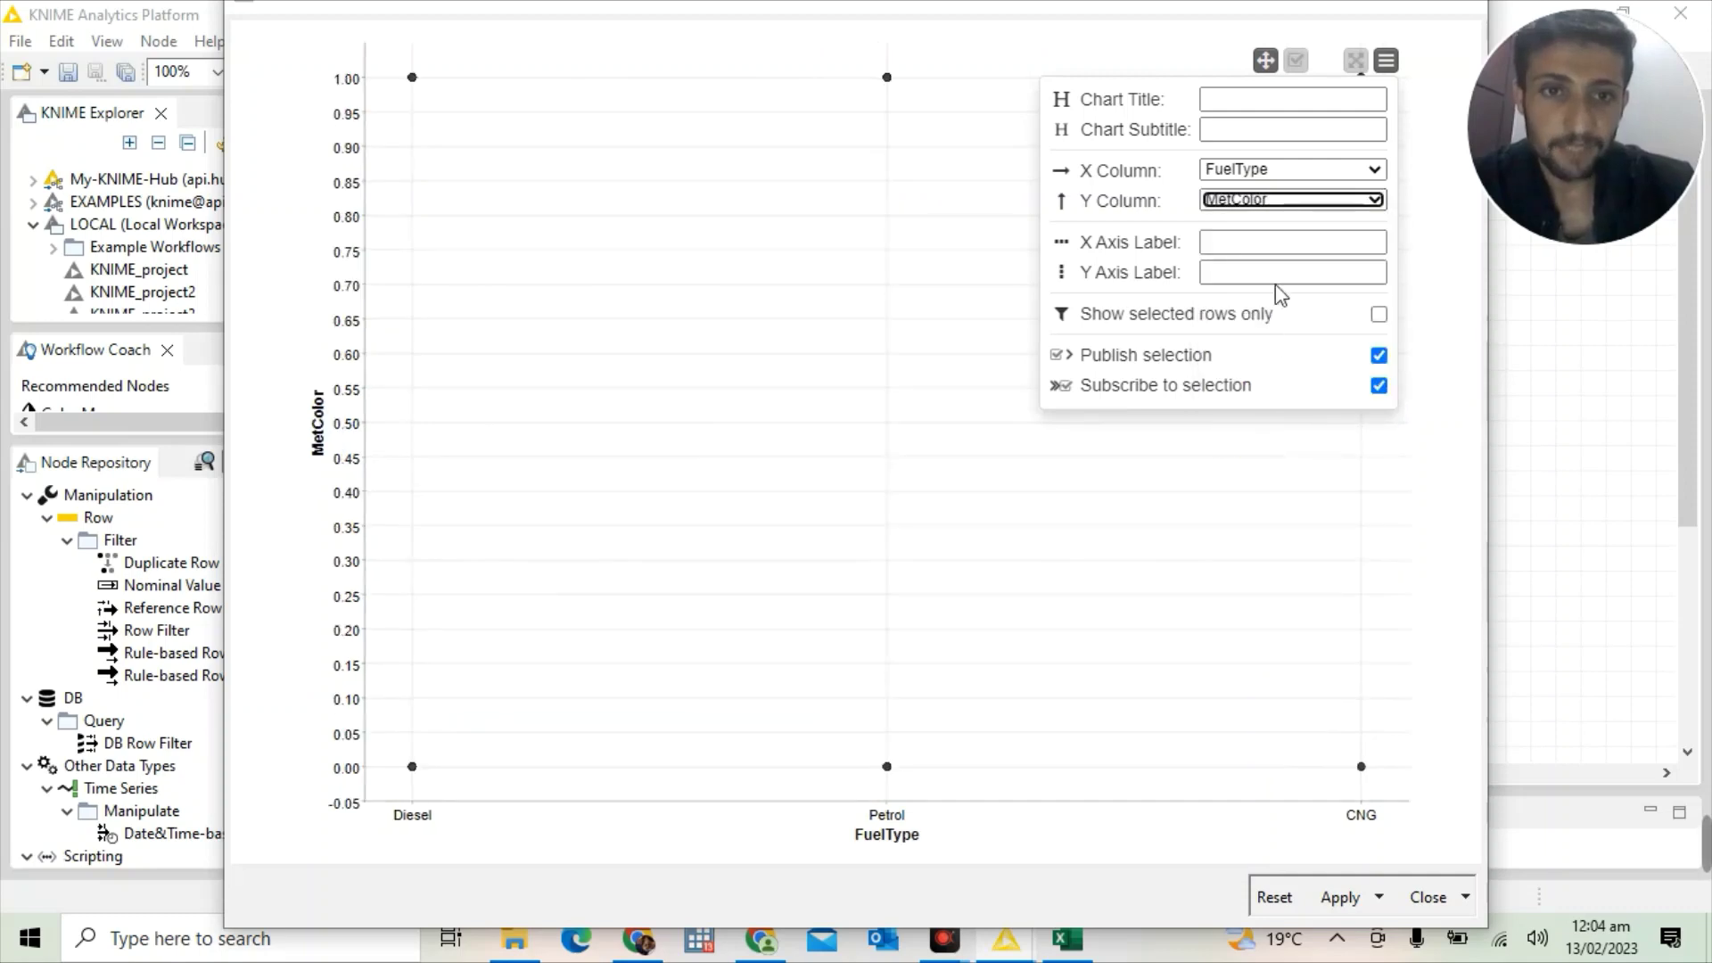
Plot MetColor against Doors and against Price in the scatter plot view, and close the view
{"action": "left_click", "coordinate": [1293, 170]}
{"action": "left_click", "coordinate": [1227, 520]}
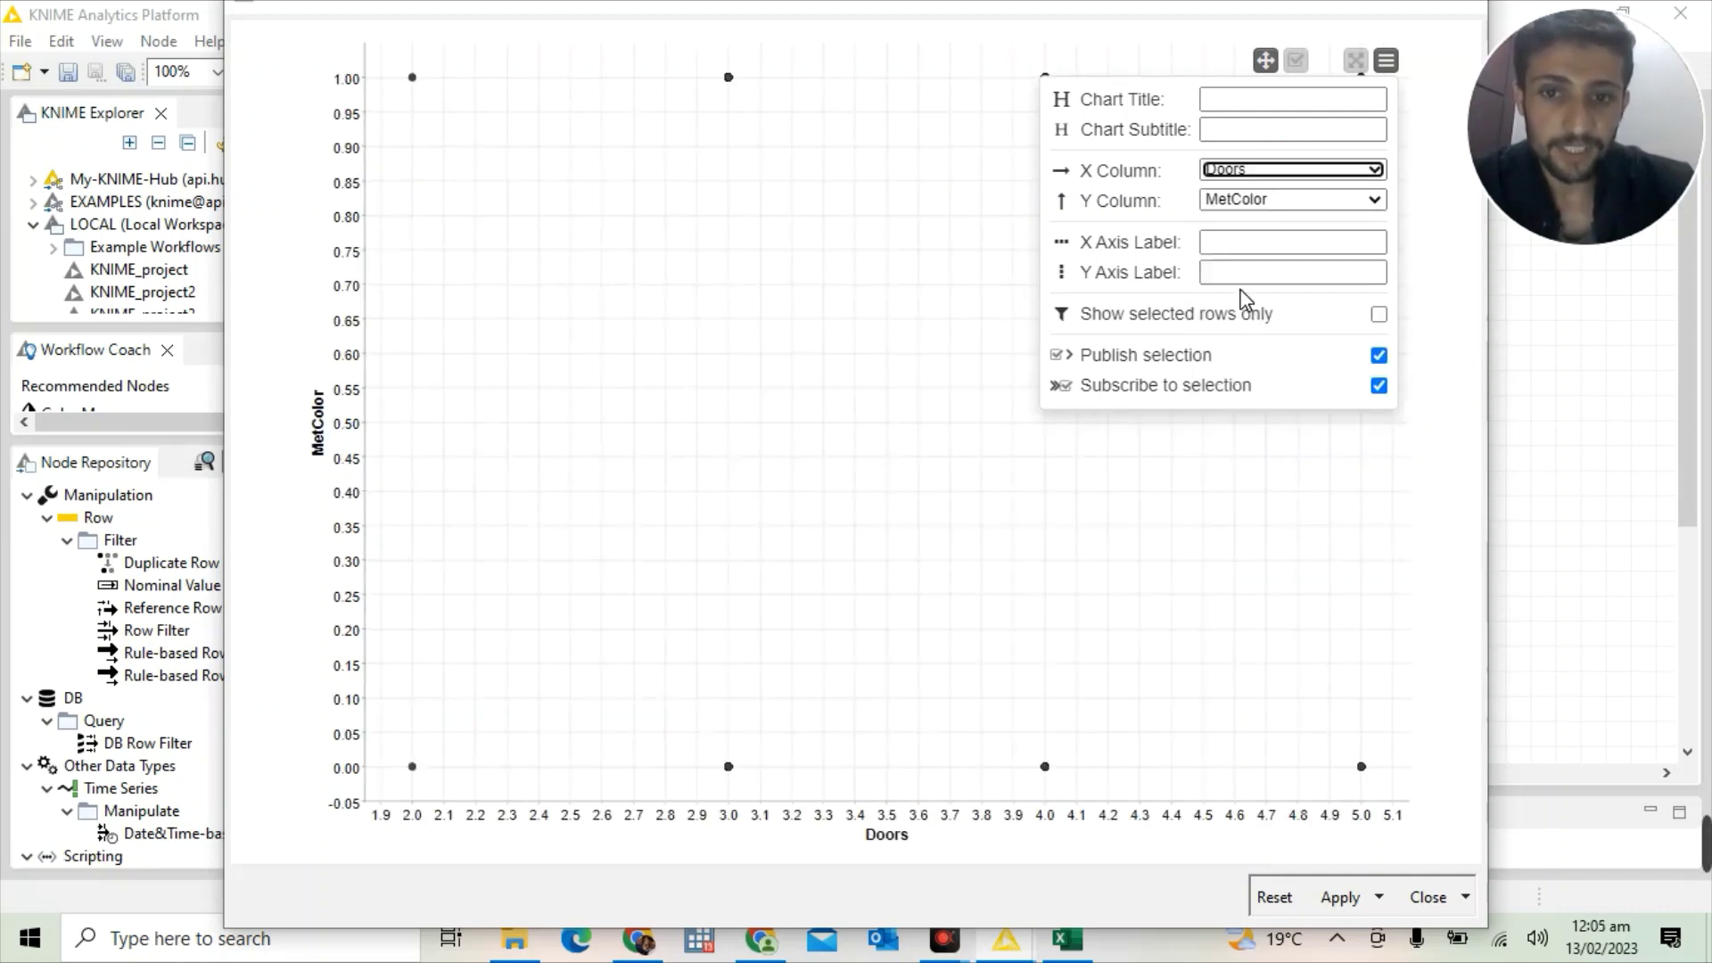
{"action": "left_click", "coordinate": [1263, 174]}
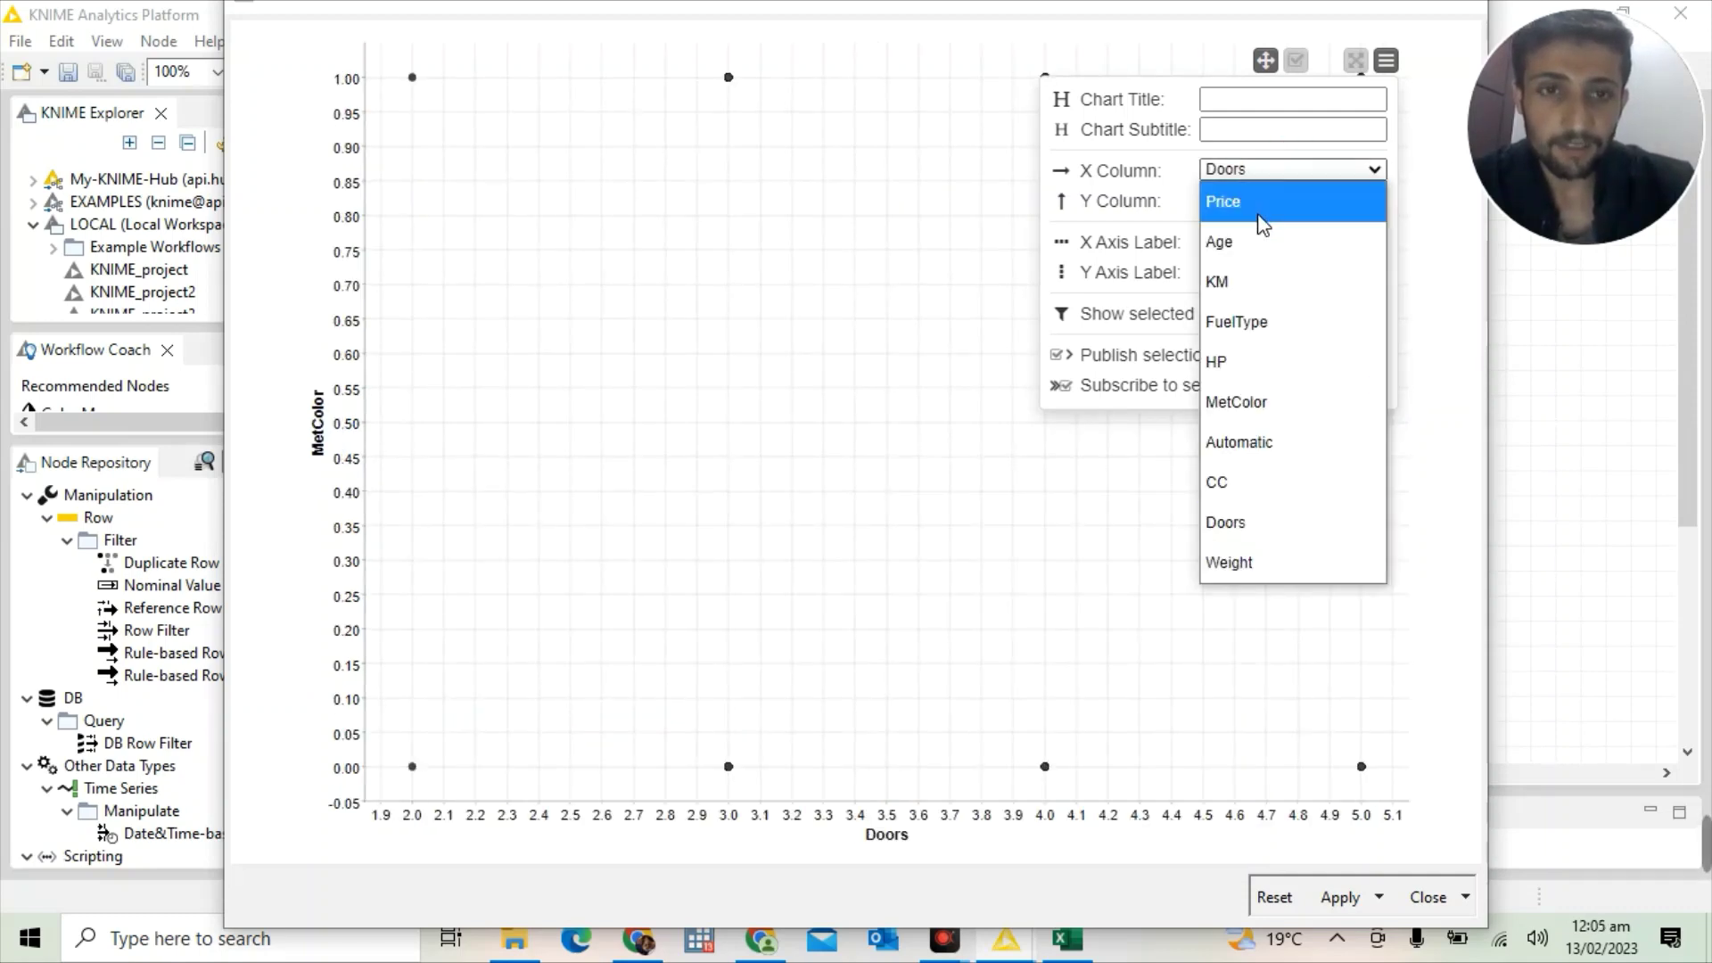
{"action": "left_click", "coordinate": [1259, 217]}
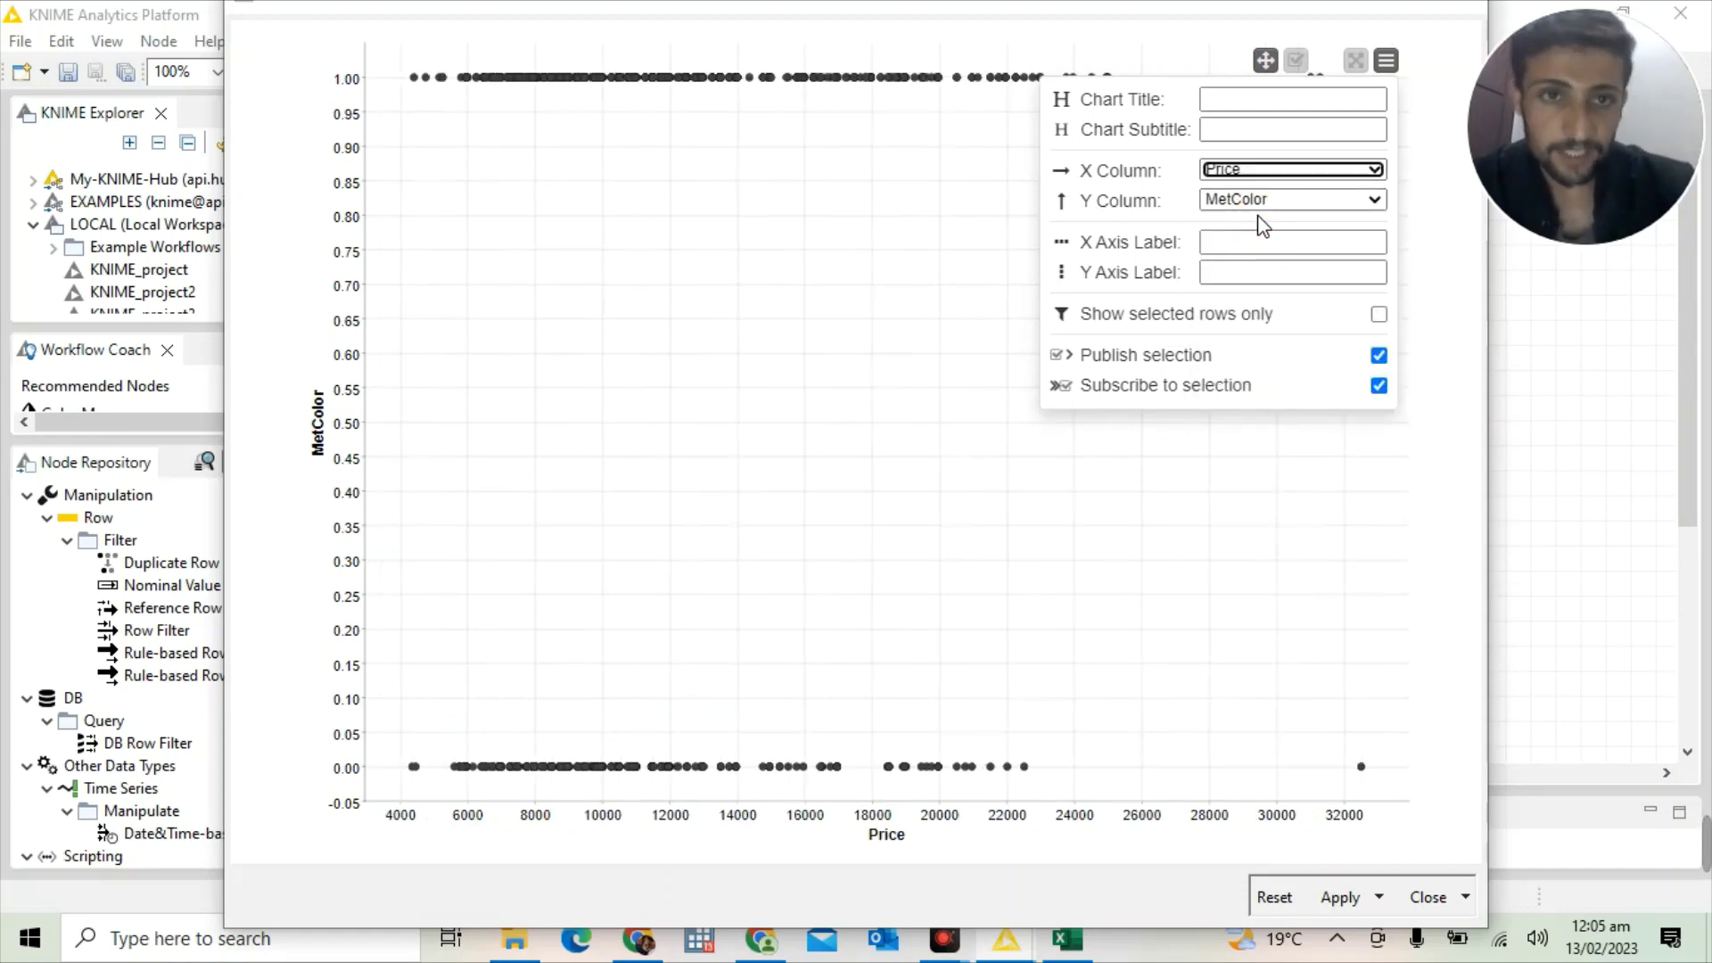
{"action": "left_click", "coordinate": [1476, 11]}
{"action": "left_click", "coordinate": [934, 555]}
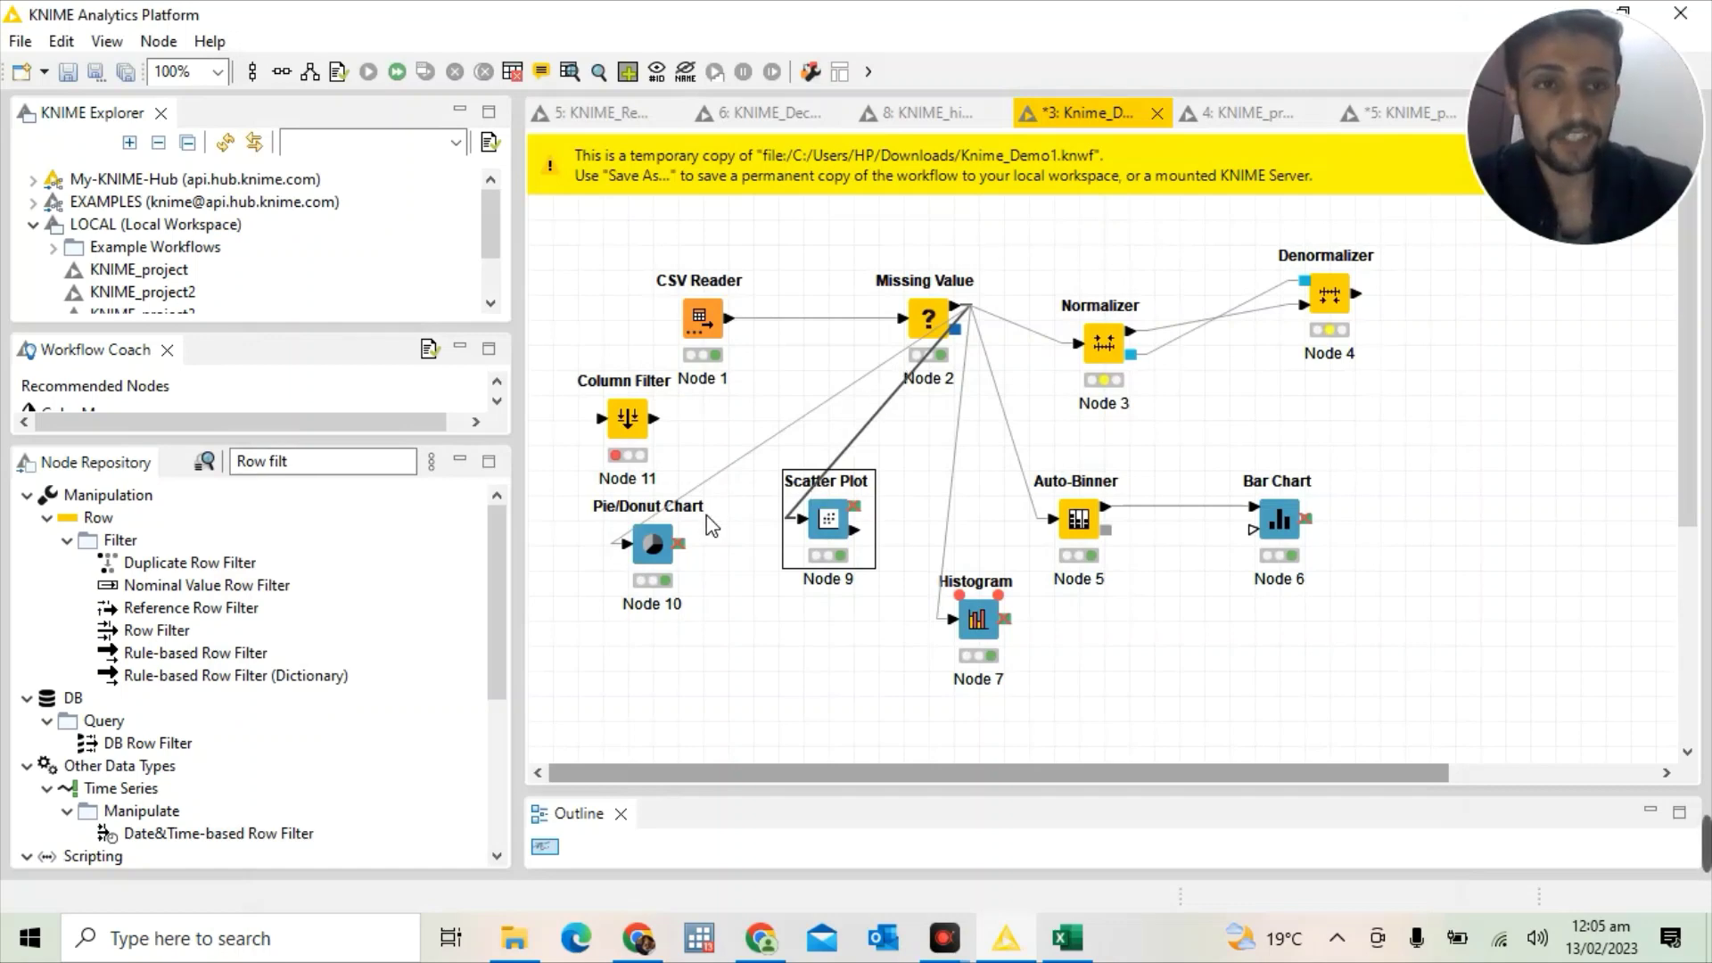
Open the Pie/Donut Chart node's configuration and review the choices for its category column, keeping FuelType
{"action": "left_click", "coordinate": [625, 522]}
{"action": "right_click", "coordinate": [612, 517]}
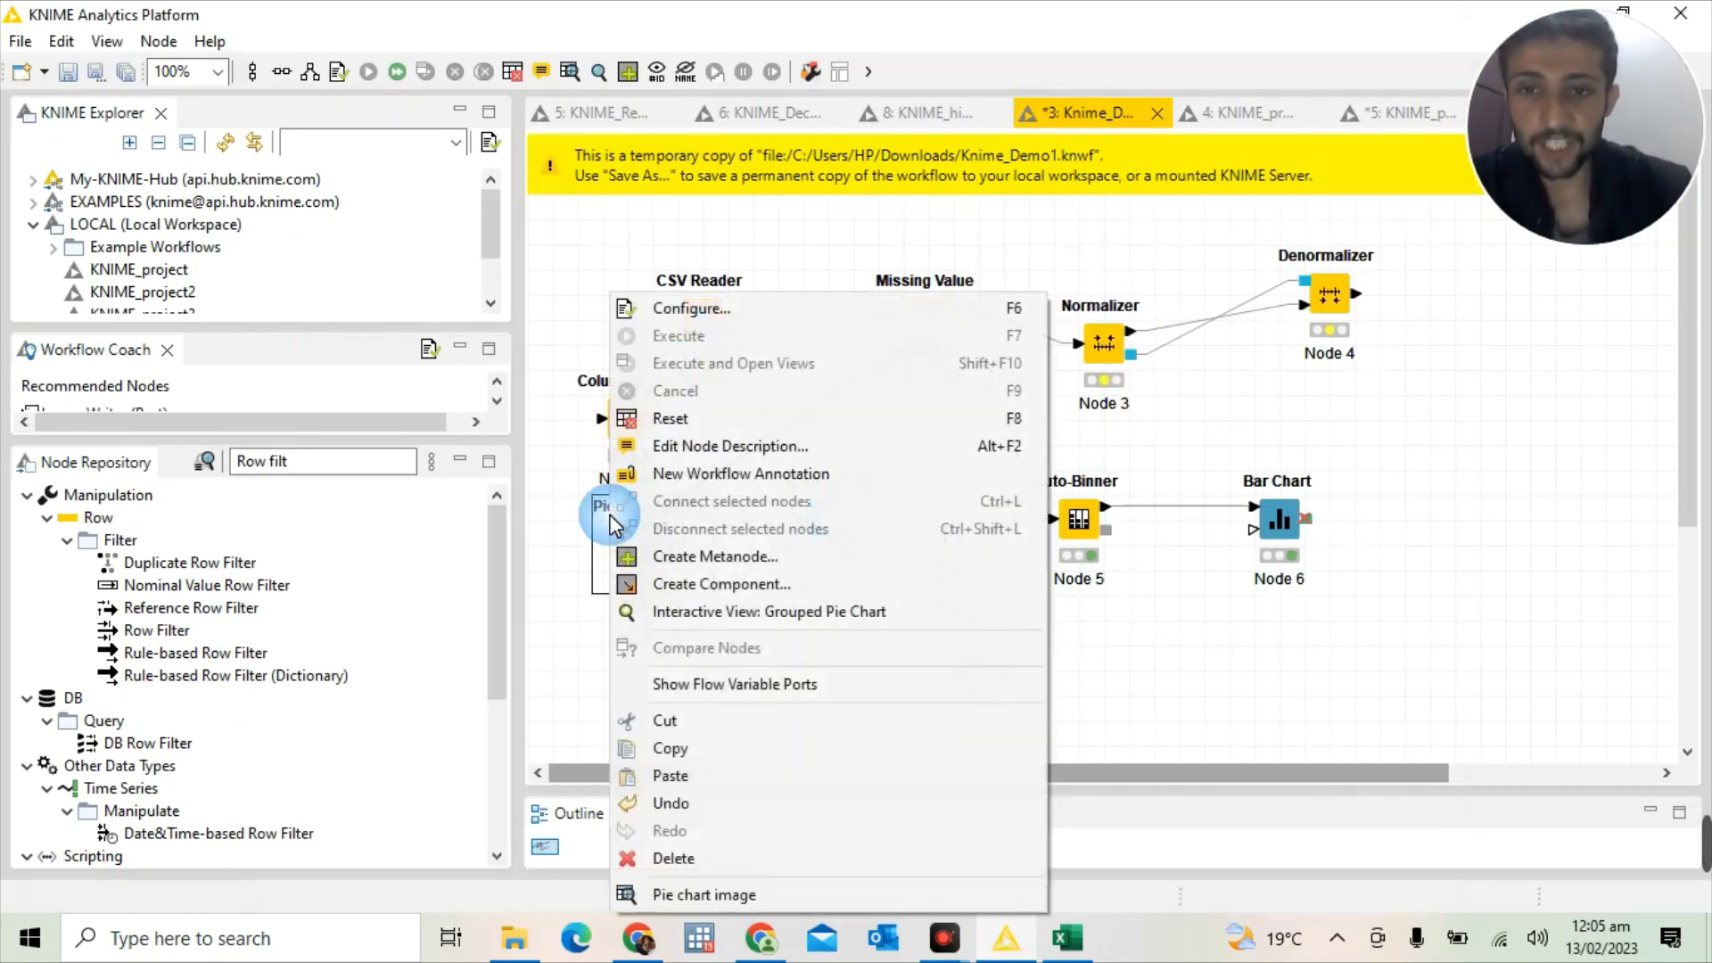
{"action": "left_click", "coordinate": [729, 309]}
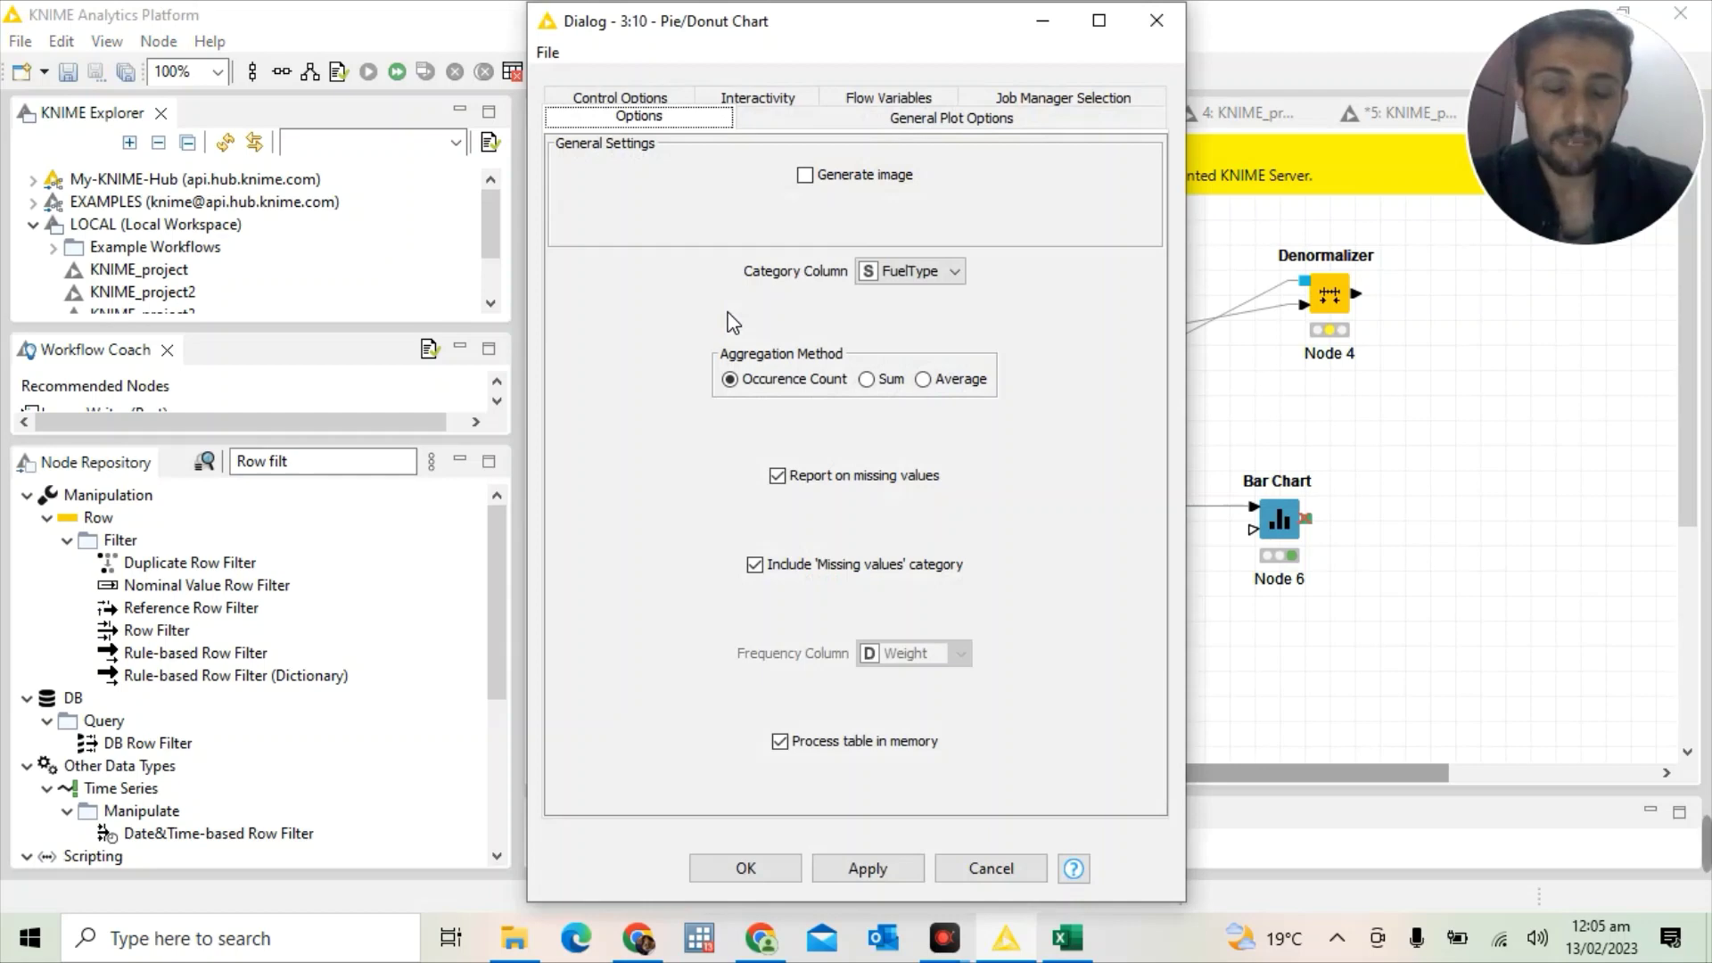
{"action": "left_click", "coordinate": [906, 270]}
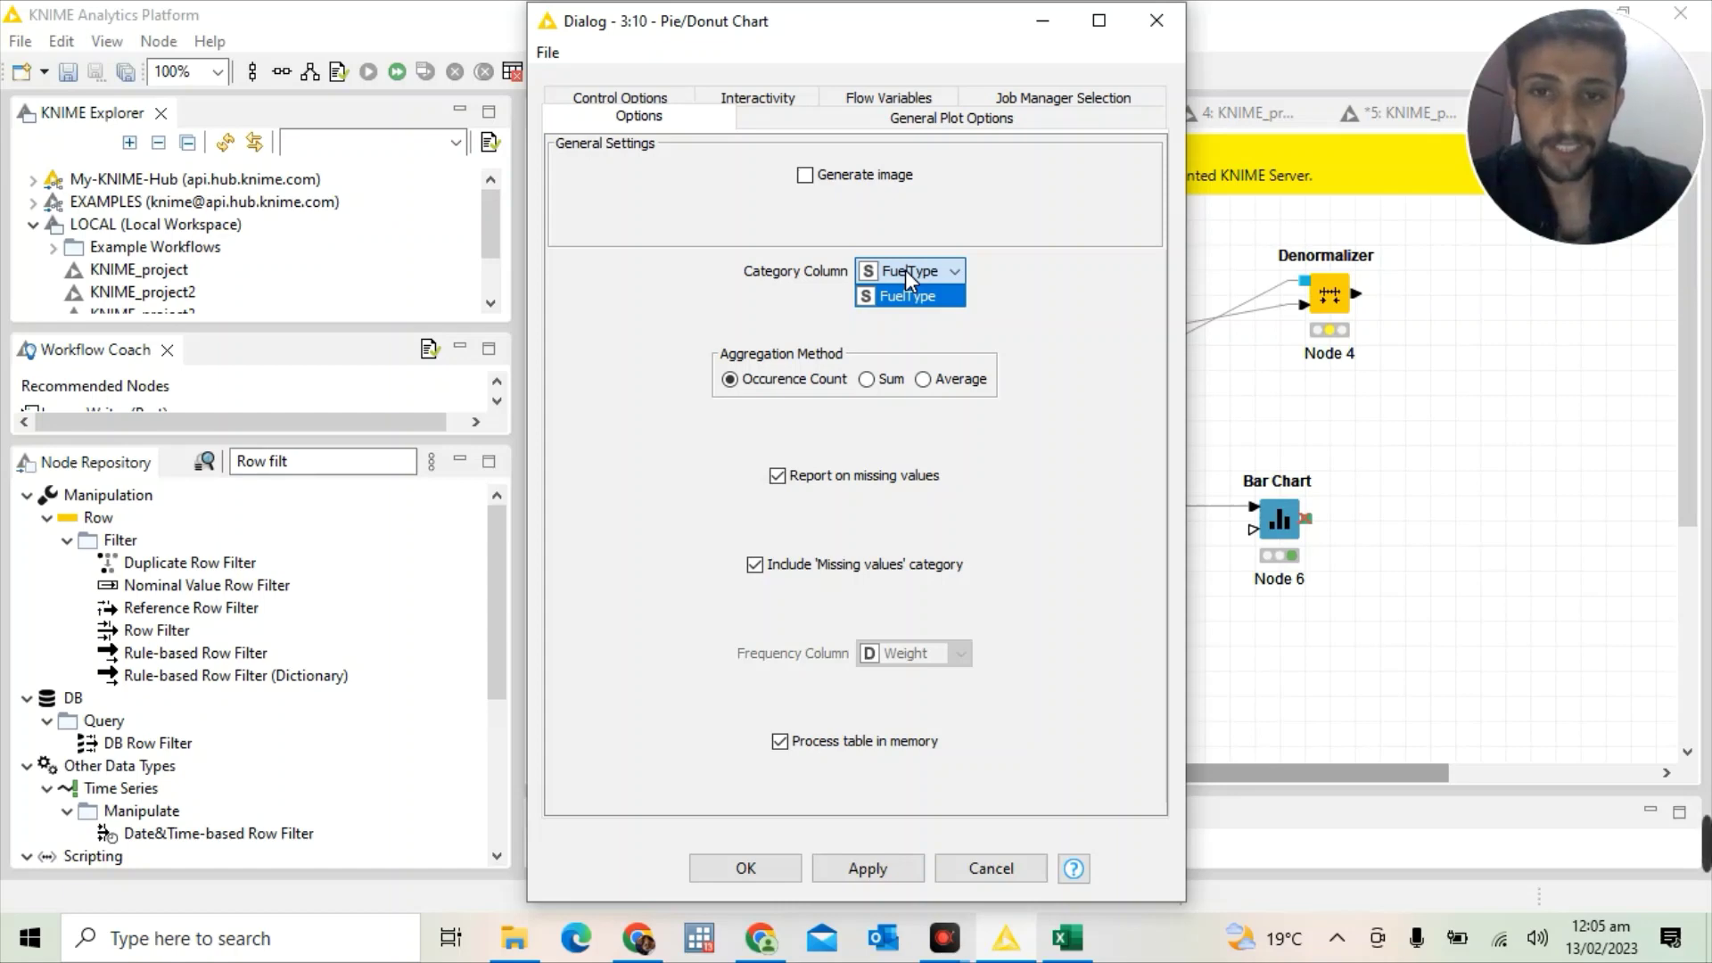
{"action": "left_click", "coordinate": [906, 270]}
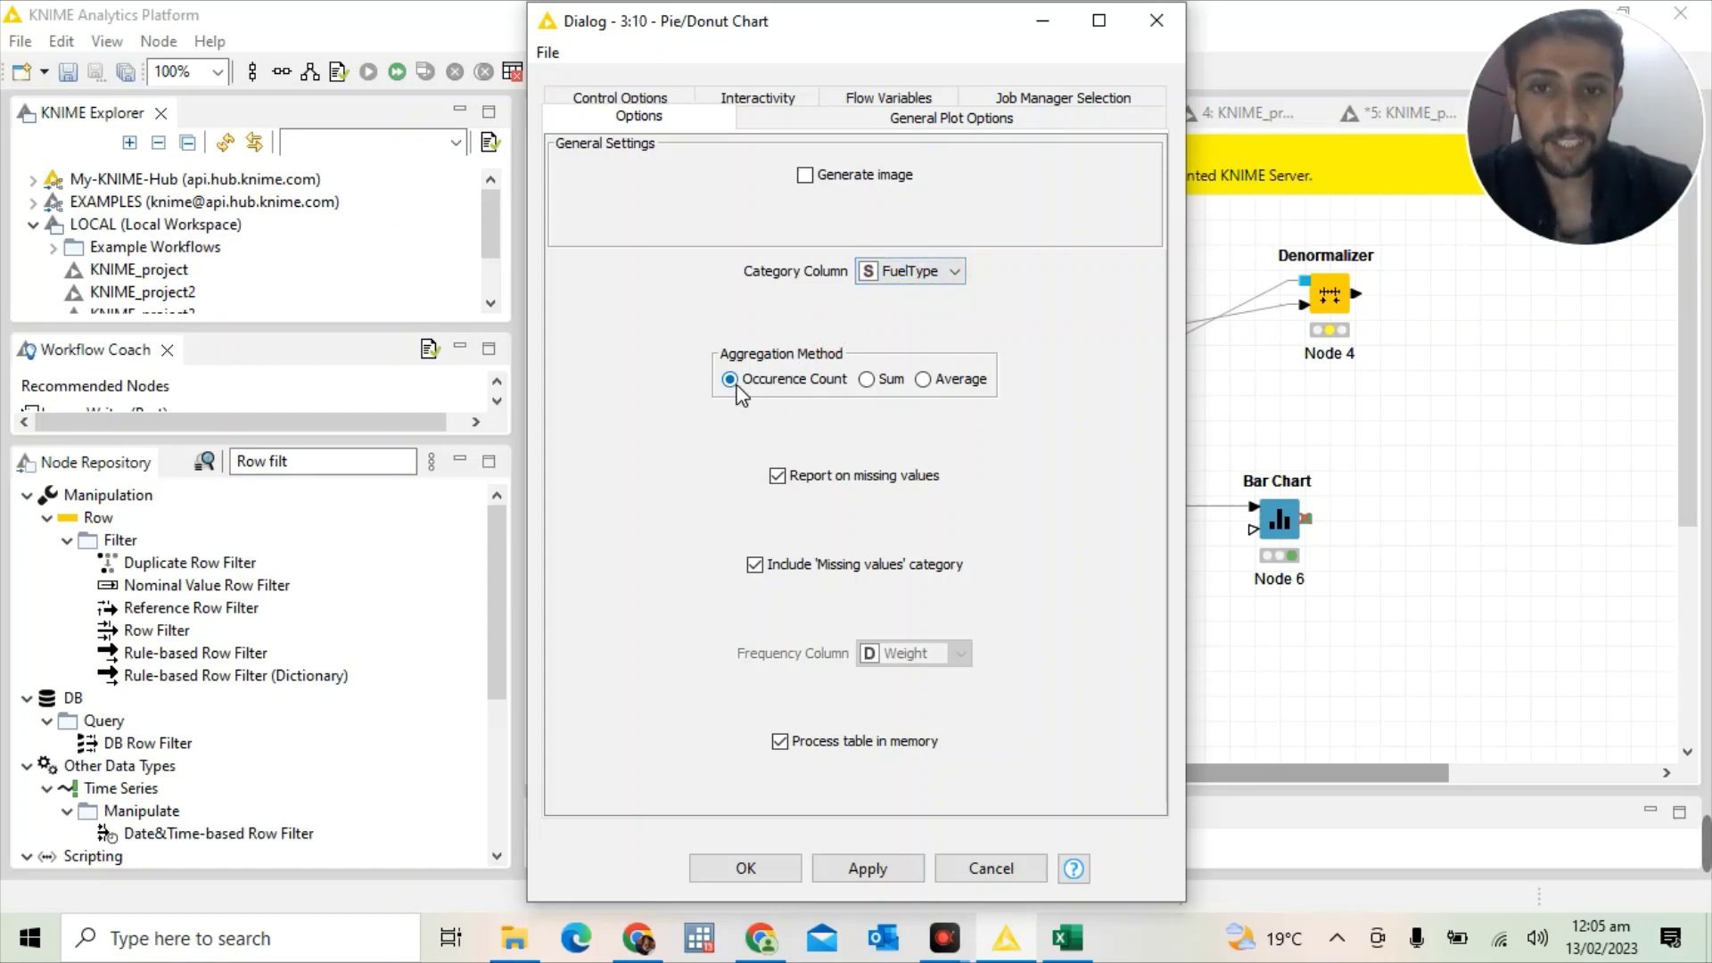
Try the Sum and Average aggregation methods for the pie chart, return to Occurence Count, and apply the settings
{"action": "left_click", "coordinate": [870, 381]}
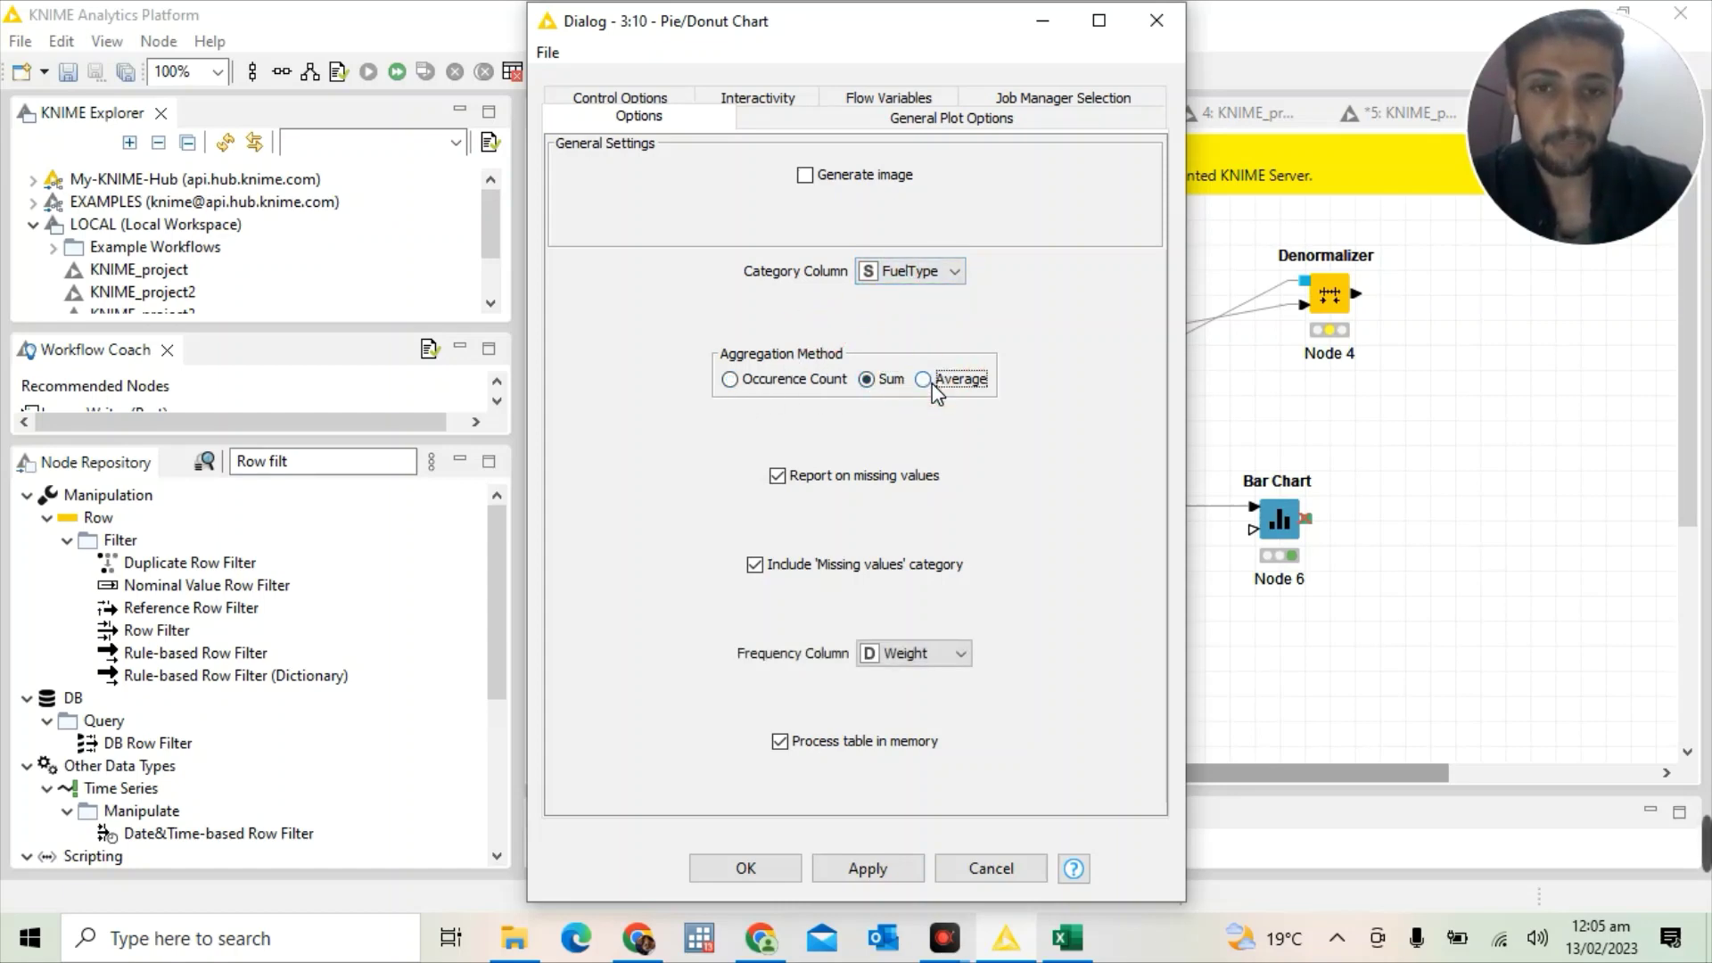
{"action": "left_click", "coordinate": [924, 380]}
{"action": "left_click", "coordinate": [730, 380]}
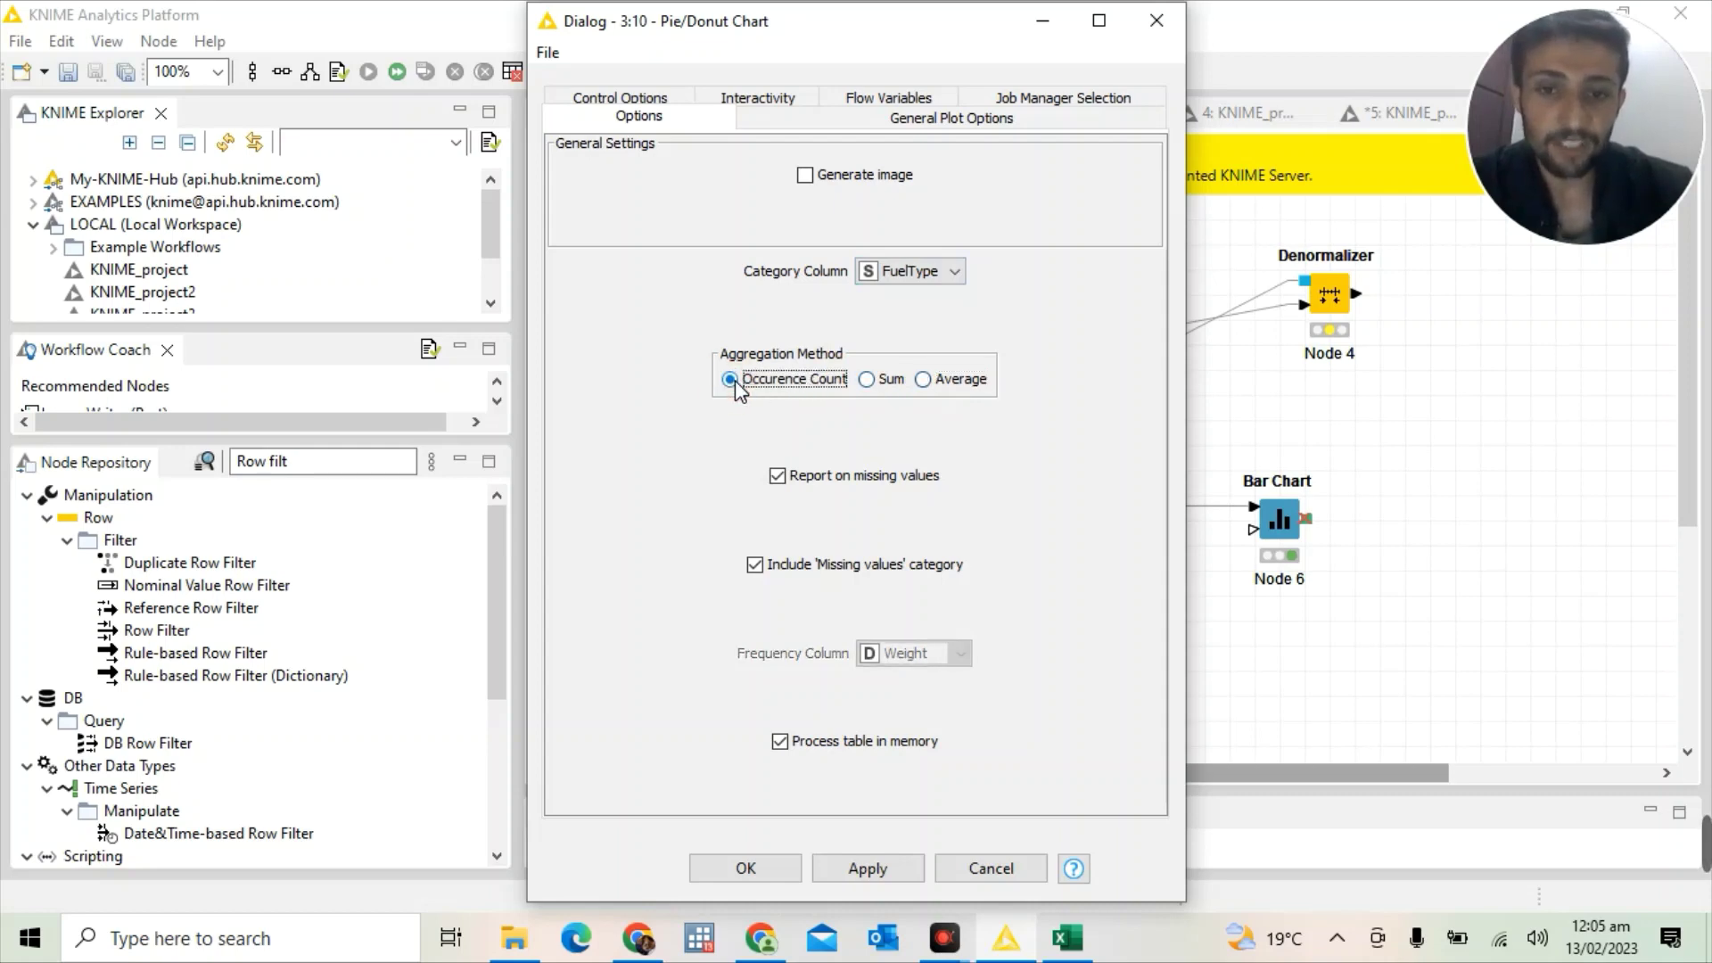
{"action": "left_click", "coordinate": [853, 870]}
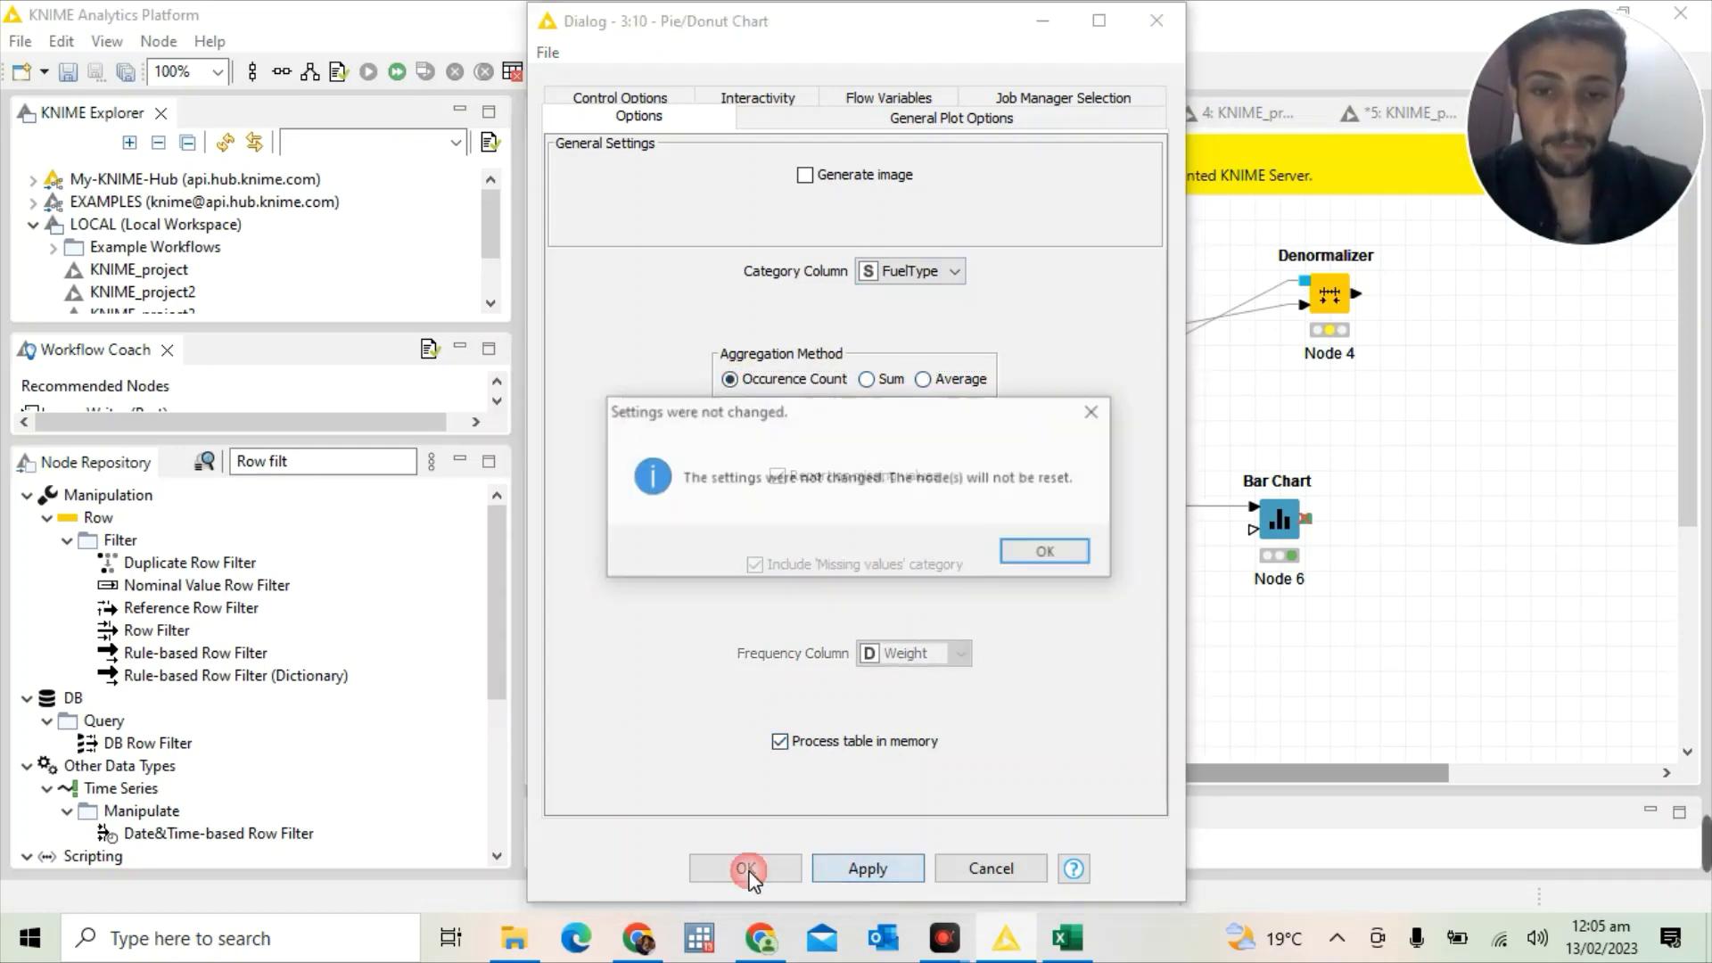
{"action": "left_click", "coordinate": [1036, 567]}
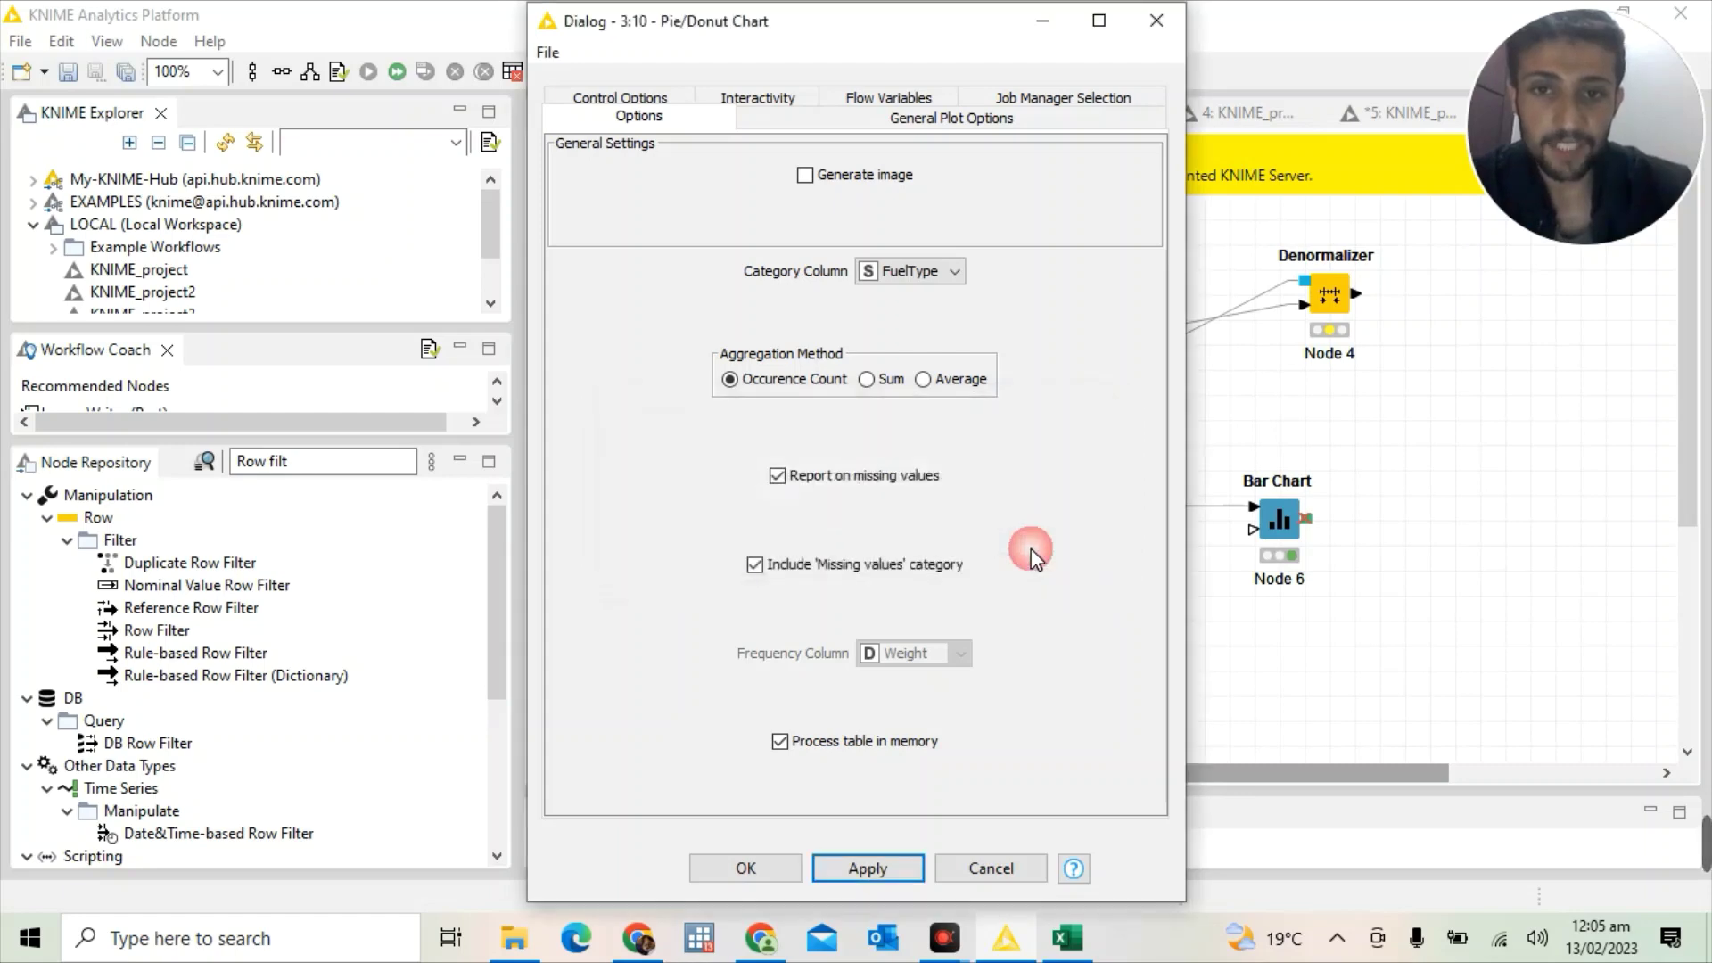
Recheck the pie chart's category column choices and accept the configuration with FuelType
{"action": "left_click", "coordinate": [920, 281]}
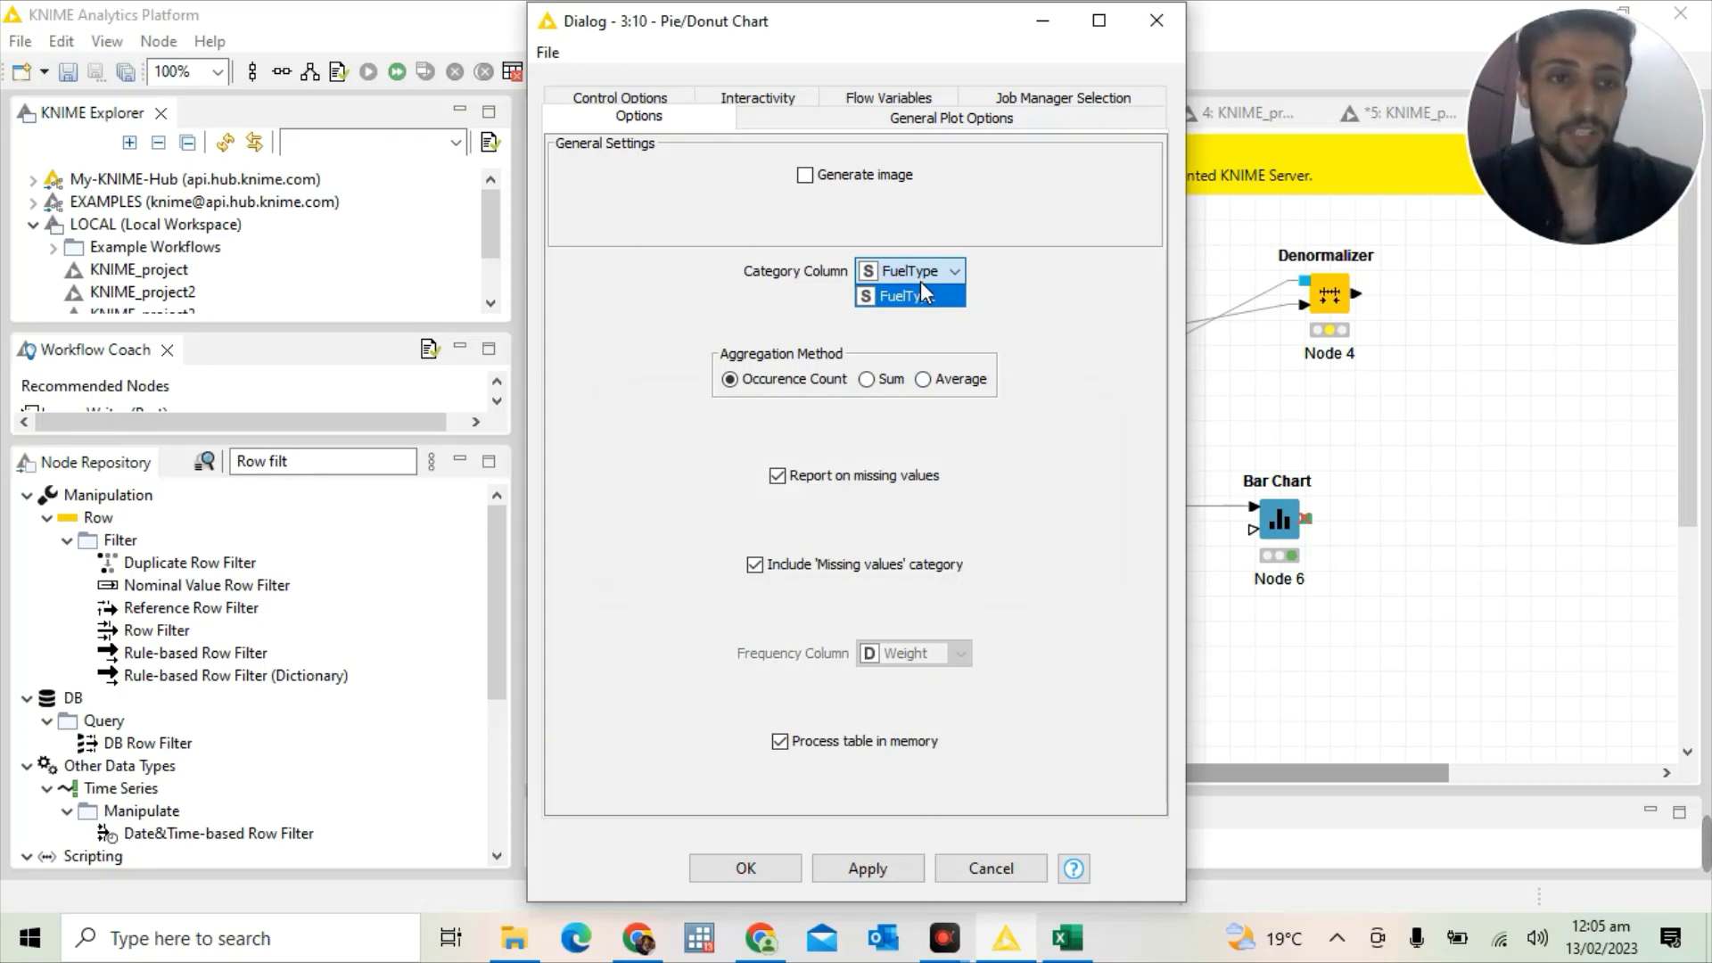
{"action": "left_click", "coordinate": [920, 284]}
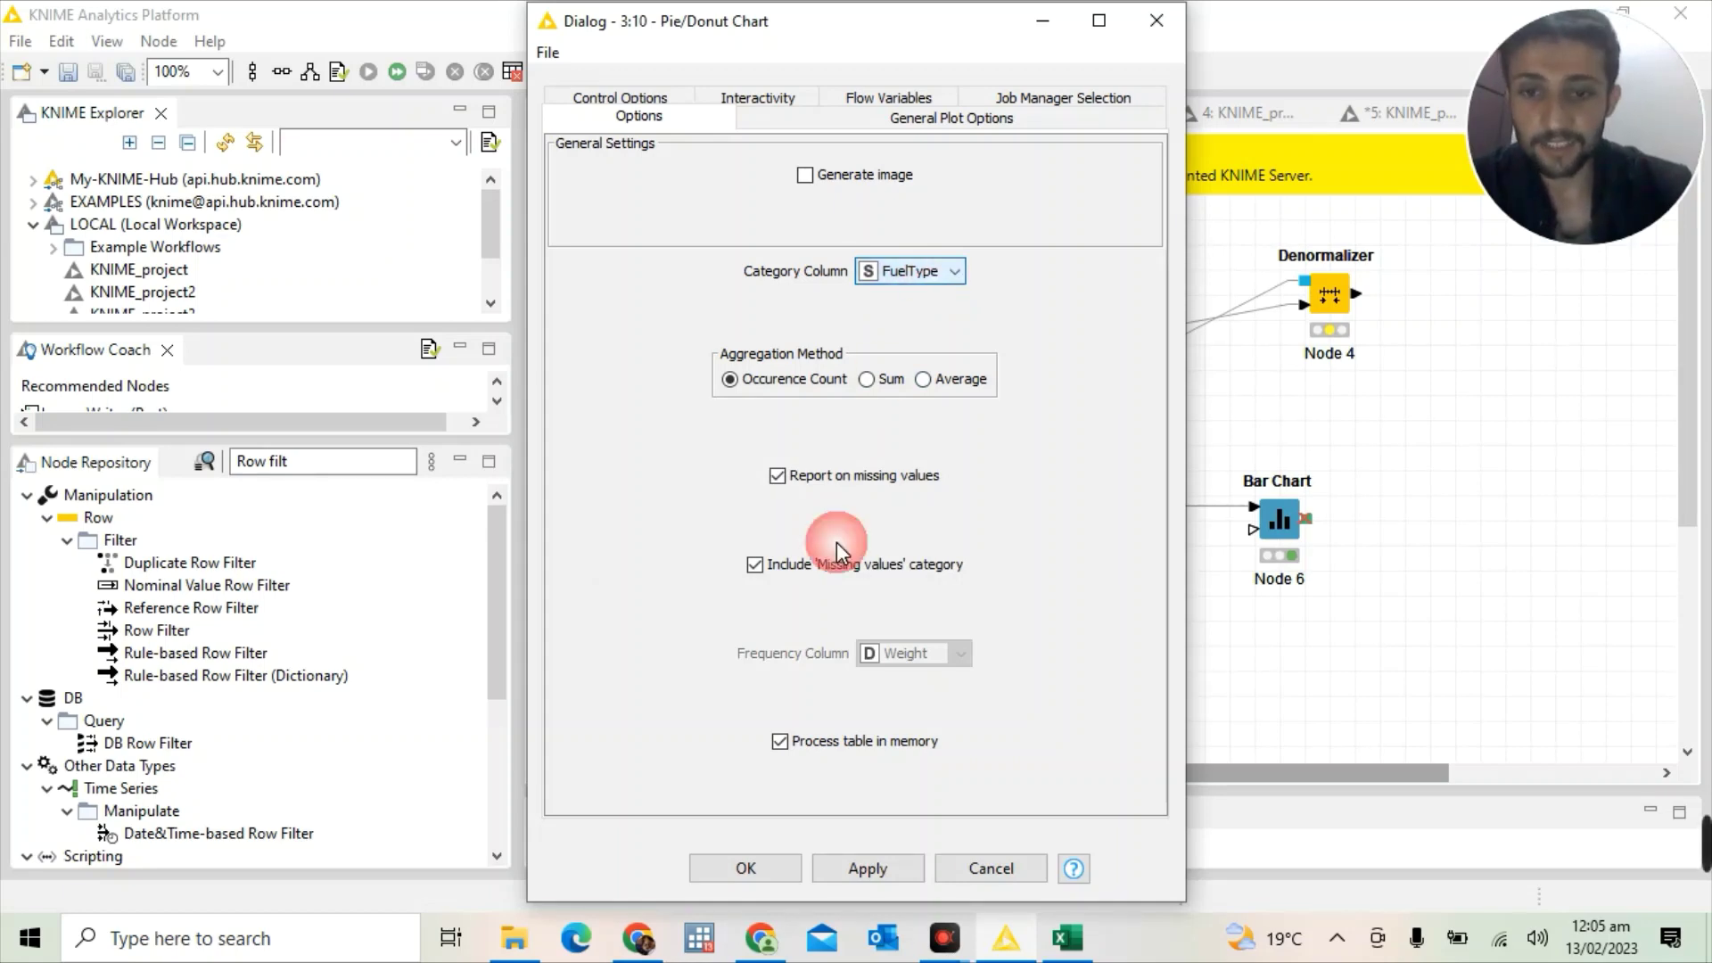
{"action": "left_click", "coordinate": [765, 866]}
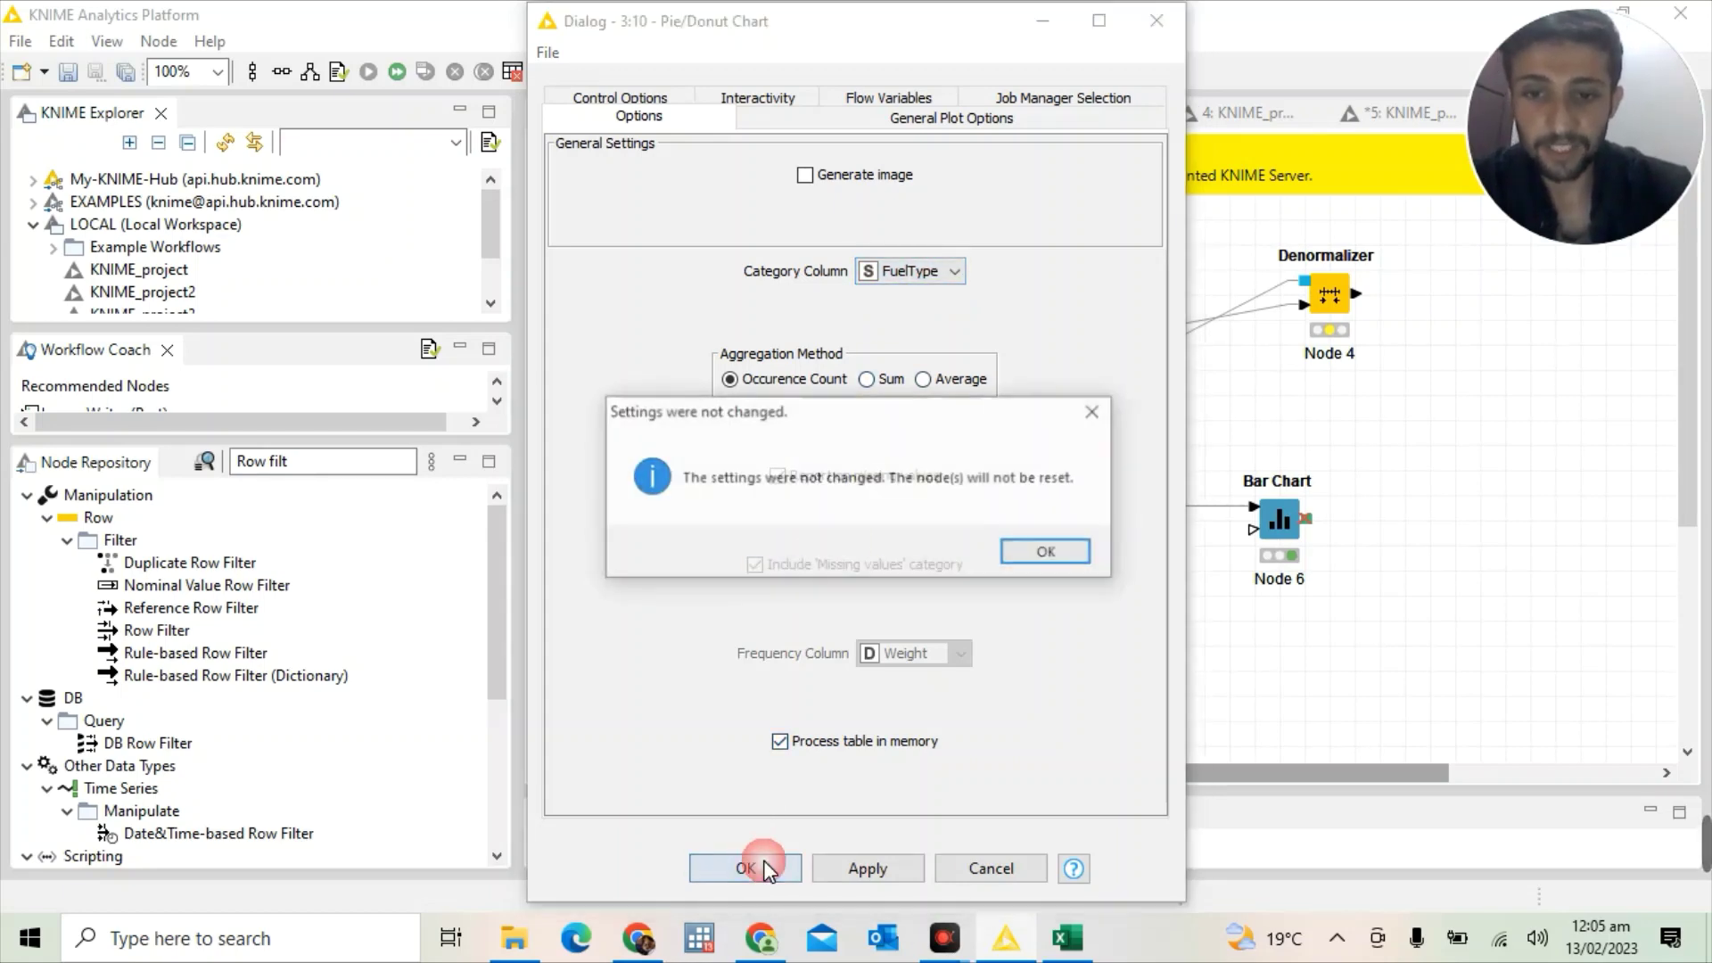
{"action": "left_click", "coordinate": [1044, 554]}
Inspect the Pie/Donut Chart node's pie chart image output and close its window
{"action": "right_click", "coordinate": [675, 555]}
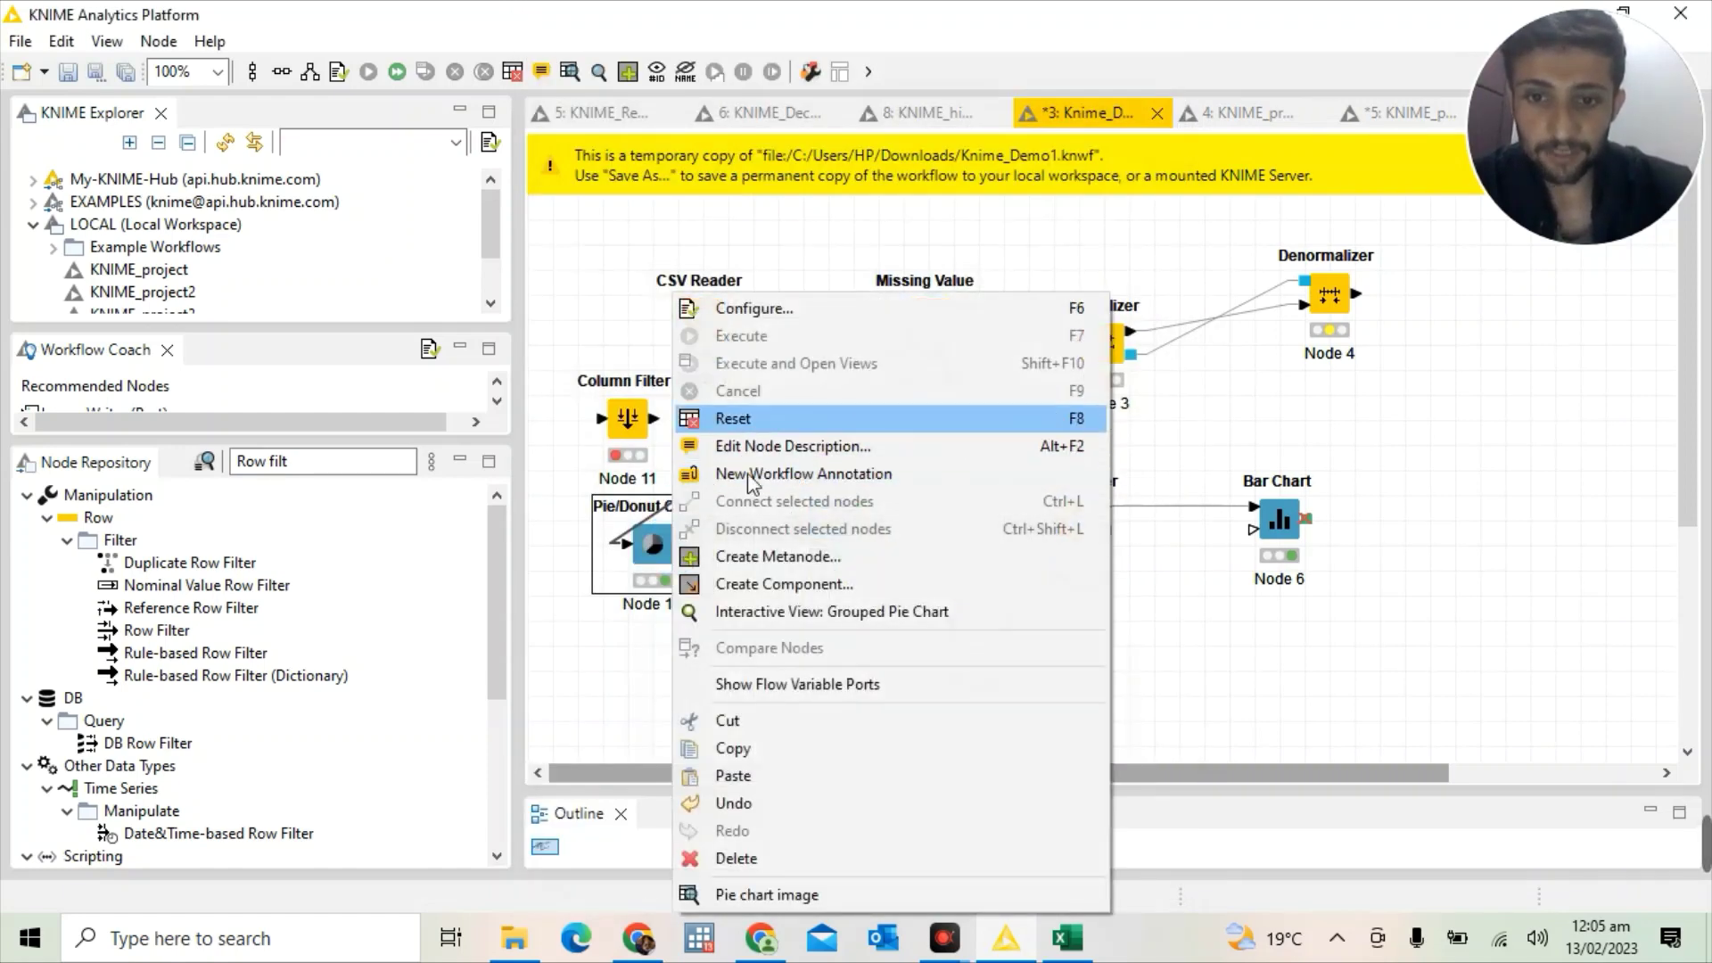
{"action": "left_click", "coordinate": [777, 888]}
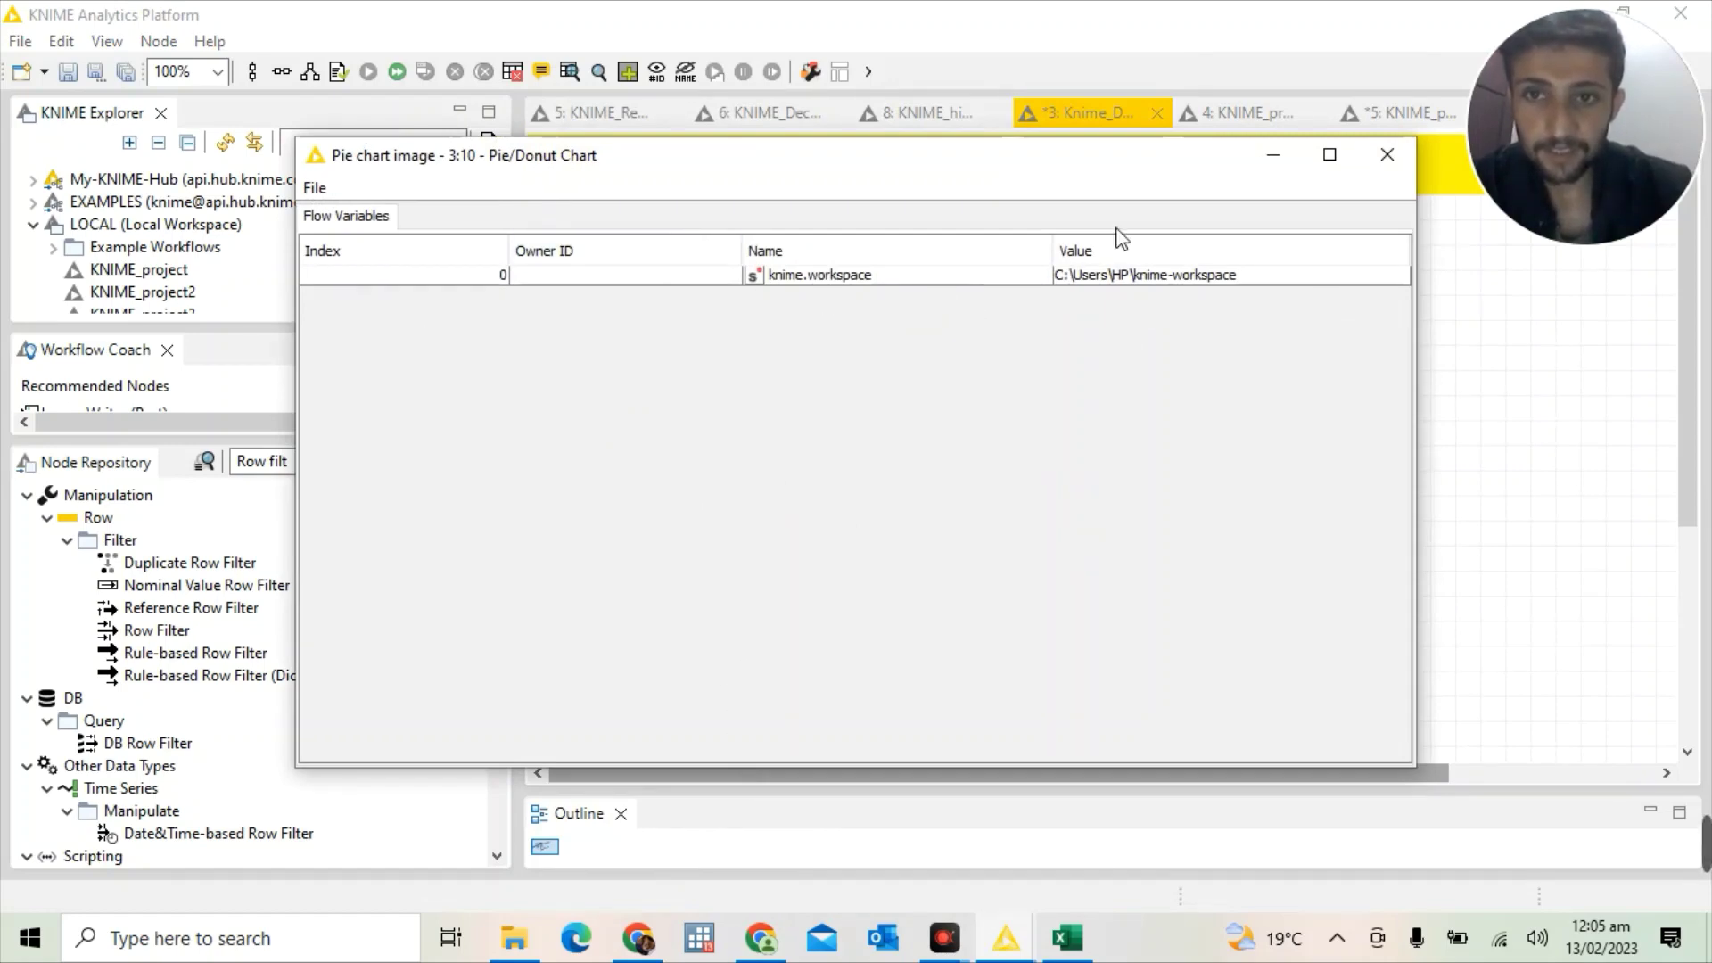
{"action": "left_click", "coordinate": [1387, 155]}
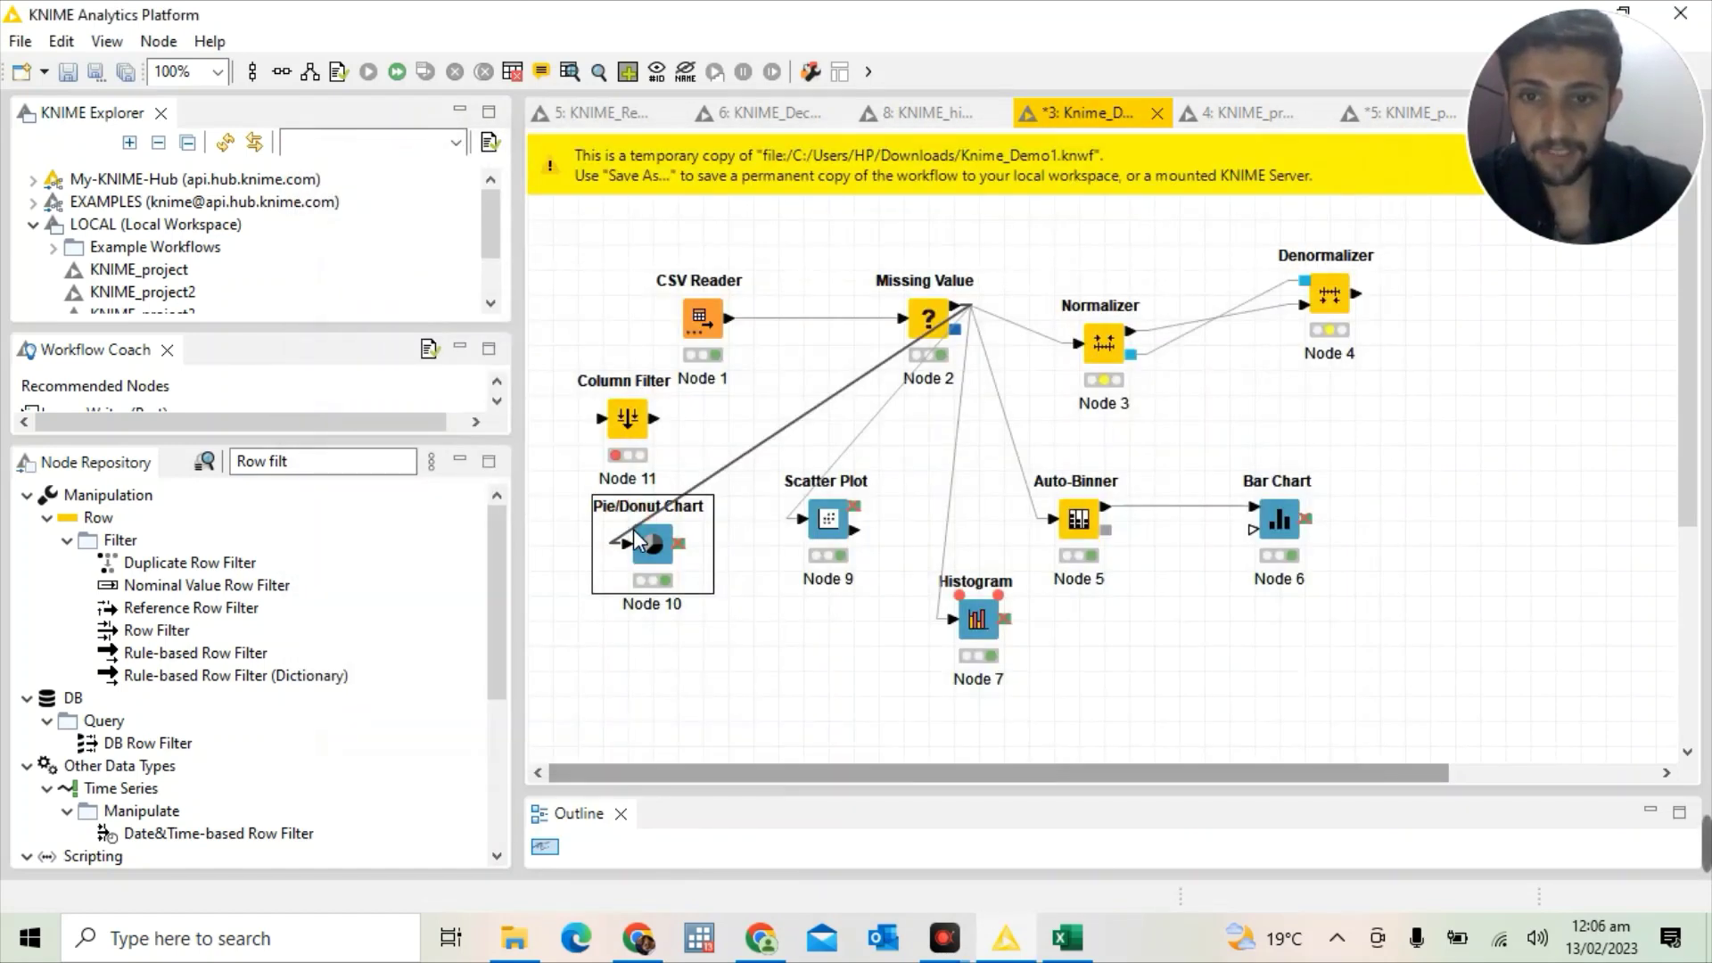
{"action": "right_click", "coordinate": [633, 527]}
{"action": "left_click", "coordinate": [649, 553]}
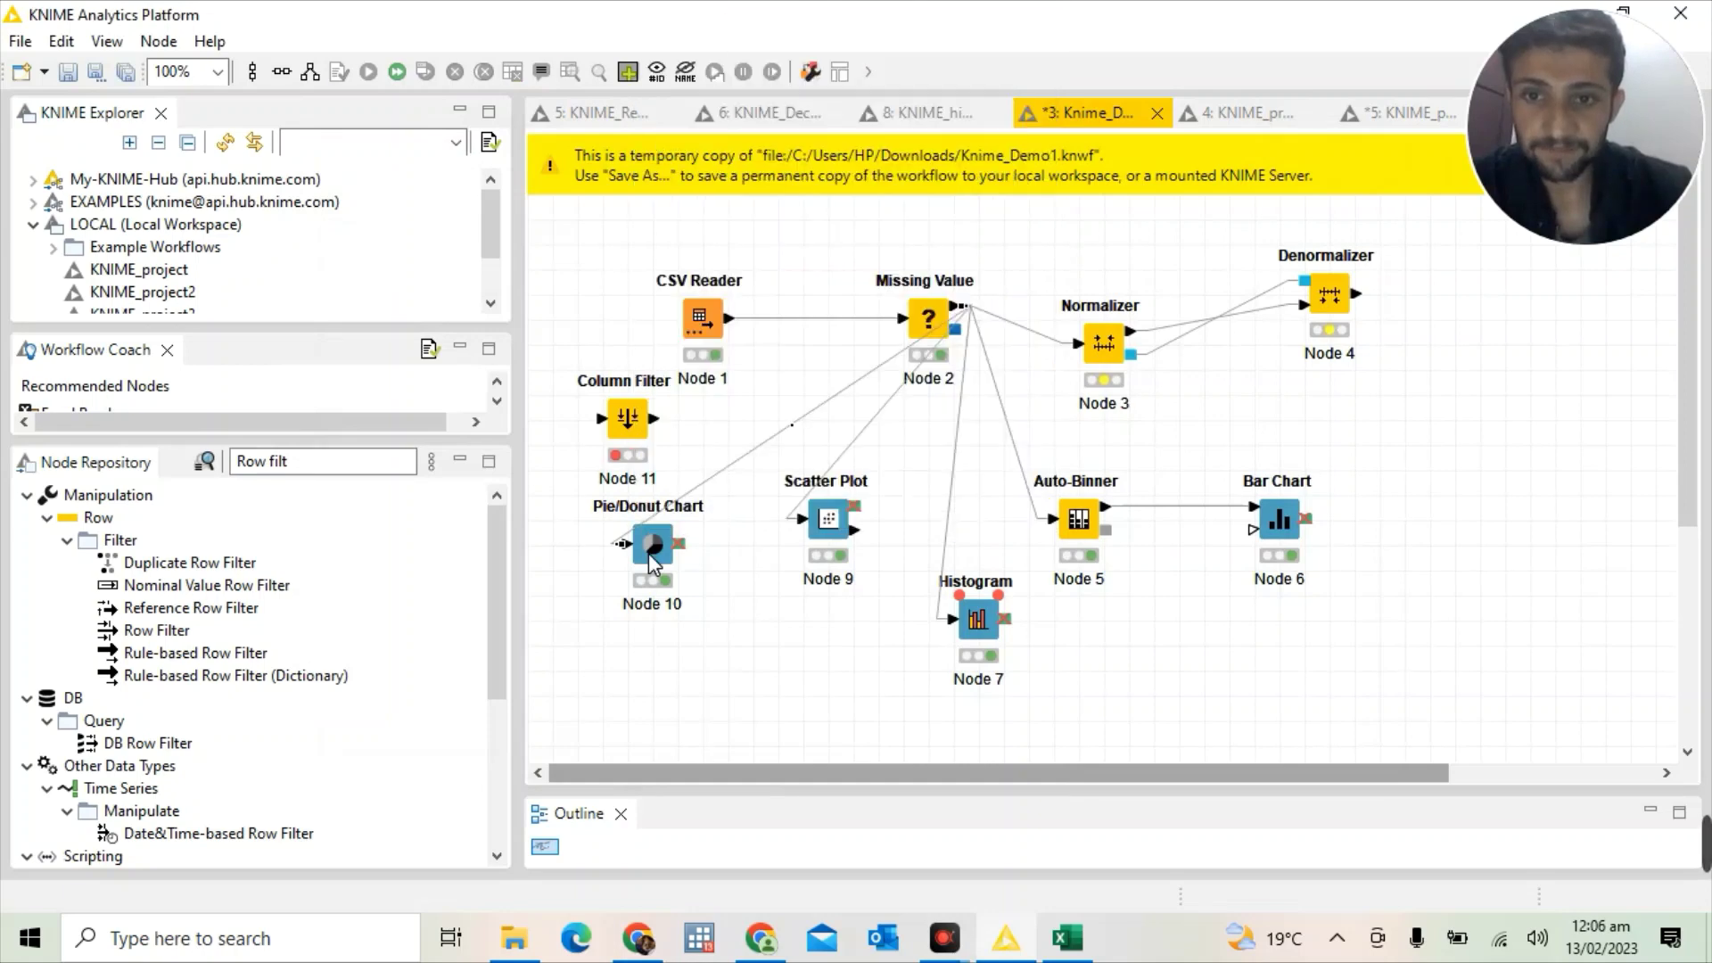
Reset the Pie/Donut Chart node and confirm the reset
{"action": "right_click", "coordinate": [649, 552]}
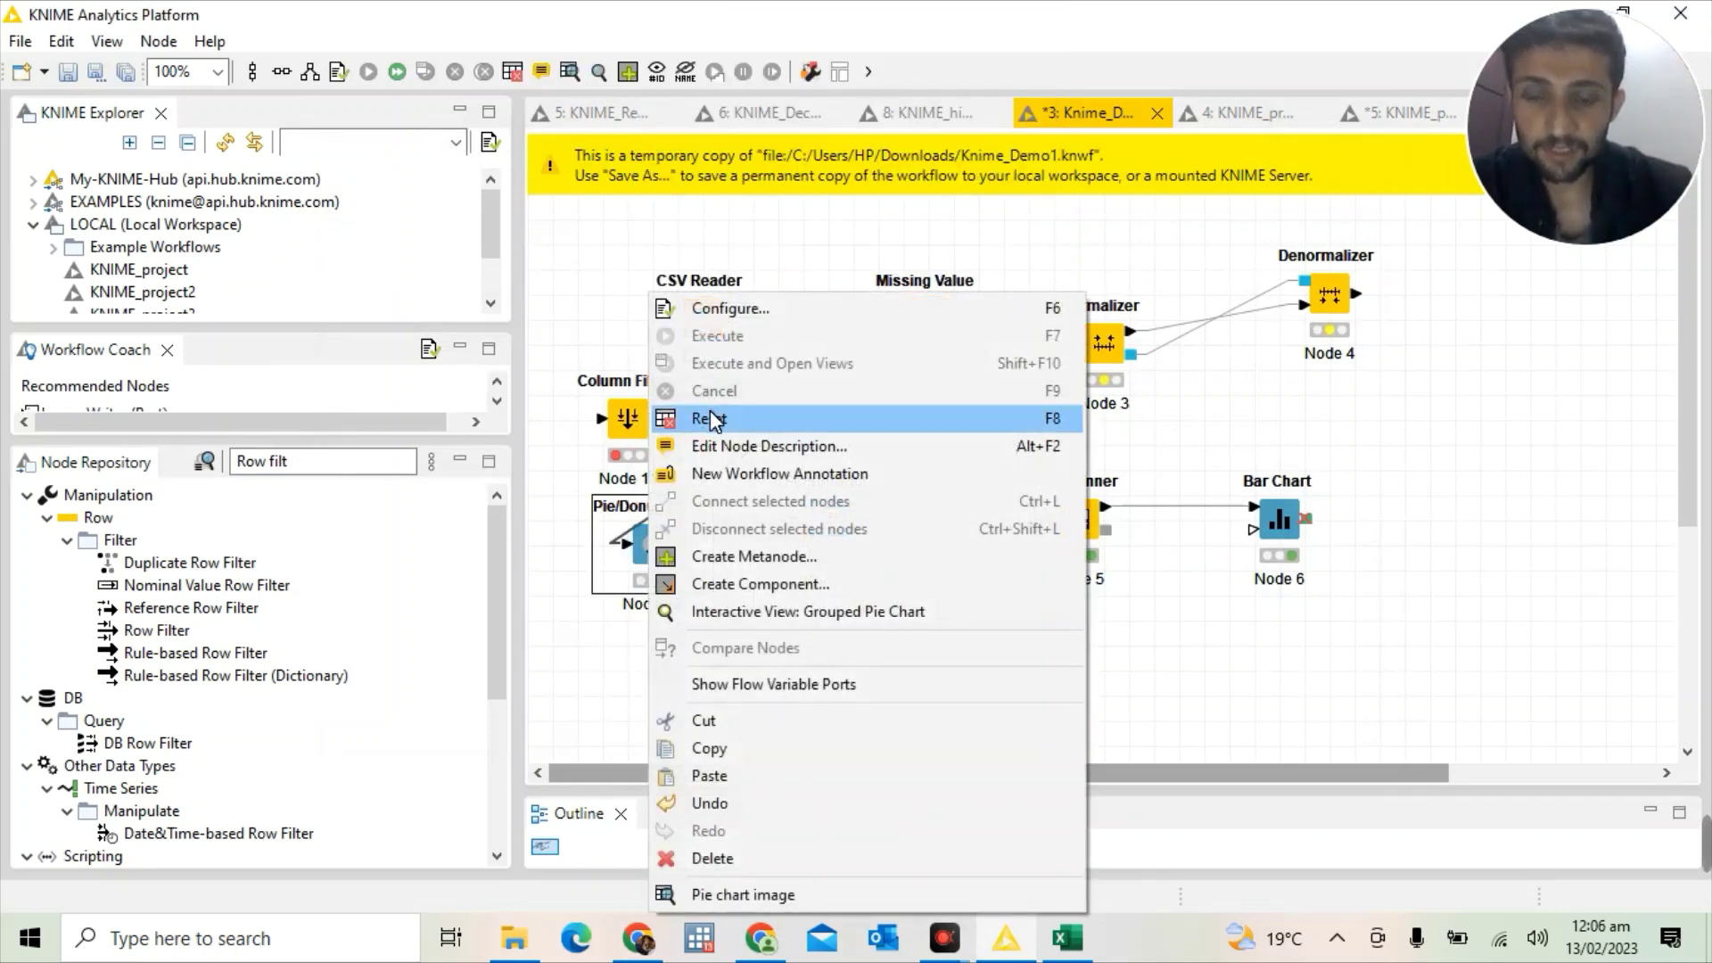
{"action": "left_click", "coordinate": [709, 417]}
{"action": "left_click", "coordinate": [967, 487]}
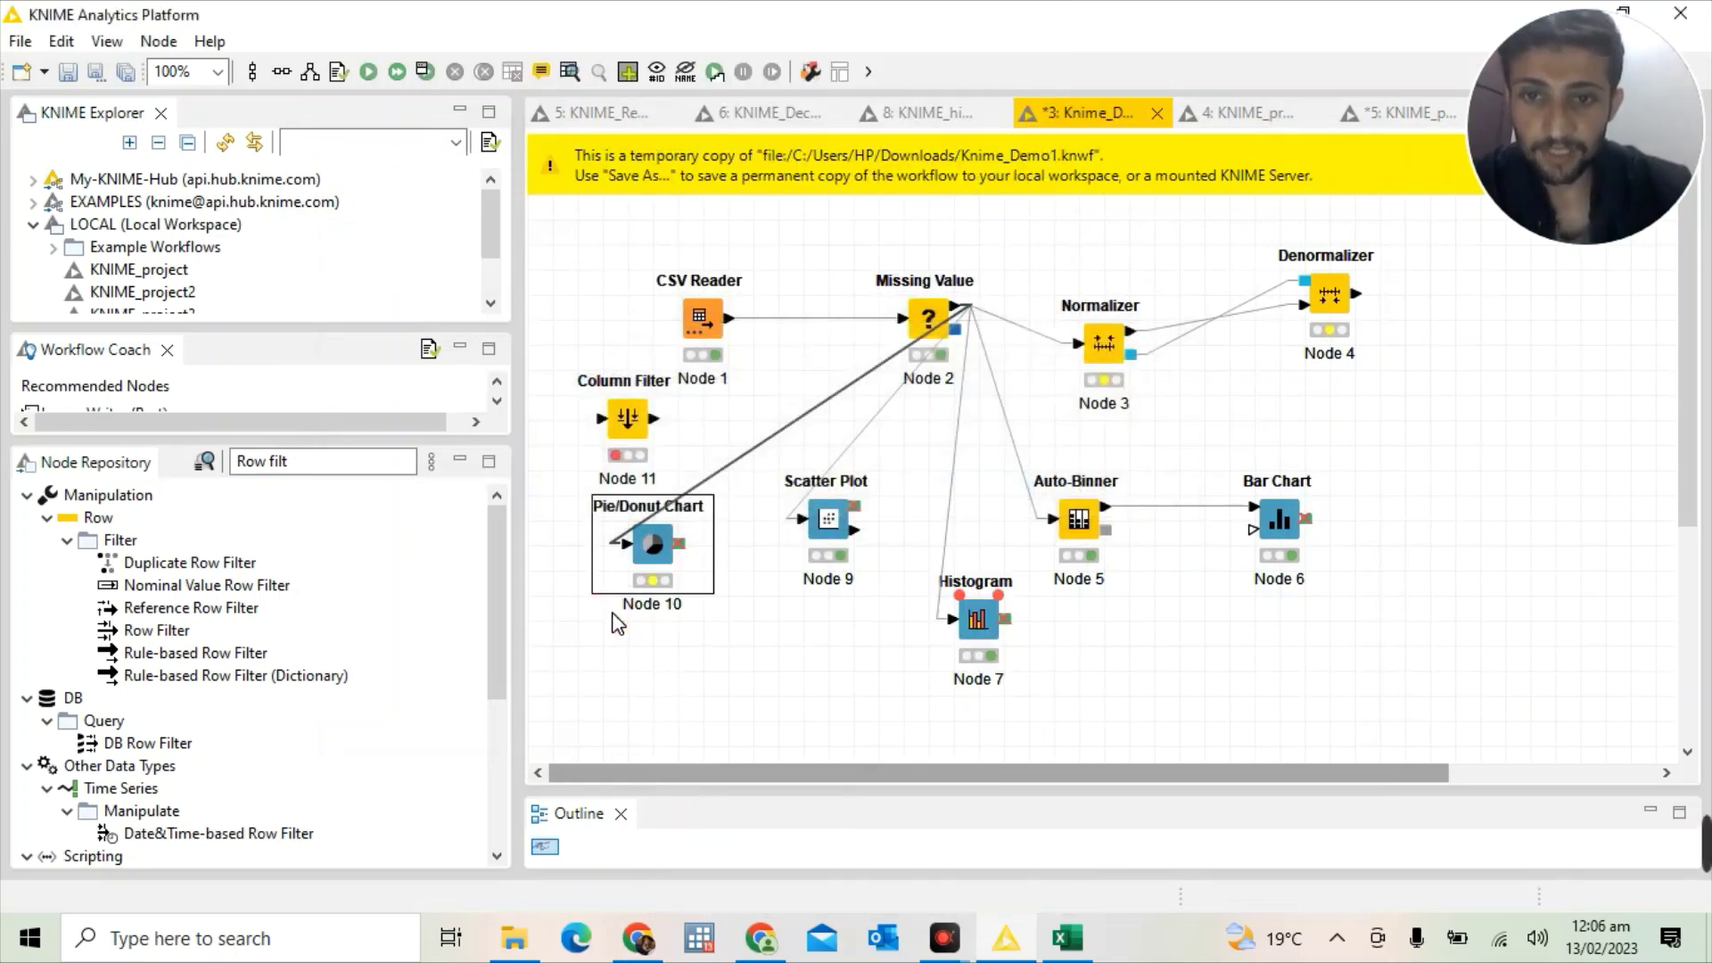
Execute the Pie/Donut Chart node with its view open, inspect the CNG, Diesel and Petrol slices, and close the view
{"action": "right_click", "coordinate": [628, 559]}
{"action": "left_click", "coordinate": [727, 365]}
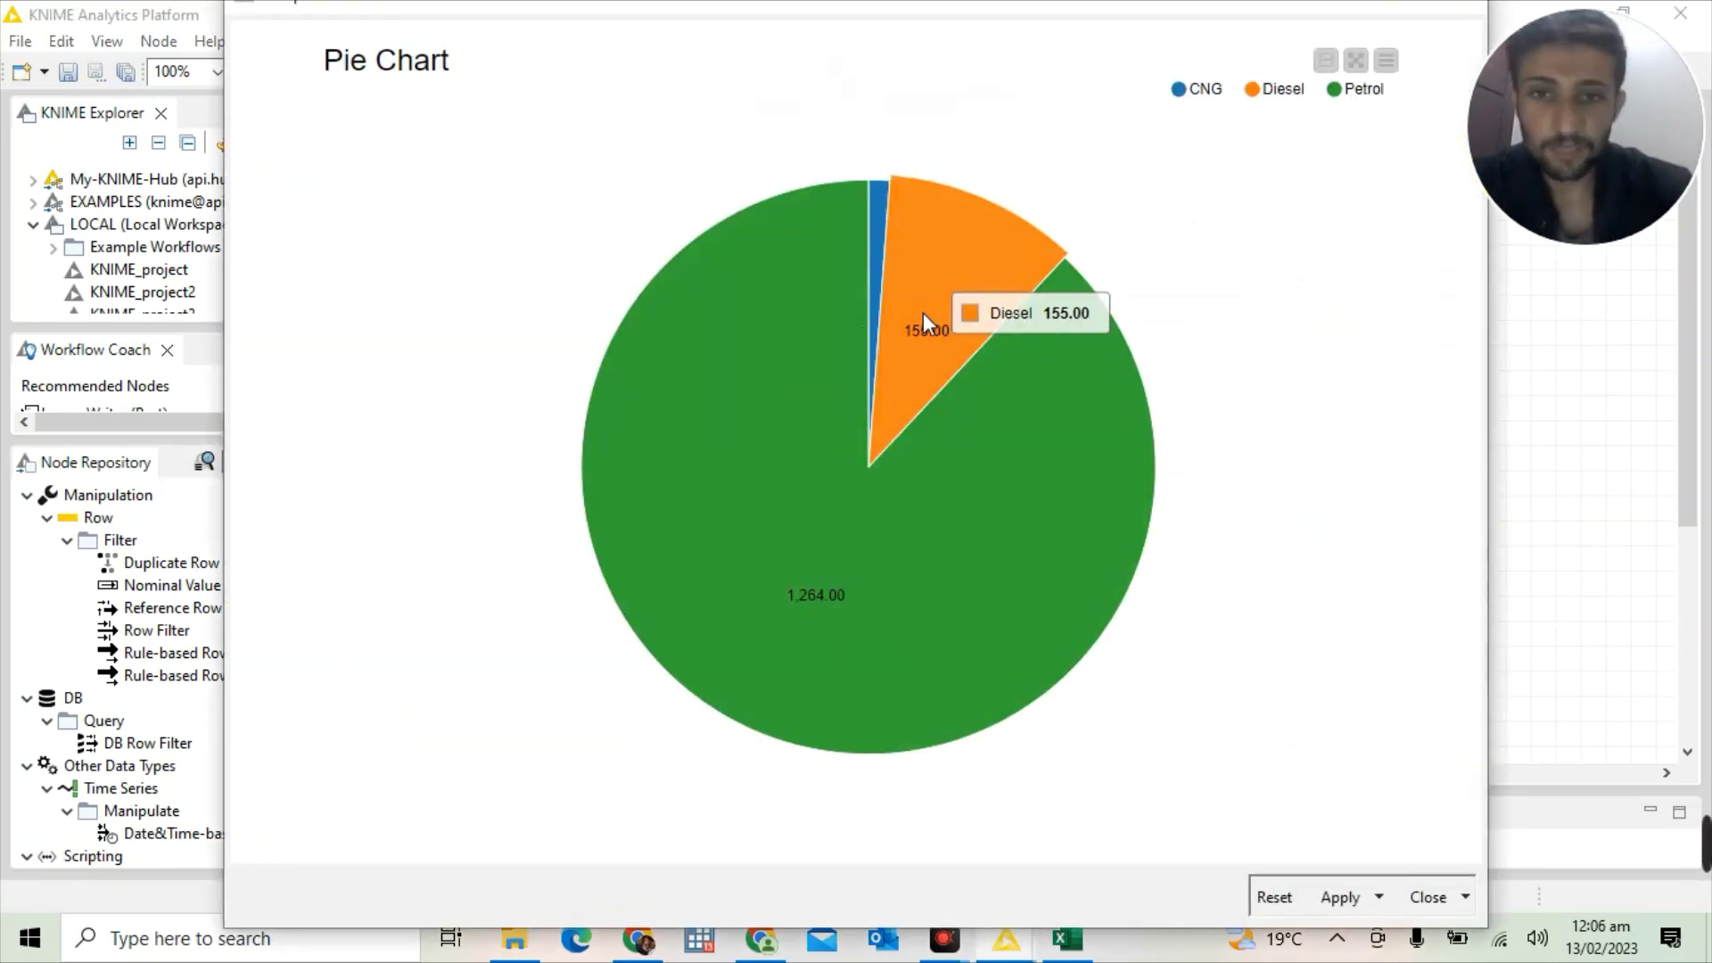
{"action": "mouse_move", "coordinate": [965, 271]}
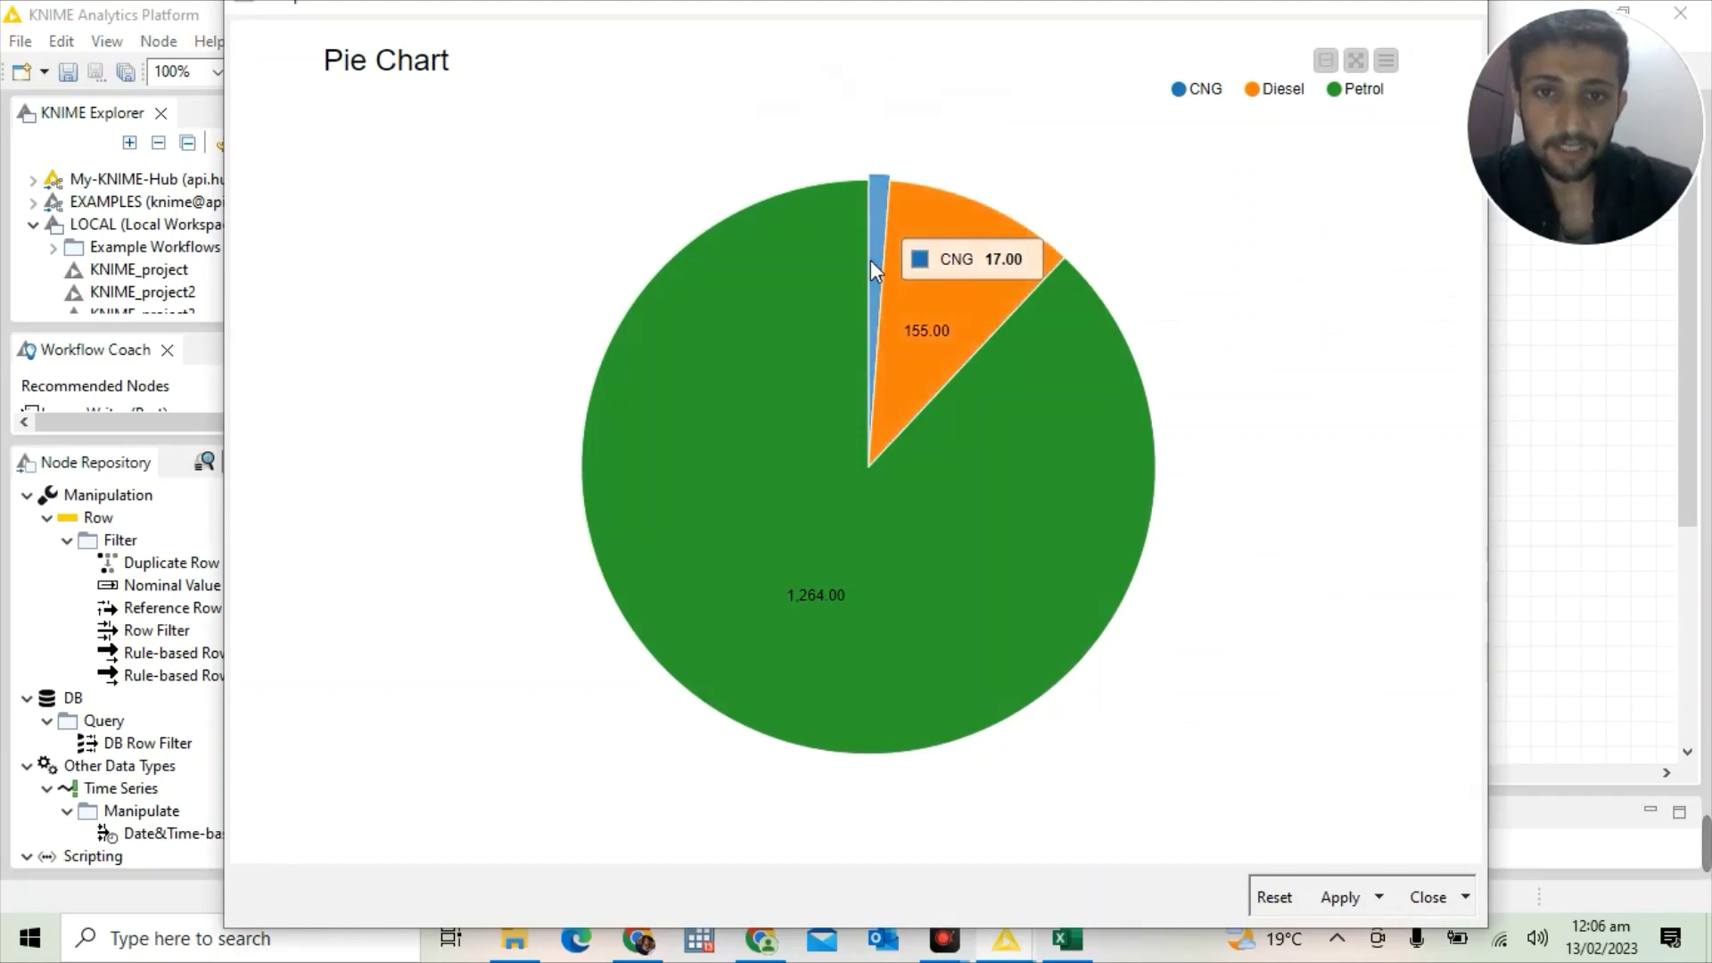
{"action": "mouse_move", "coordinate": [772, 458]}
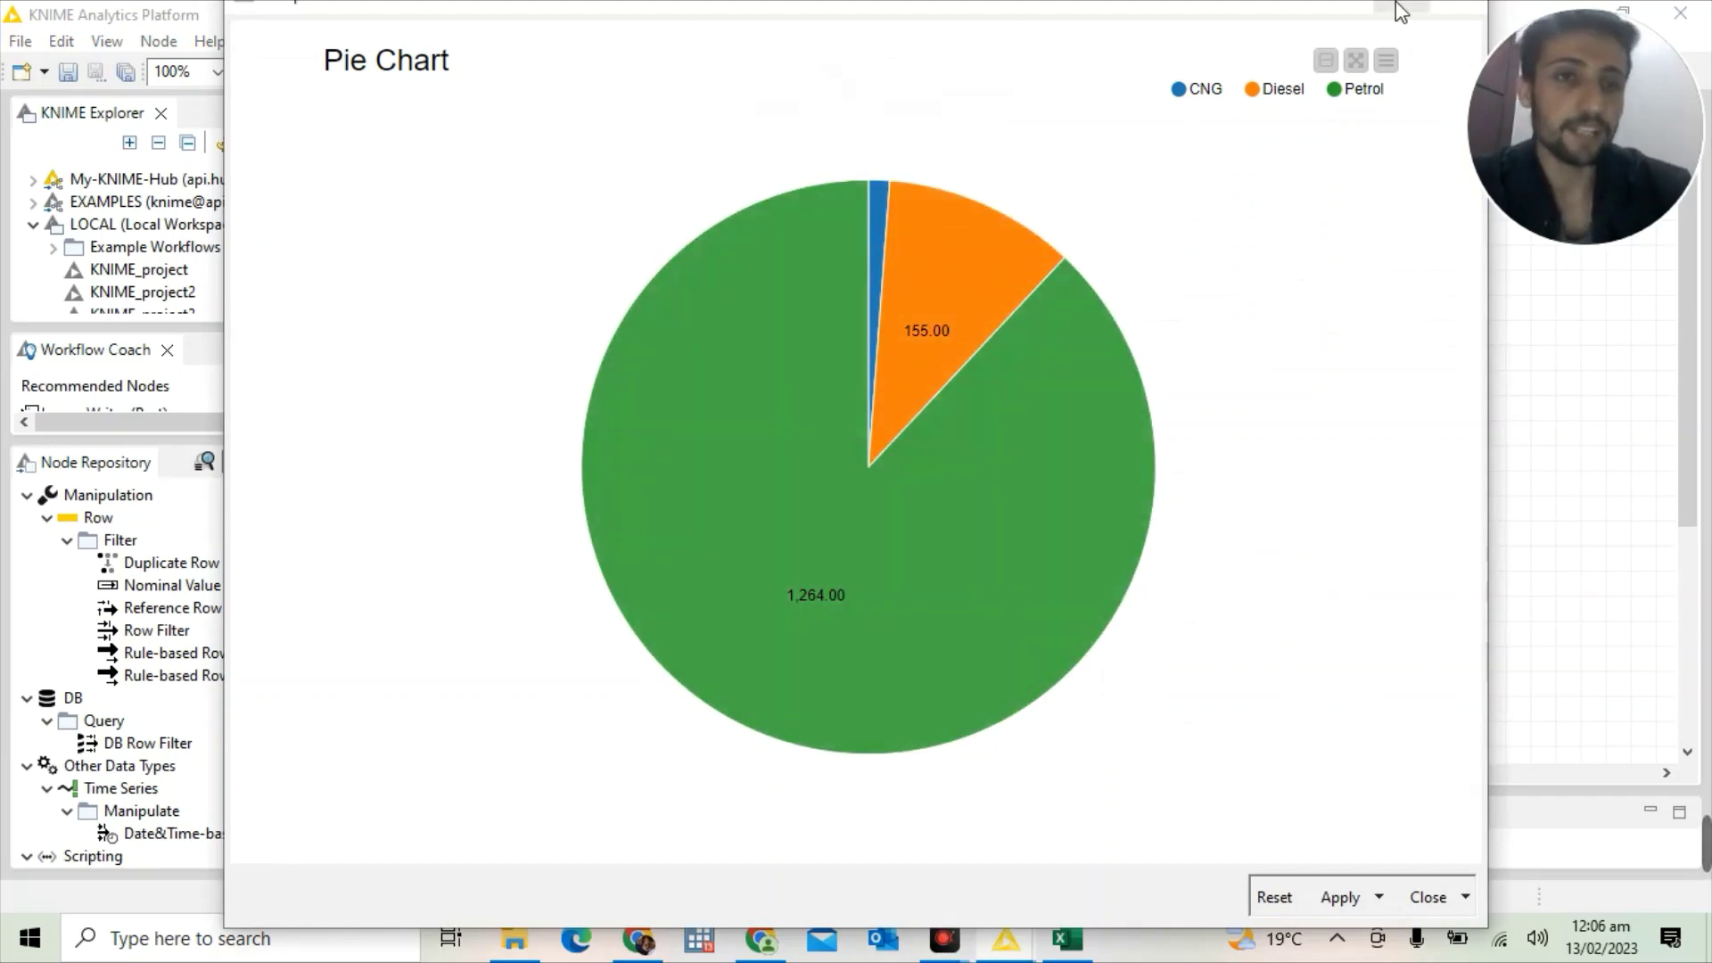
{"action": "left_click", "coordinate": [1463, 9]}
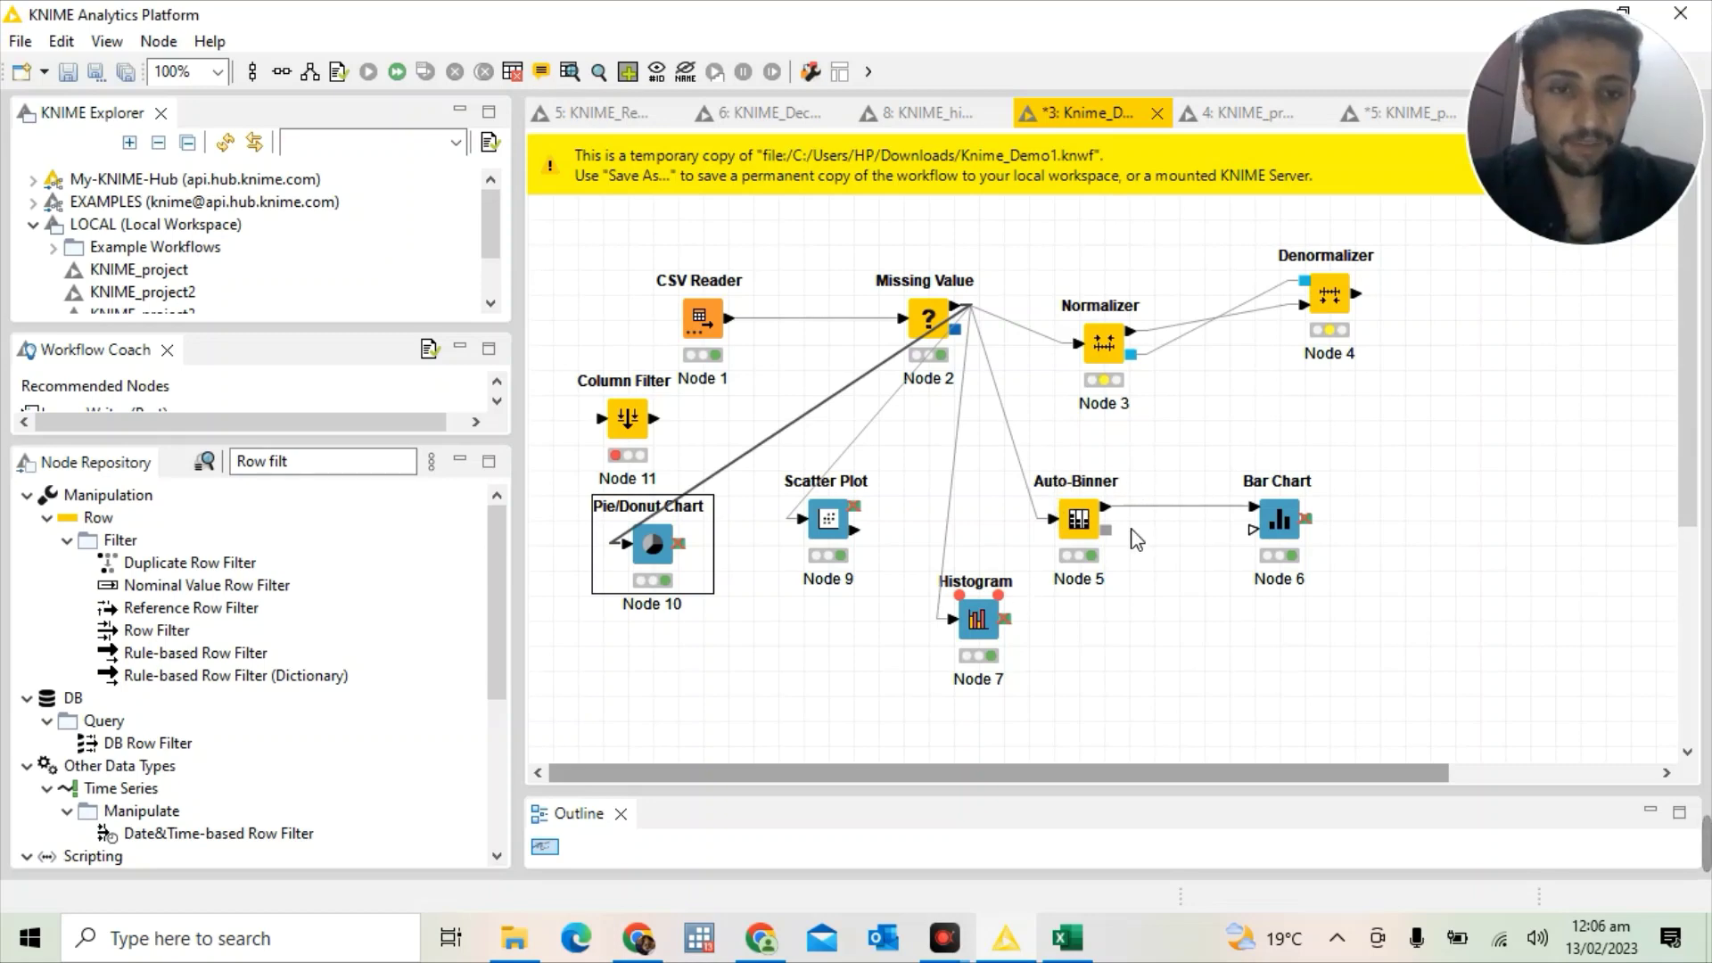
Configure the Auto-Binner node for a fixed number of 100 bins with equal frequency
{"action": "left_click", "coordinate": [1079, 517]}
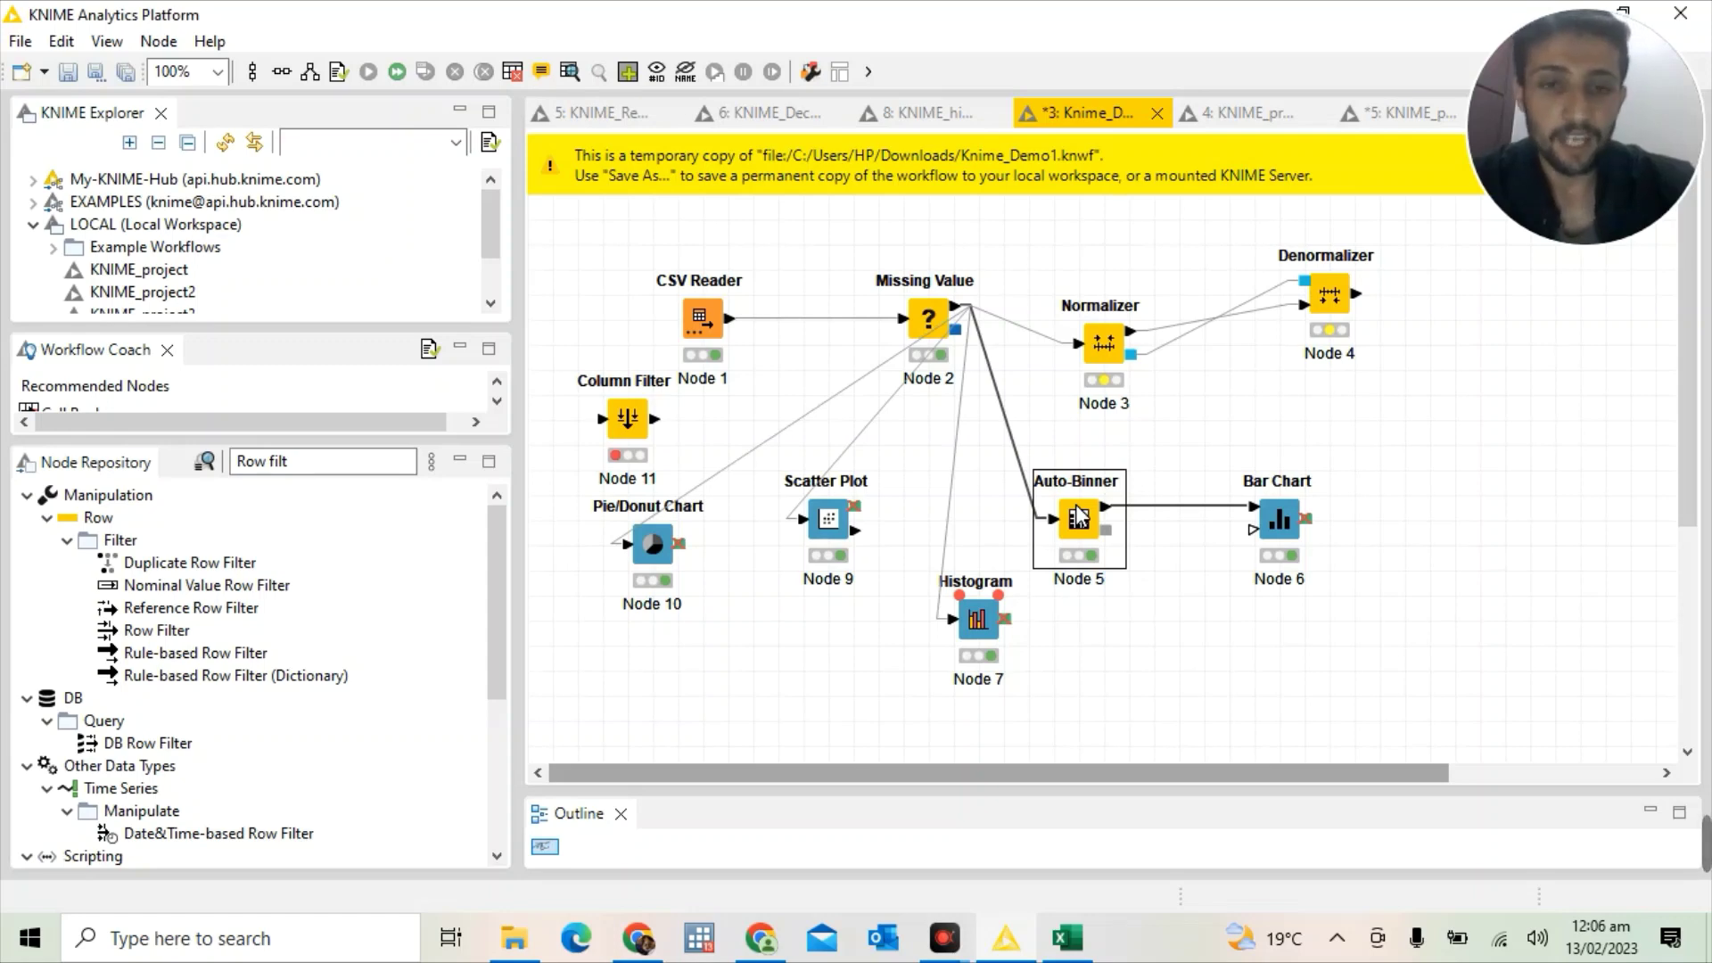
{"action": "right_click", "coordinate": [1079, 517]}
{"action": "left_click", "coordinate": [1177, 321]}
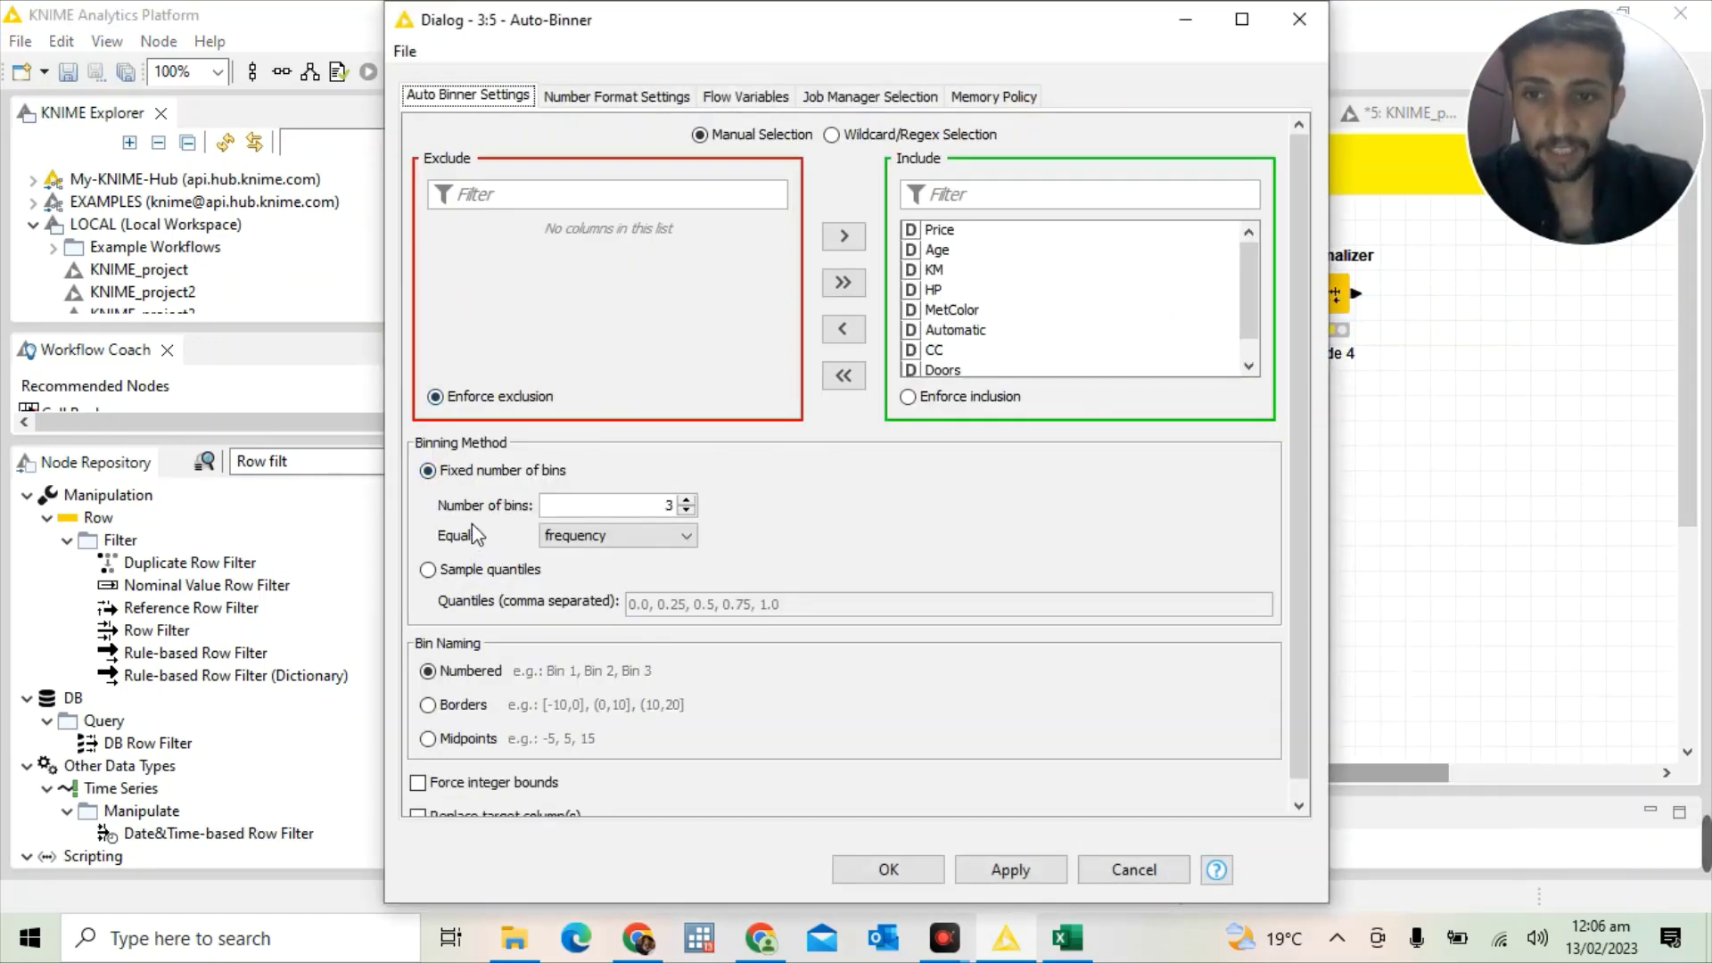
{"action": "left_click", "coordinate": [621, 548]}
{"action": "left_click", "coordinate": [621, 559]}
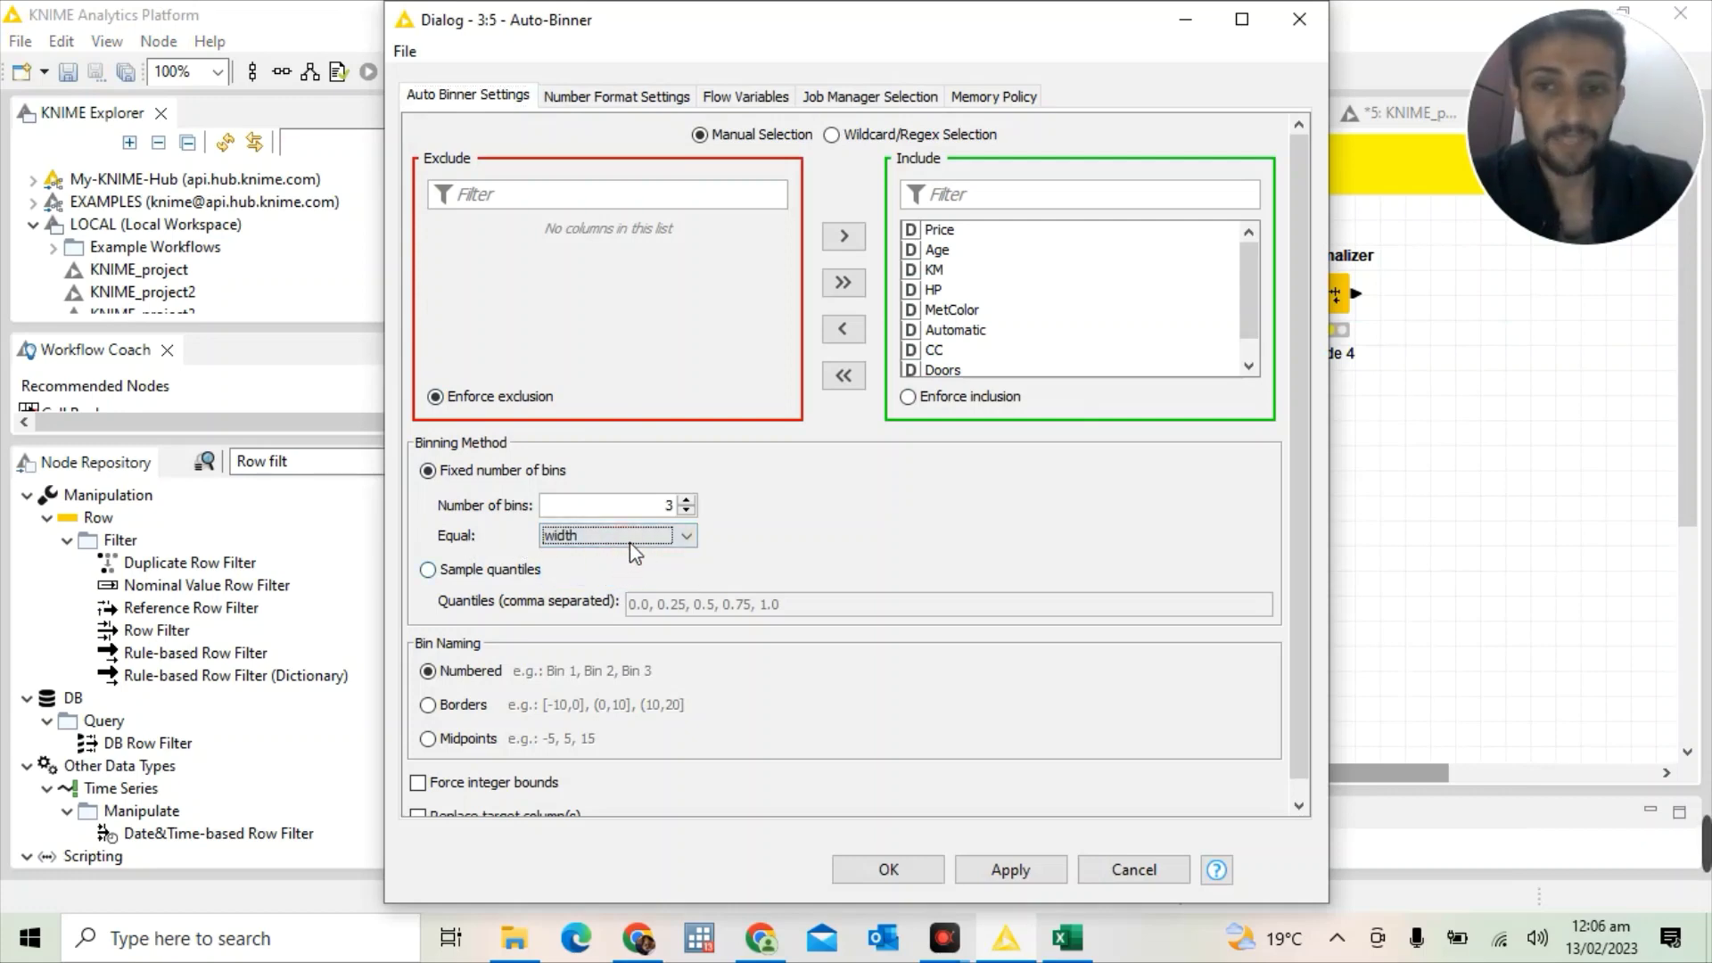
{"action": "left_click", "coordinate": [634, 551]}
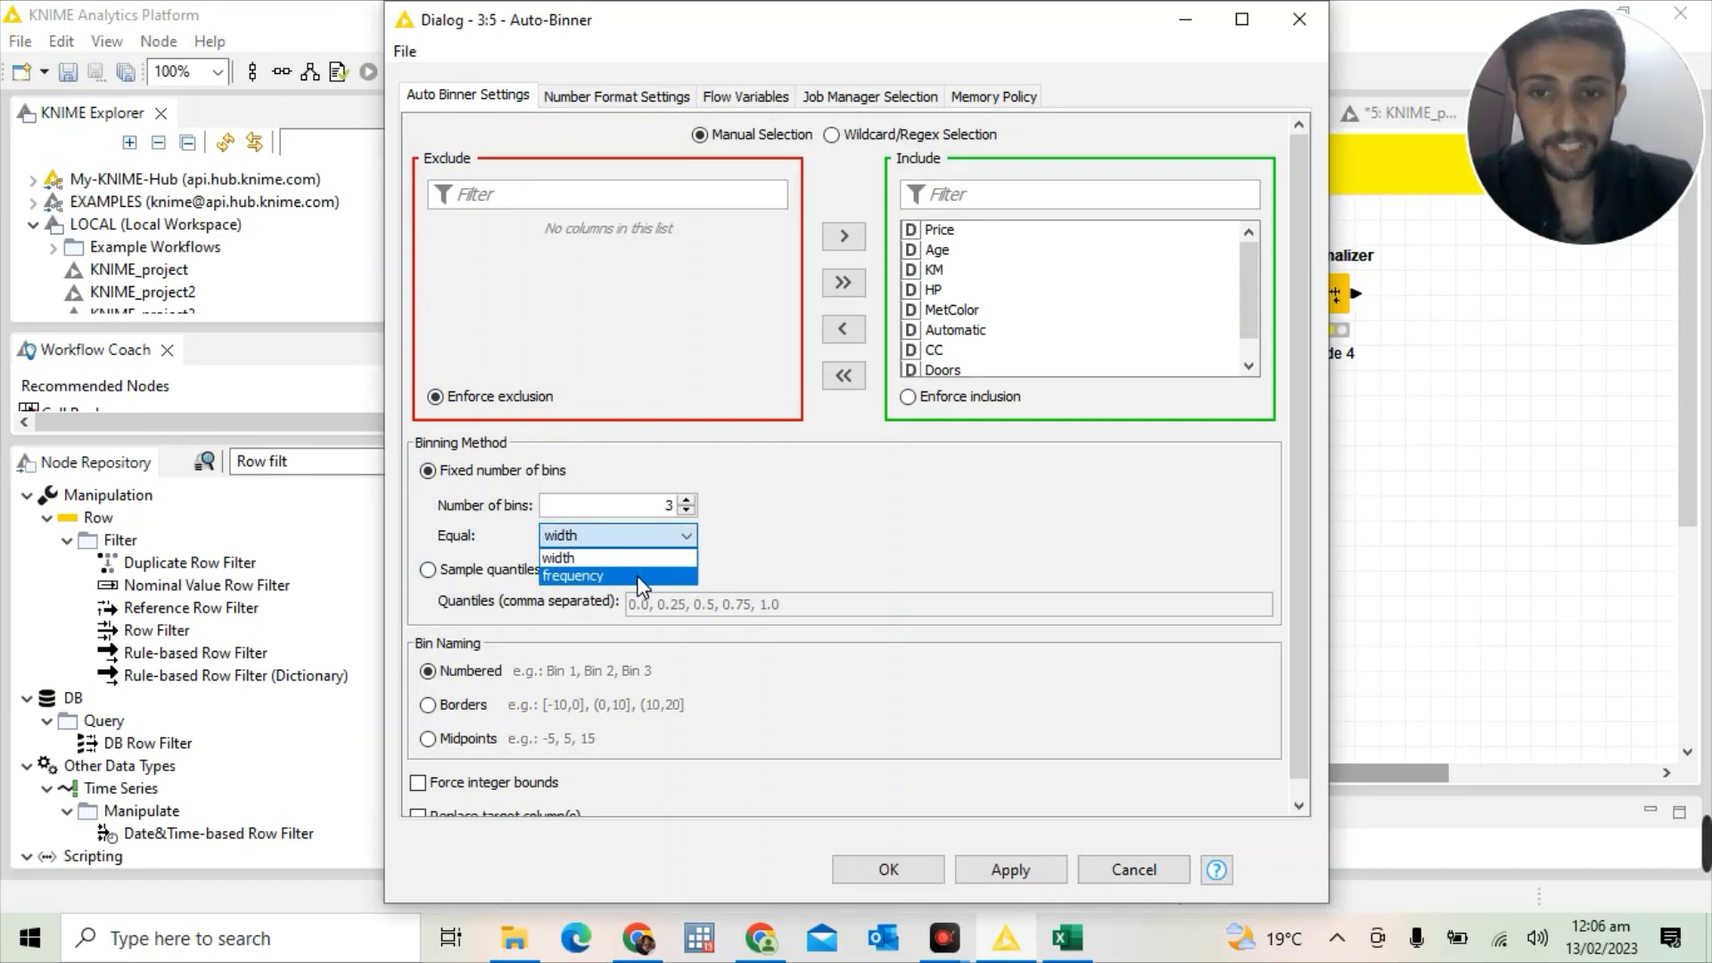
{"action": "left_click", "coordinate": [638, 578]}
{"action": "left_click", "coordinate": [671, 505]}
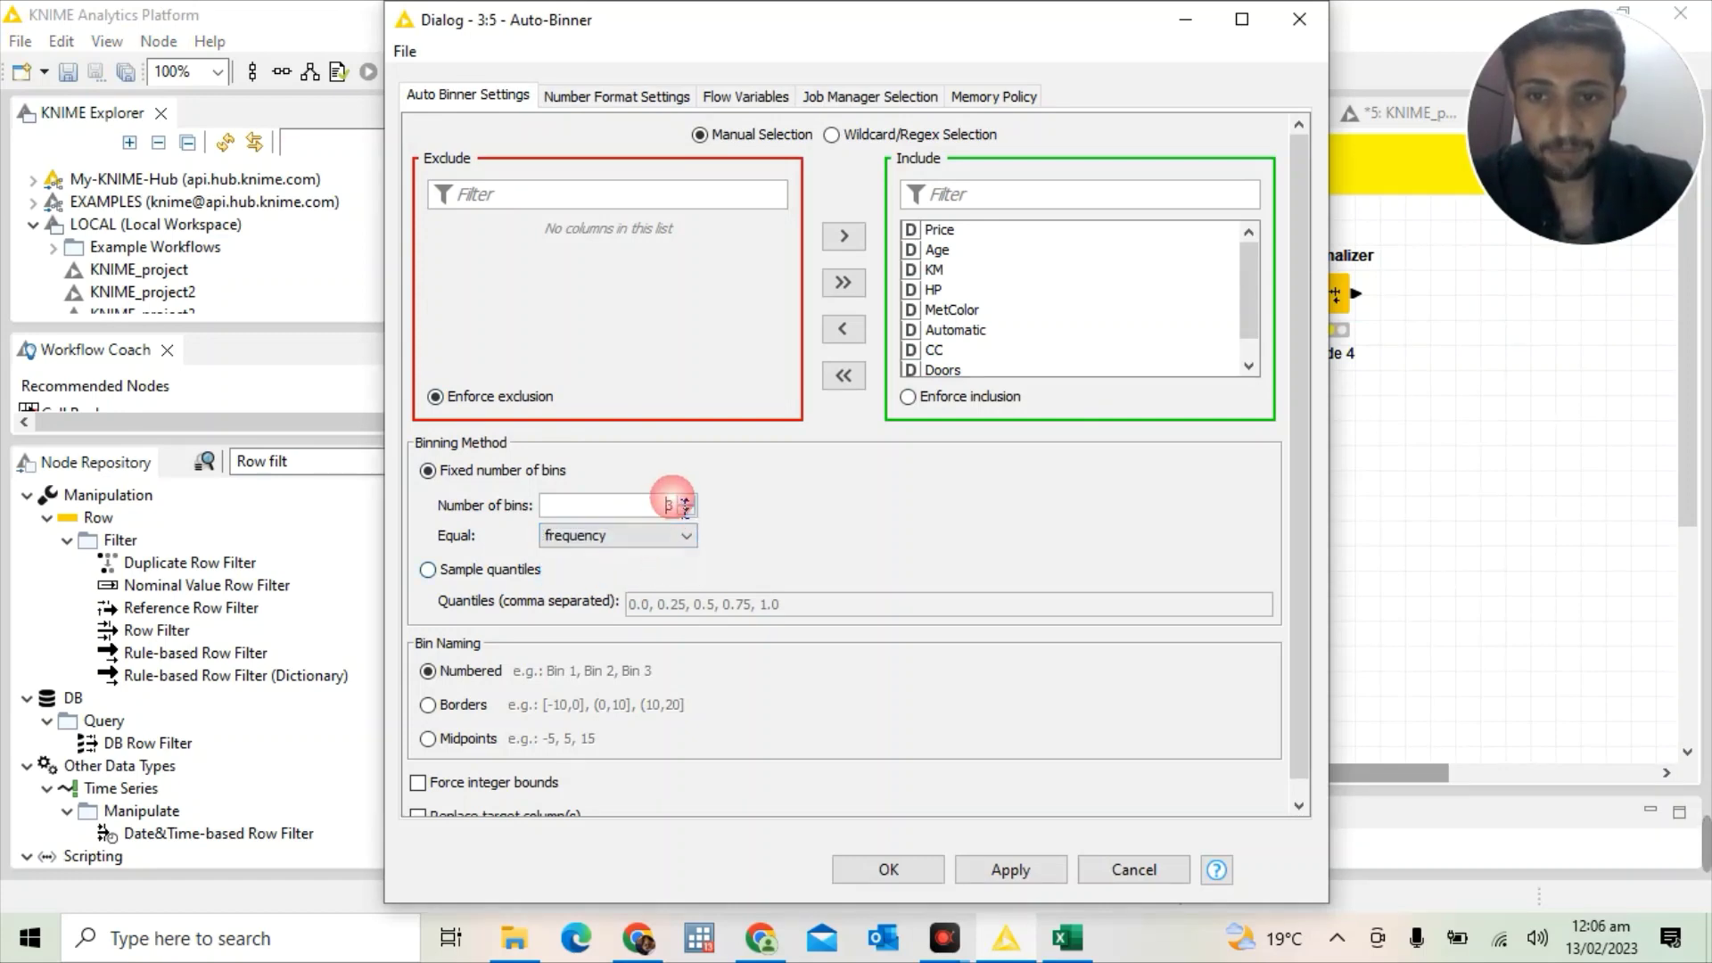
{"action": "key", "text": "BackSpace"}
{"action": "type", "text": "100"}
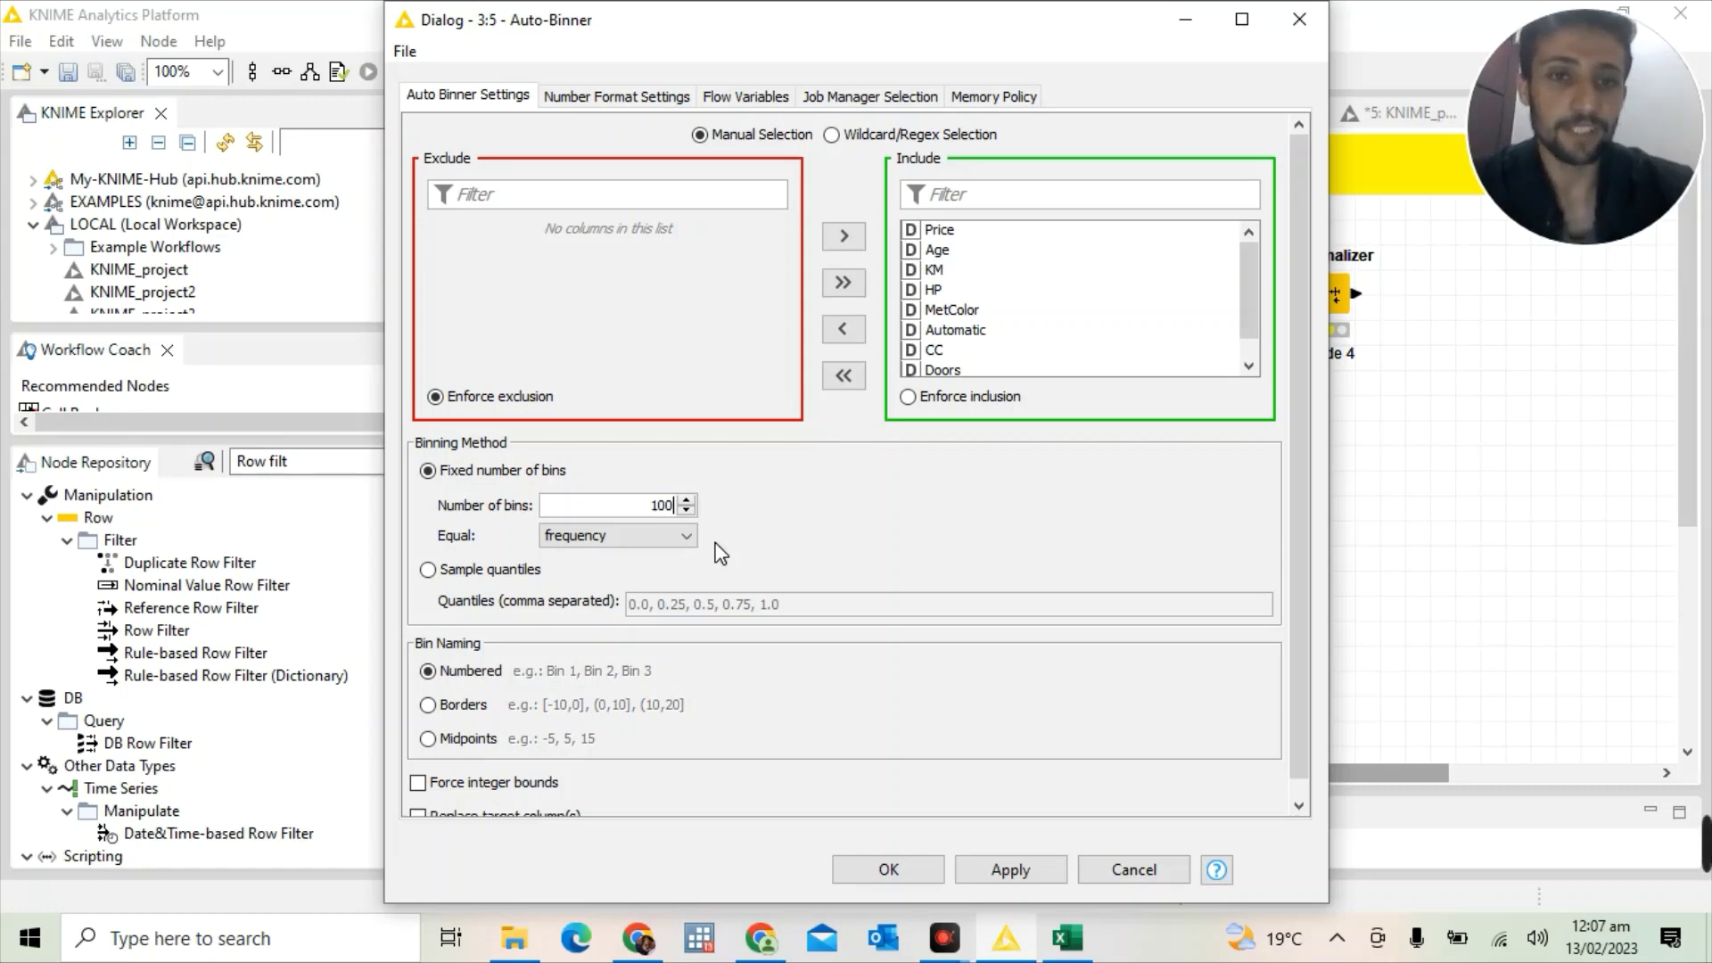
Try equal width for the Auto-Binner's bins and return the option to frequency
{"action": "left_click", "coordinate": [616, 536]}
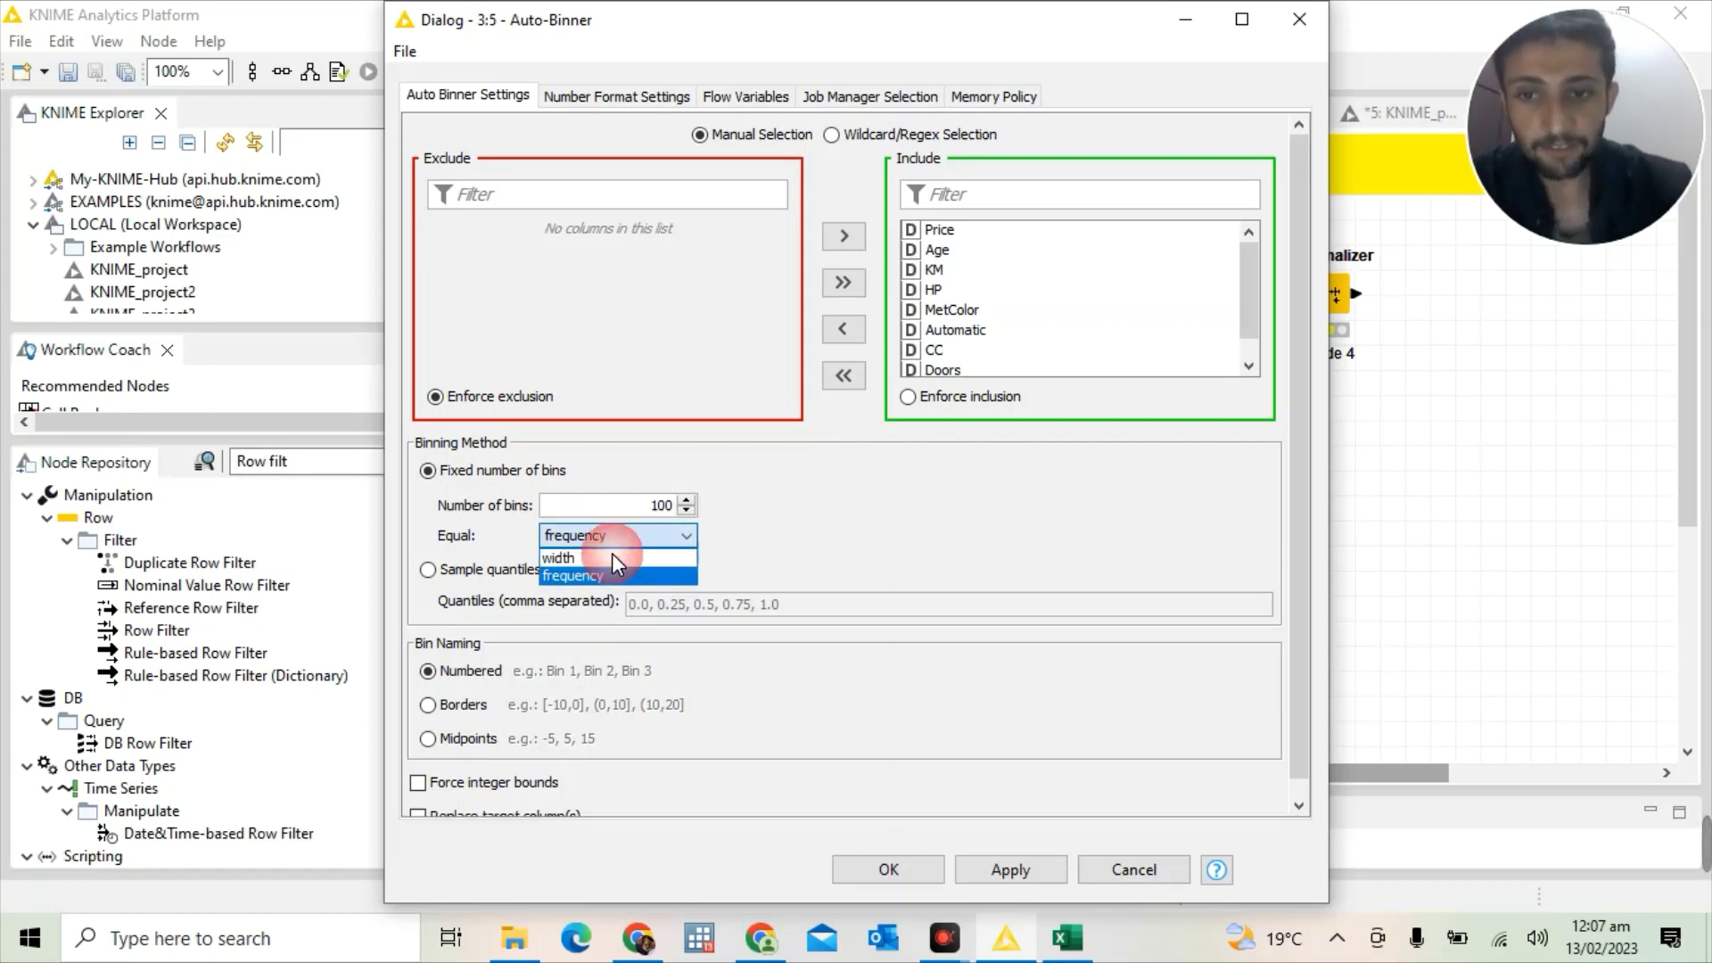
{"action": "left_click", "coordinate": [611, 560]}
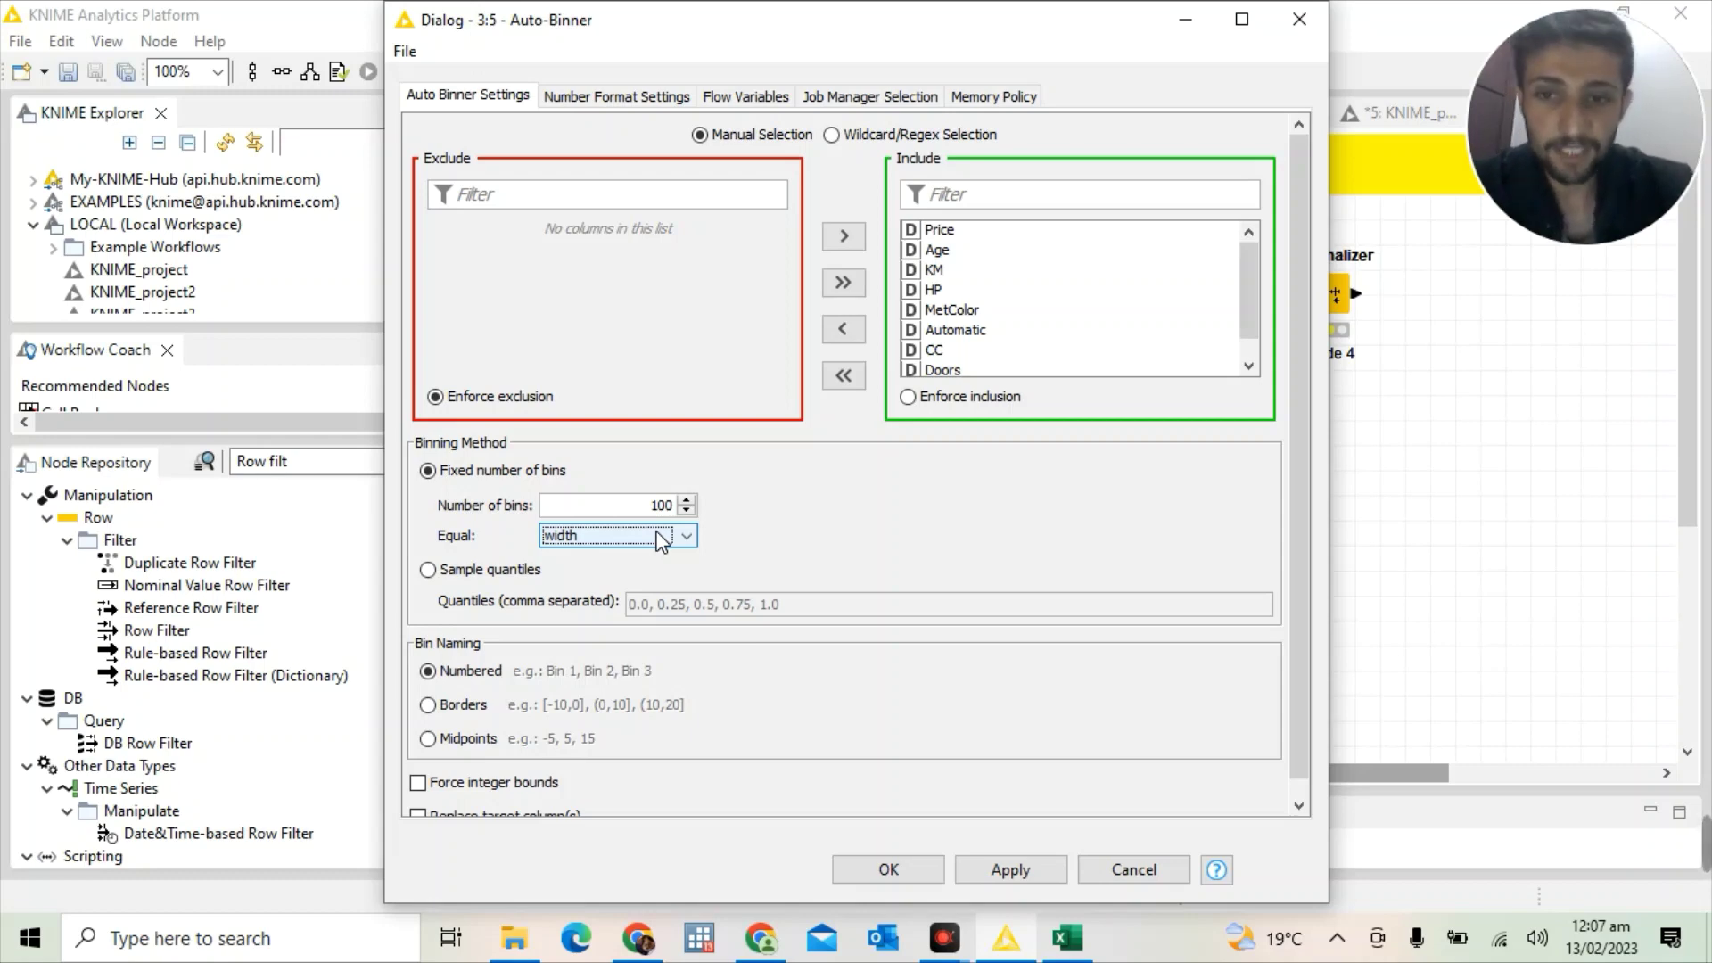
{"action": "left_click", "coordinate": [660, 540]}
{"action": "left_click", "coordinate": [644, 571]}
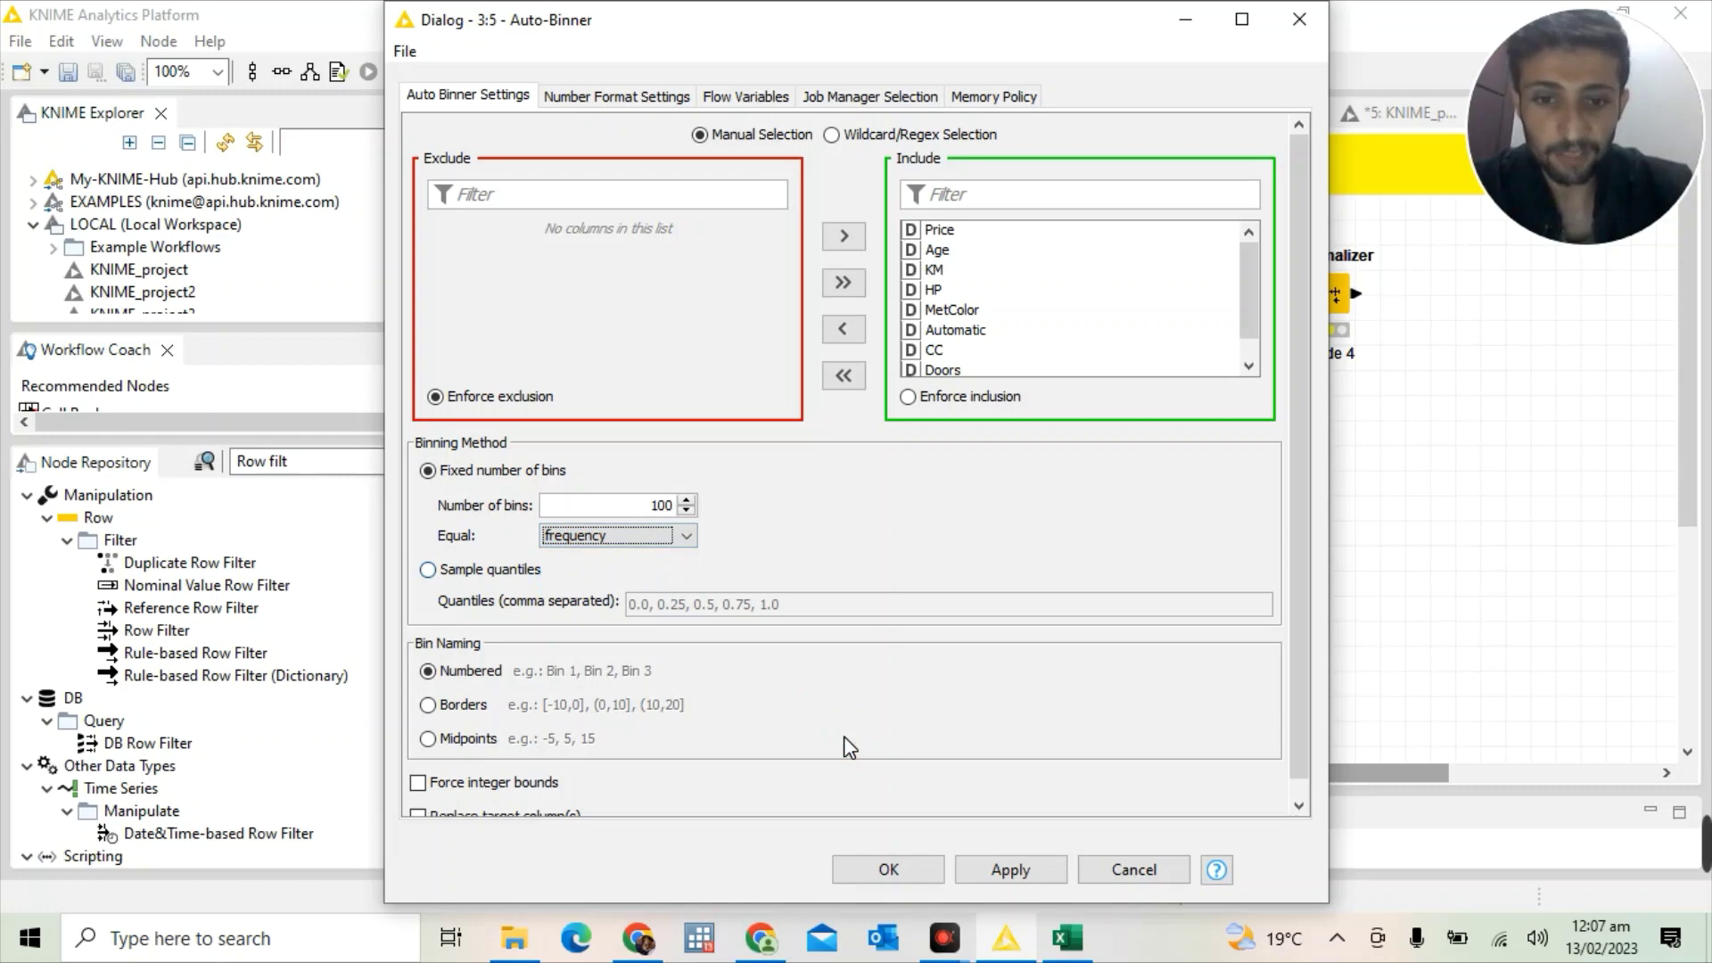
Apply the Auto-Binner settings, confirming the node reset, and execute the node
{"action": "left_click", "coordinate": [987, 865]}
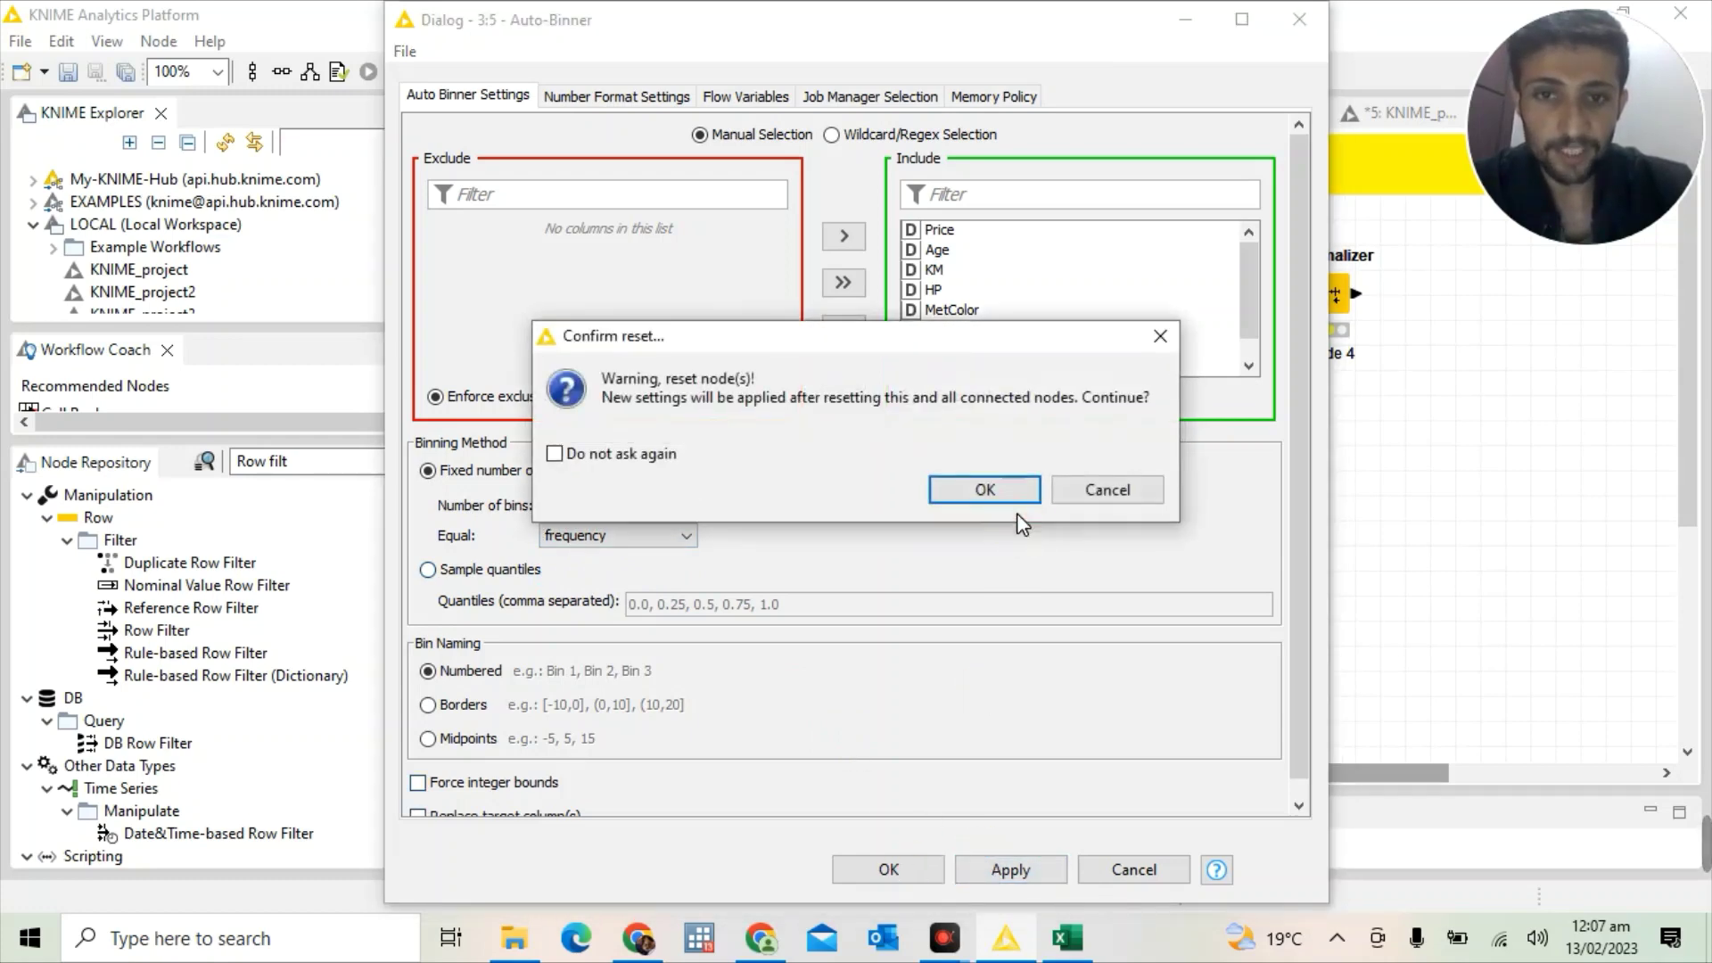
{"action": "left_click", "coordinate": [985, 490]}
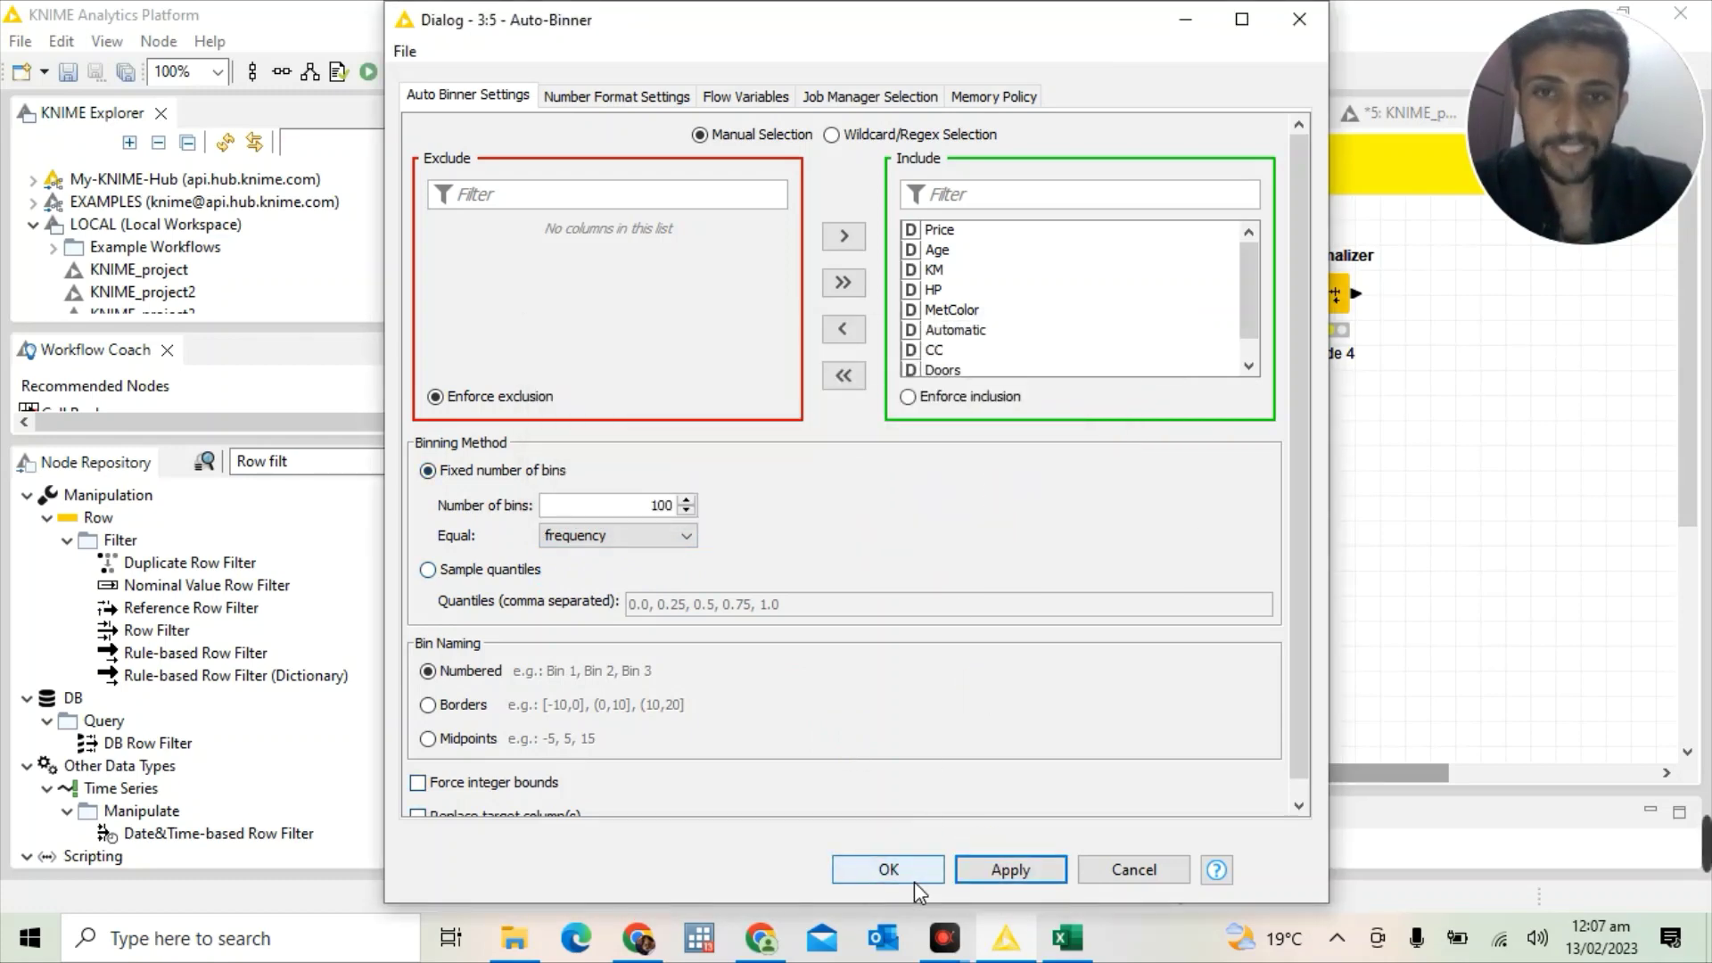
{"action": "left_click", "coordinate": [892, 869]}
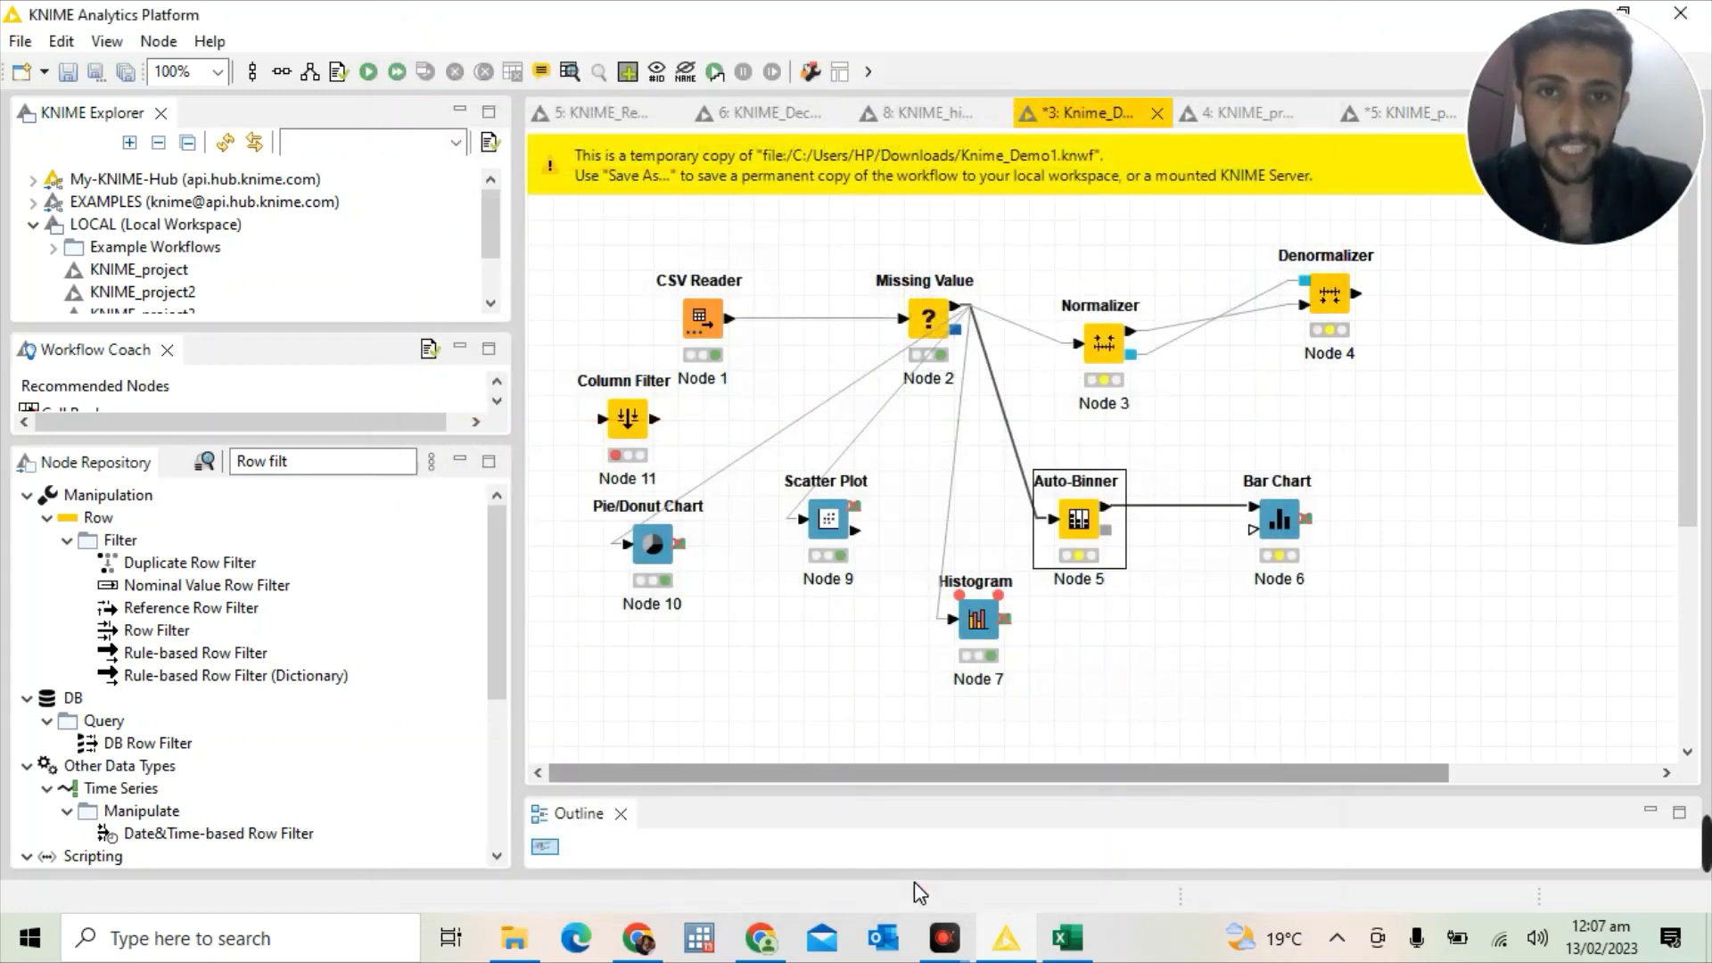
{"action": "right_click", "coordinate": [1095, 512]}
{"action": "left_click", "coordinate": [1164, 343]}
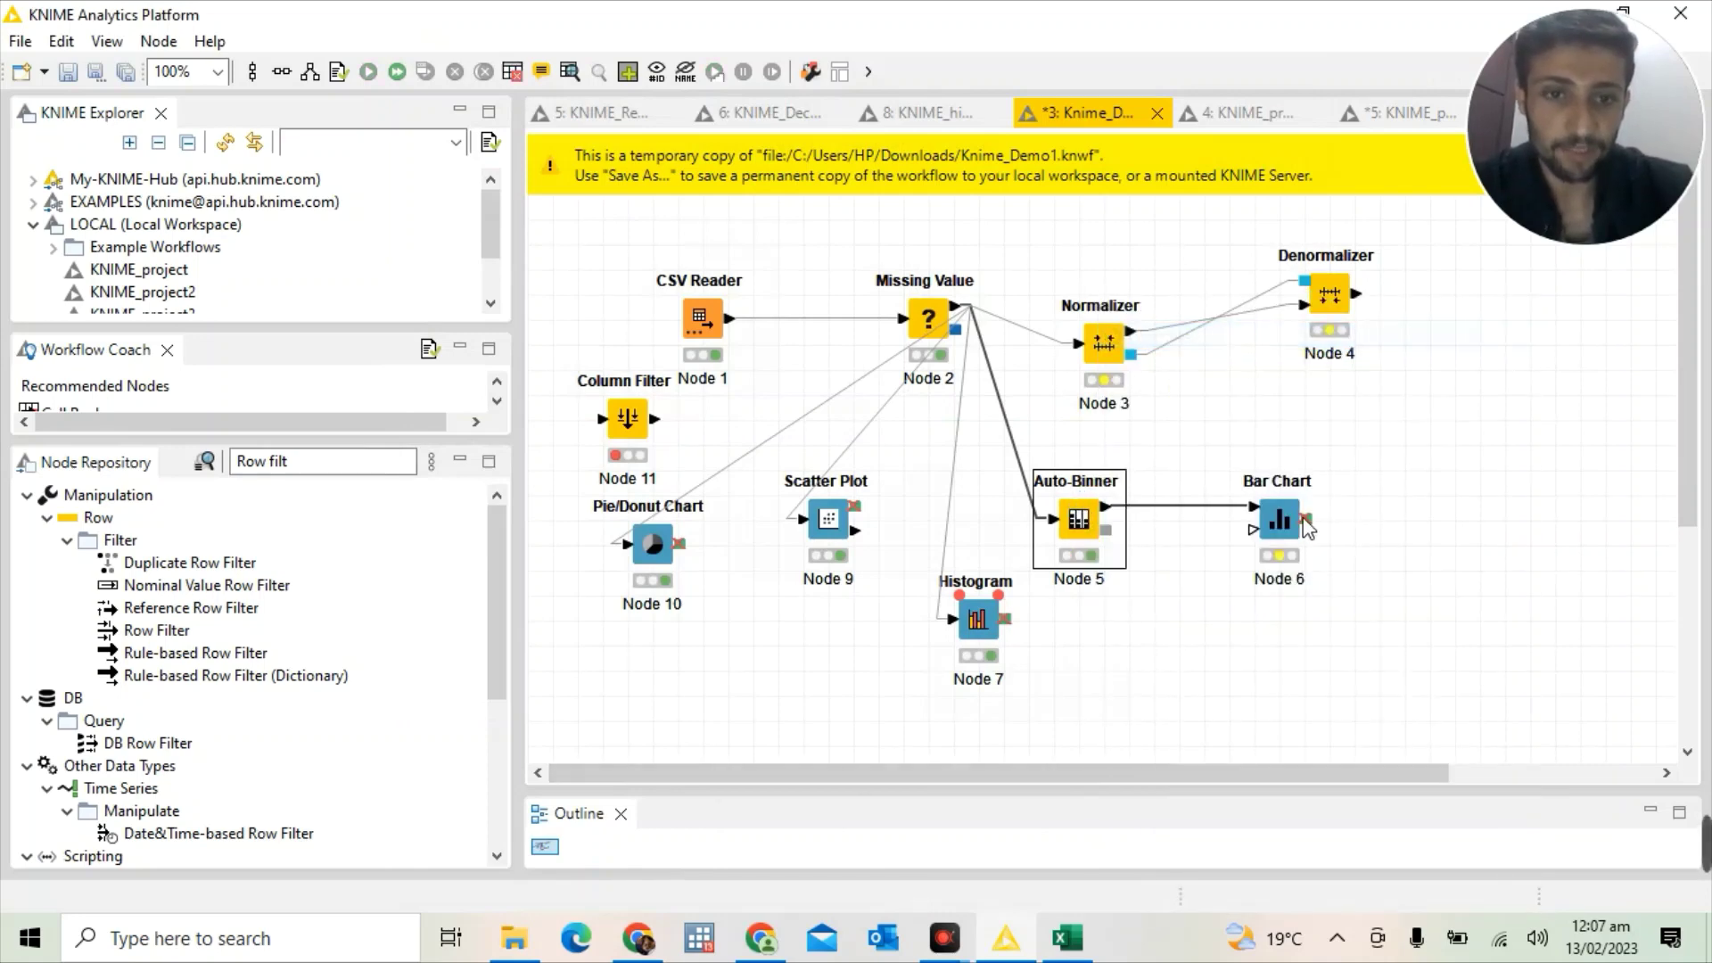
Review the Bar Chart node's category column choices and accept the configuration with Age [Binned] and occurrence count aggregation
{"action": "right_click", "coordinate": [1293, 518]}
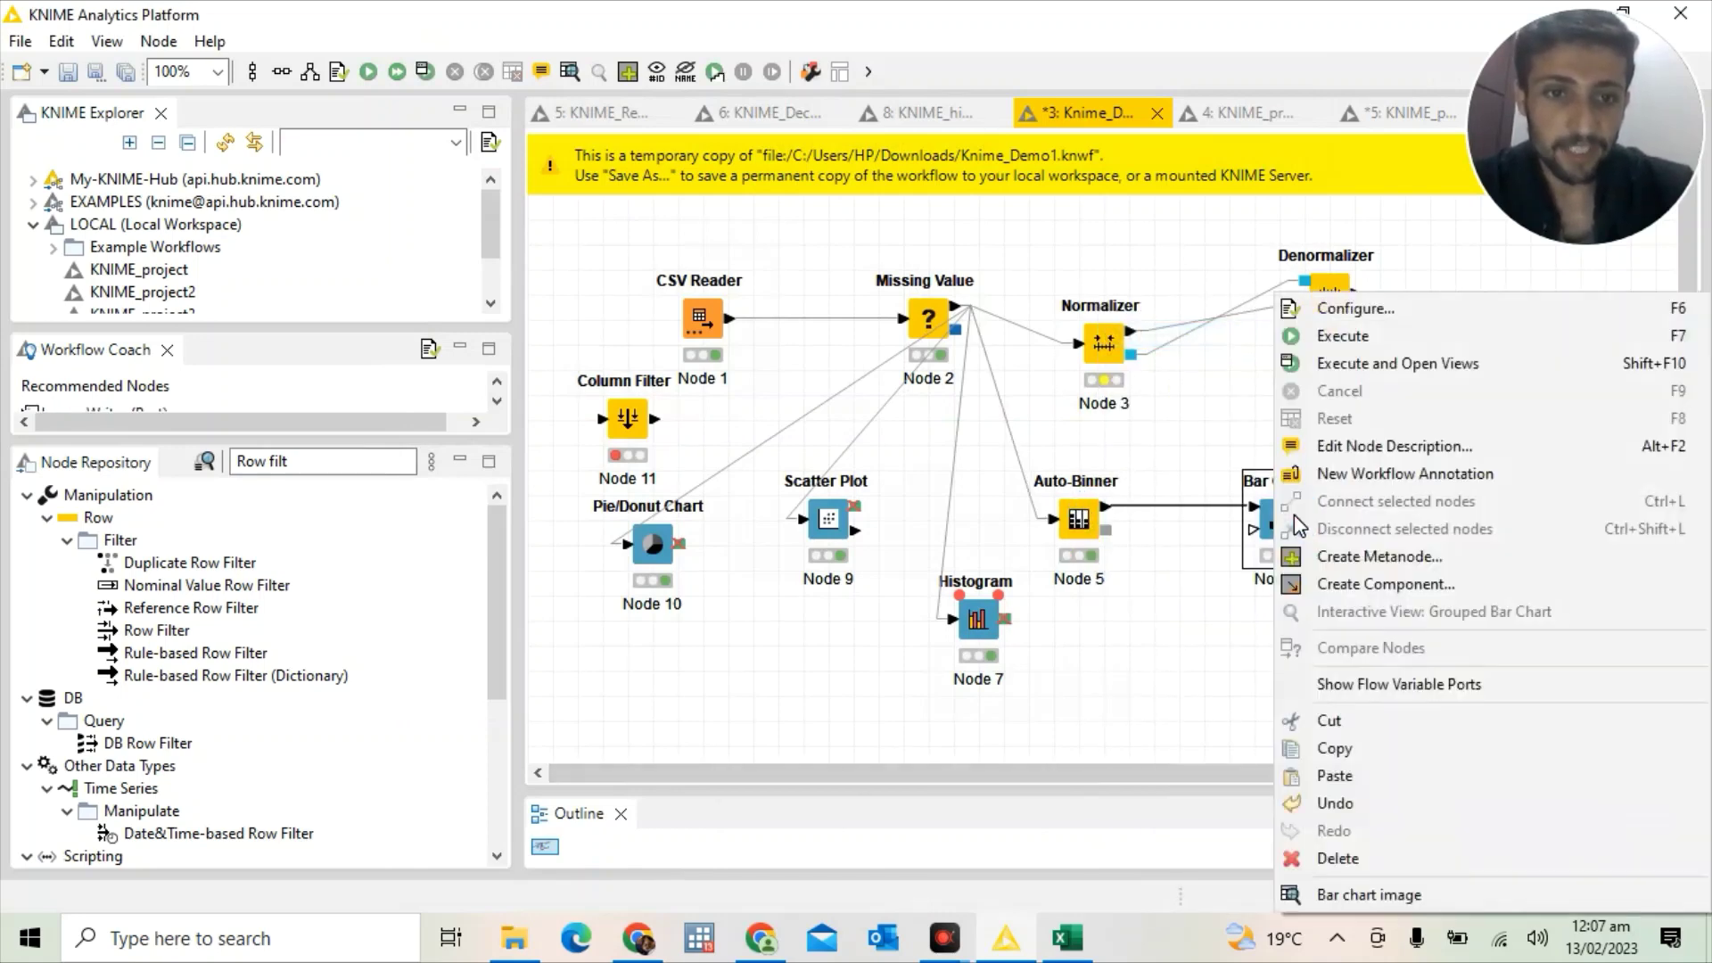
{"action": "left_click", "coordinate": [1317, 317]}
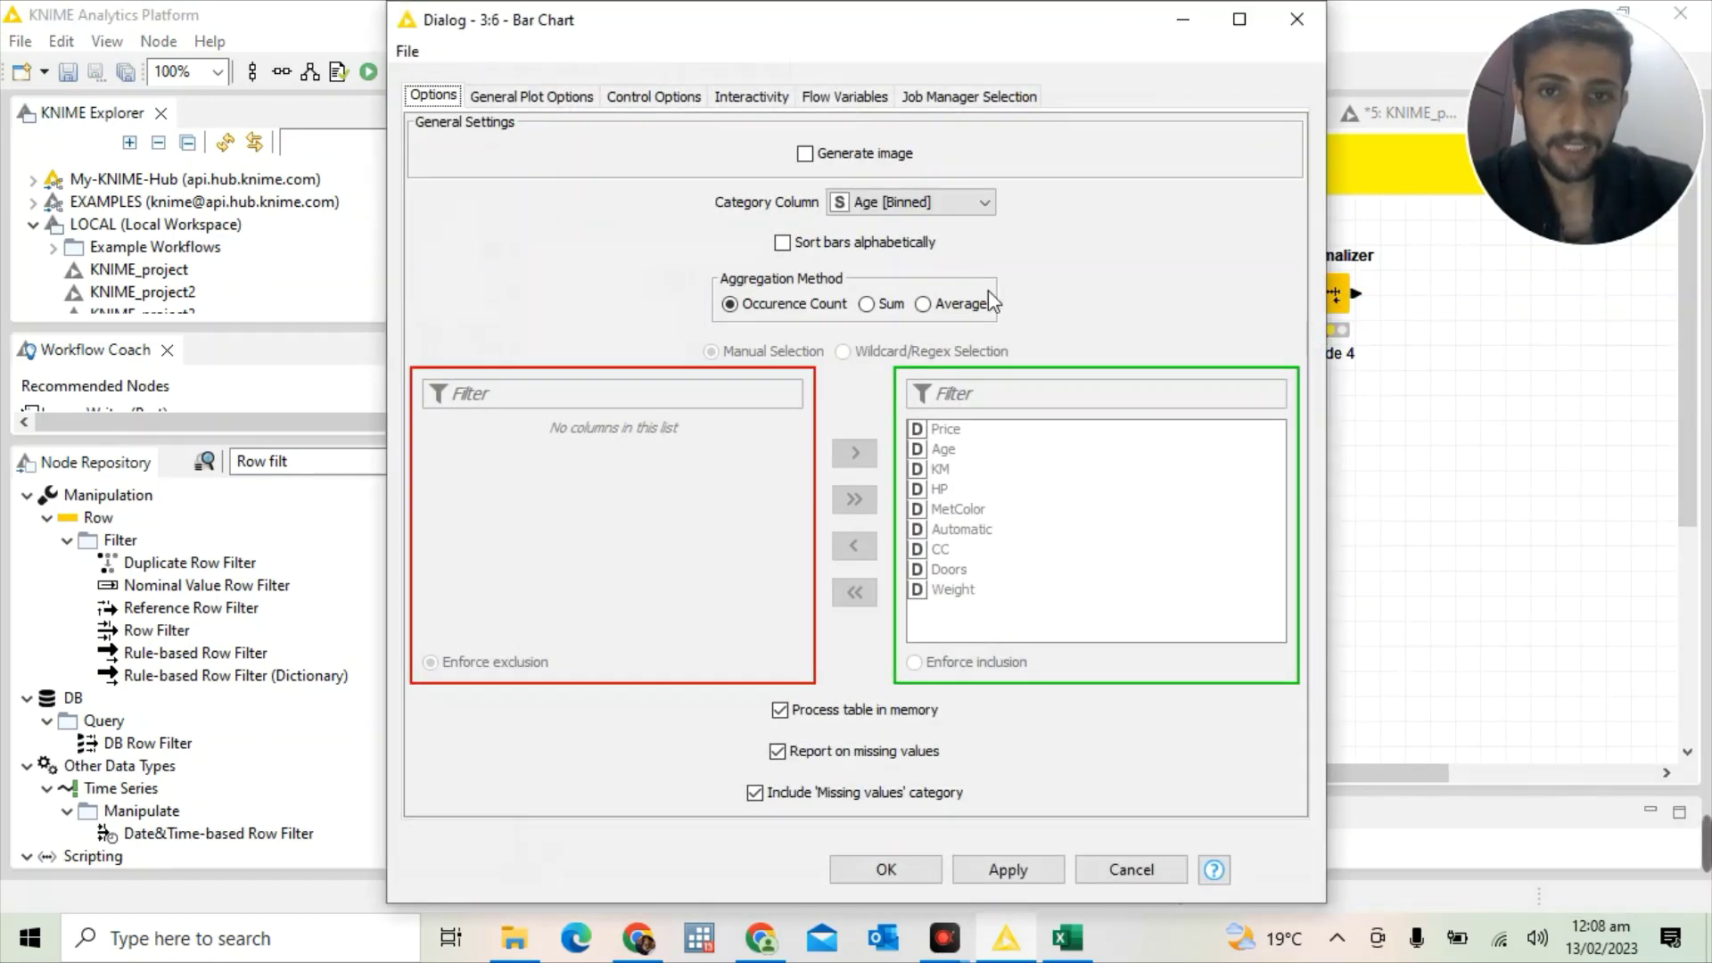
{"action": "left_click", "coordinate": [896, 204]}
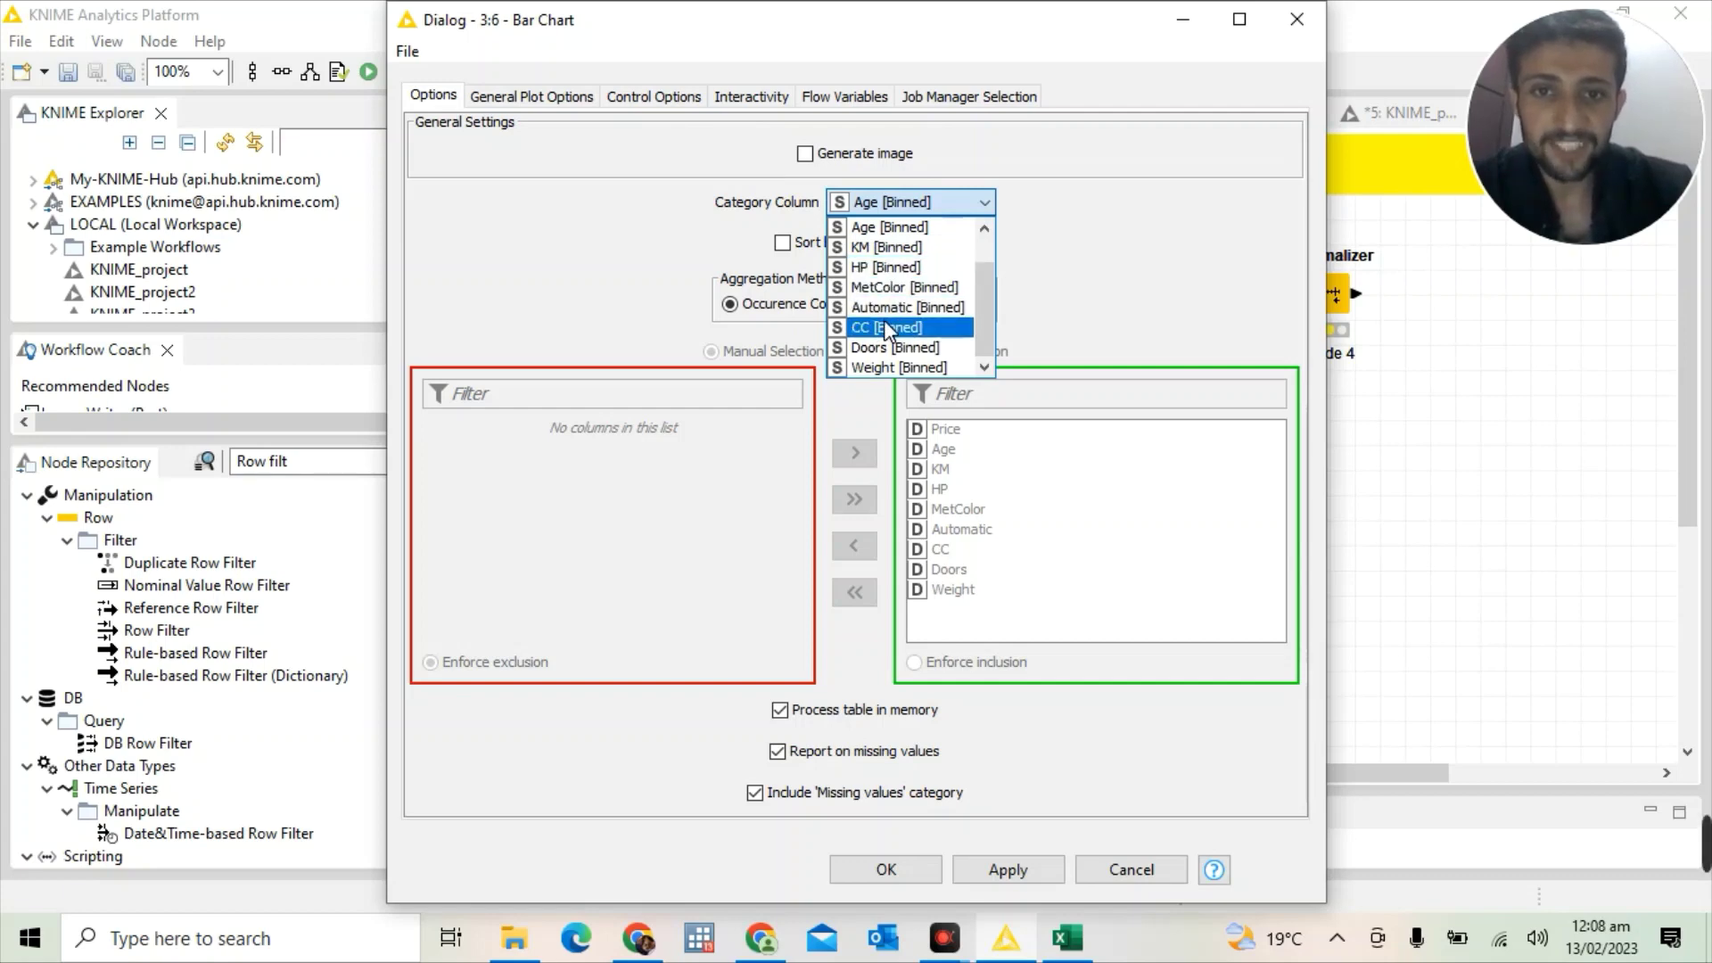
{"action": "left_click", "coordinate": [908, 198]}
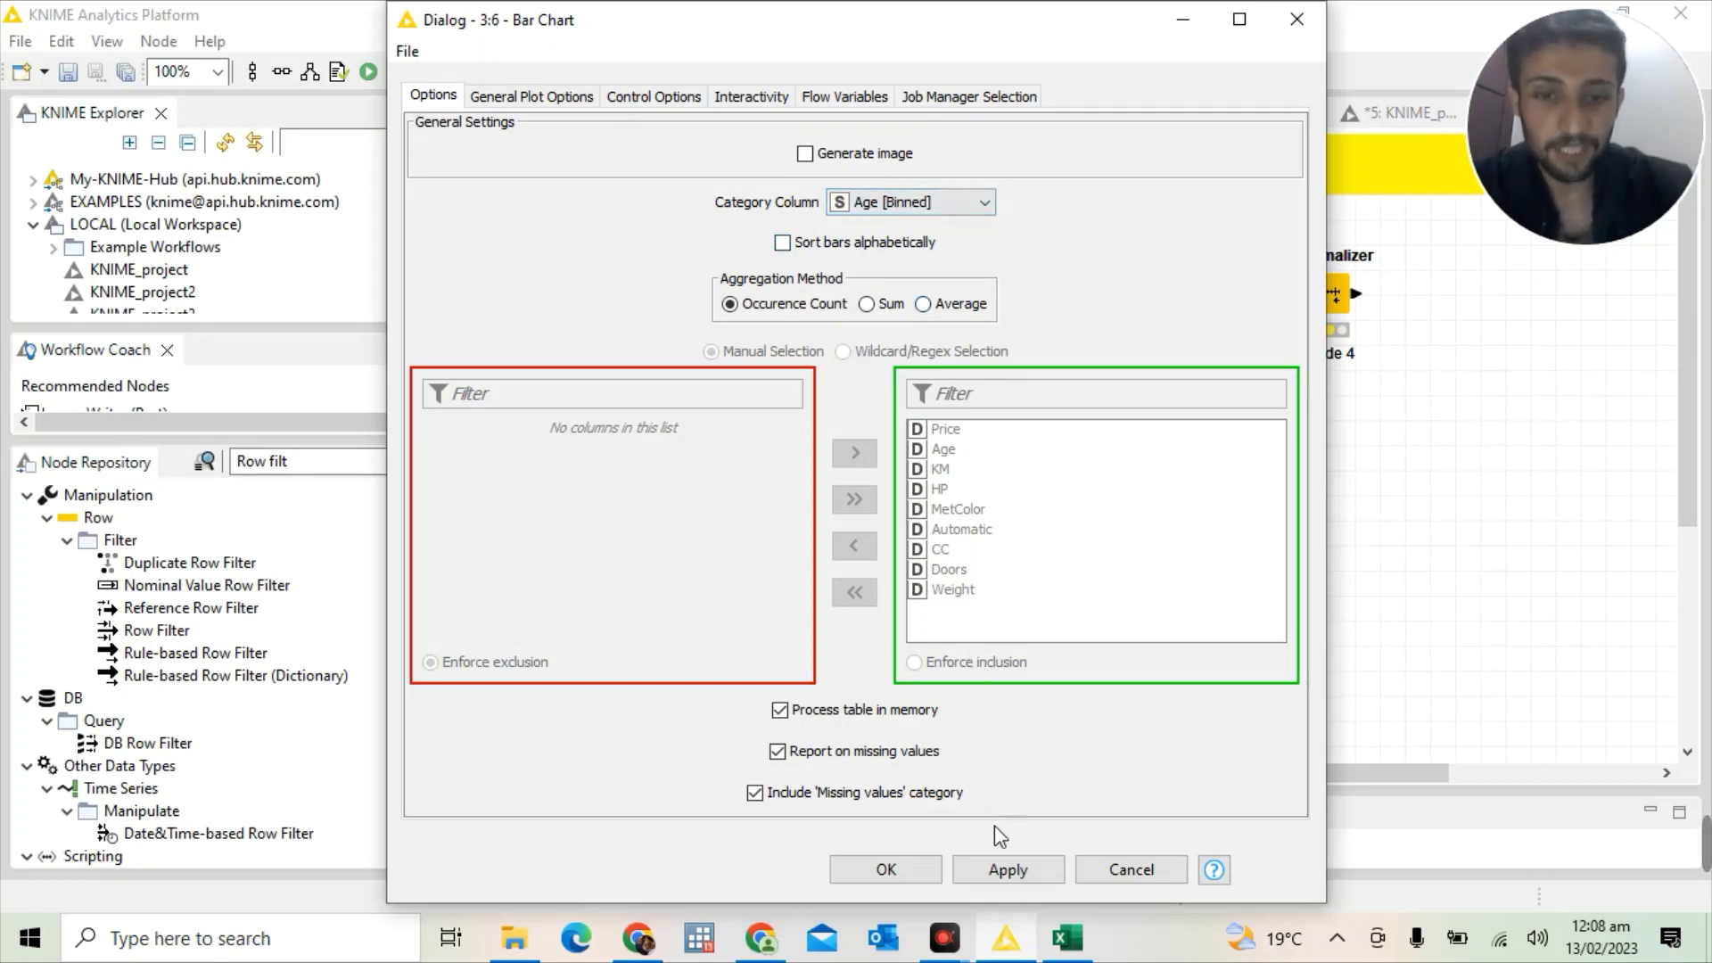
{"action": "left_click", "coordinate": [1004, 869]}
{"action": "left_click", "coordinate": [885, 869]}
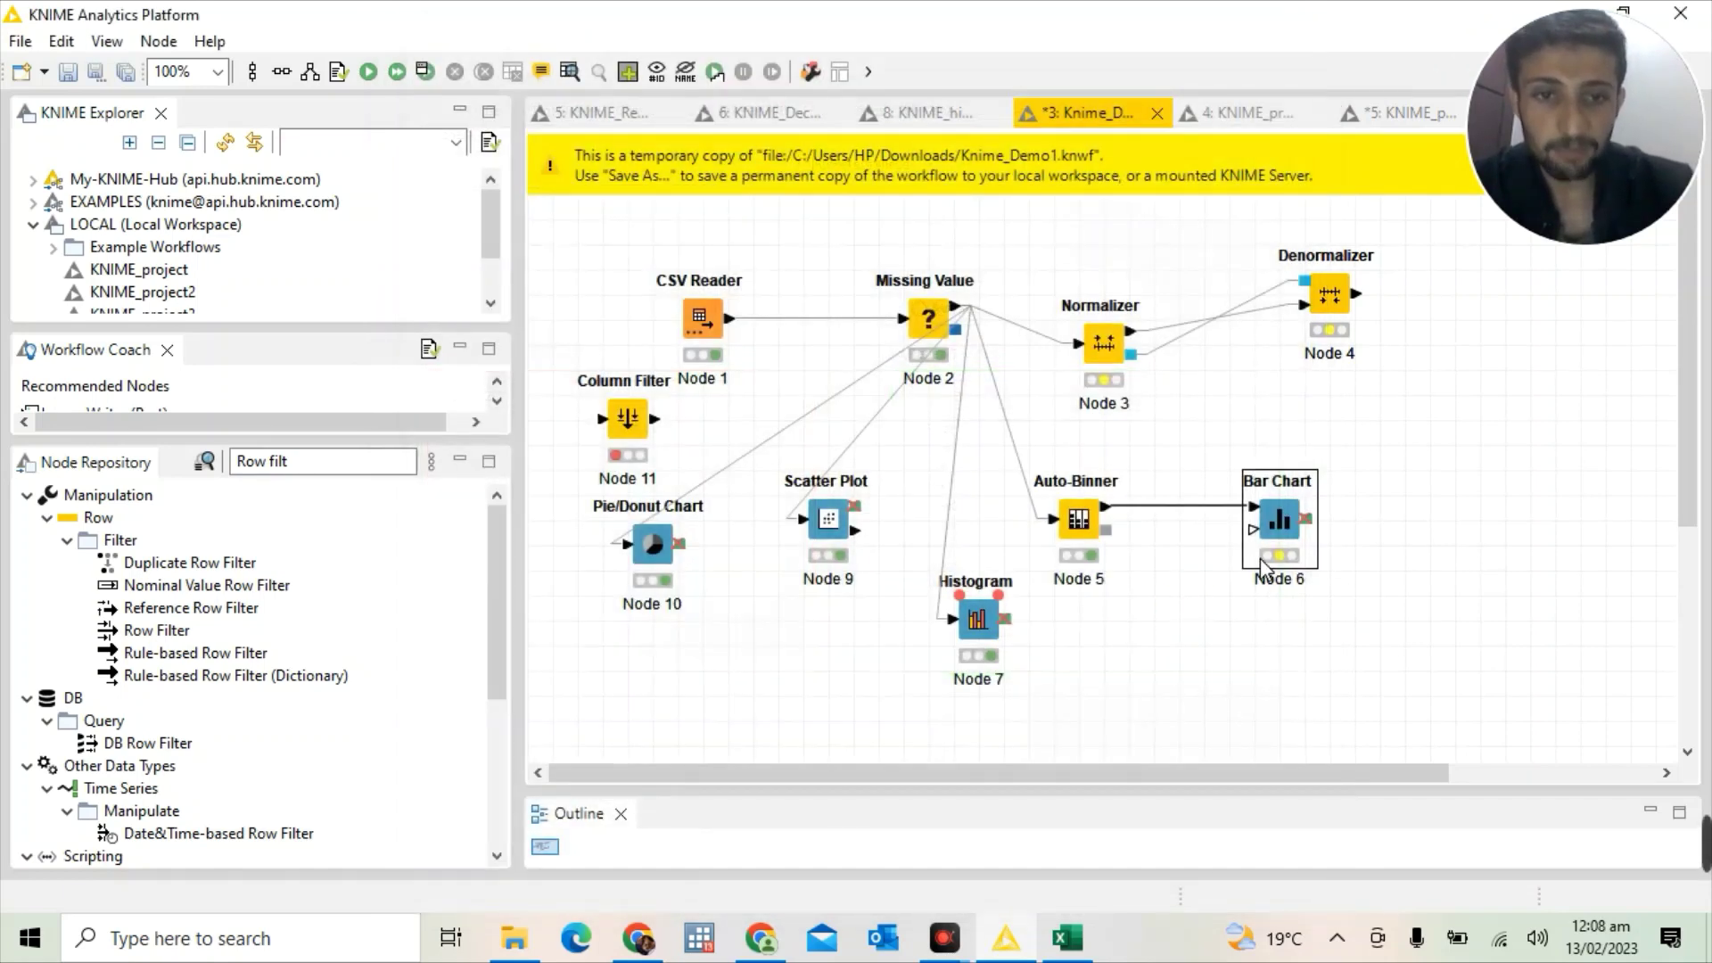
Execute the Bar Chart node with its view open, inspect the binned age distribution, and close the view
{"action": "right_click", "coordinate": [1261, 564]}
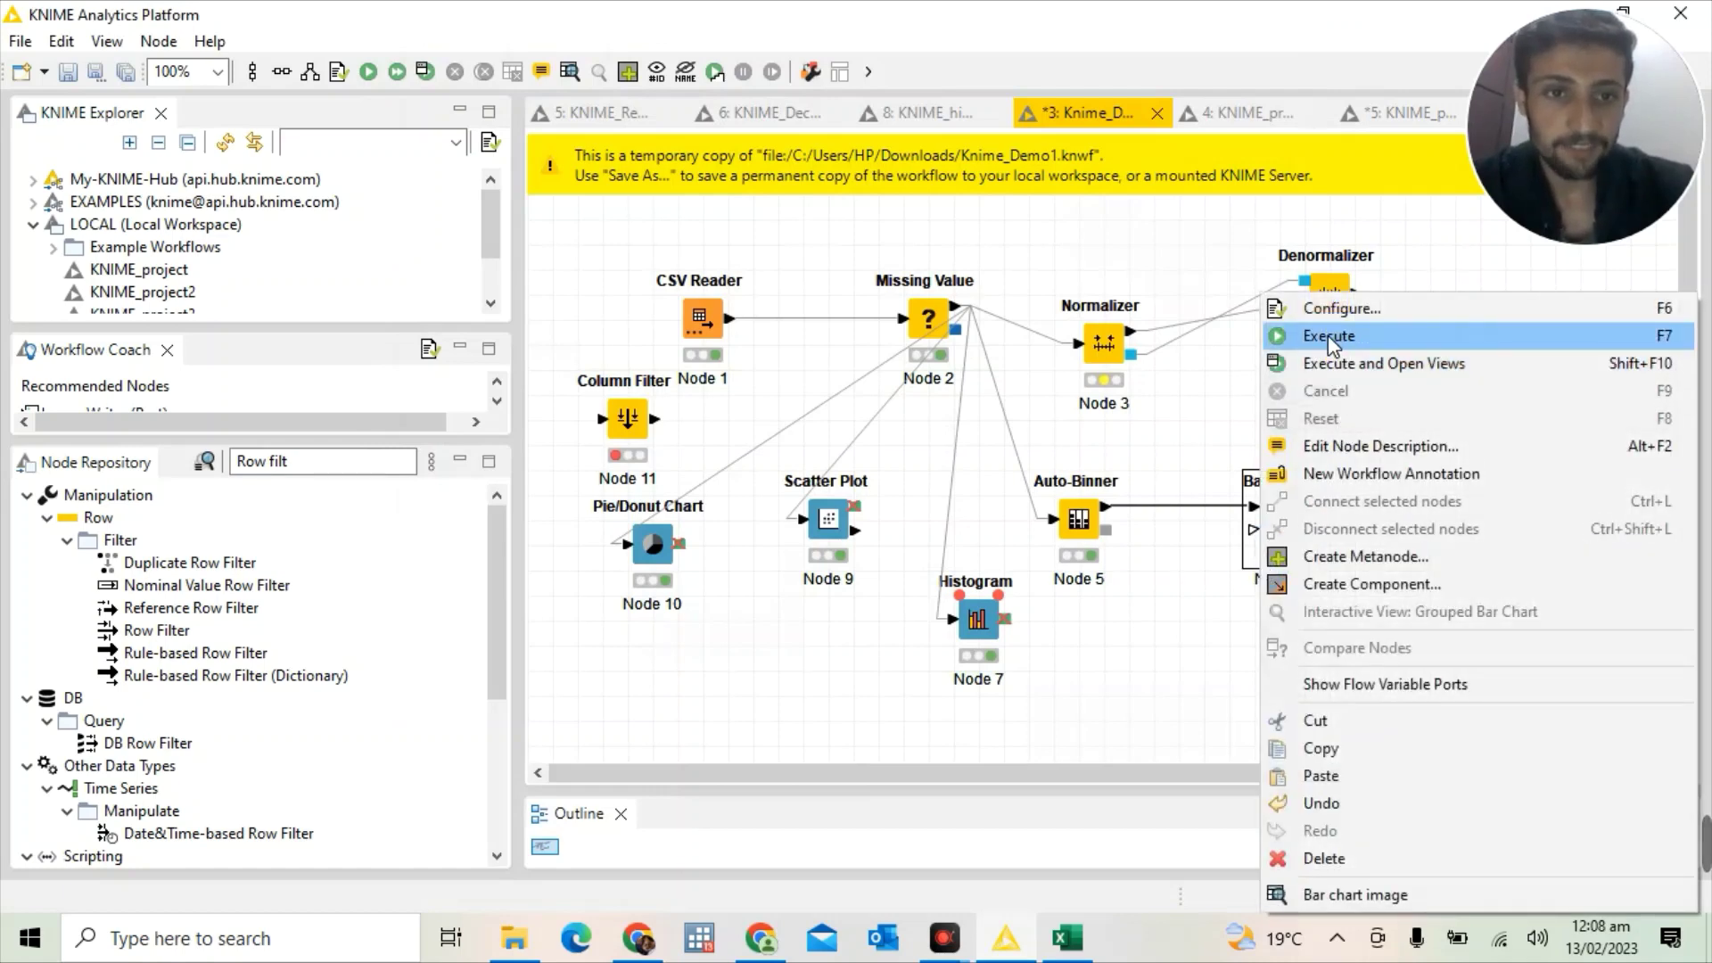
{"action": "left_click", "coordinate": [1338, 364]}
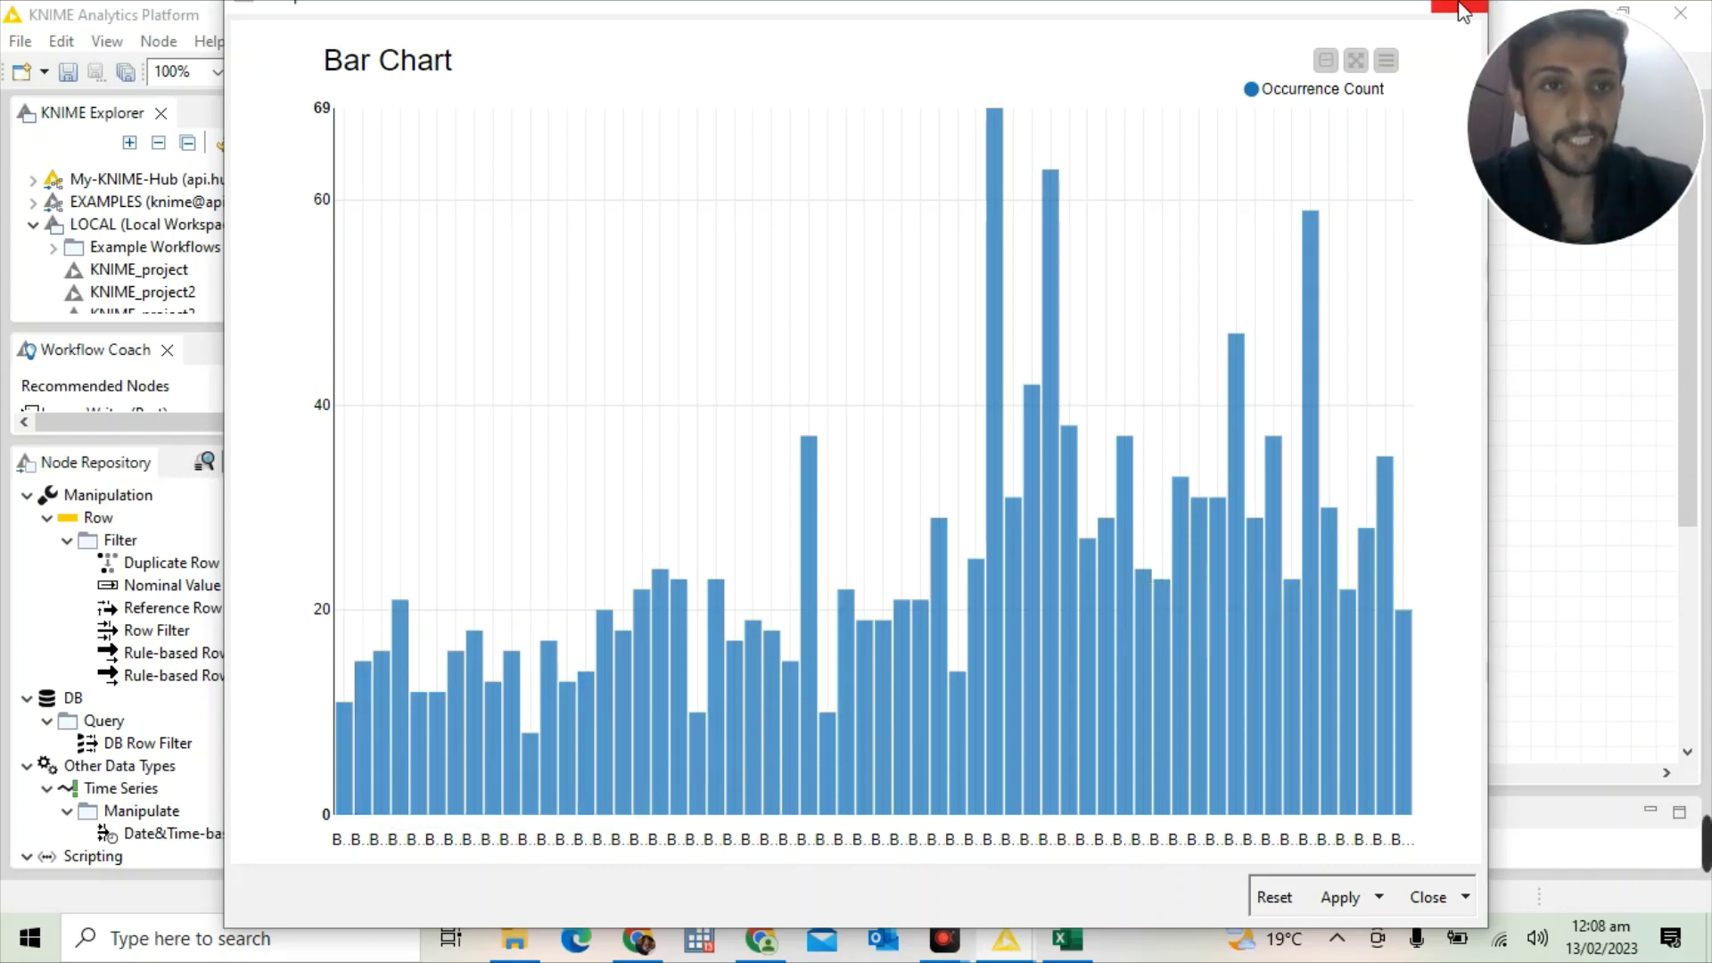
{"action": "left_click", "coordinate": [1460, 7]}
Set the Auto-Binner's number of bins to 6 and apply the configuration, confirming the node reset
{"action": "right_click", "coordinate": [1050, 521]}
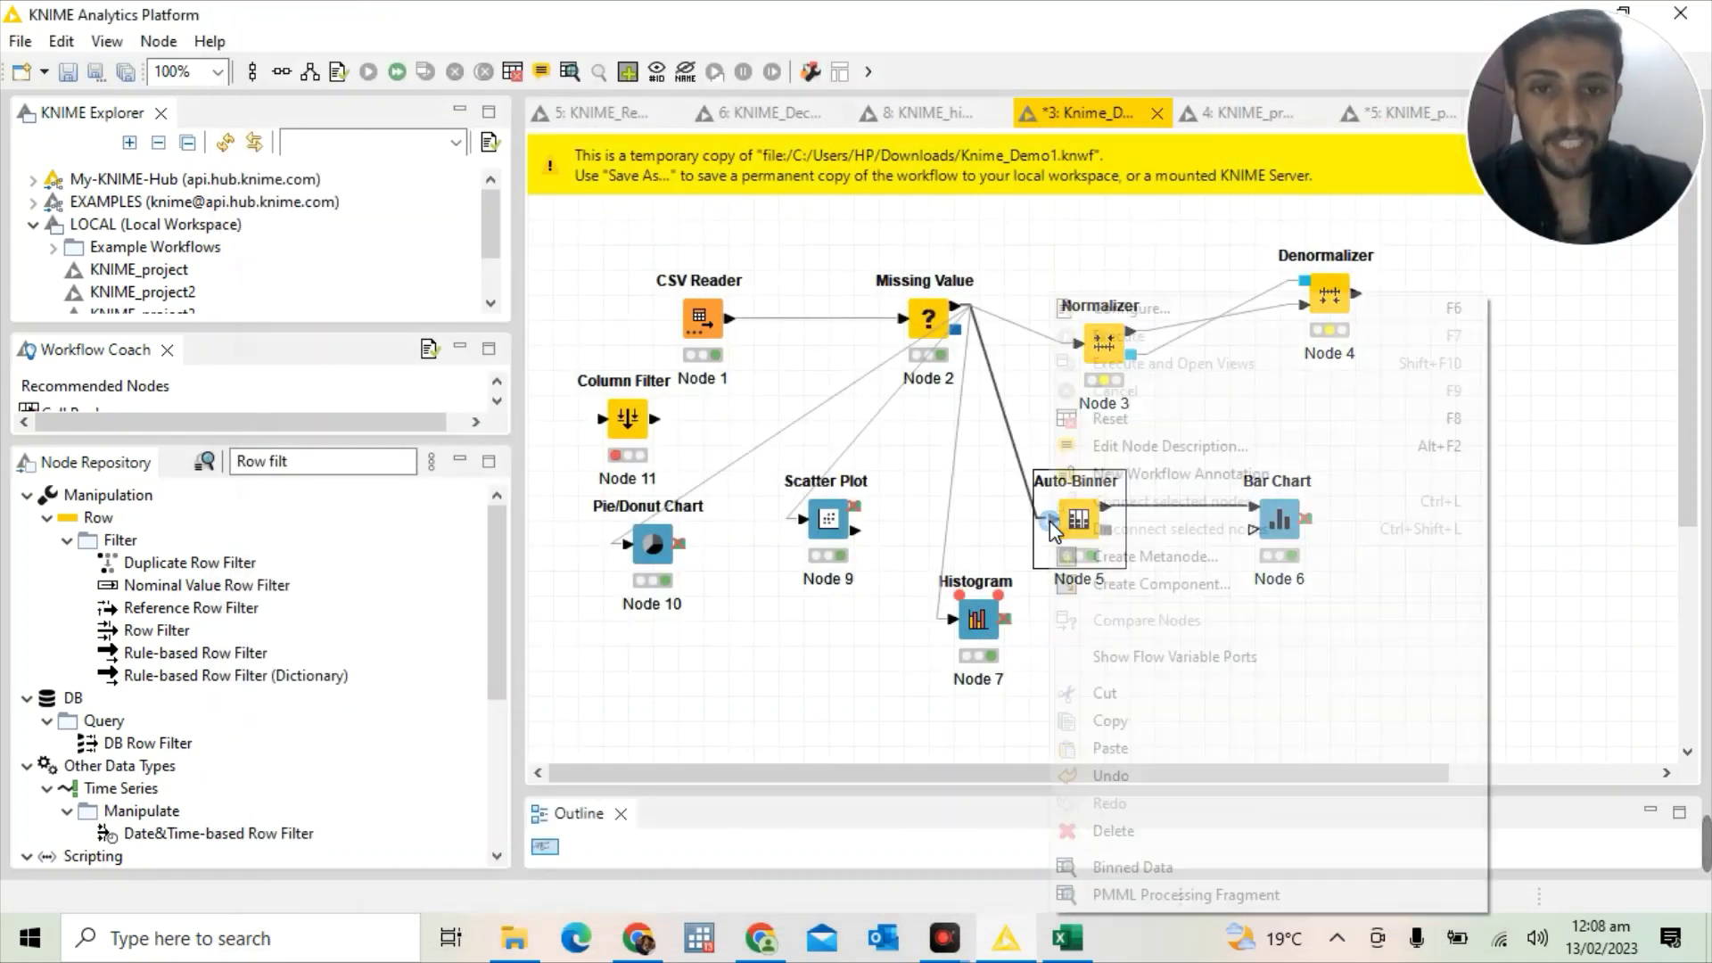
{"action": "left_click", "coordinate": [1140, 312]}
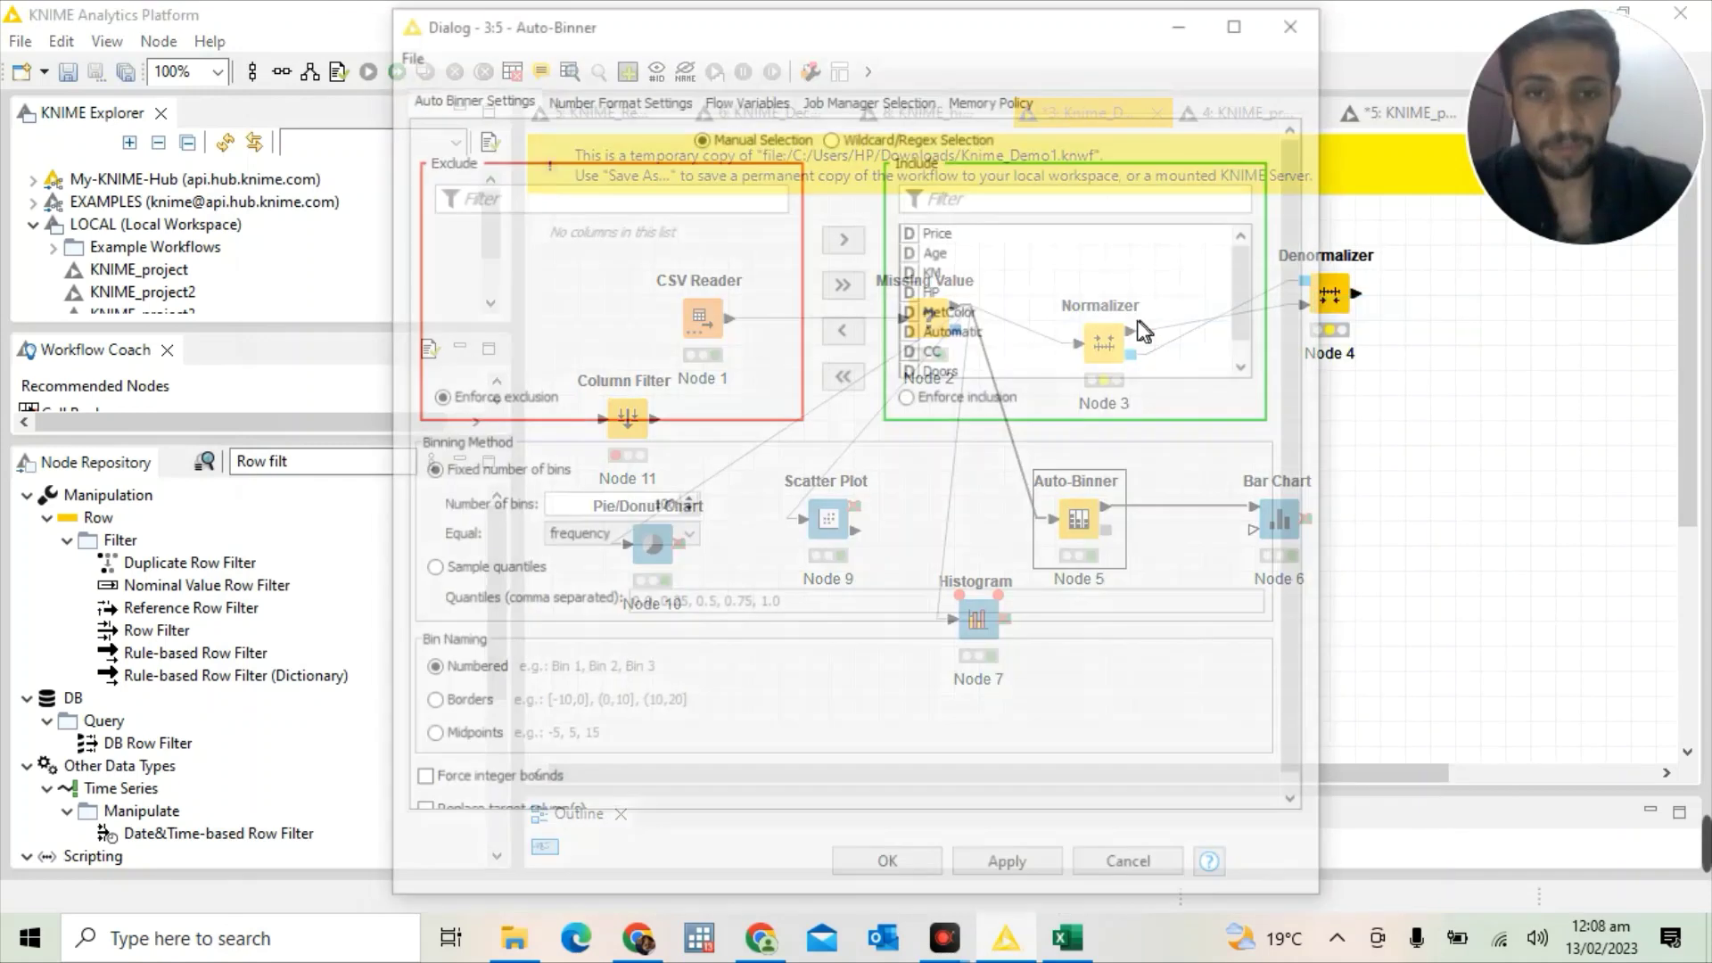
{"action": "double_click", "coordinate": [681, 513]}
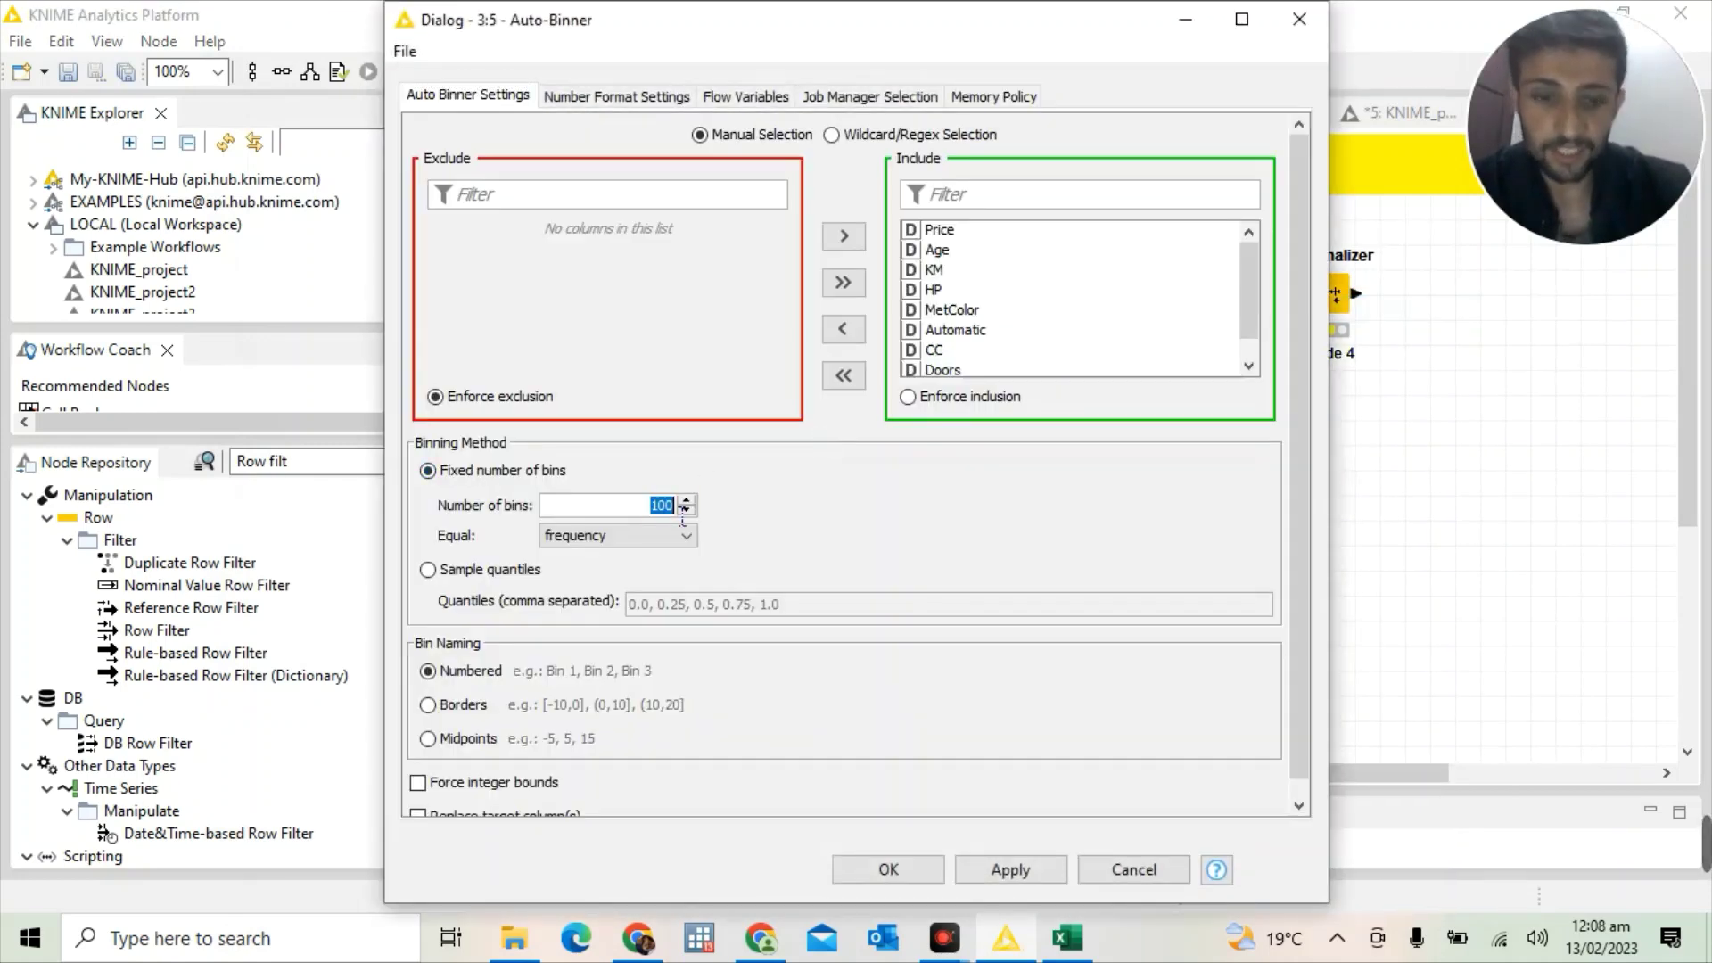
{"action": "key", "text": "BackSpace"}
{"action": "type", "text": "6"}
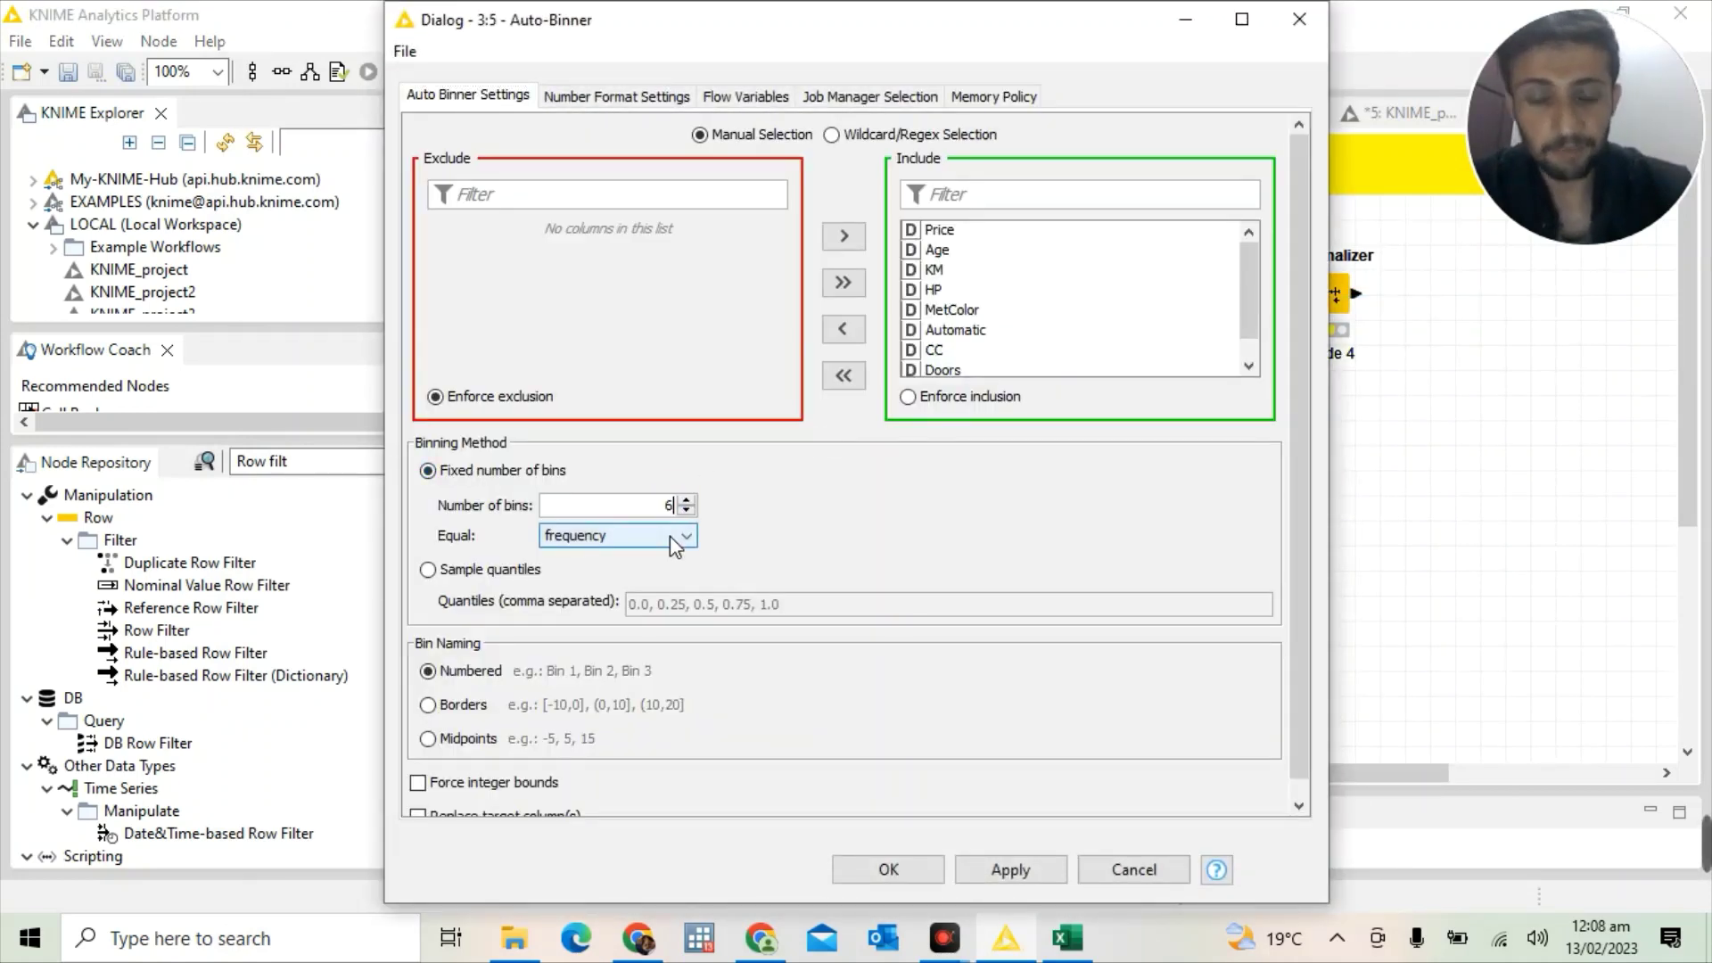
{"action": "left_click", "coordinate": [984, 868]}
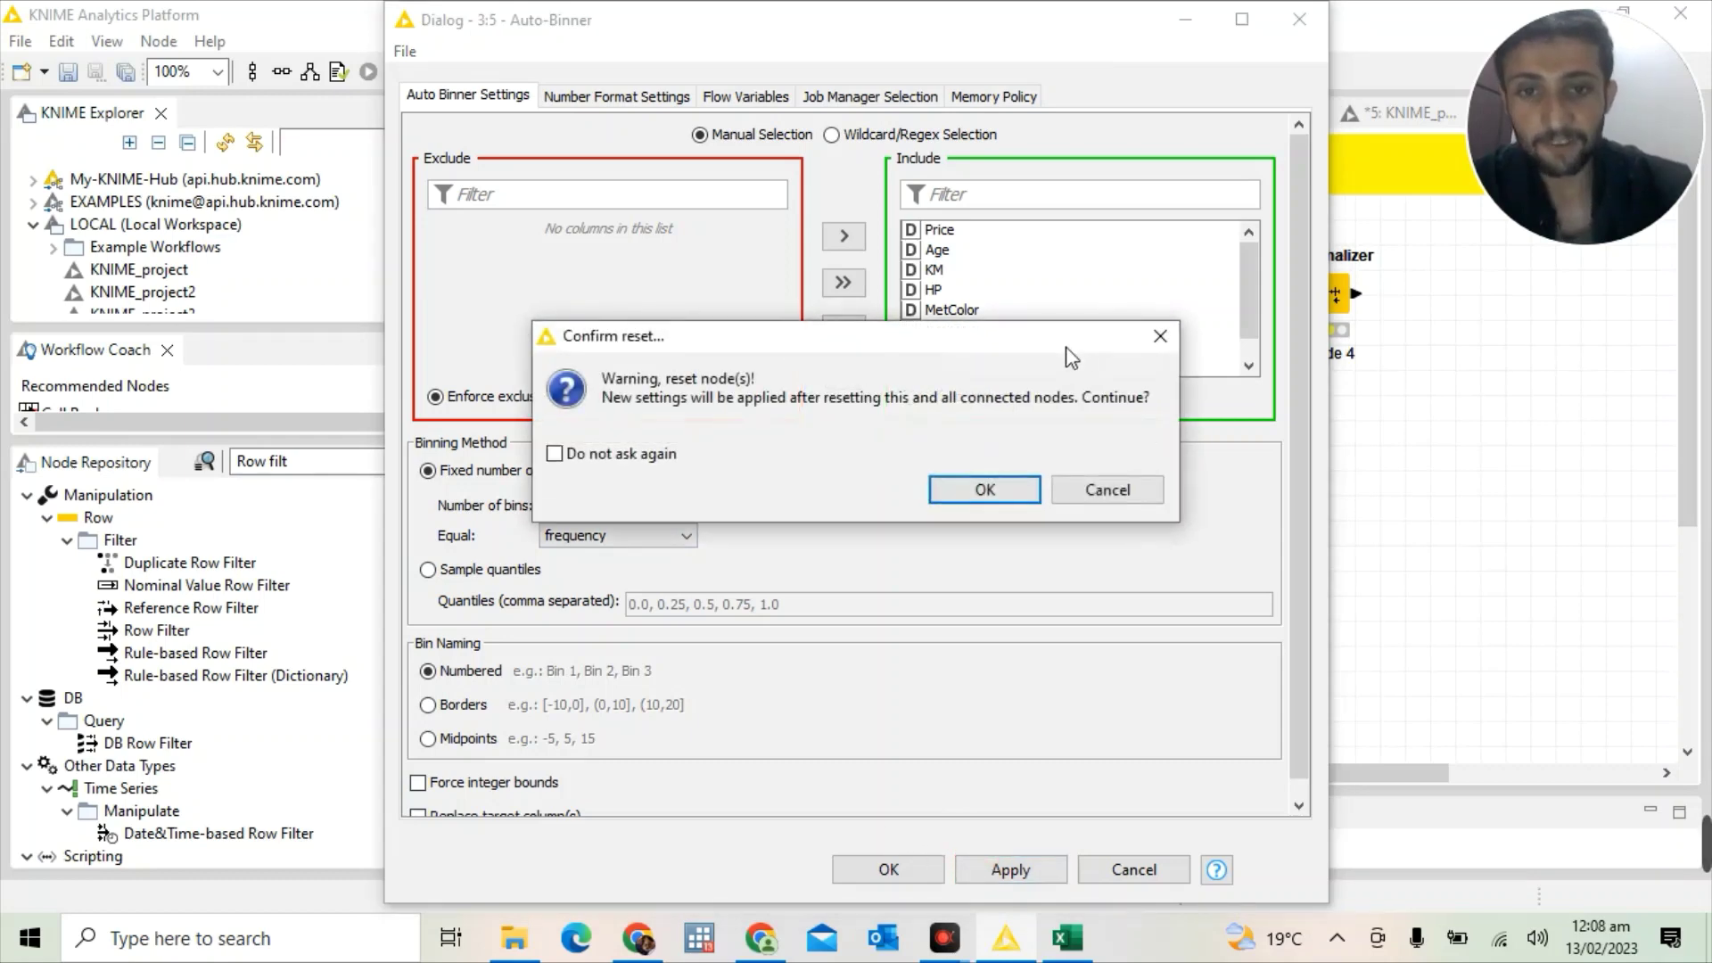
{"action": "left_click", "coordinate": [984, 490]}
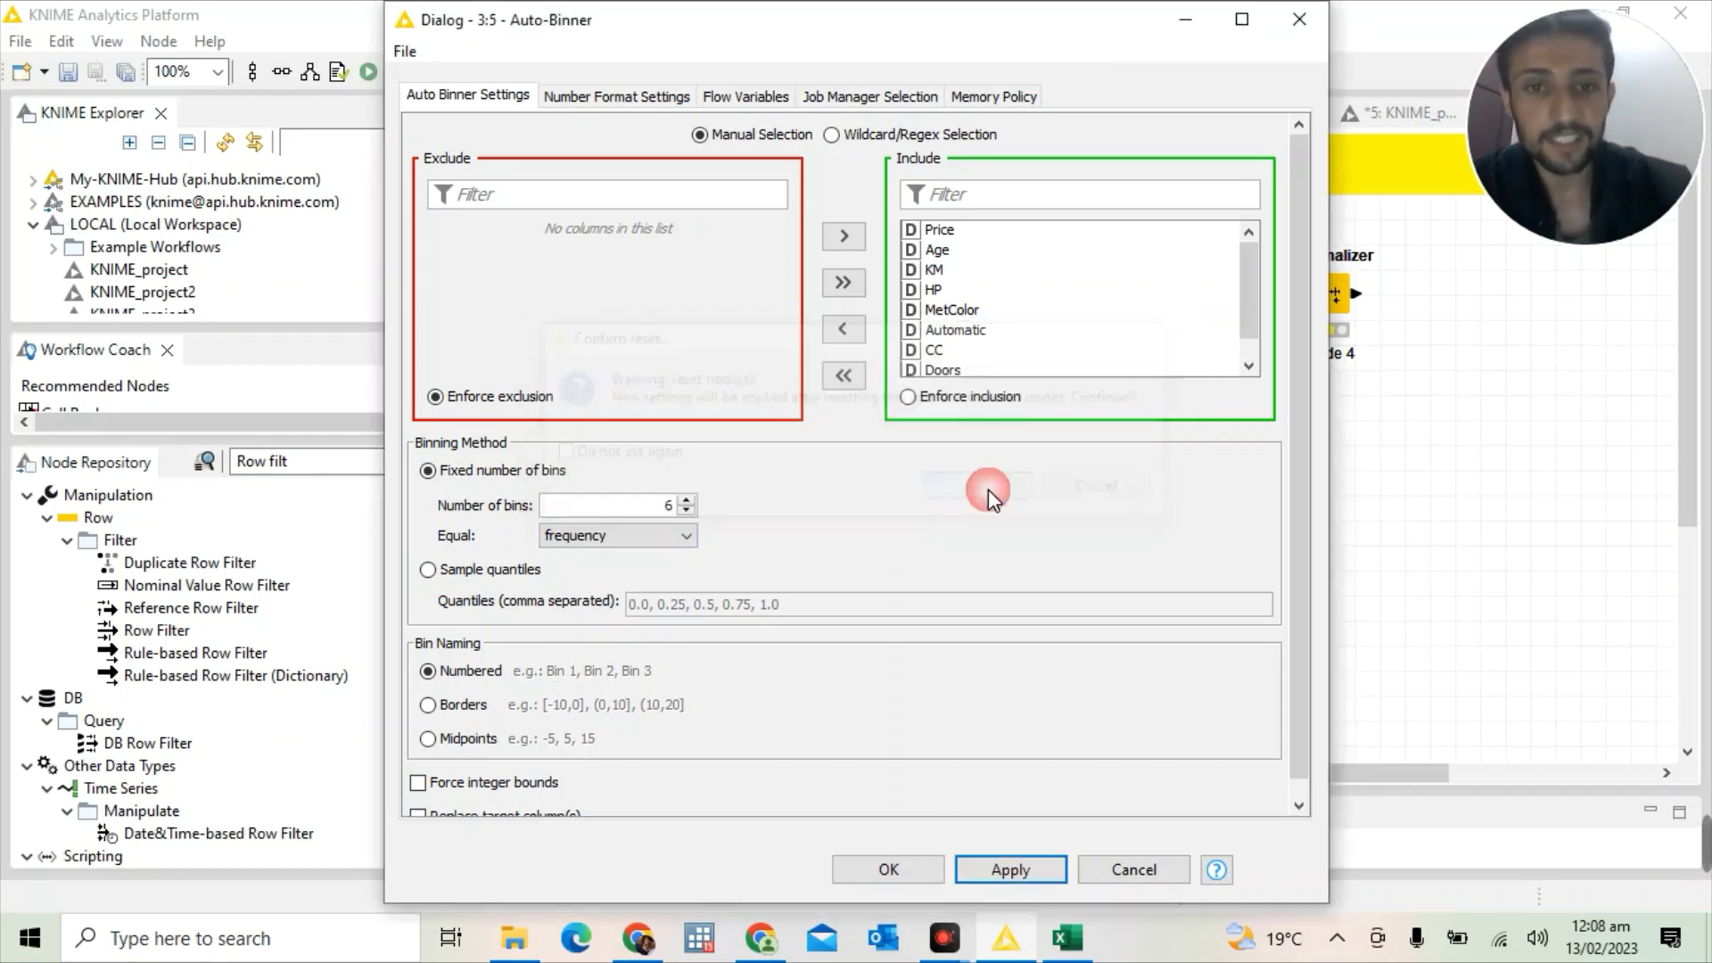
{"action": "left_click", "coordinate": [889, 870]}
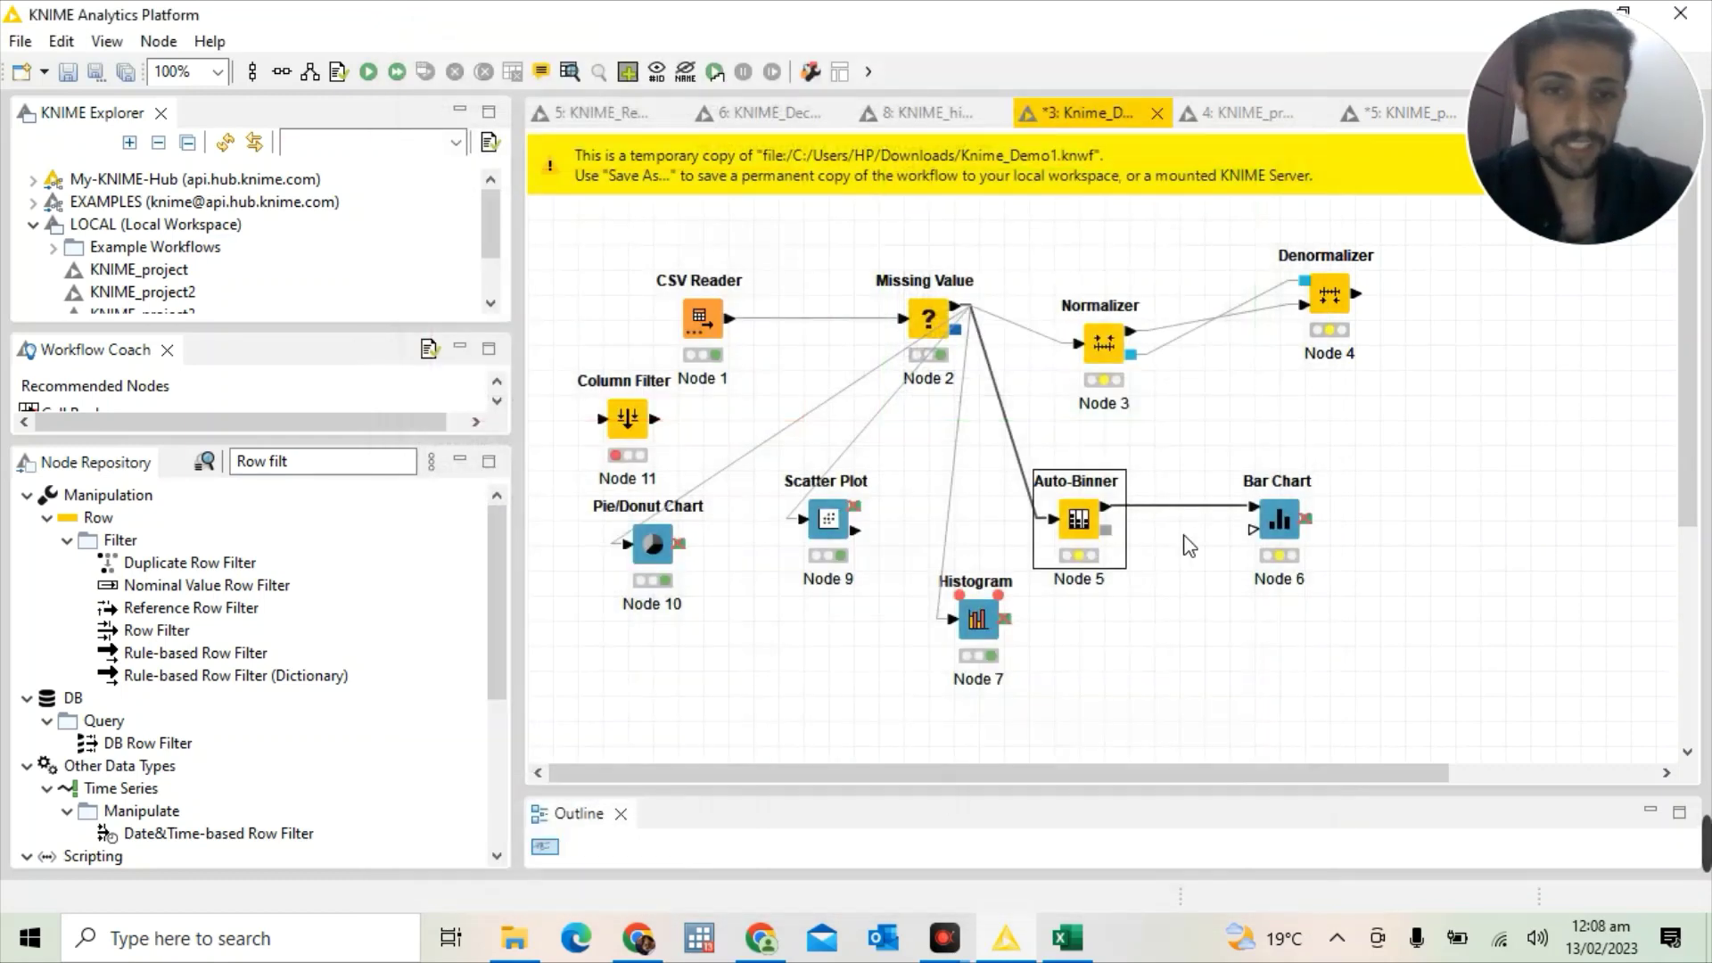
Execute the Auto-Binner and Bar Chart nodes and inspect the occurrence counts of the six age bins in the chart view
{"action": "right_click", "coordinate": [1064, 535]}
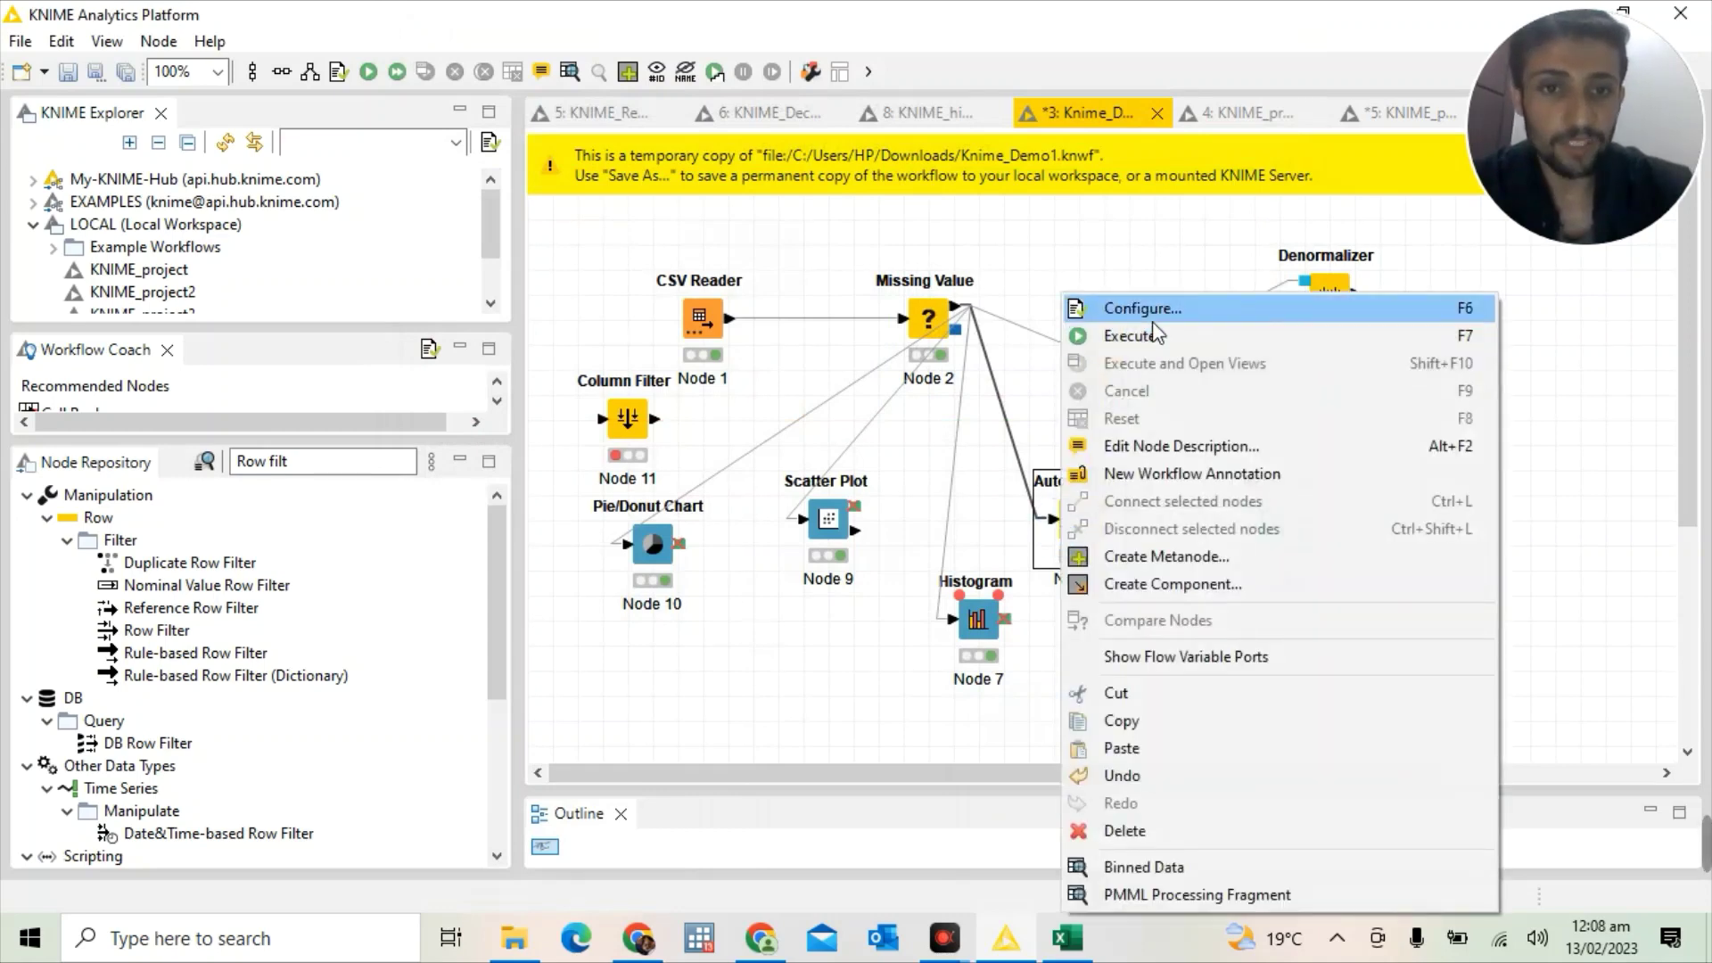
{"action": "left_click", "coordinate": [1156, 337]}
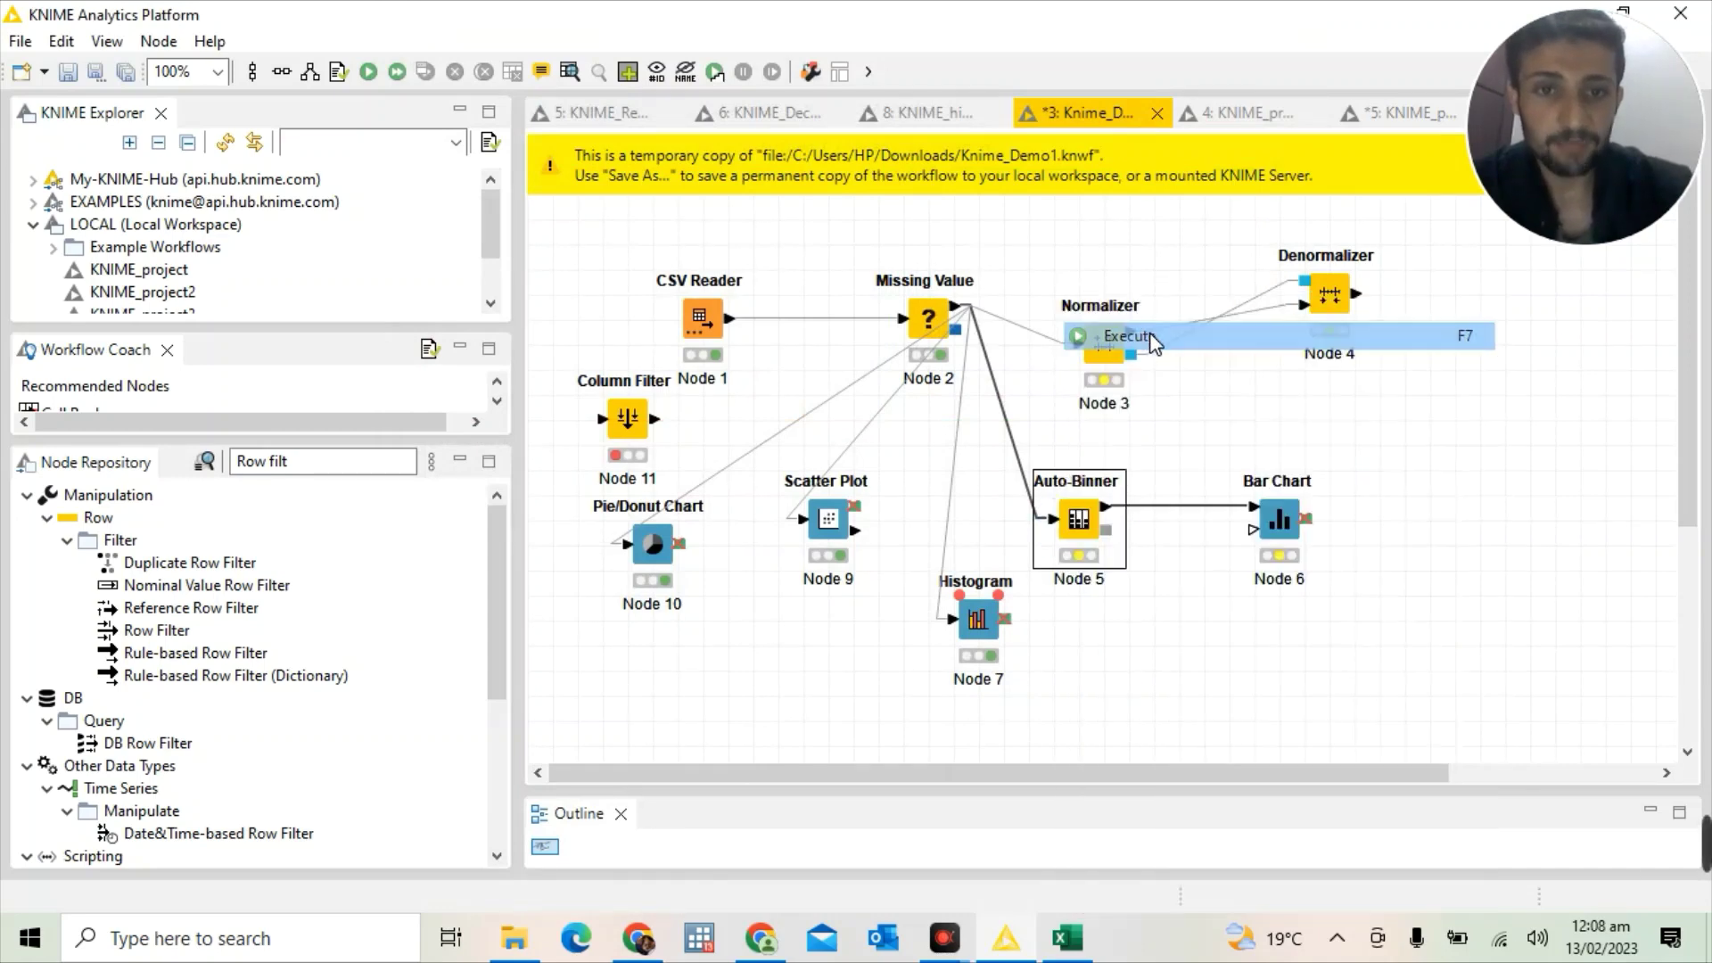
{"action": "right_click", "coordinate": [1270, 528]}
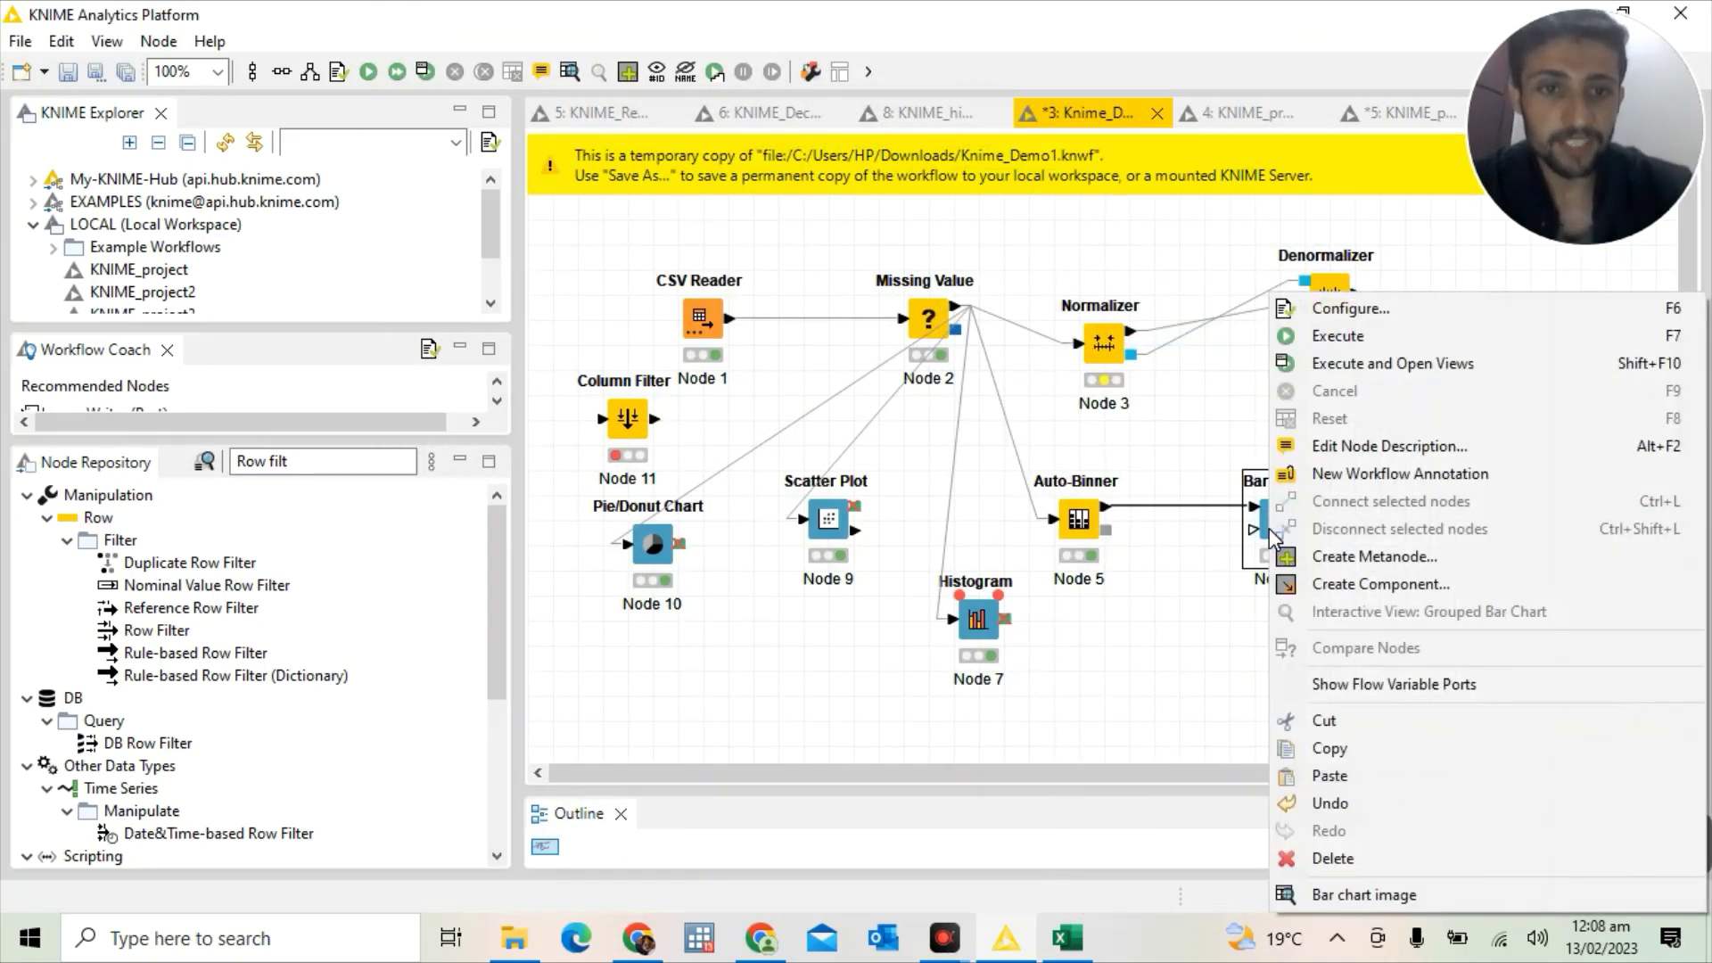
{"action": "left_click", "coordinate": [1326, 364]}
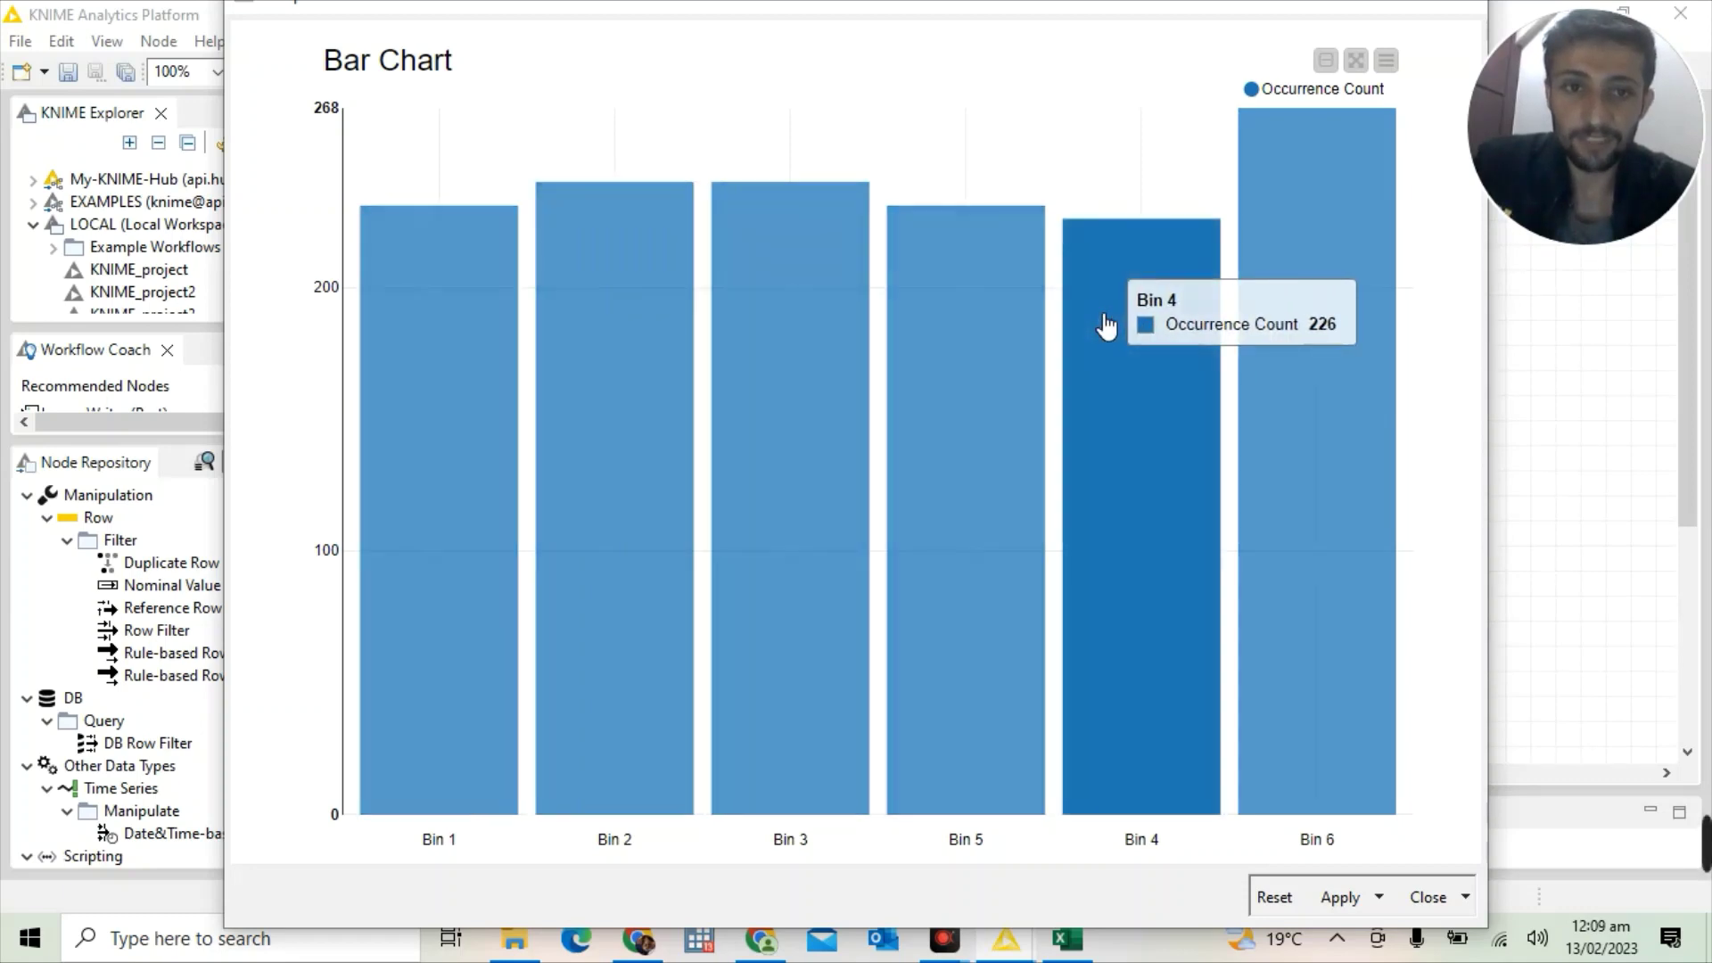
{"action": "left_click", "coordinate": [1459, 10]}
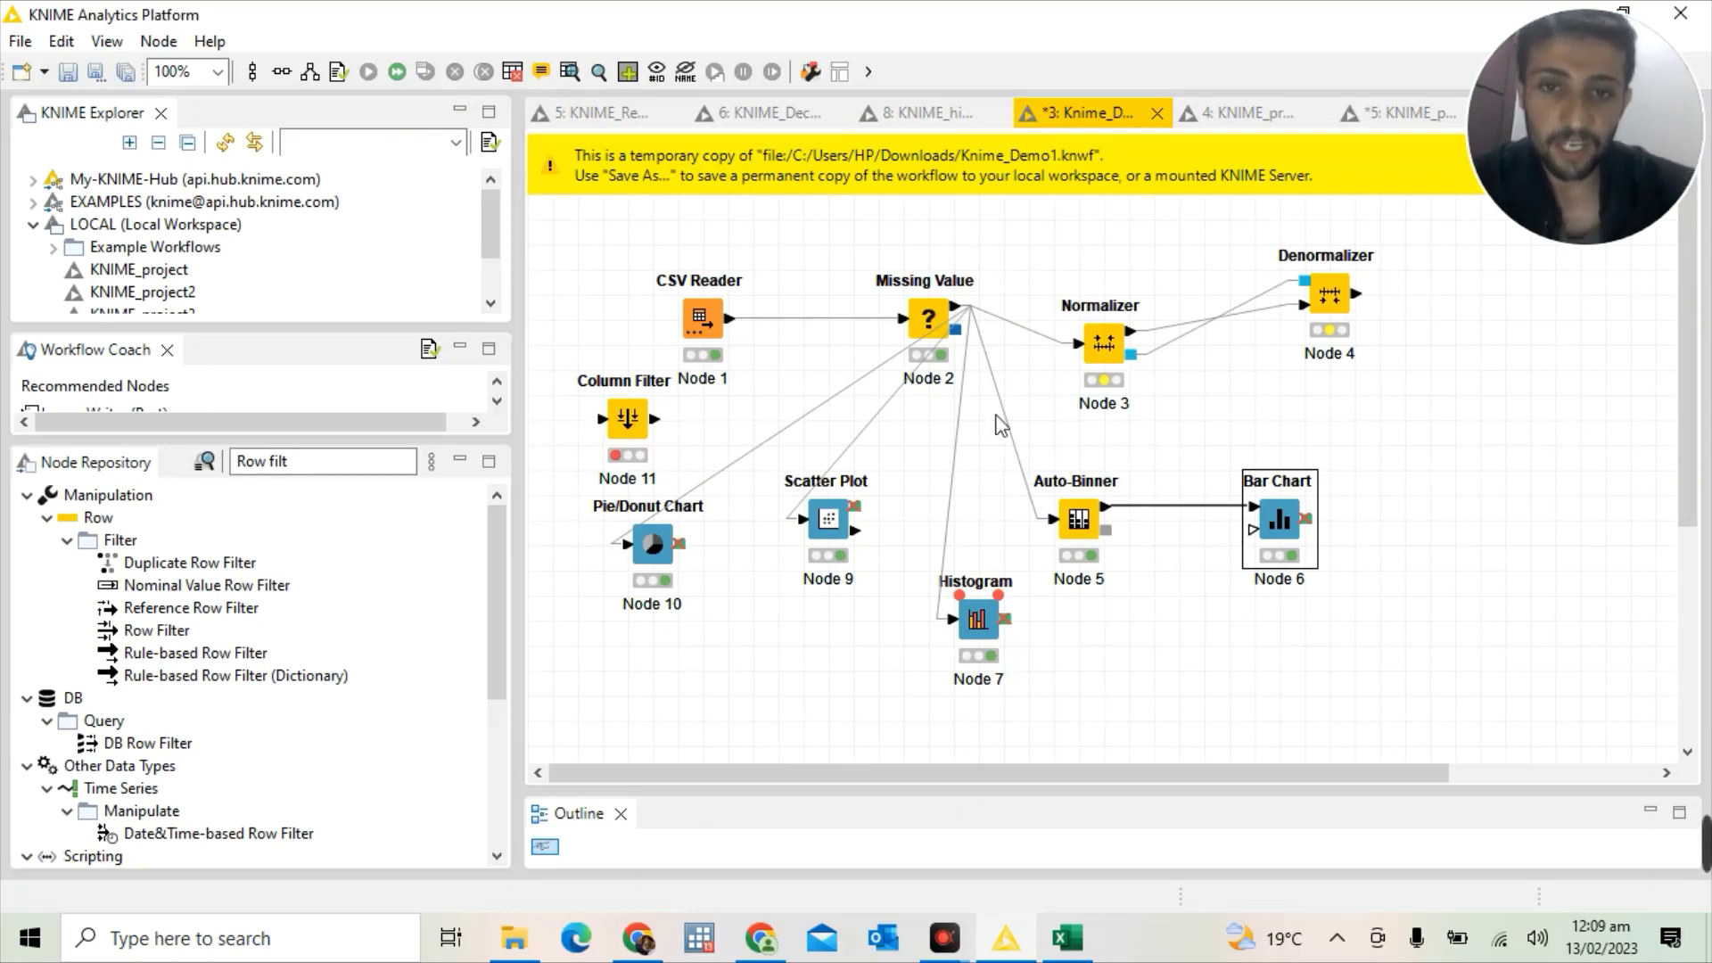
Review the Normalizer node's configuration and accept Min-Max Normalization with Min 0.0 and Max 1.0 for the included columns
{"action": "left_click", "coordinate": [1103, 323]}
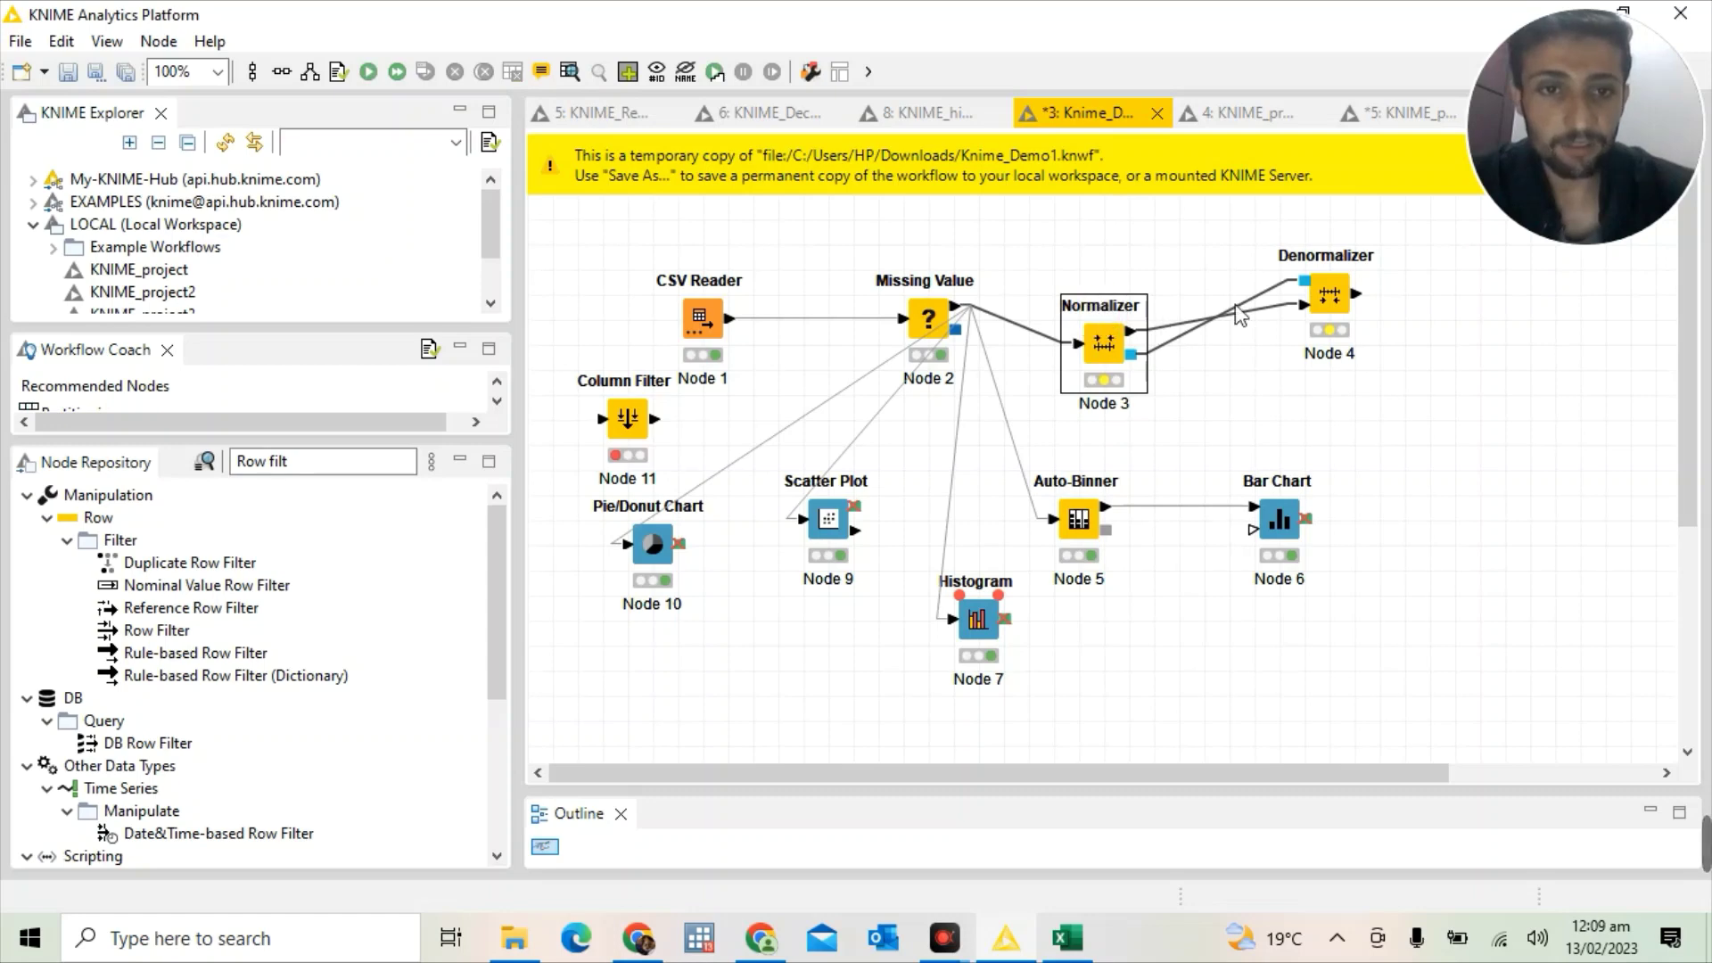
{"action": "left_click", "coordinate": [1306, 310]}
{"action": "left_click", "coordinate": [1075, 319]}
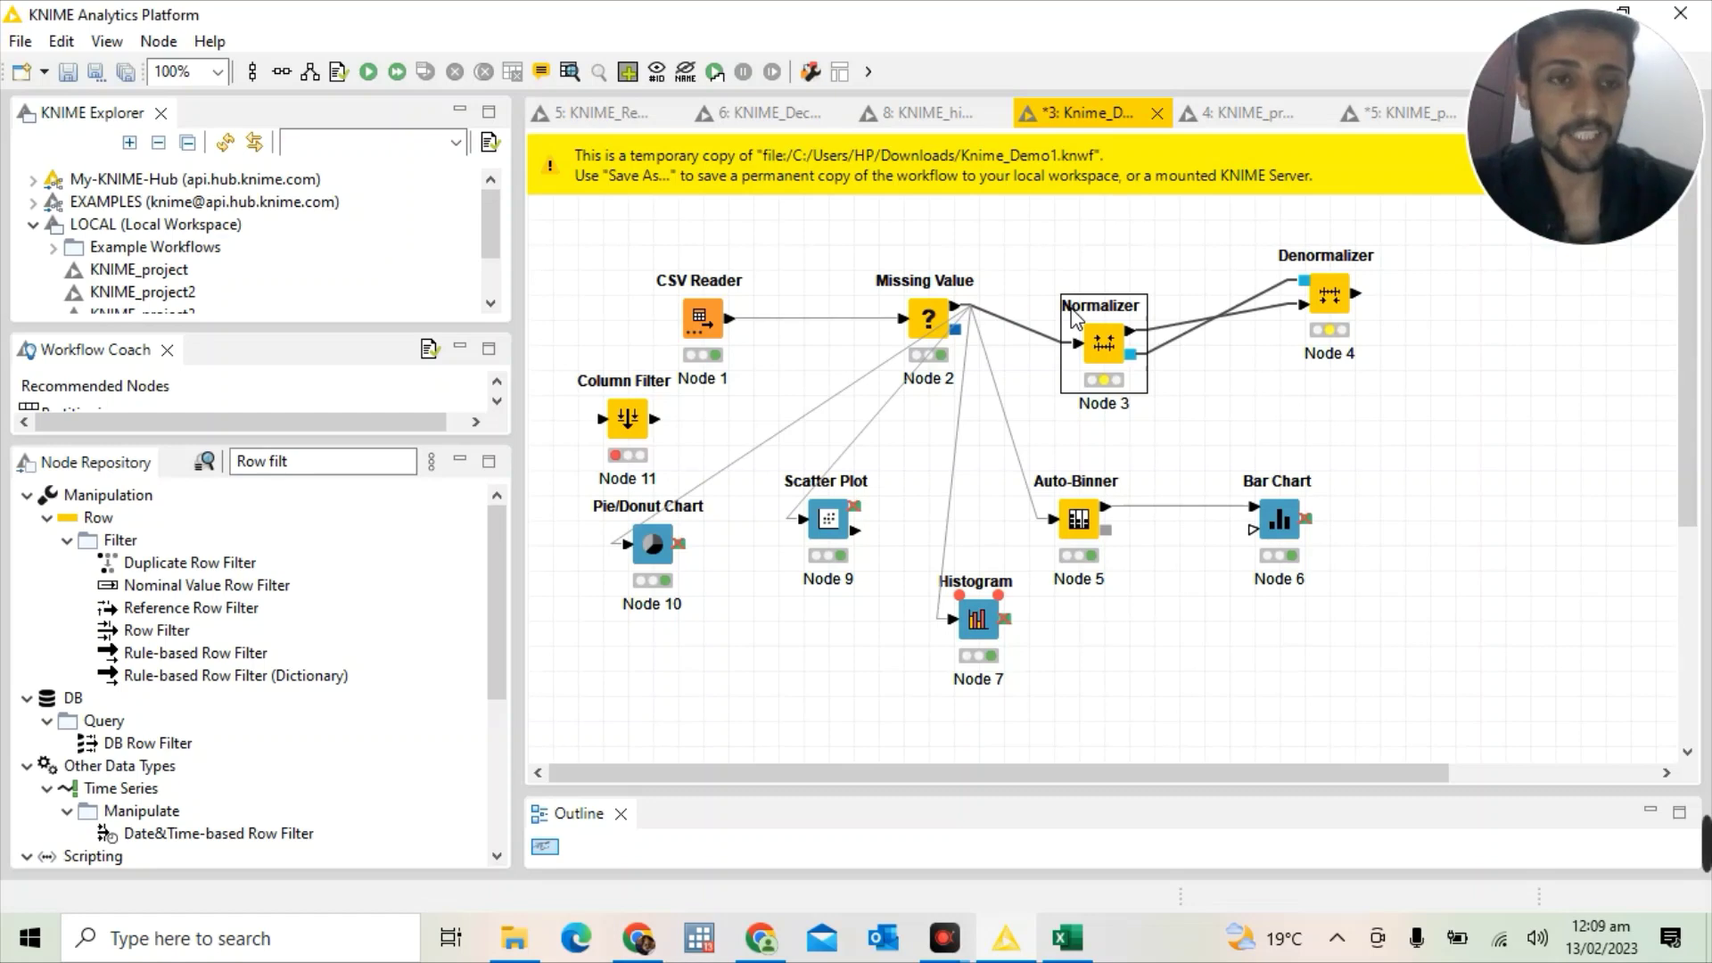
{"action": "right_click", "coordinate": [1072, 313]}
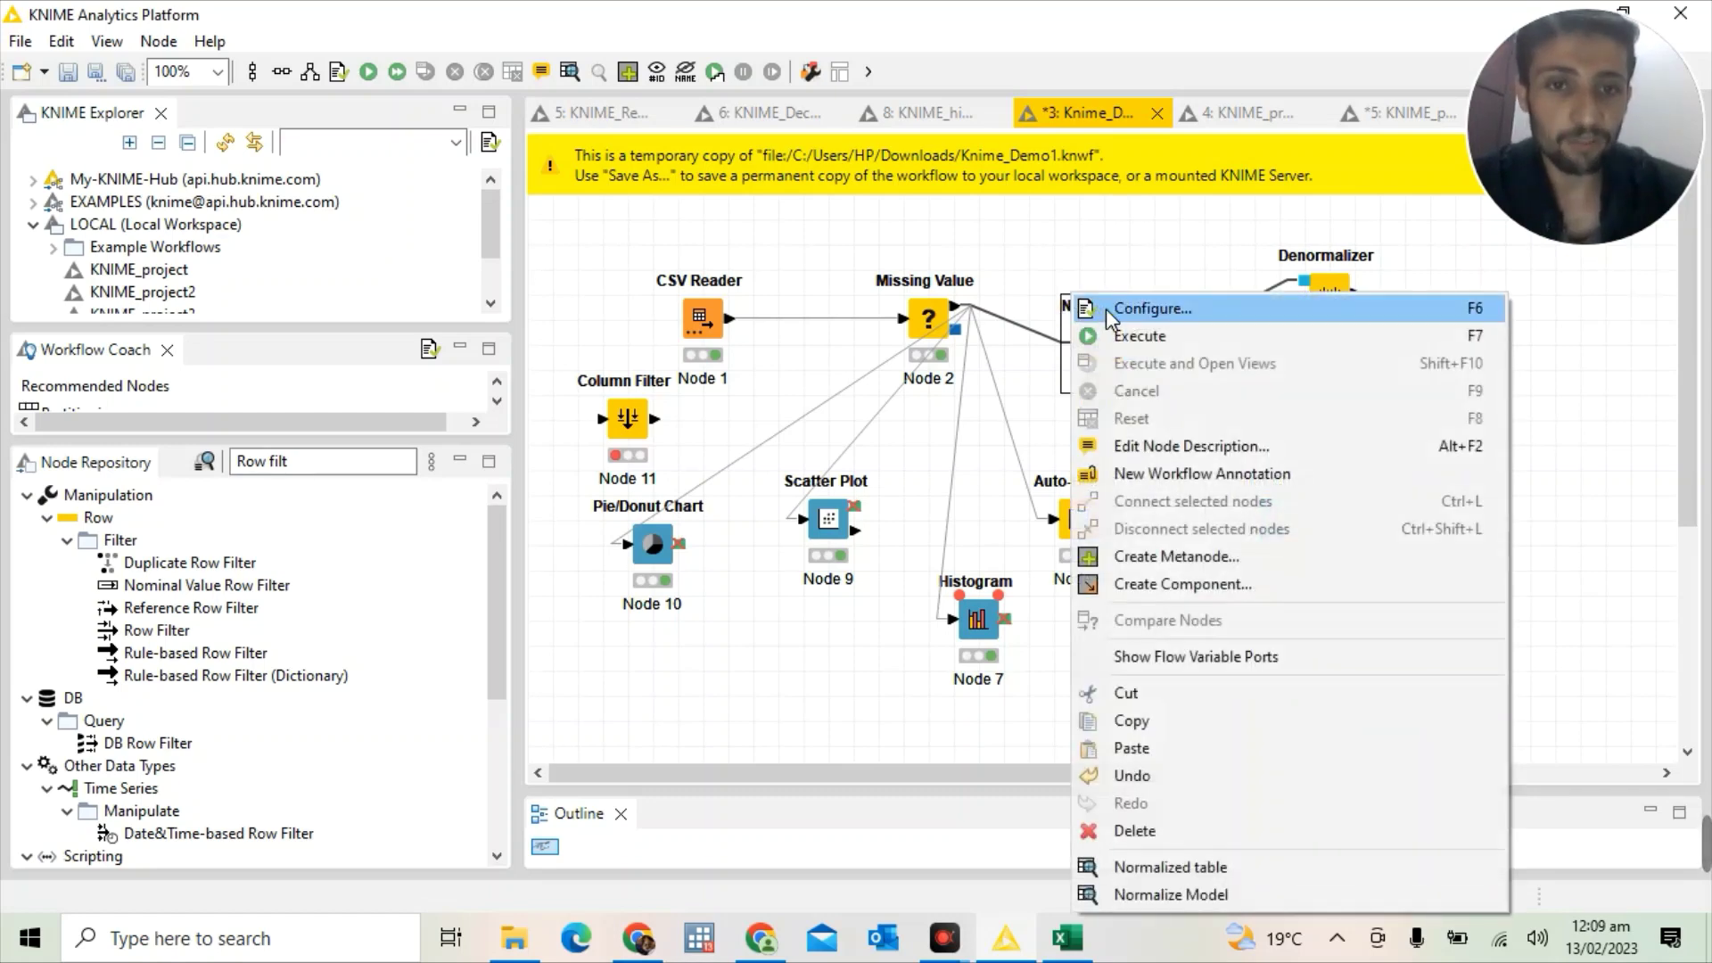
{"action": "left_click", "coordinate": [1106, 309]}
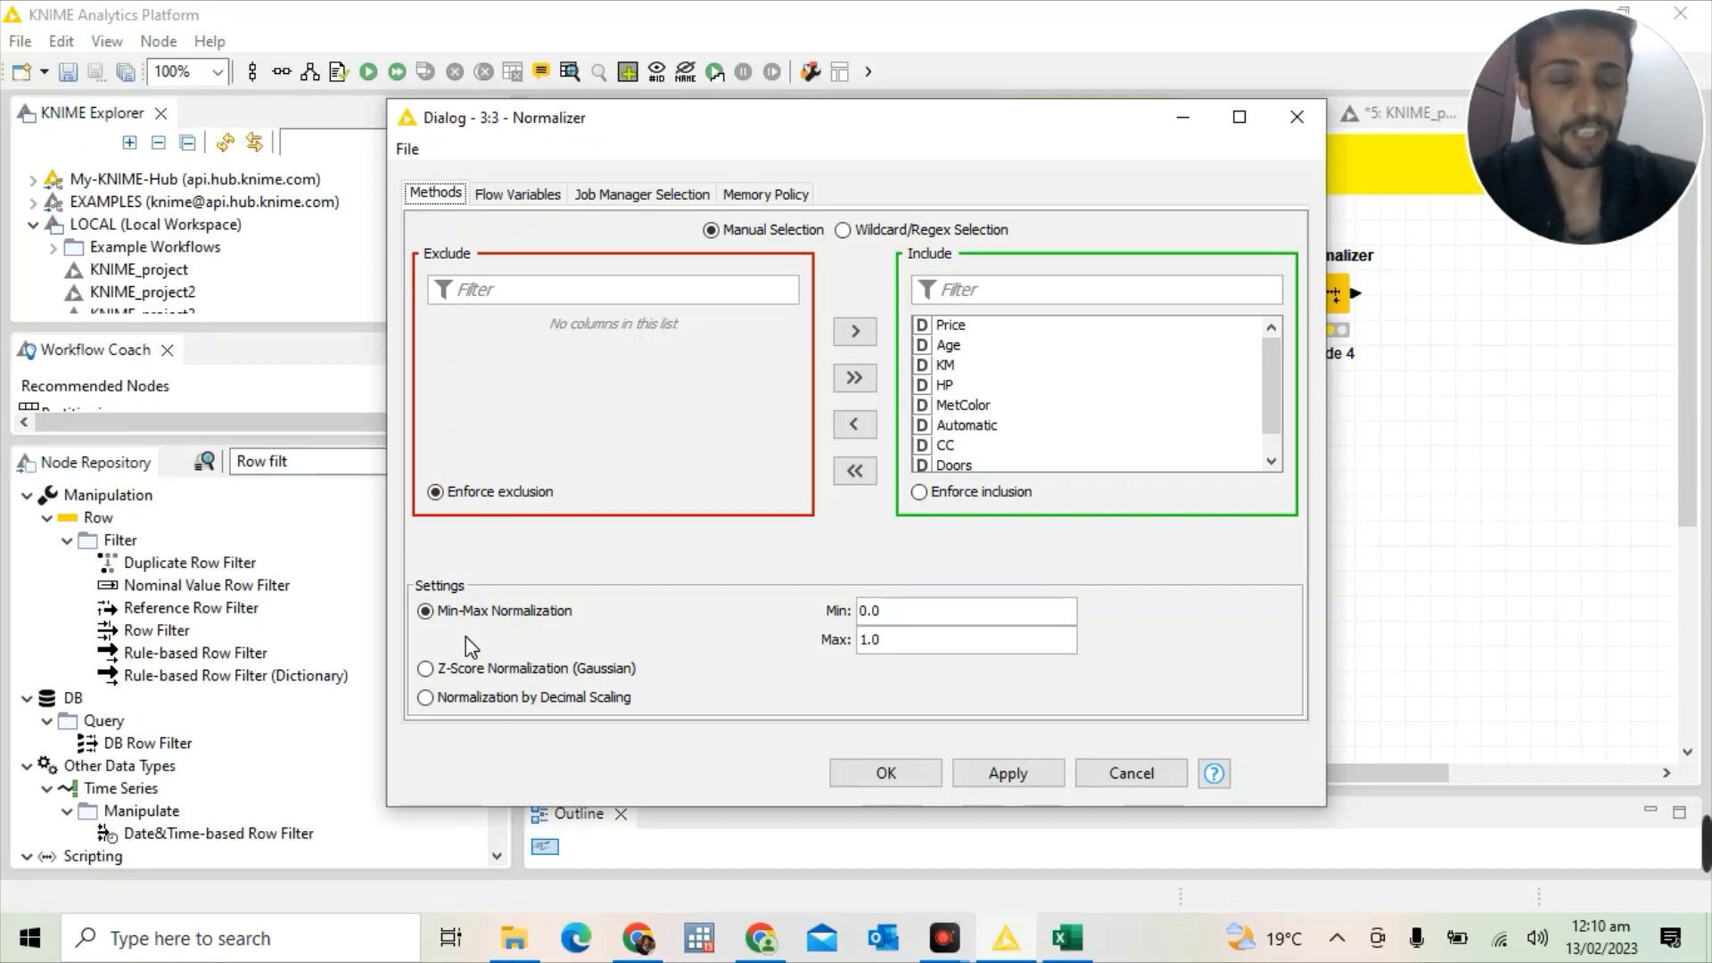
{"action": "left_click", "coordinate": [1001, 781]}
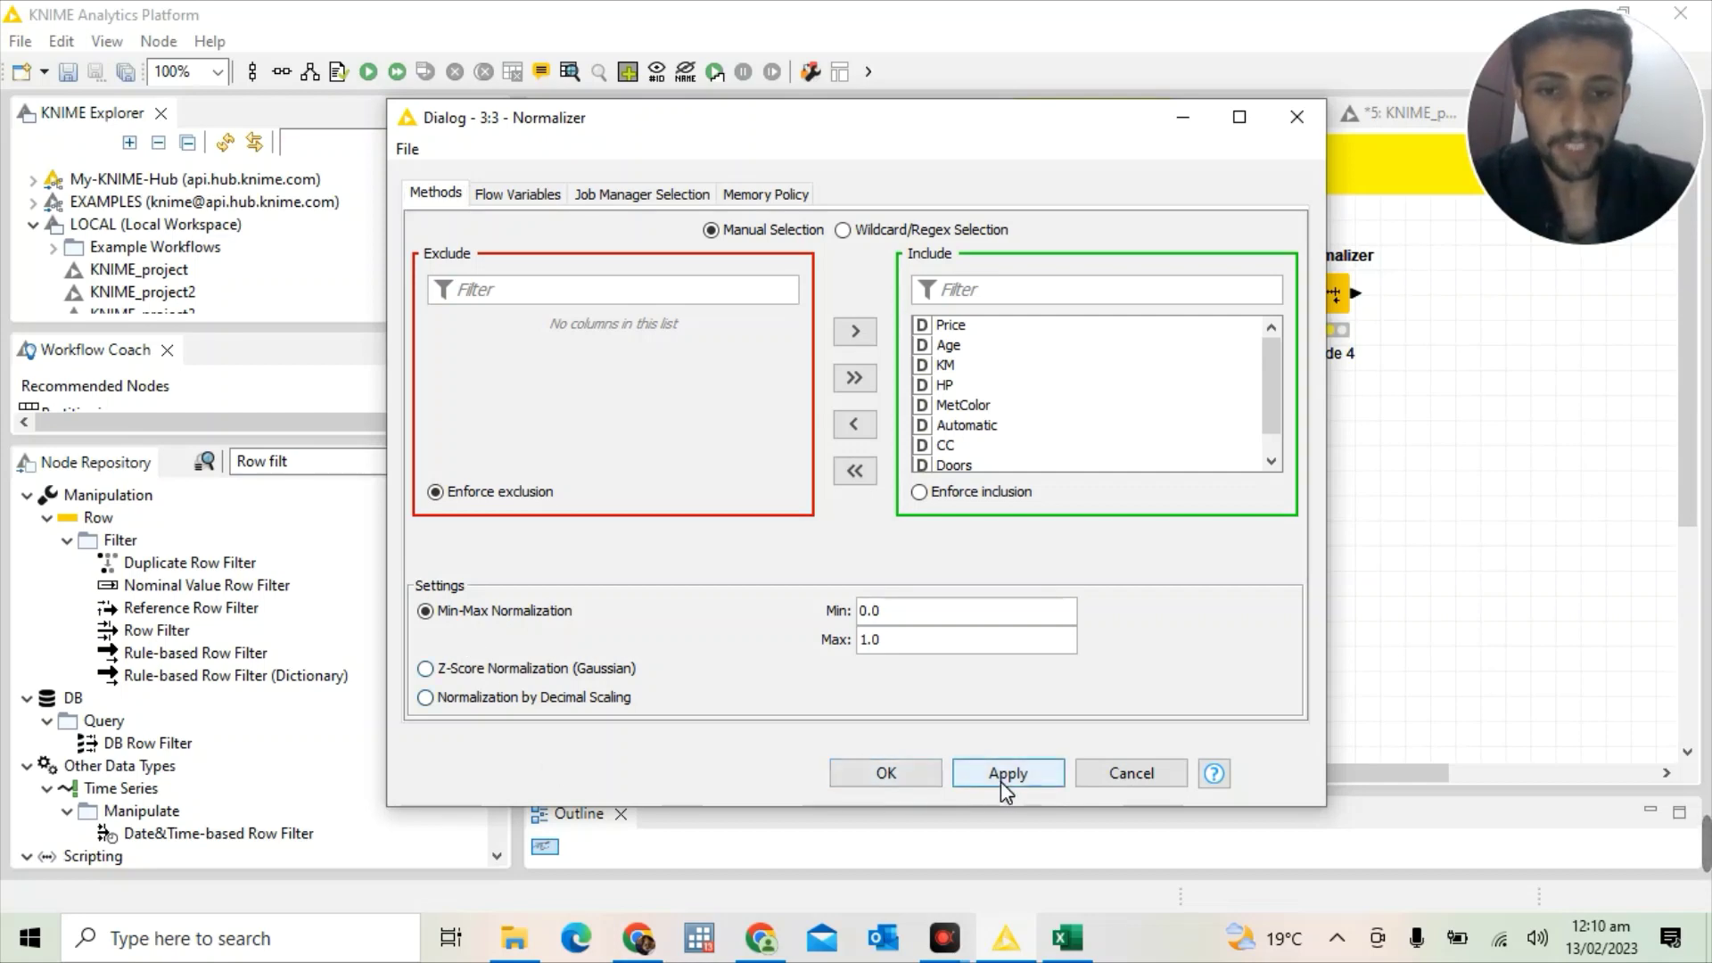
{"action": "left_click", "coordinate": [886, 773]}
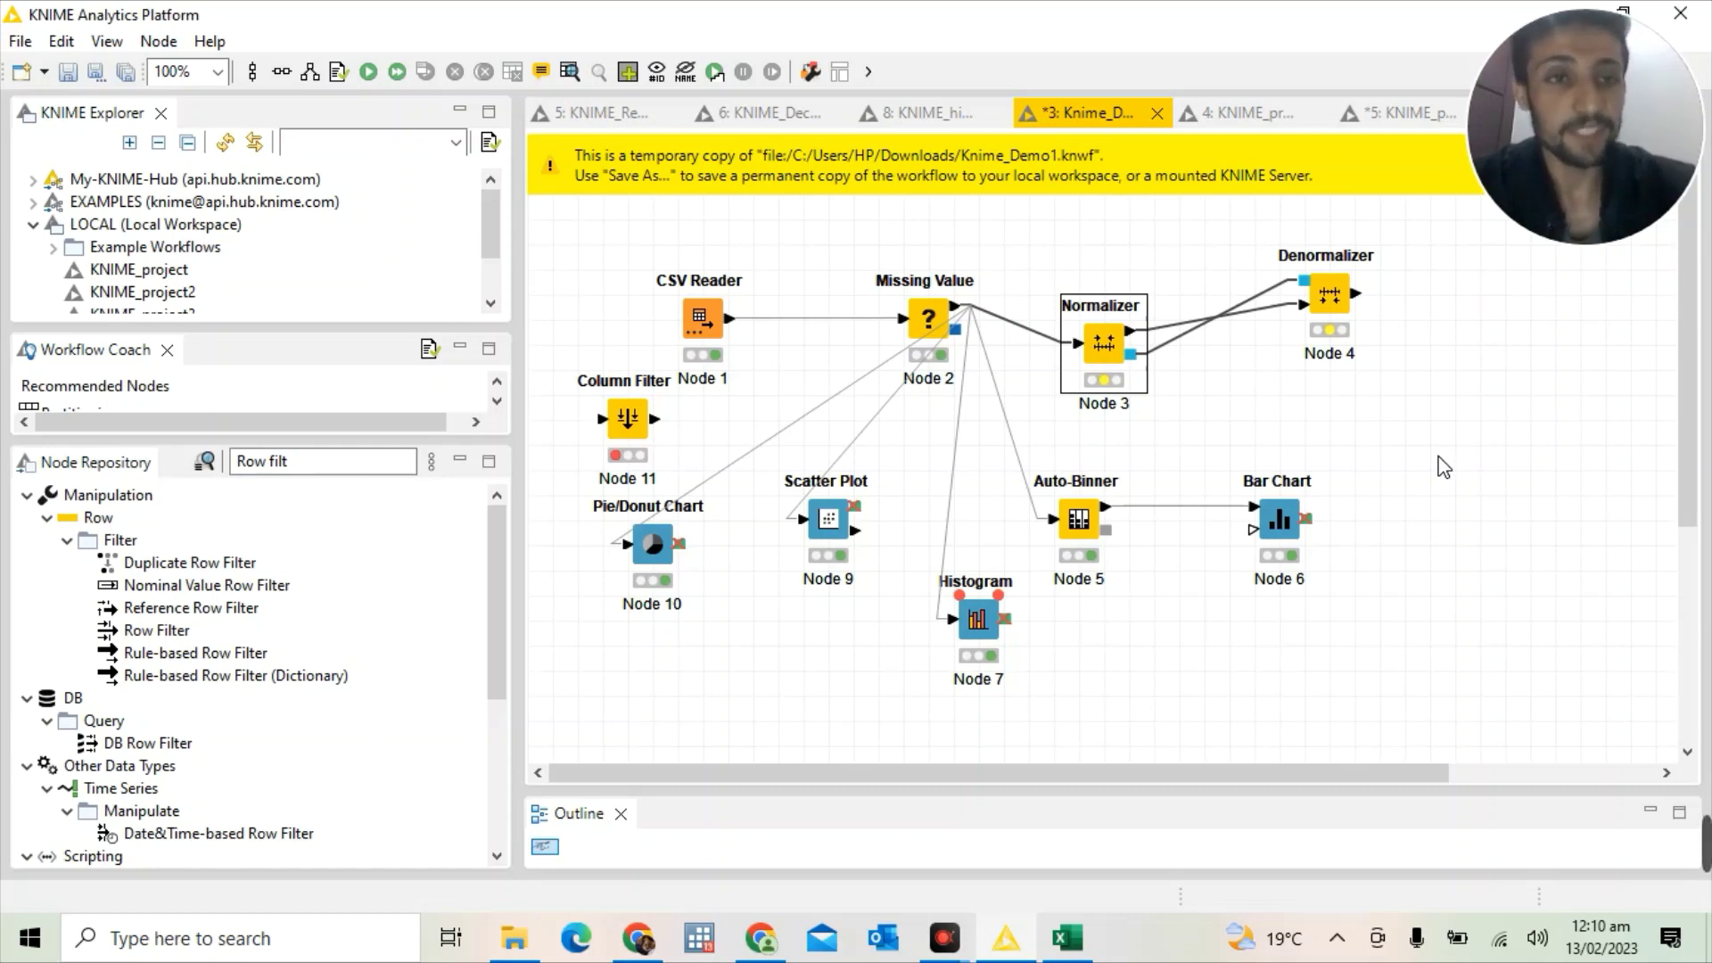
{"action": "left_click", "coordinate": [1444, 467]}
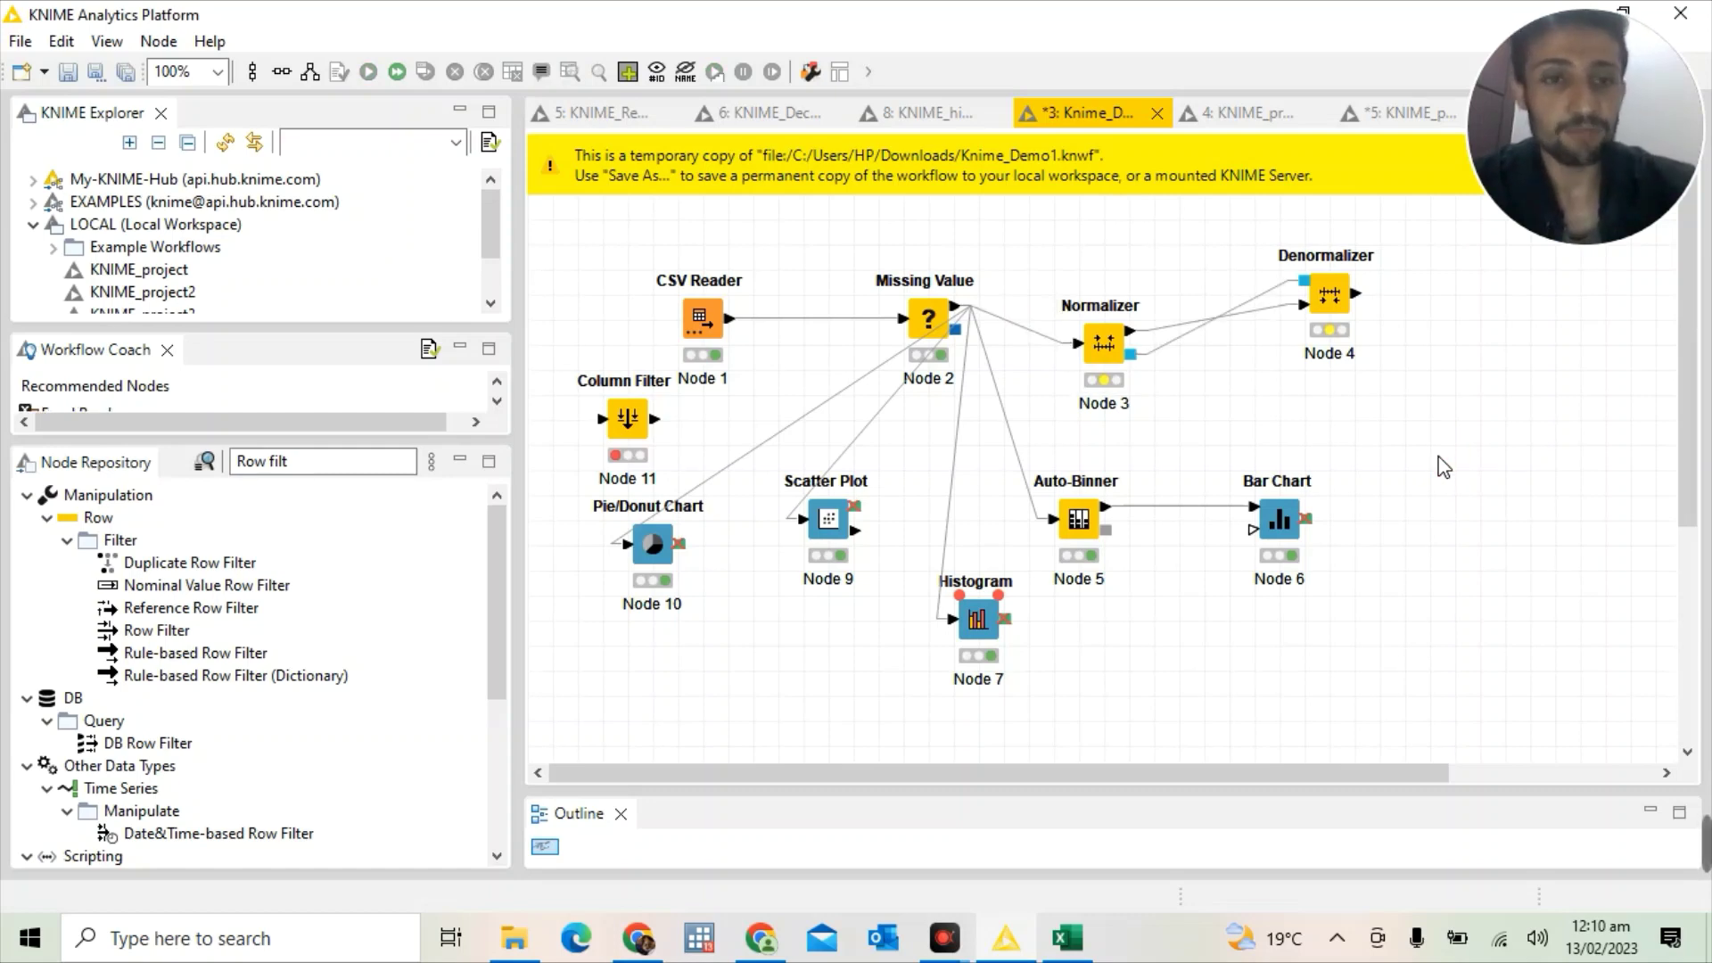